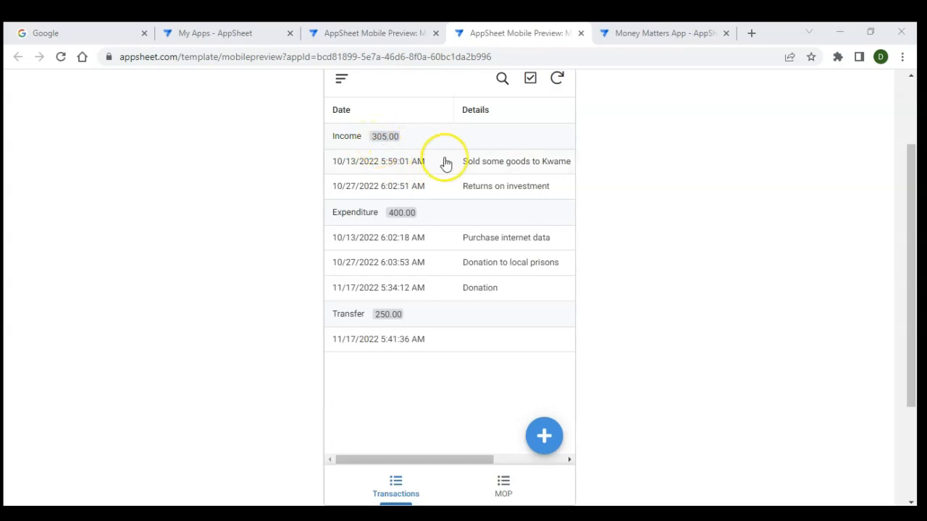
Review the transactions' details and amounts, then inspect the Cash record's balances and related transactions in the MOP view
scroll(442, 161, "right", 5)
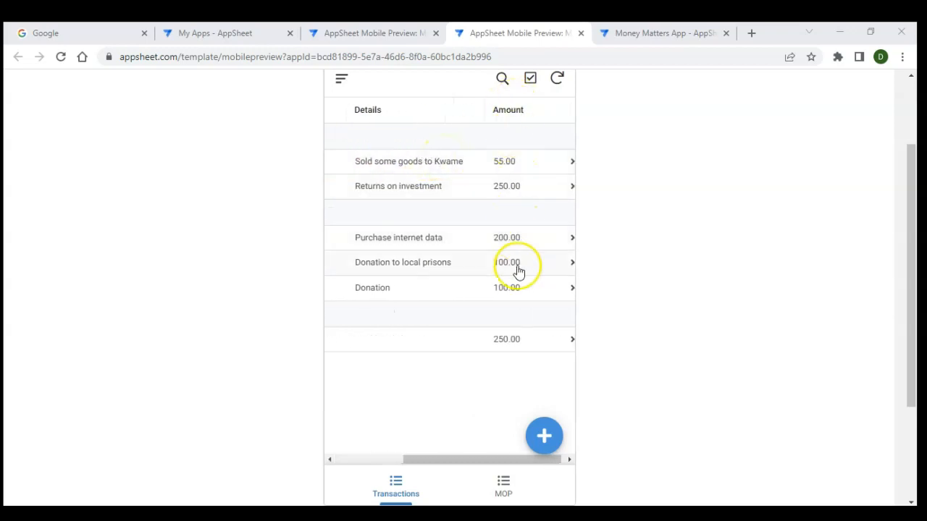
scroll(457, 289, "left", 5)
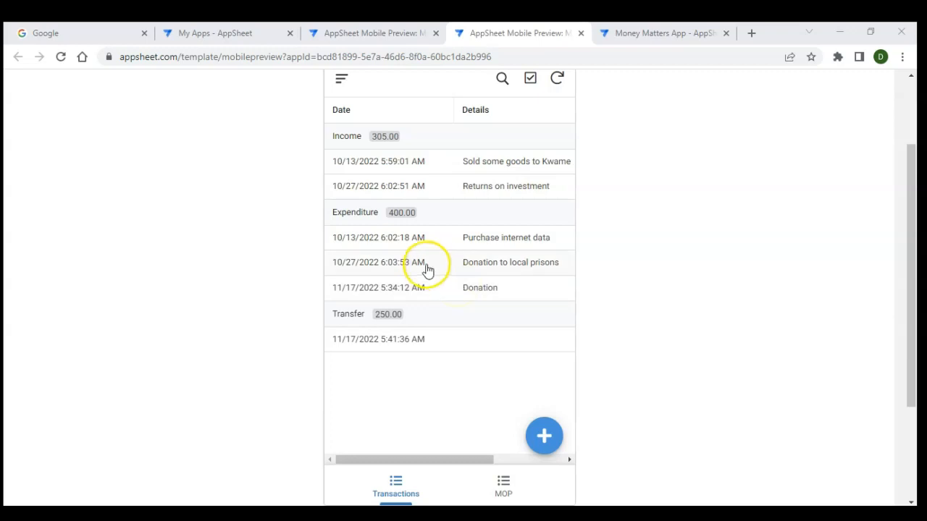
left_click(500, 481)
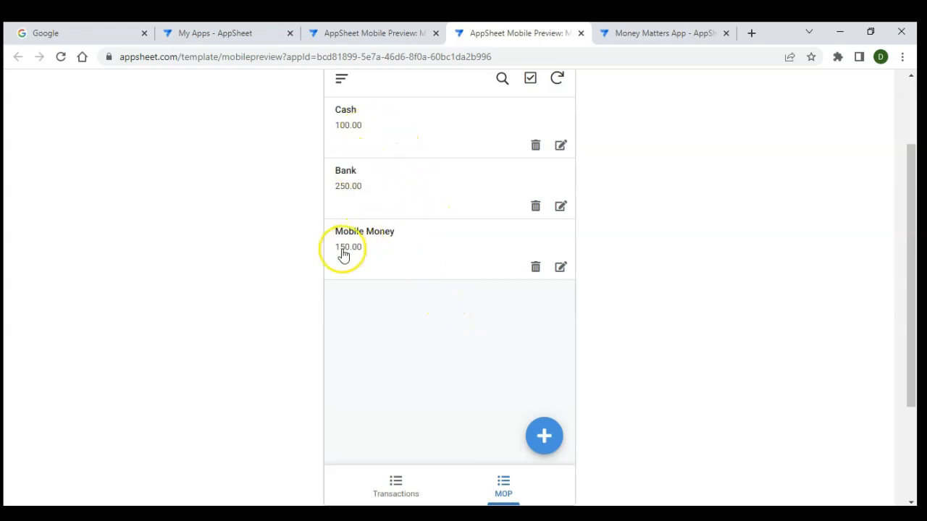
left_click(365, 116)
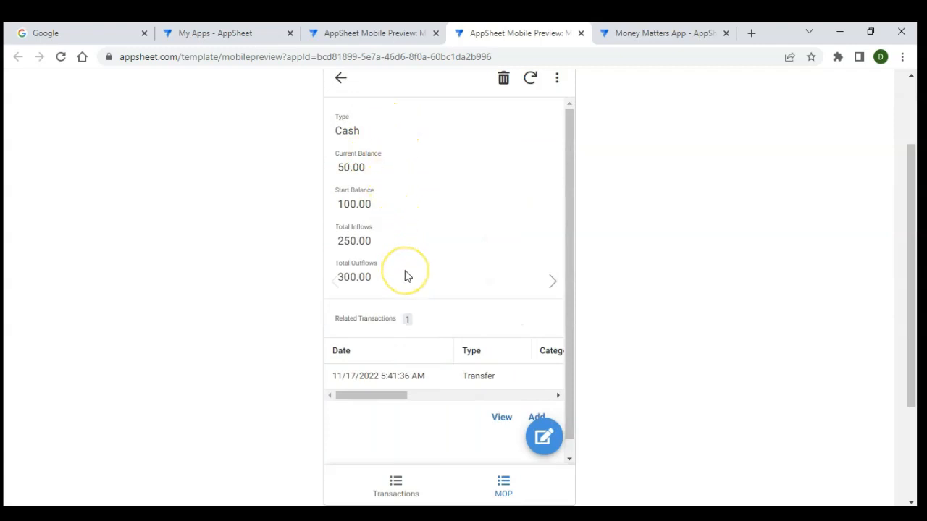
scroll(408, 277, "down", 1)
scroll(408, 277, "up", 1)
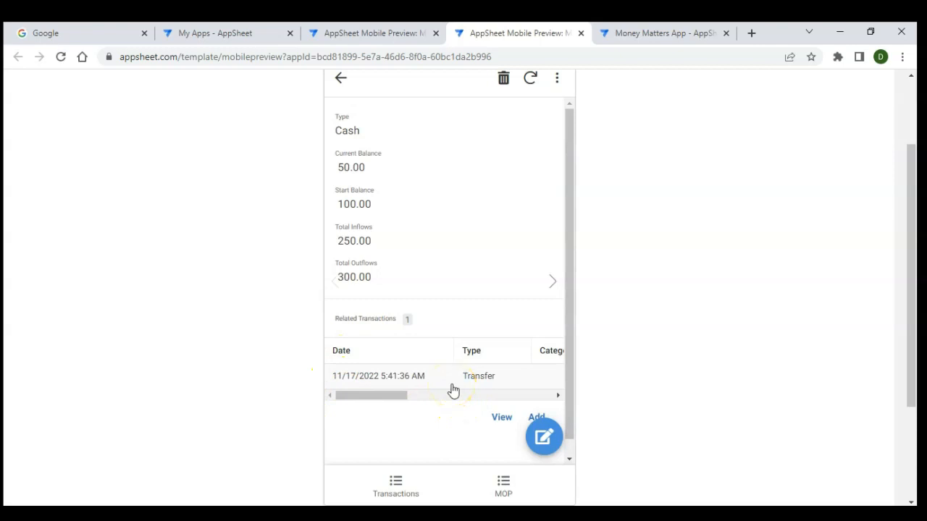
left_click(338, 81)
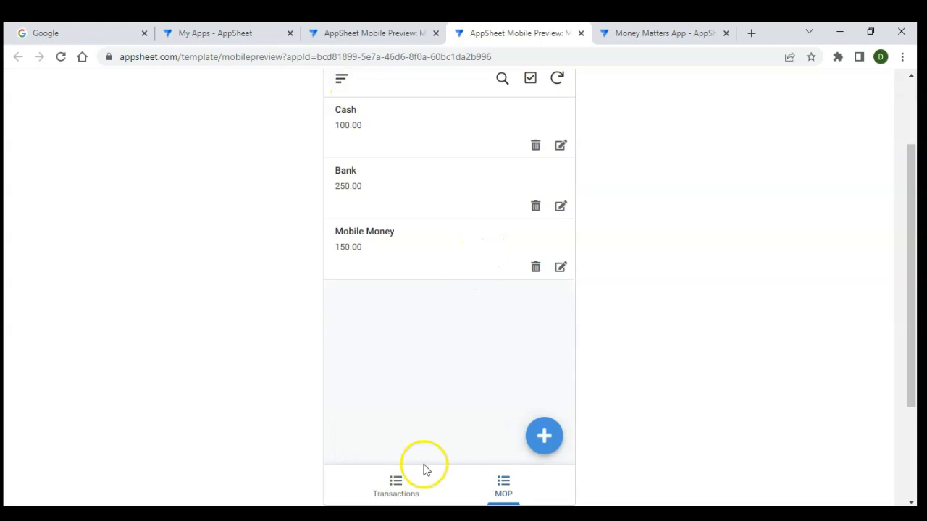
left_click(405, 490)
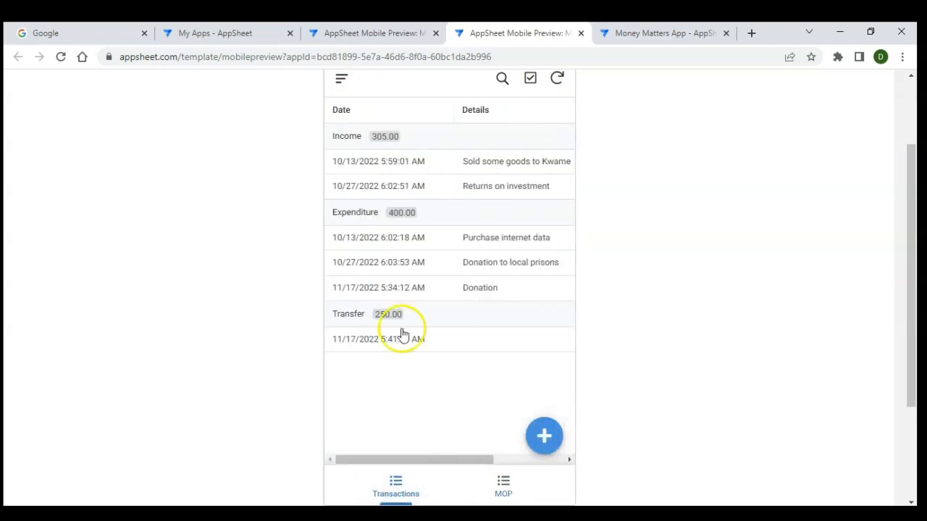
Switch to the other app's mobile preview and view its monthly summary, transactions, and the Modes chart with its underlying data
left_click(361, 34)
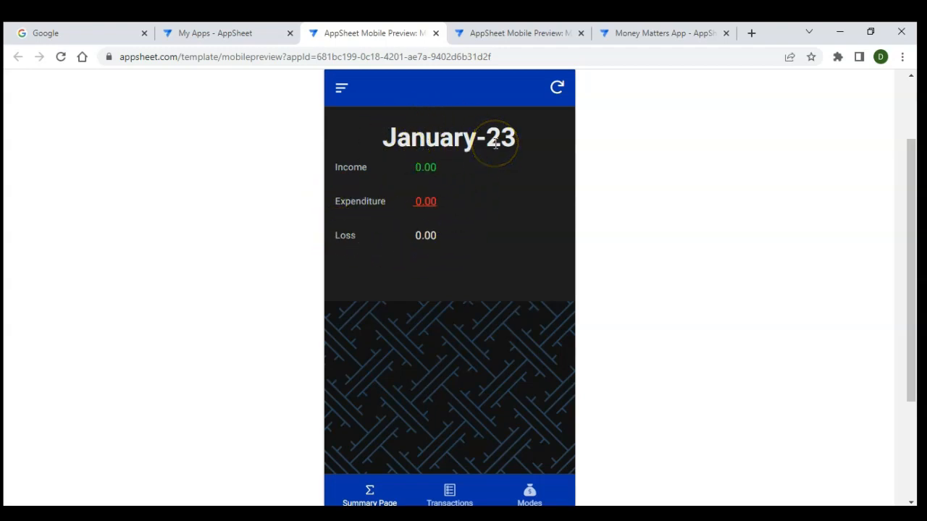
left_click(449, 492)
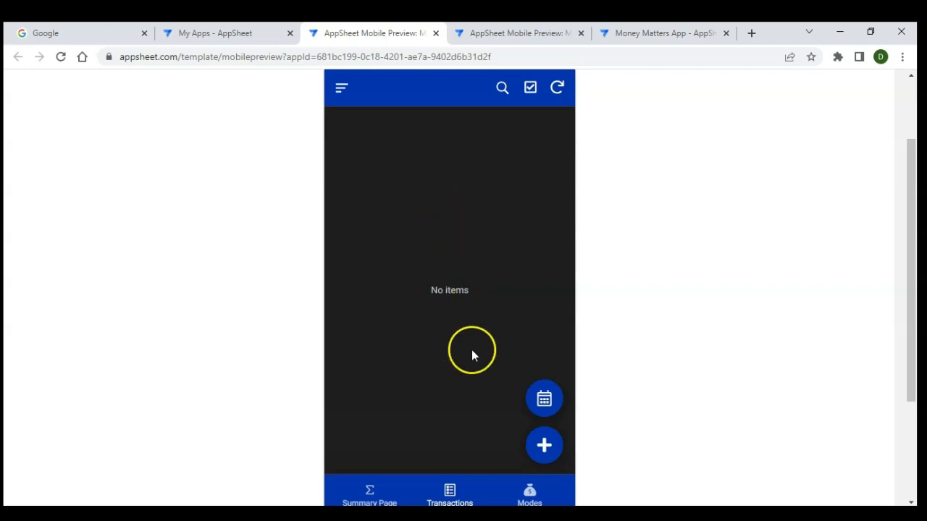
left_click(540, 492)
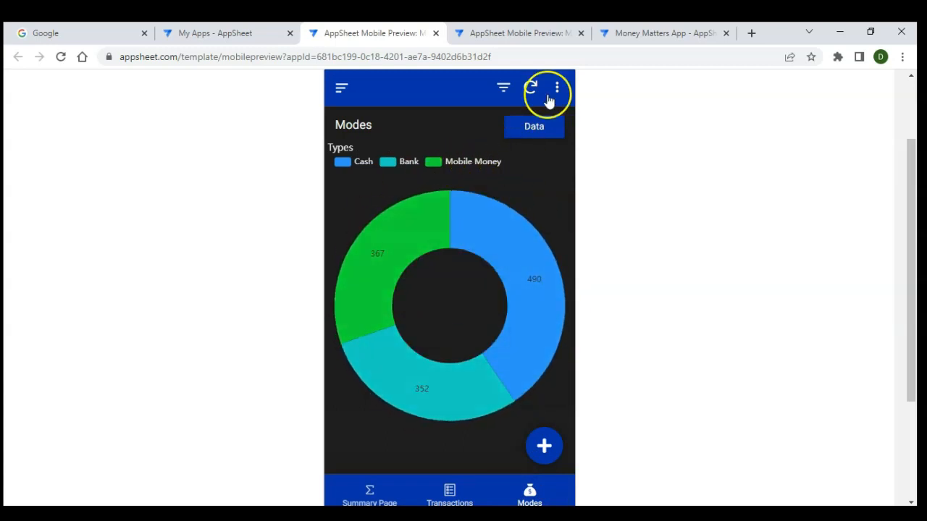
left_click(540, 129)
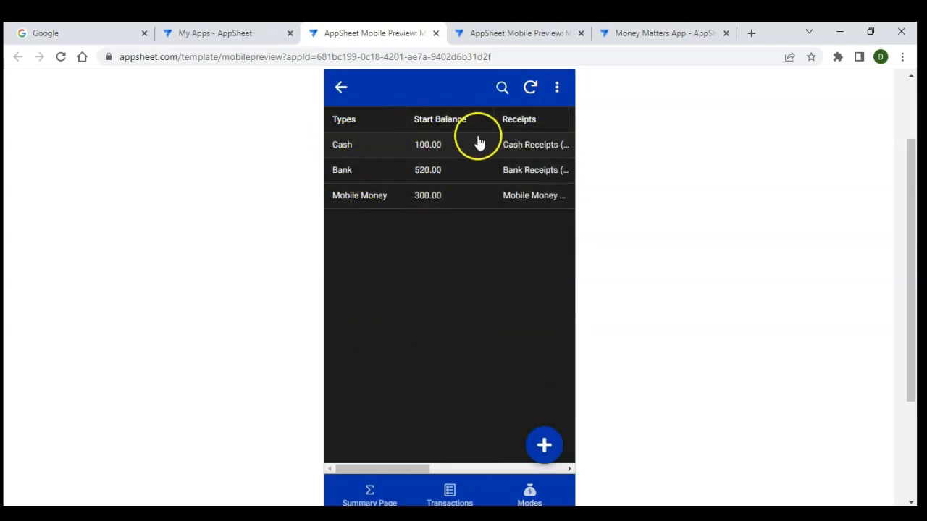
left_click(352, 90)
Inspect the balances of the payment modes from Cash through Mobile Money, starting at the Modes chart, and return to the Summary Page
mouse_move(456, 210)
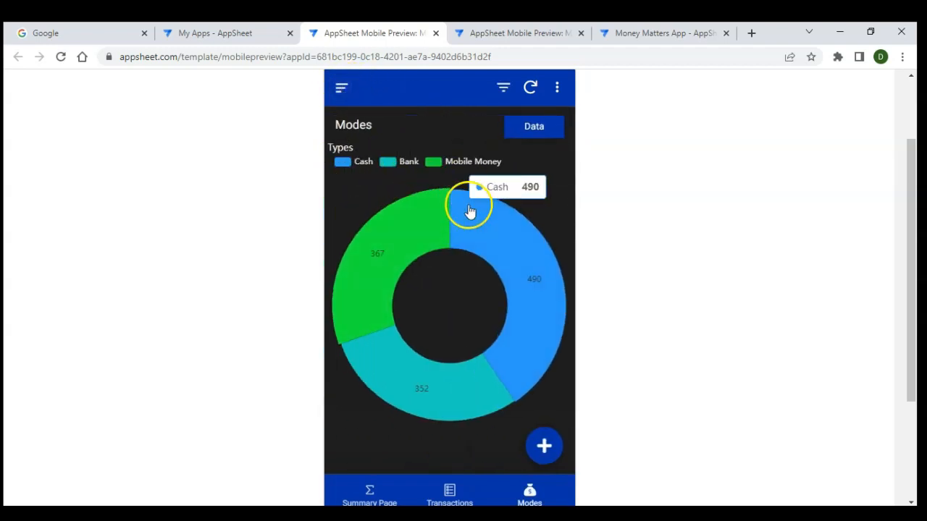
left_click(539, 294)
left_click(472, 356)
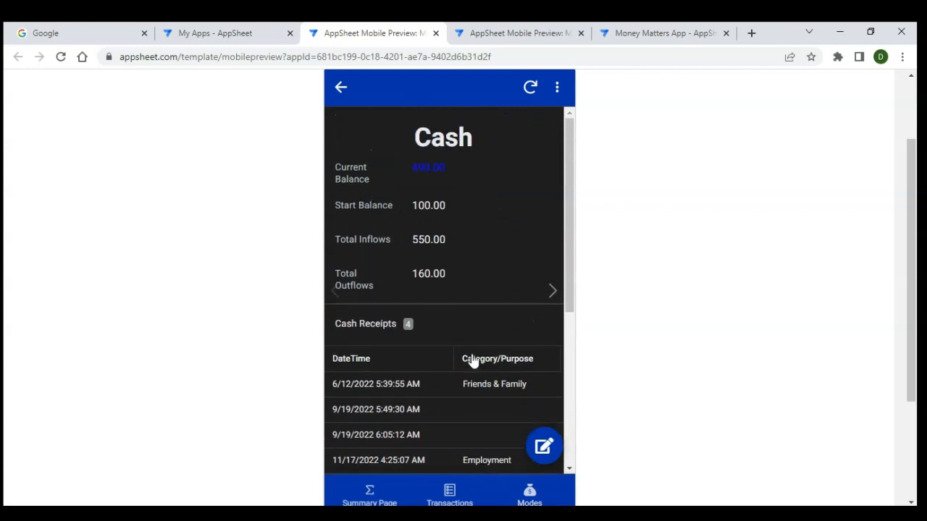
left_click(553, 291)
left_click(536, 285)
left_click(554, 292)
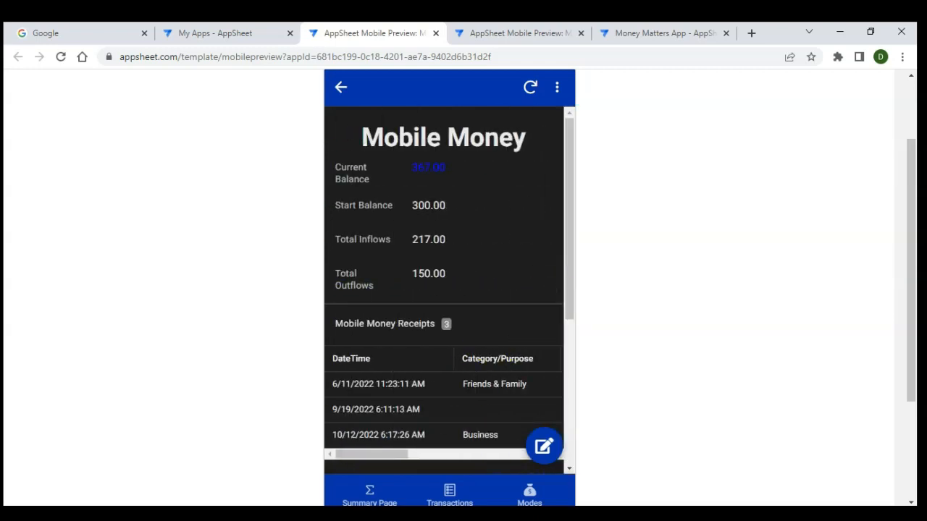
left_click(366, 492)
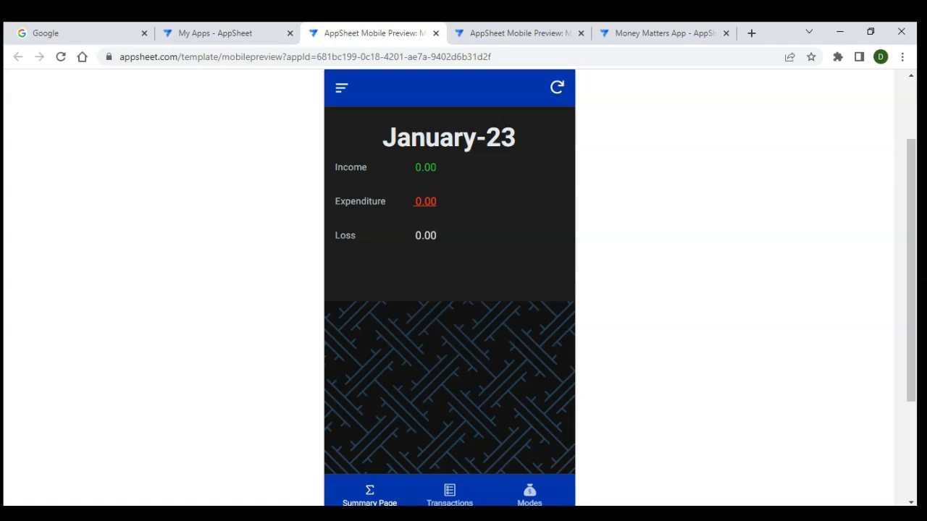
Switch to the Money Matters App editor and open the source spreadsheet of the MOP table
left_click(642, 33)
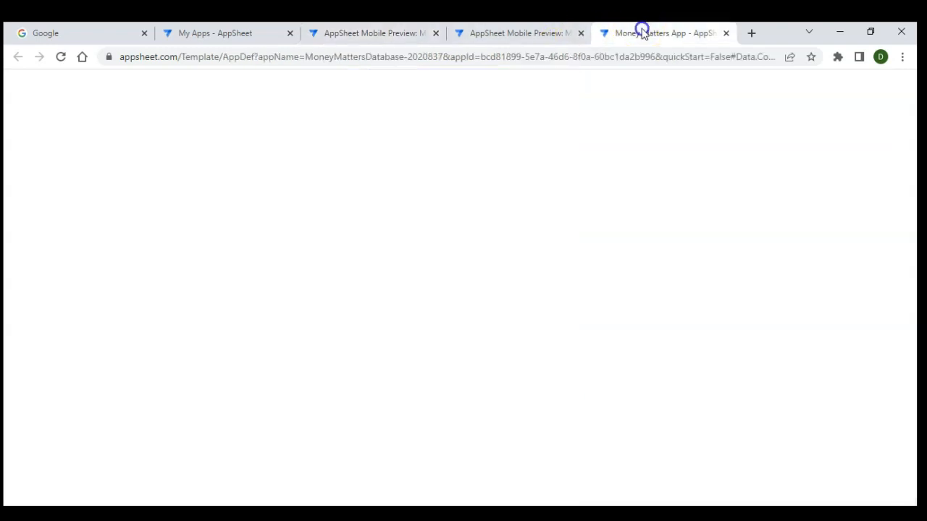
left_click(705, 96)
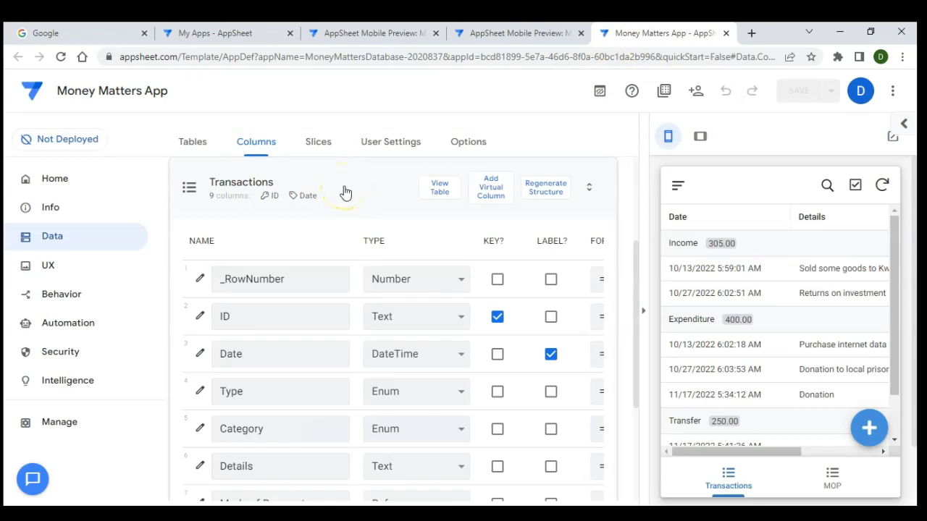
left_click(344, 190)
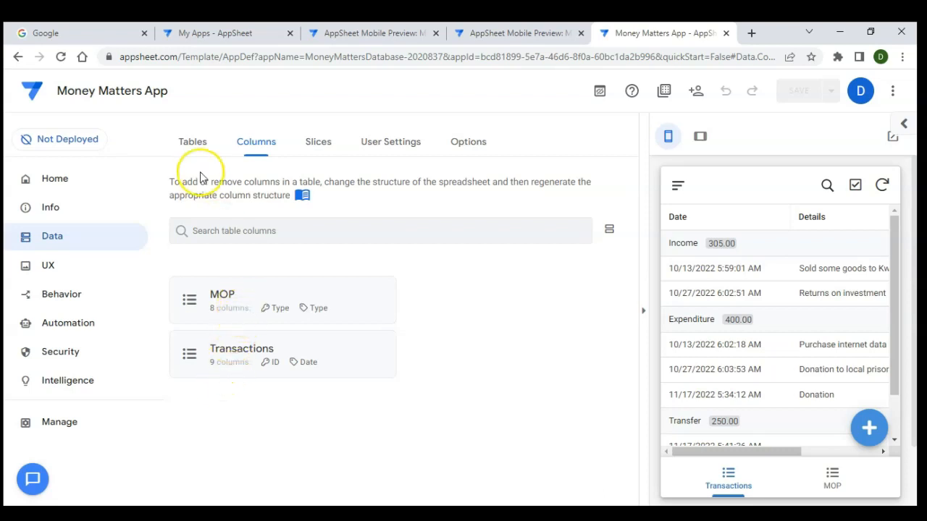
left_click(253, 297)
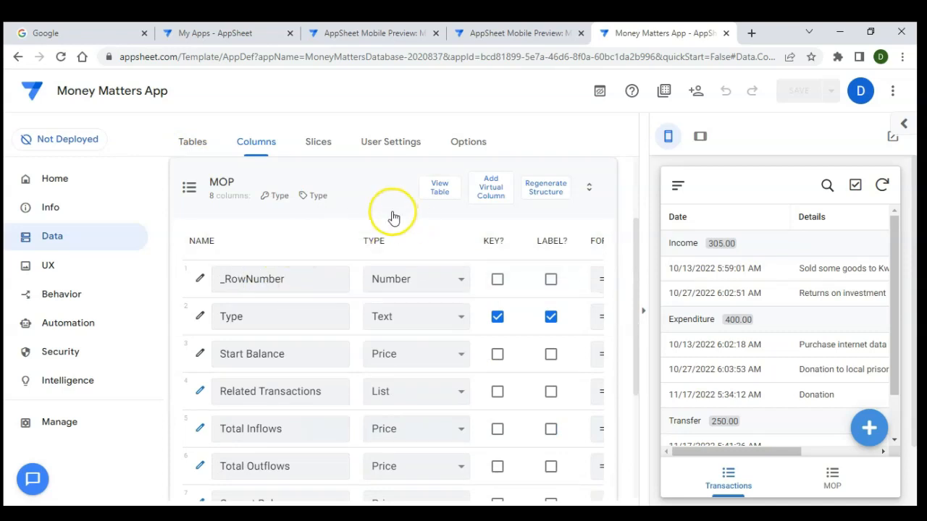
left_click(436, 199)
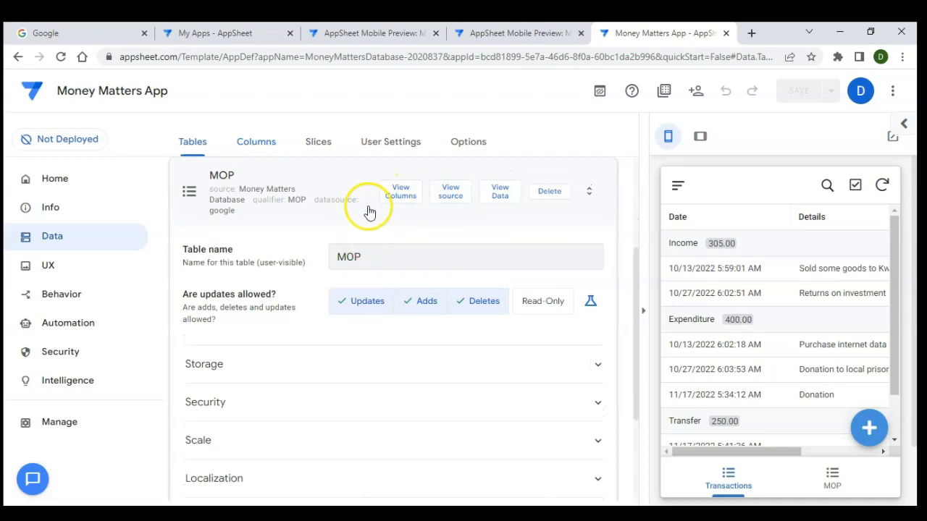
left_click(446, 204)
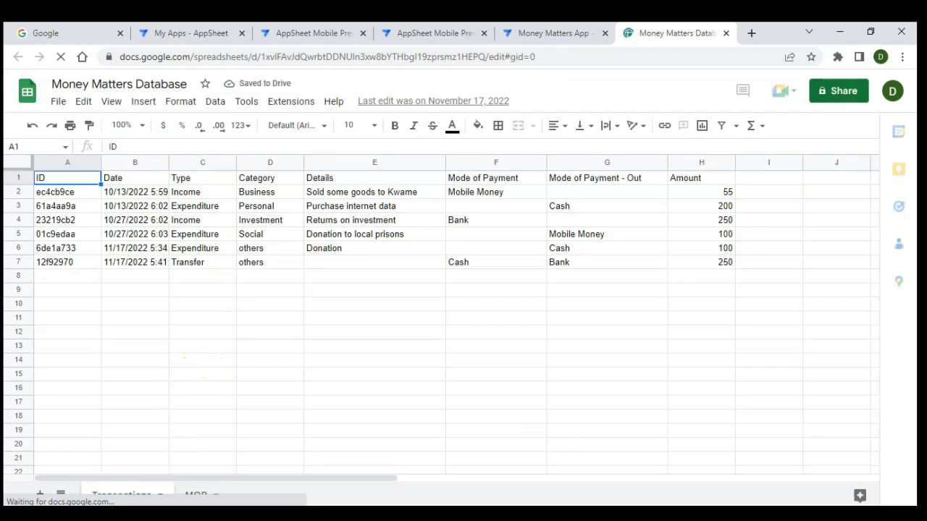
Add a new sheet named Summary to the Money Matters Database spreadsheet, after the MOP sheet
left_click(196, 496)
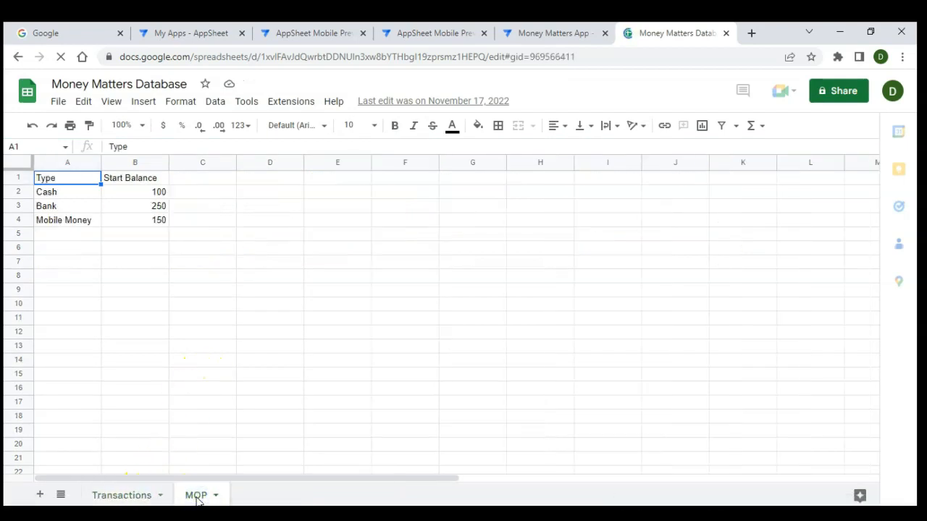
left_click(40, 495)
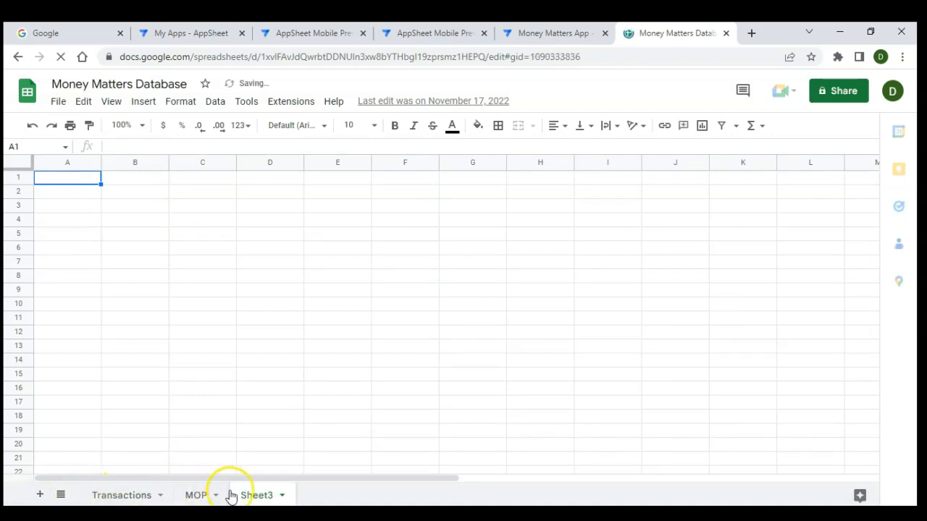
double_click(253, 495)
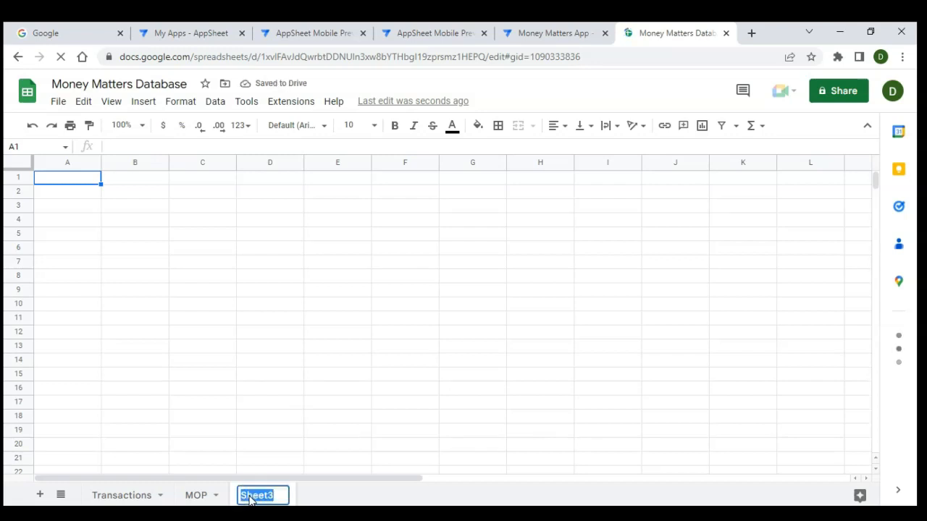
type("Suma")
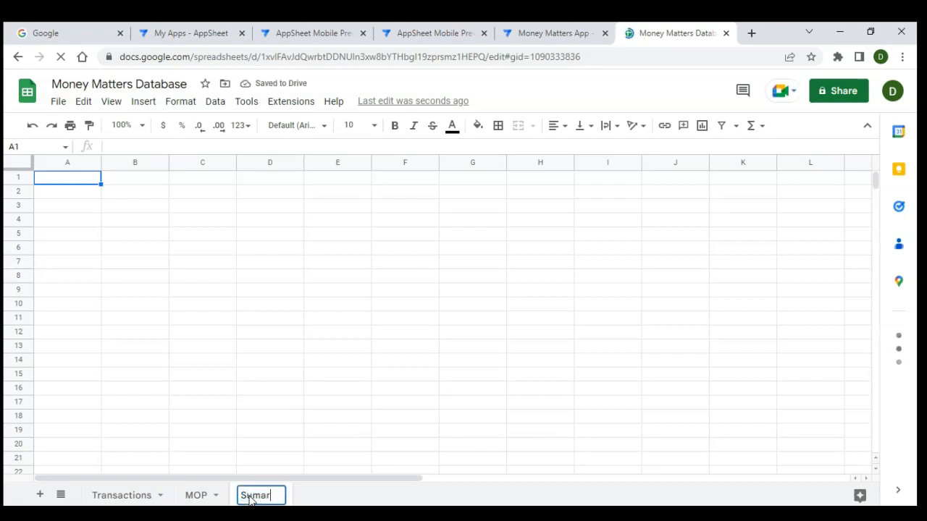
key("BackSpace")
type("mary")
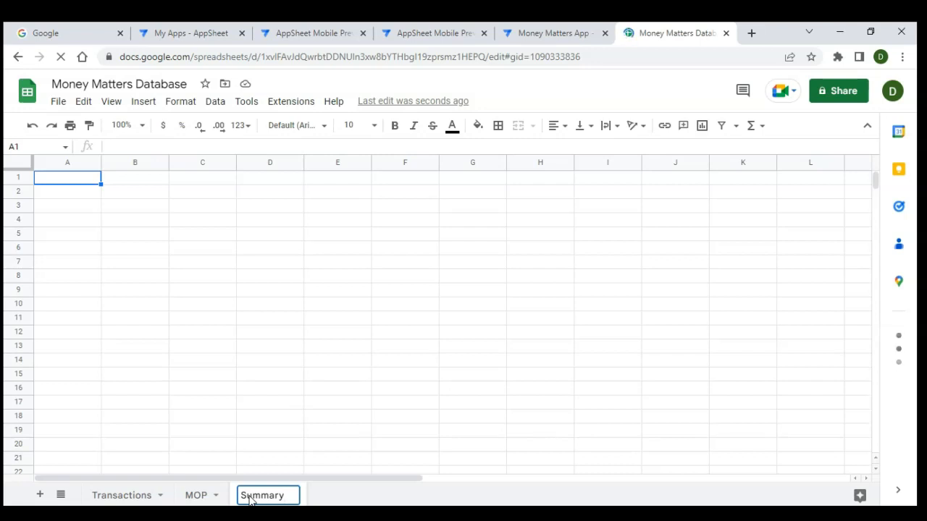
key("Return")
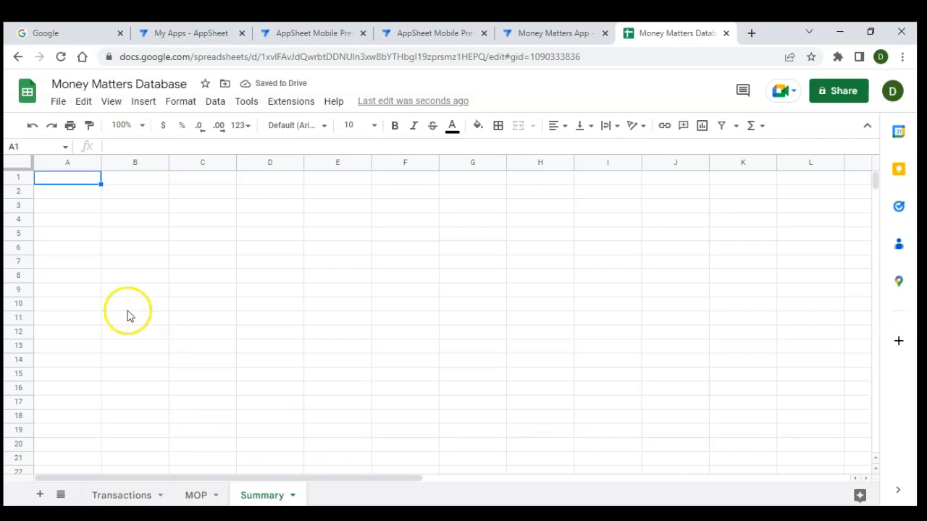
Enter the column header ID in cell A1 of the Summary sheet
left_click(65, 183)
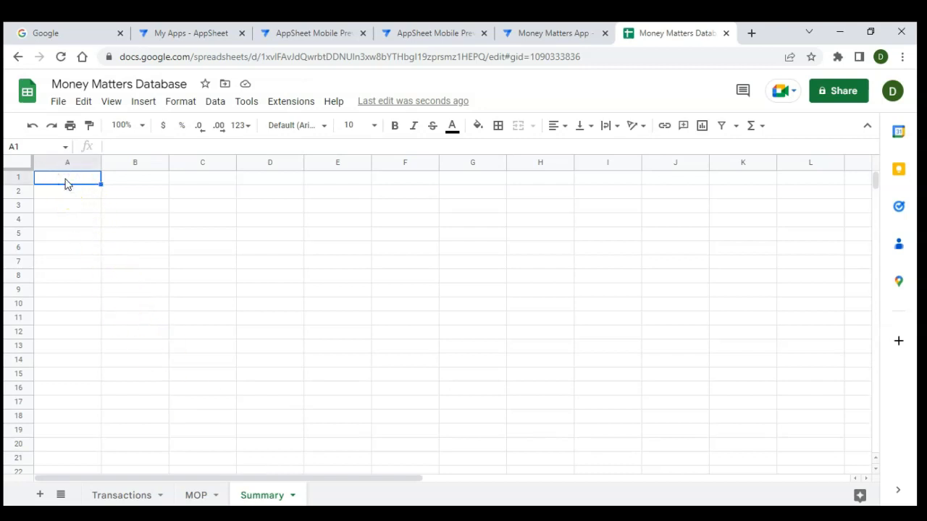
type("ID")
key("Return")
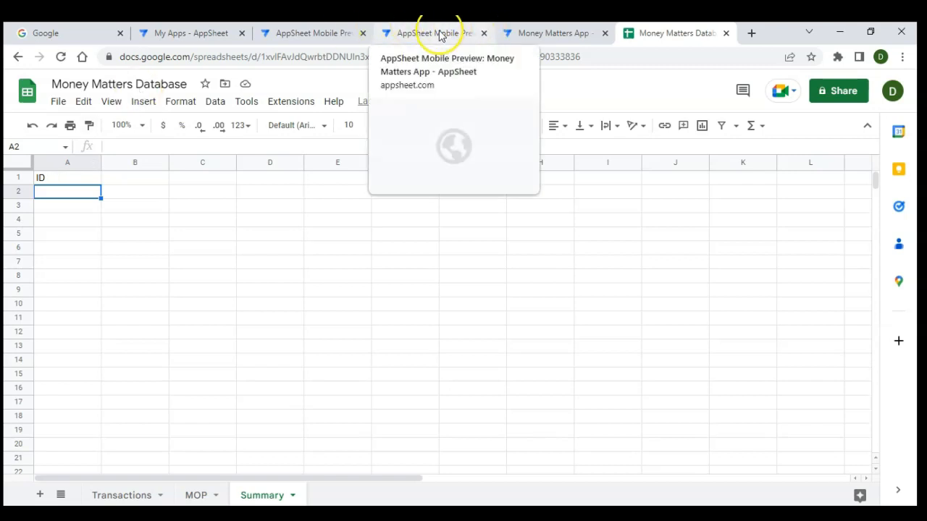
Switch to the Money Matters App editor, reload it and start adding a new table with Google Sheets as the datasource
left_click(552, 30)
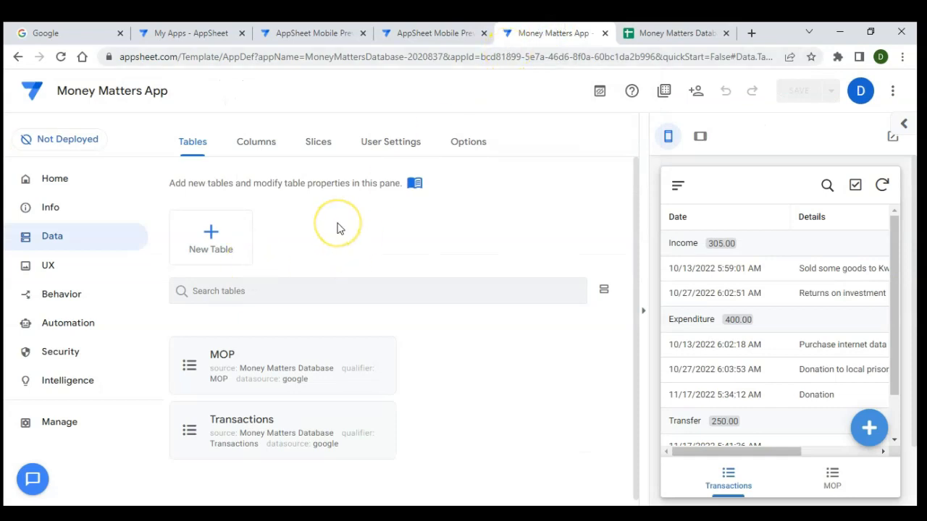
left_click(198, 157)
left_click(61, 57)
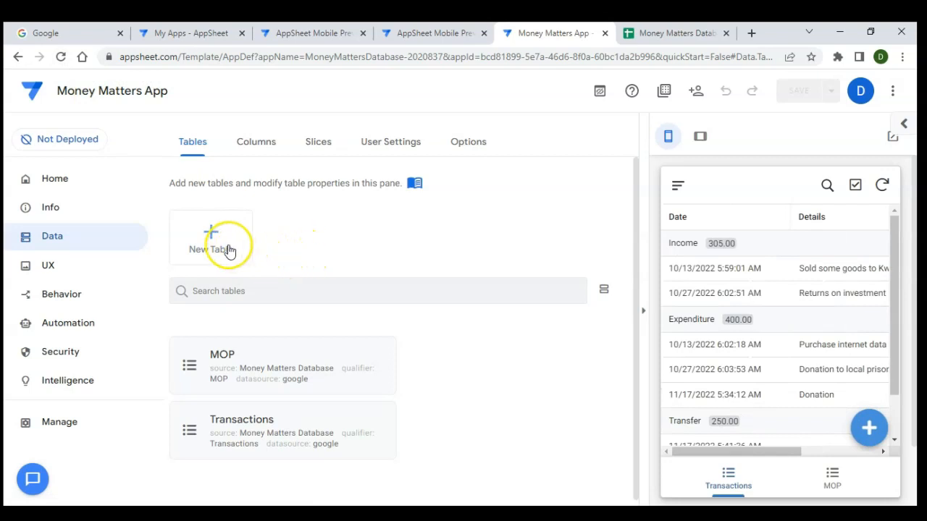
left_click(226, 248)
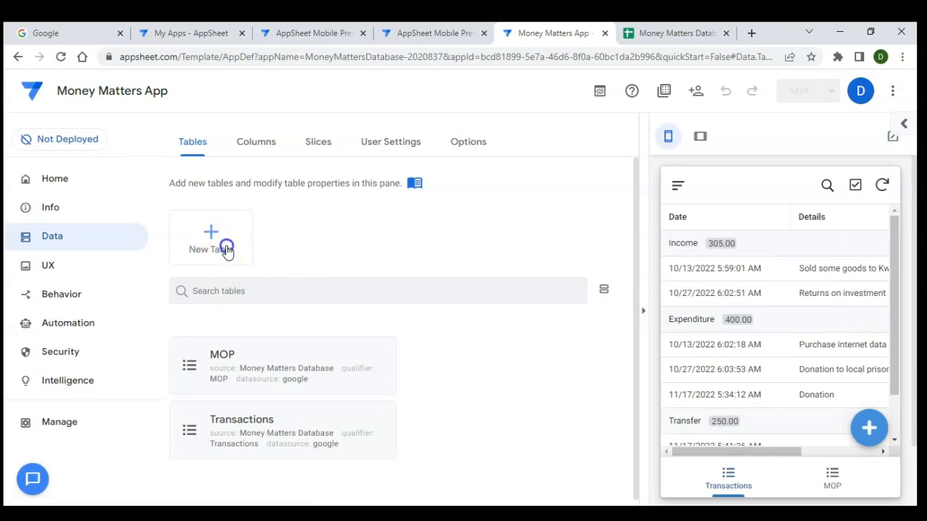
left_click(348, 224)
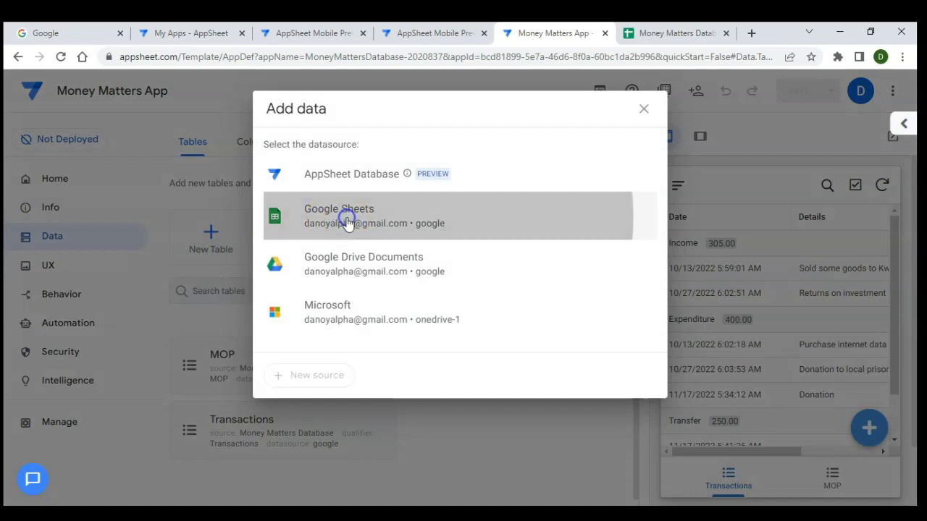
left_click(430, 224)
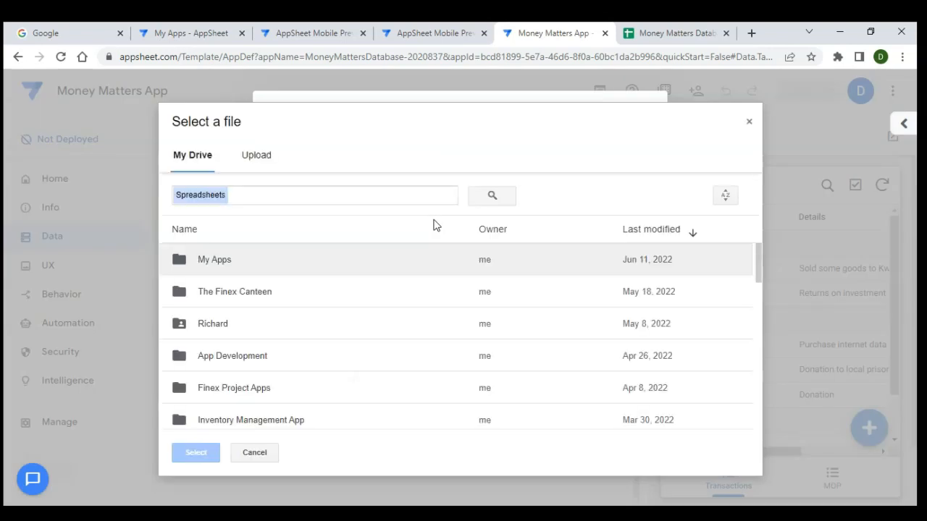
Select the Money Matters Database file from App Development > Appsheet with Spreadsheet > Money Matters as the table source
double_click(261, 352)
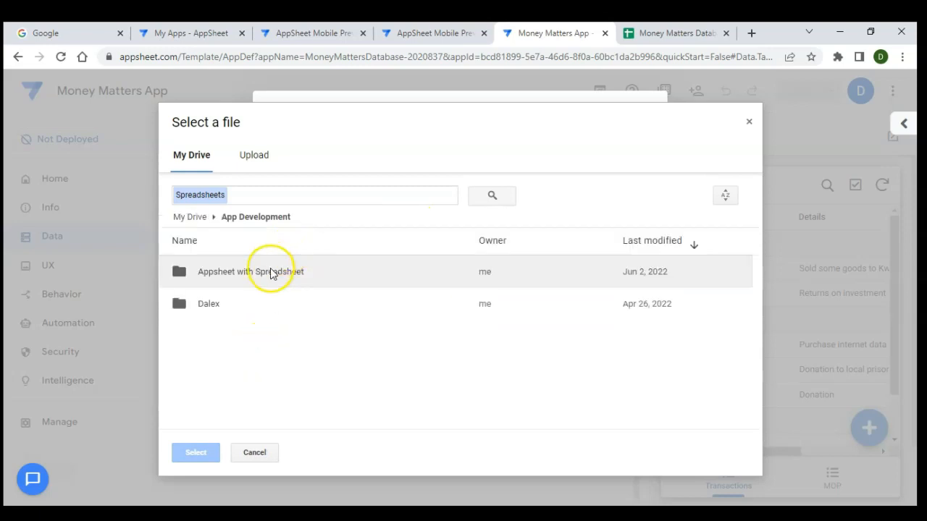
double_click(269, 273)
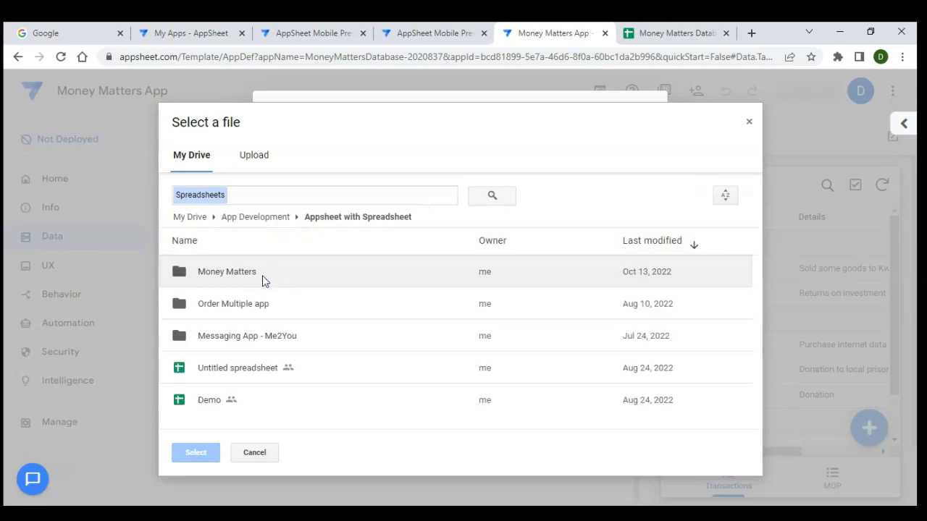
double_click(263, 277)
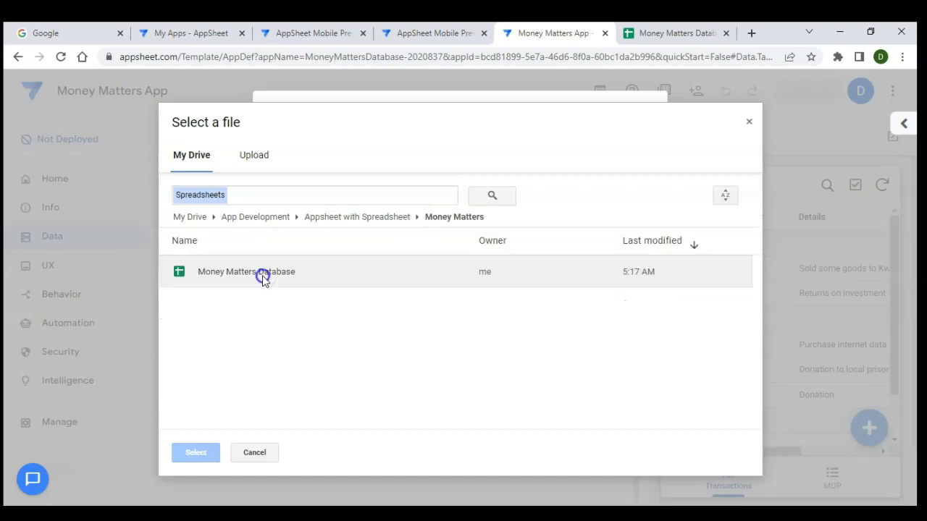
left_click(262, 275)
left_click(197, 453)
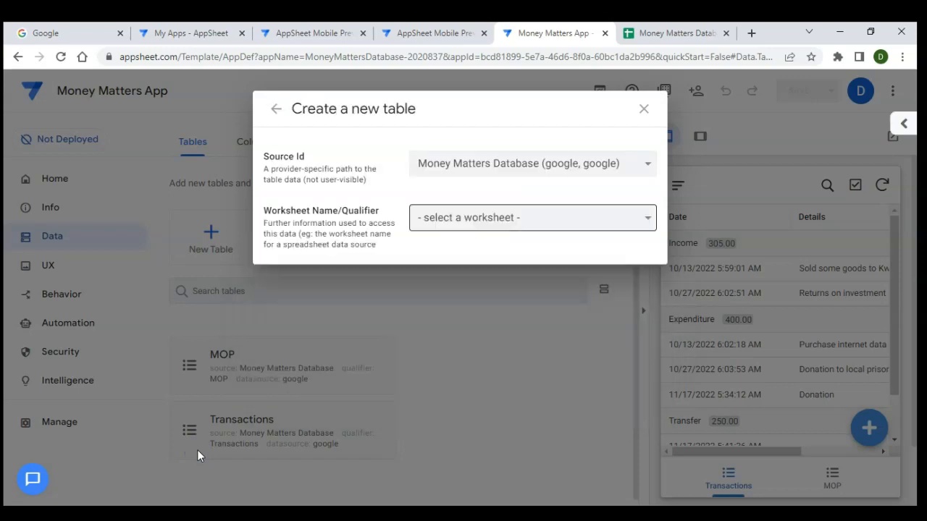
Choose the Summary worksheet for the new table and add the table to the app
left_click(497, 224)
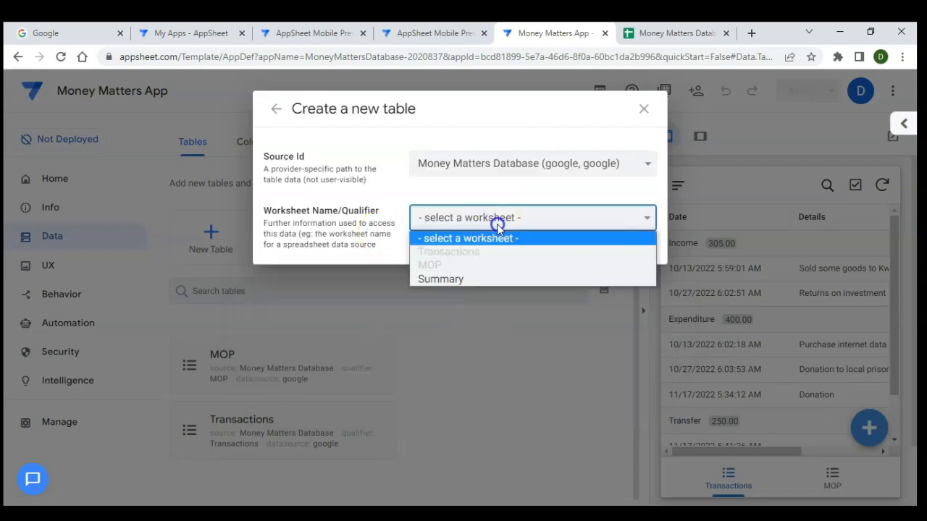
left_click(435, 284)
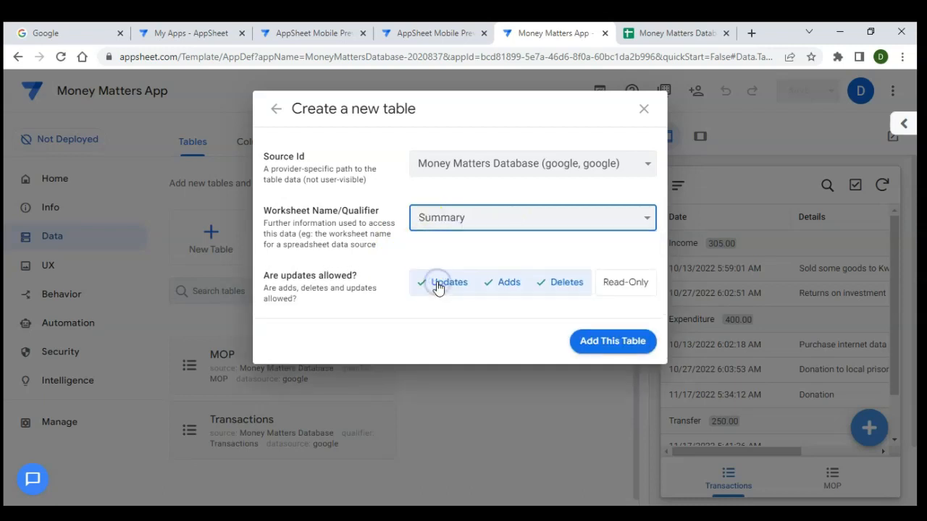
left_click(598, 347)
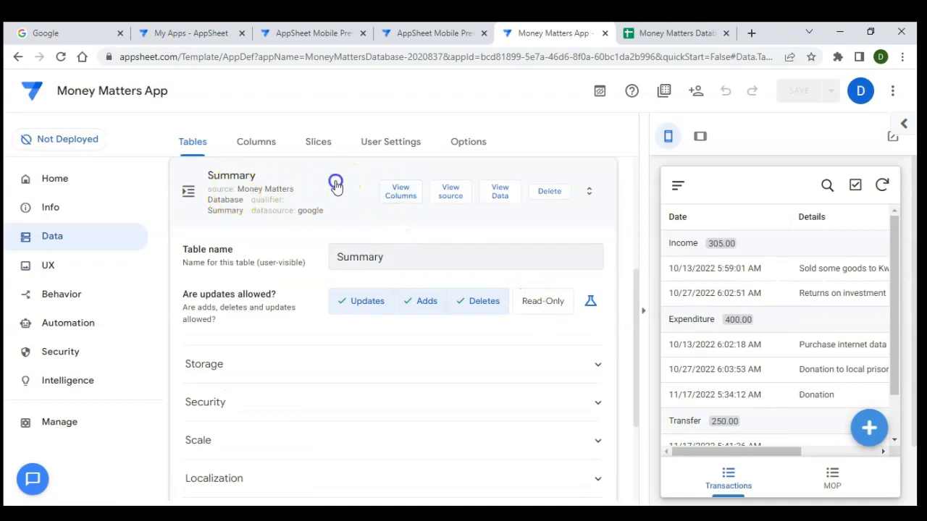
Open the column definitions of the Summary table
left_click(338, 186)
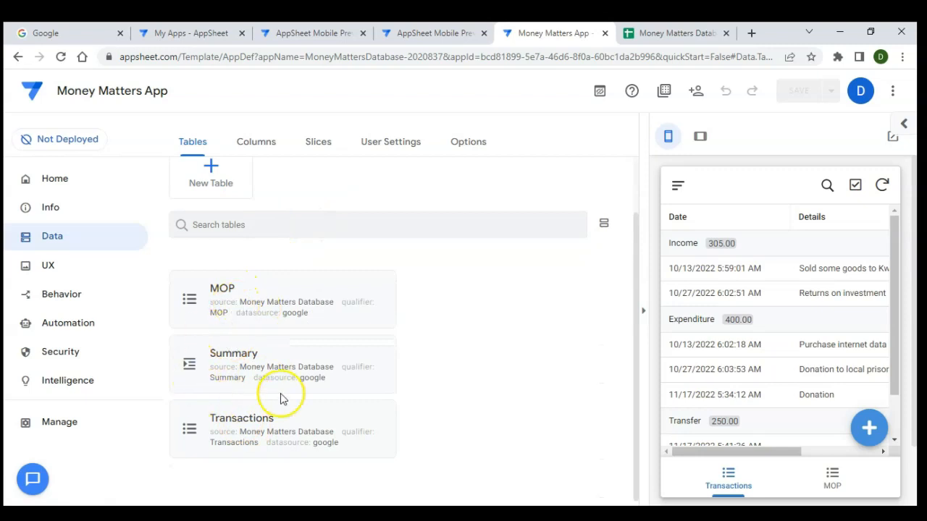
left_click(268, 353)
left_click(399, 193)
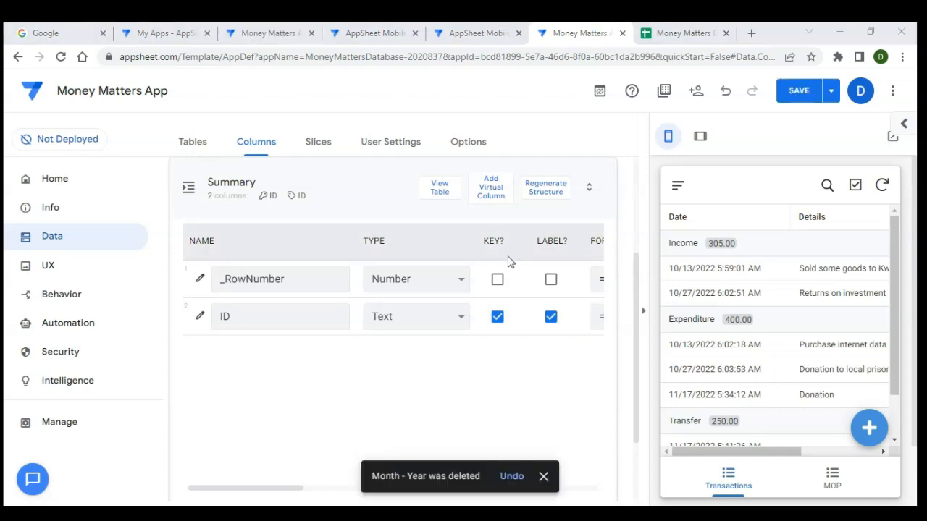
Add a virtual column named "Header _ Date" to the Summary table
left_click(491, 193)
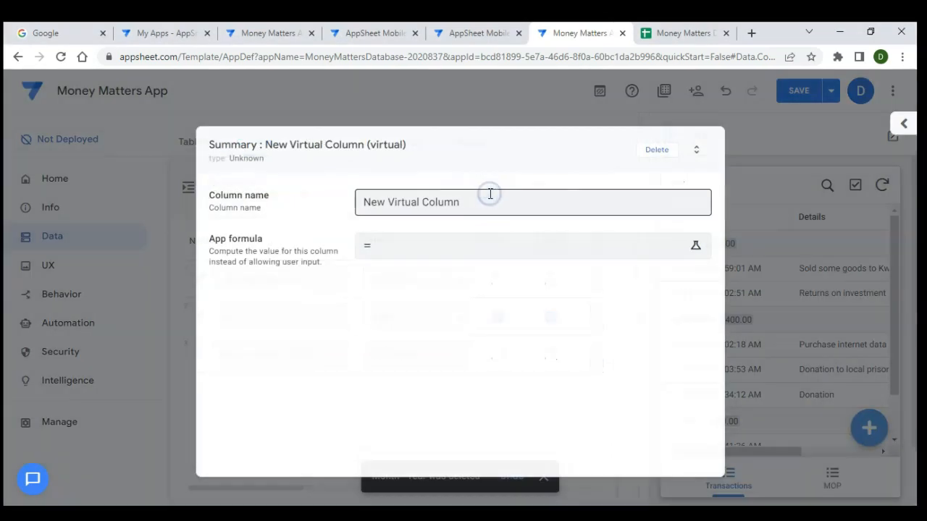
left_click(480, 199)
left_click_drag(478, 200, 355, 203)
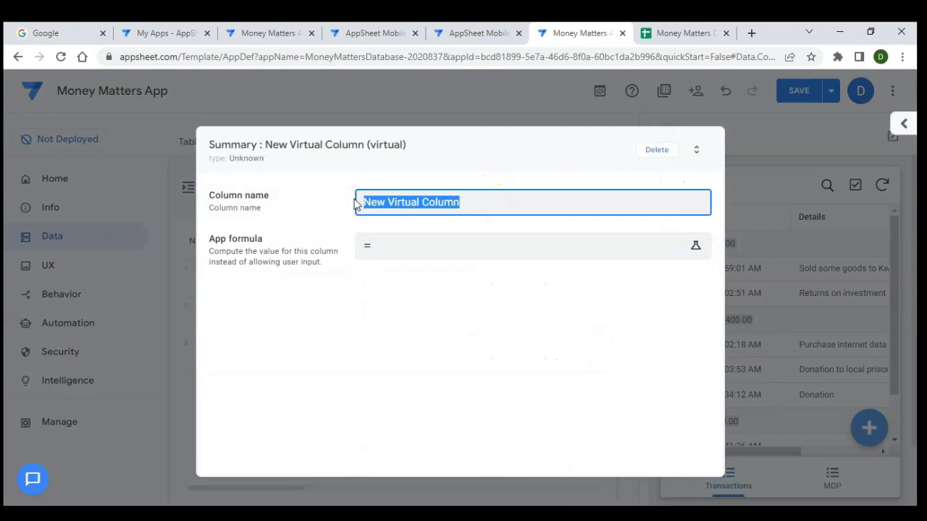
type("He")
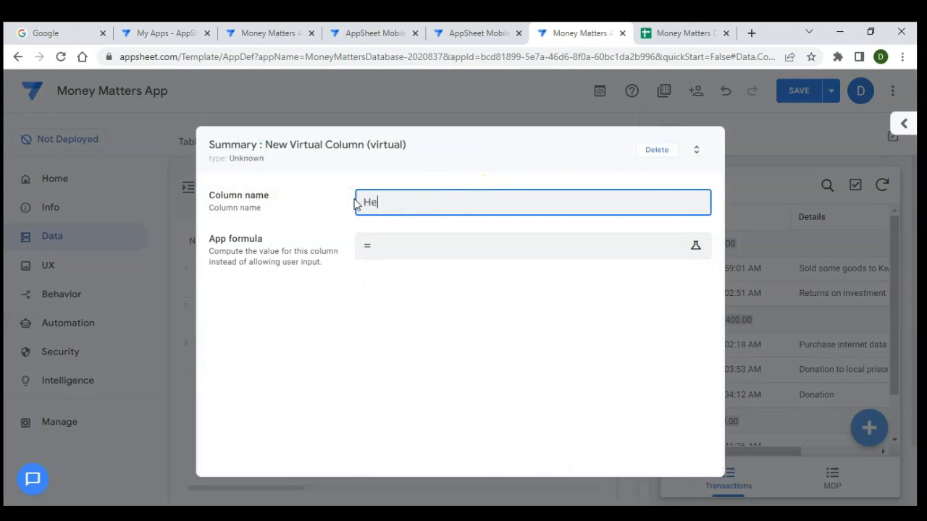
type("ader _ Date")
Enter TEXT(TODAY()) as the app formula of the Header _ Date column
left_click(395, 244)
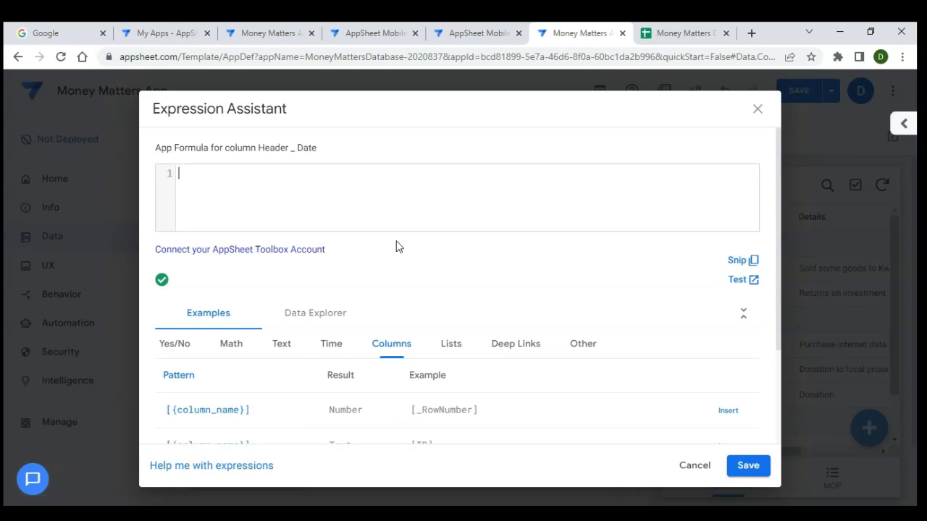
type("Tex")
key("Return")
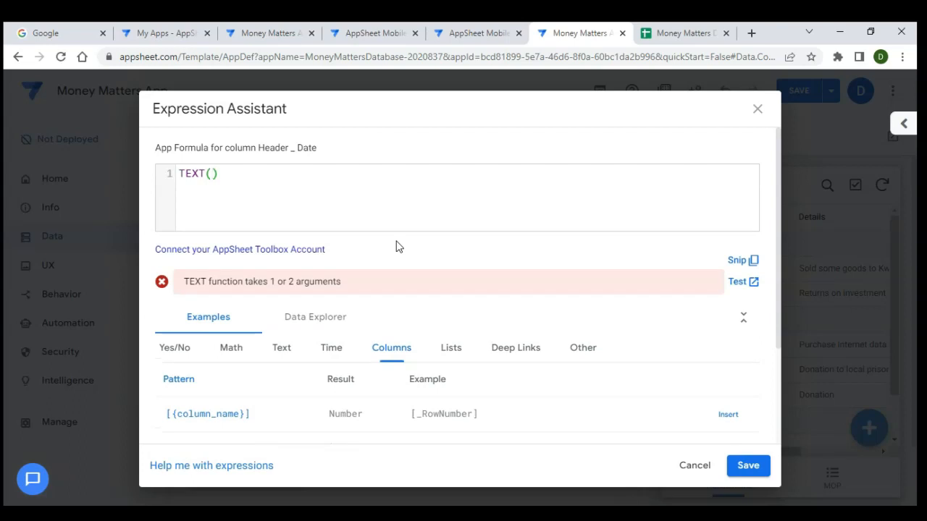
type("Tod")
key("Return")
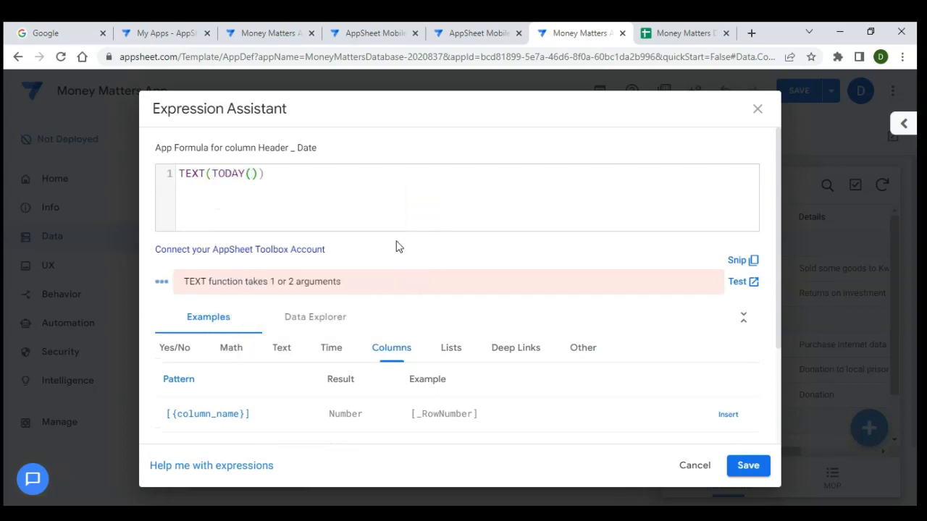
Add the format argument "MMMM - YY" after TODAY() in the formula, save it and close the column settings
left_click(258, 174)
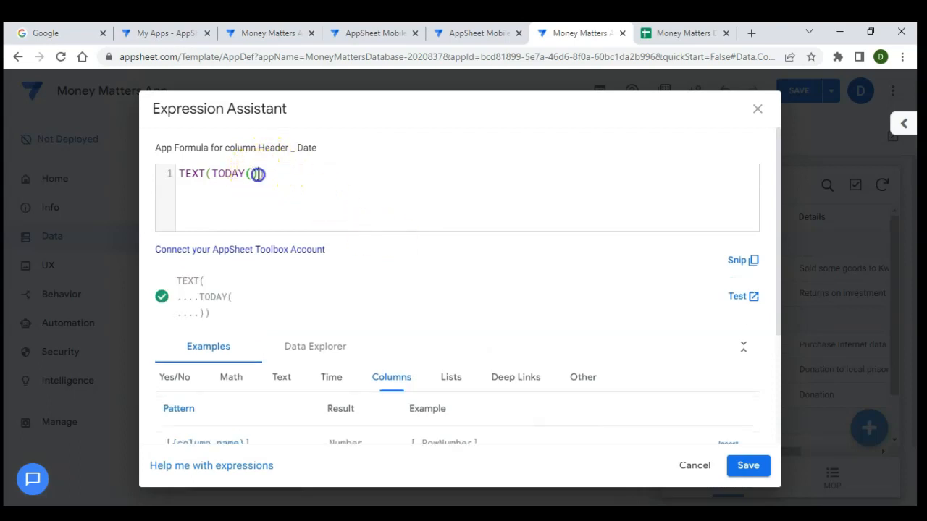
type(", \"")
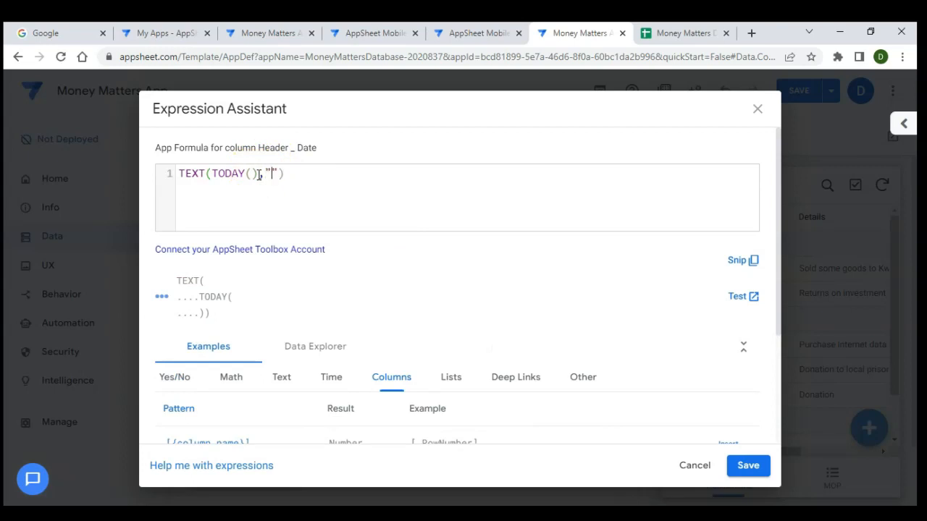
type("MMMM -")
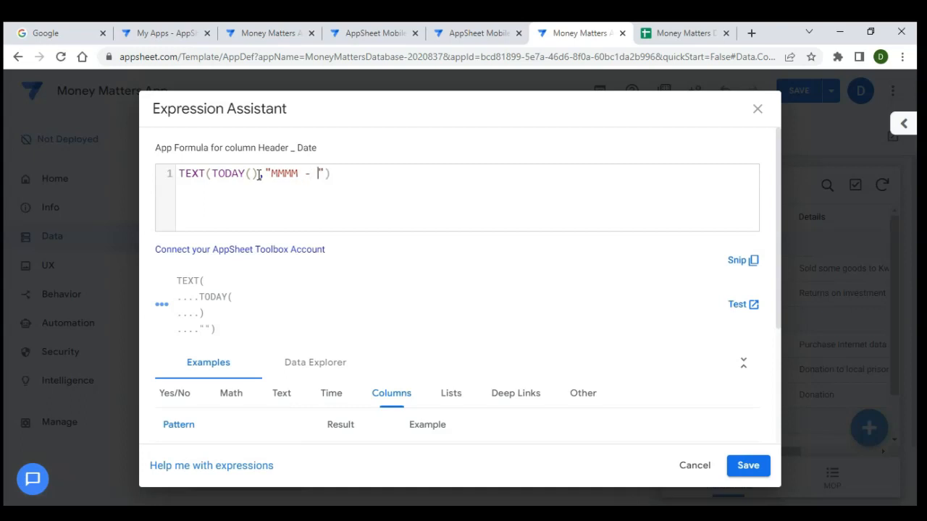
key("BackSpace")
key("BackSpace")
type("YY")
left_click(271, 176)
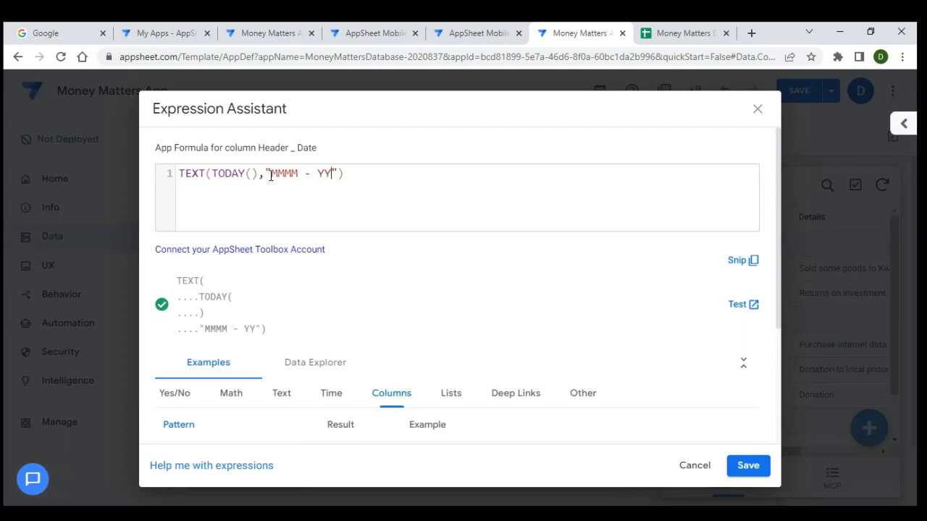
type("Y")
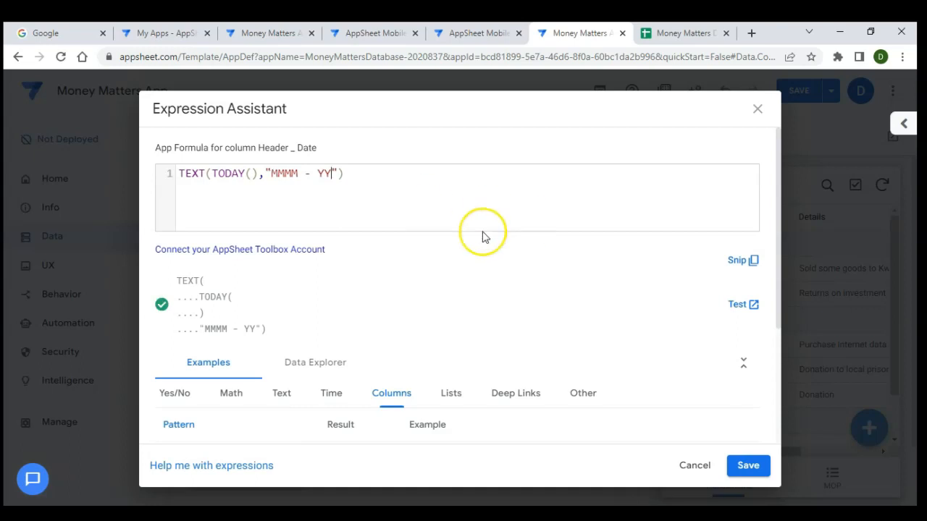
left_click(748, 467)
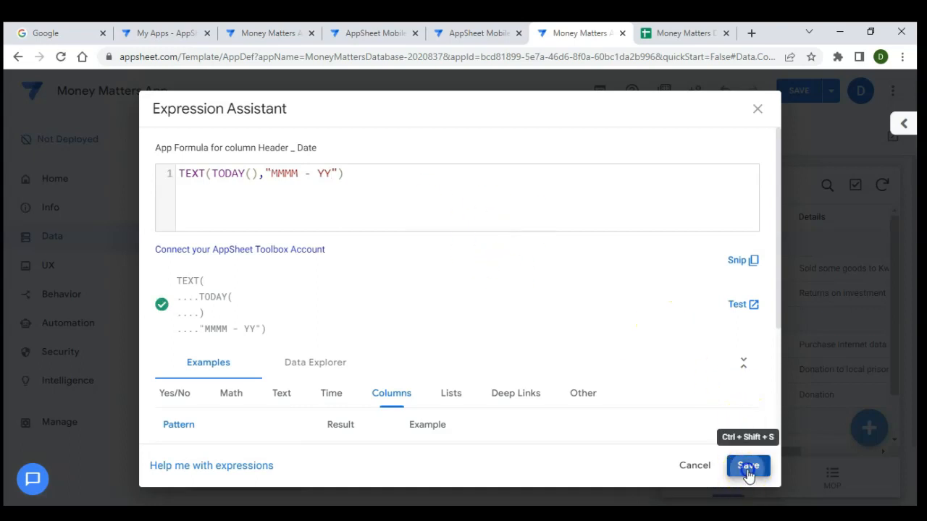
left_click(673, 159)
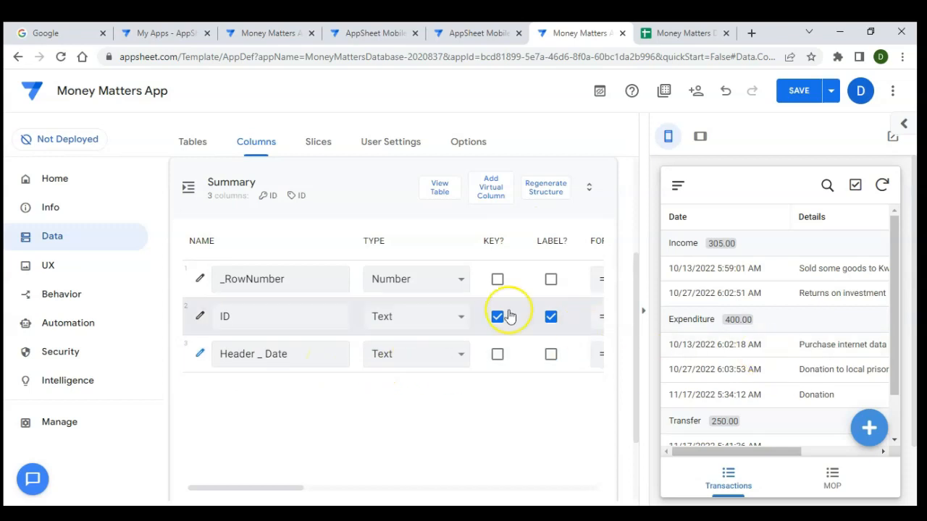
Create a new view in the app's UX section
left_click(56, 273)
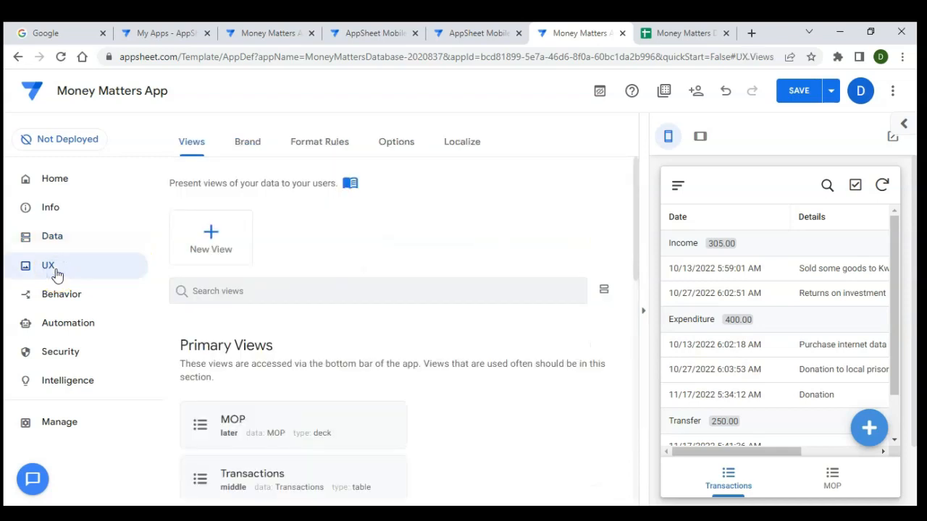
left_click(208, 242)
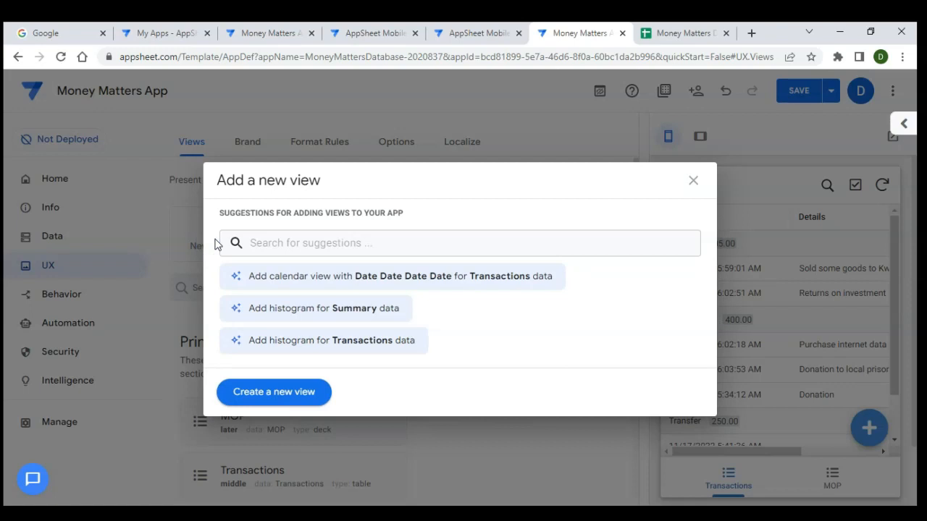
left_click(257, 392)
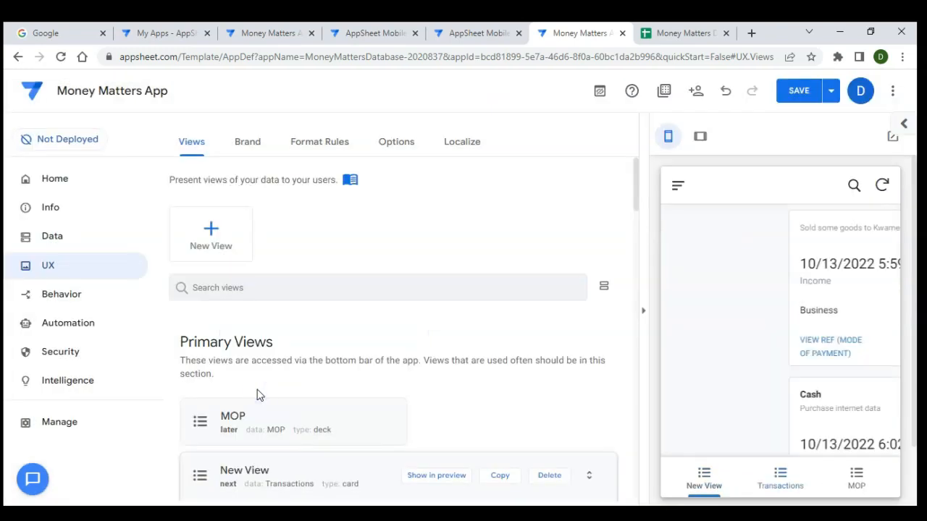
scroll(312, 340, "down", 2)
scroll(323, 319, "down", 3)
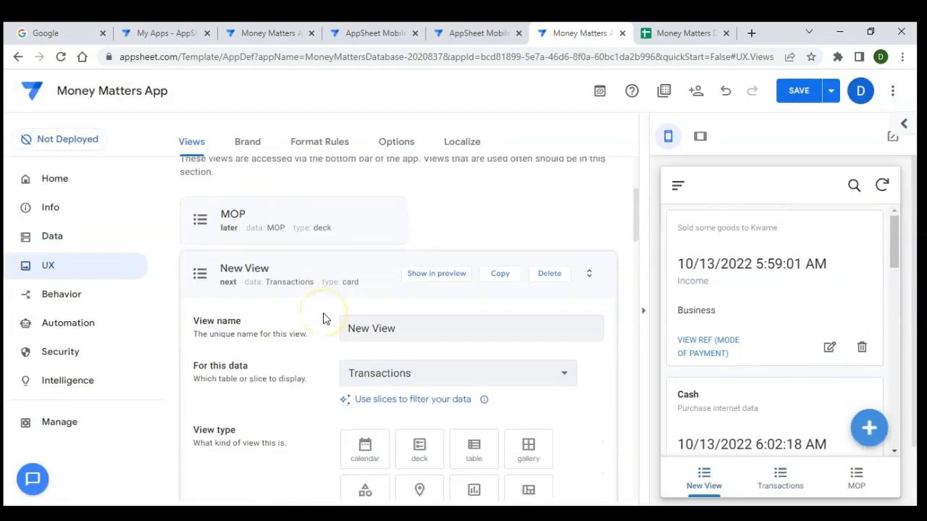
Name the new view Summary and set its data to the Summary table
left_click(410, 259)
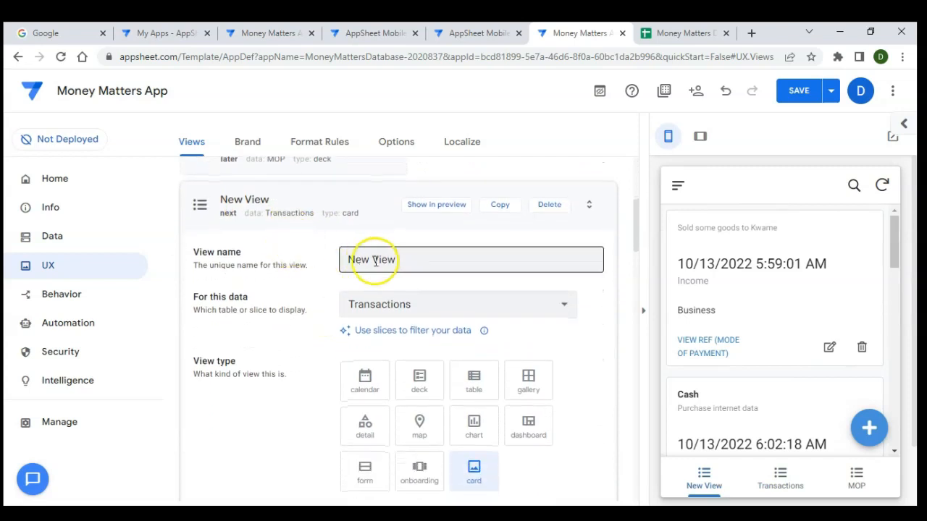
left_click_drag(410, 259, 286, 259)
type("Su")
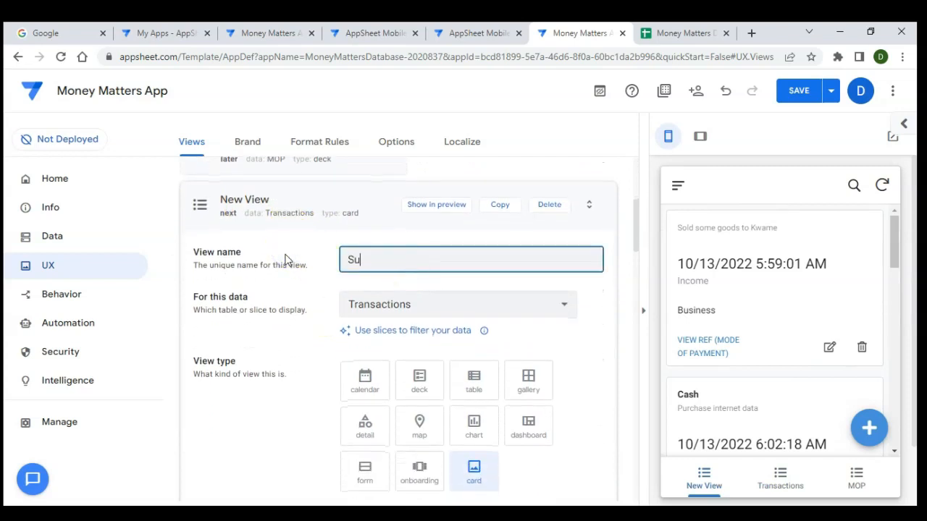
type("mmary")
left_click(306, 285)
left_click(409, 280)
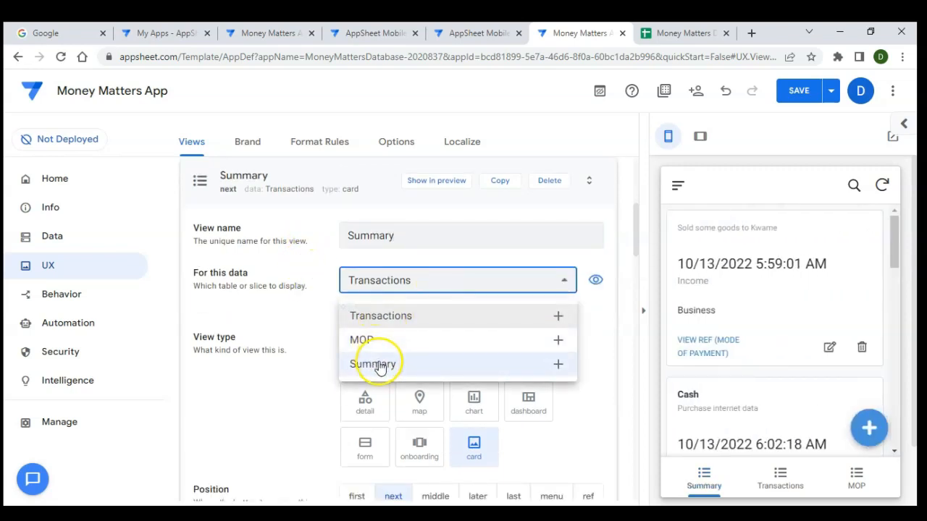
left_click(378, 363)
scroll(286, 357, "down", 1)
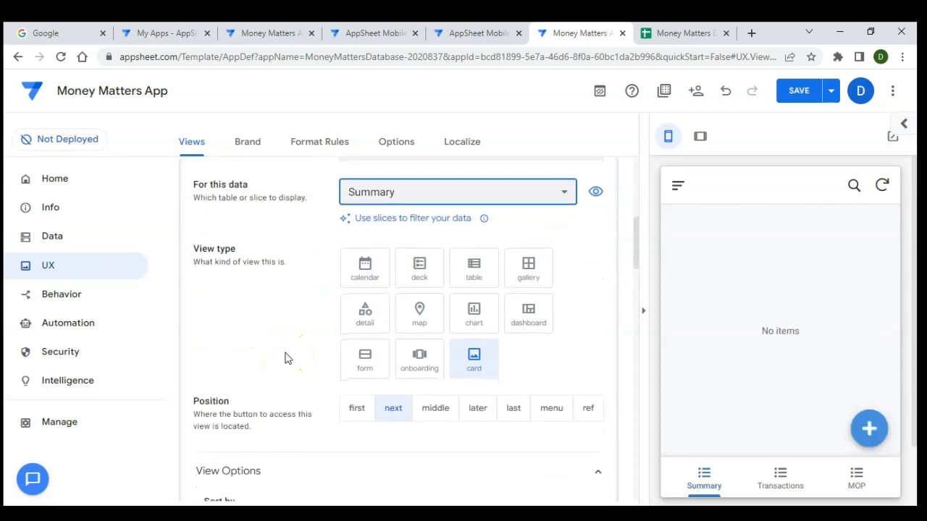
Collapse the Summary view's settings, keeping its card view type, and save the app
scroll(316, 362, "down", 2)
scroll(316, 366, "up", 4)
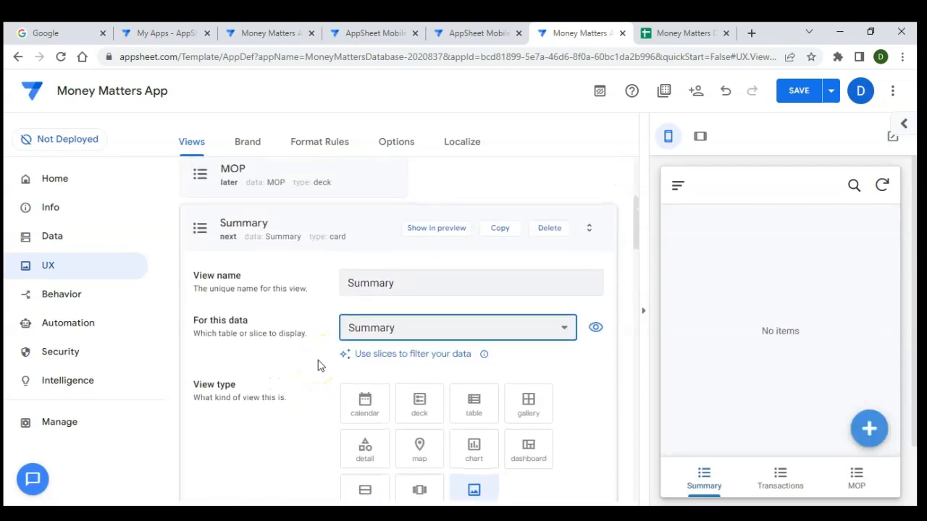
left_click(359, 239)
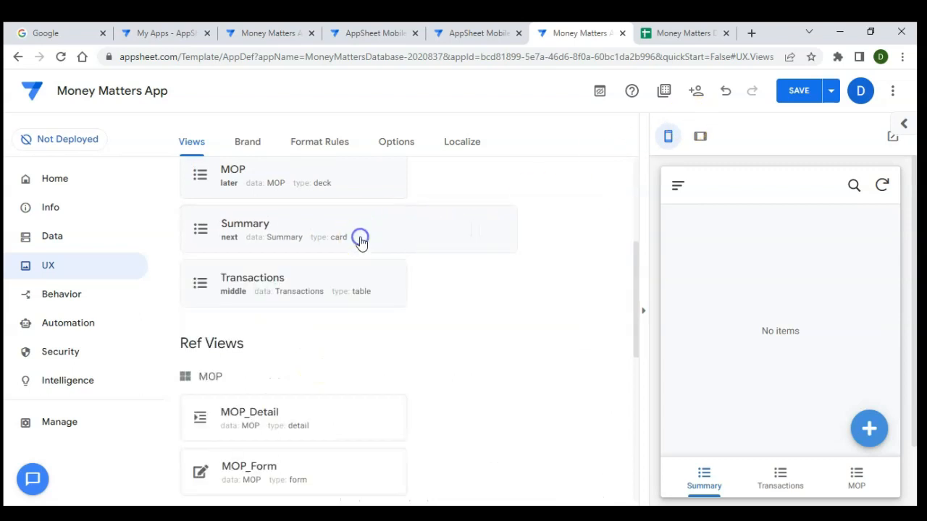
left_click(801, 94)
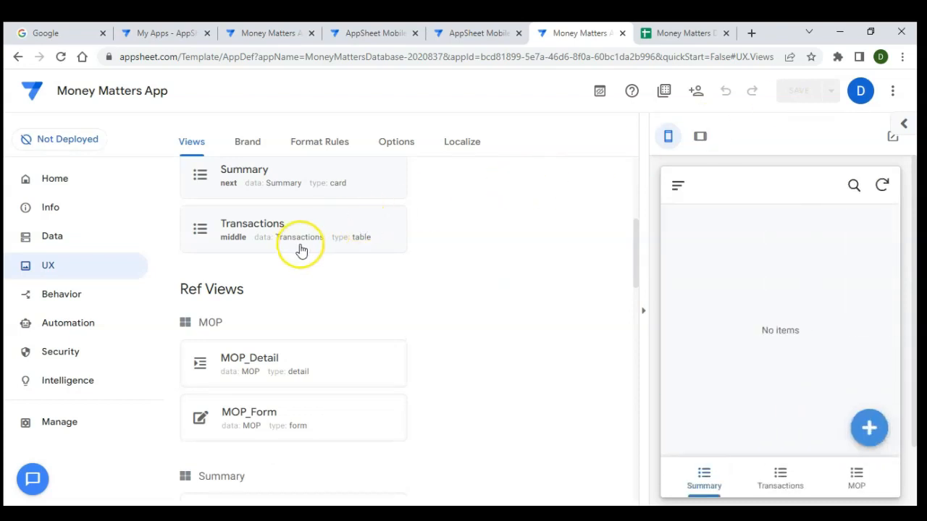
scroll(302, 251, "up", 1)
scroll(300, 271, "up", 1)
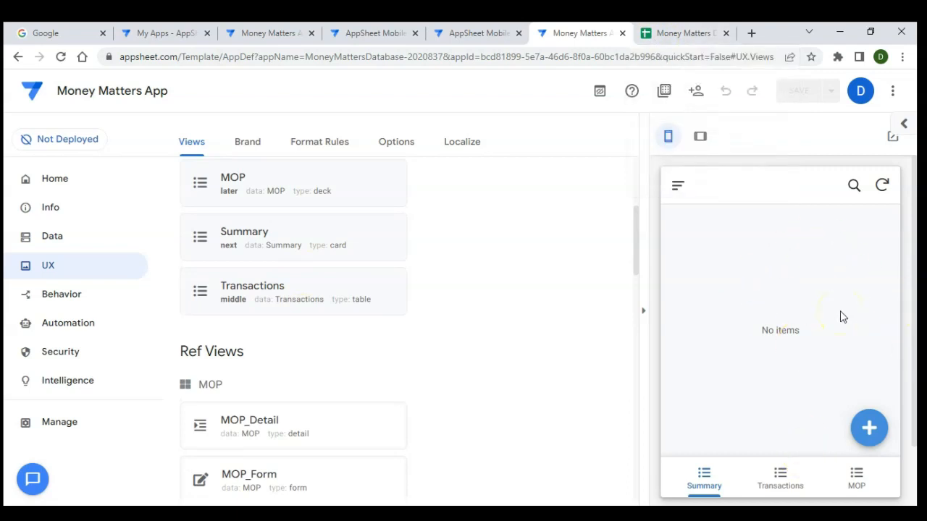
Switch to the Google Sheets database, enter sifnsiios in cell A2 of the Summary sheet, and sync the AppSheet preview
left_click(673, 42)
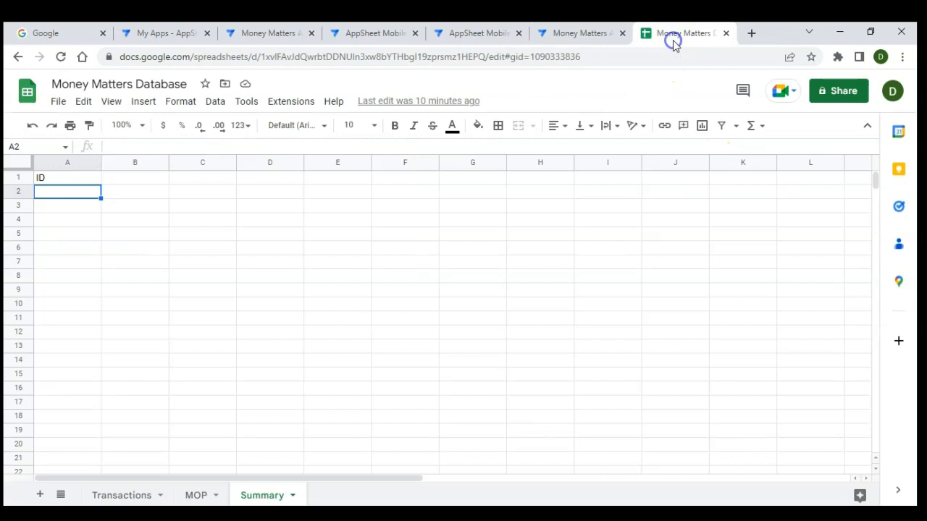
type("sifnsiios")
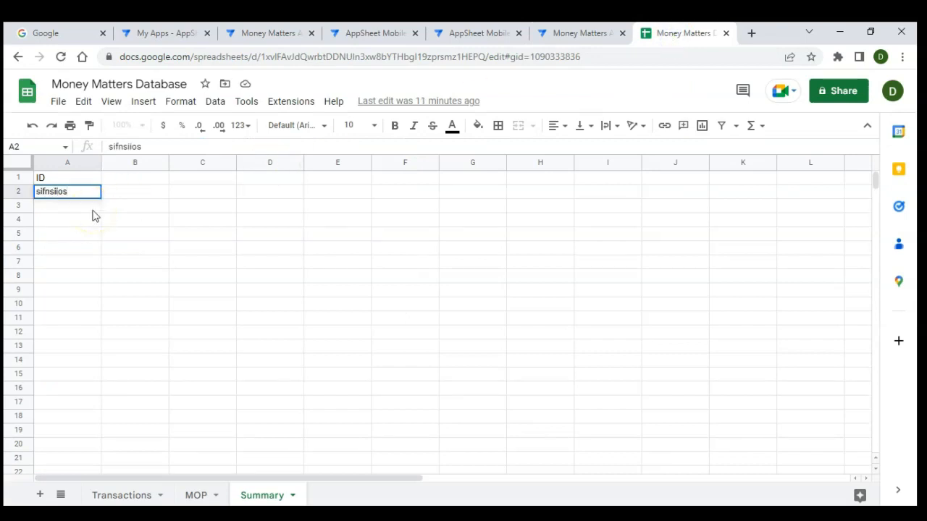
key("Return")
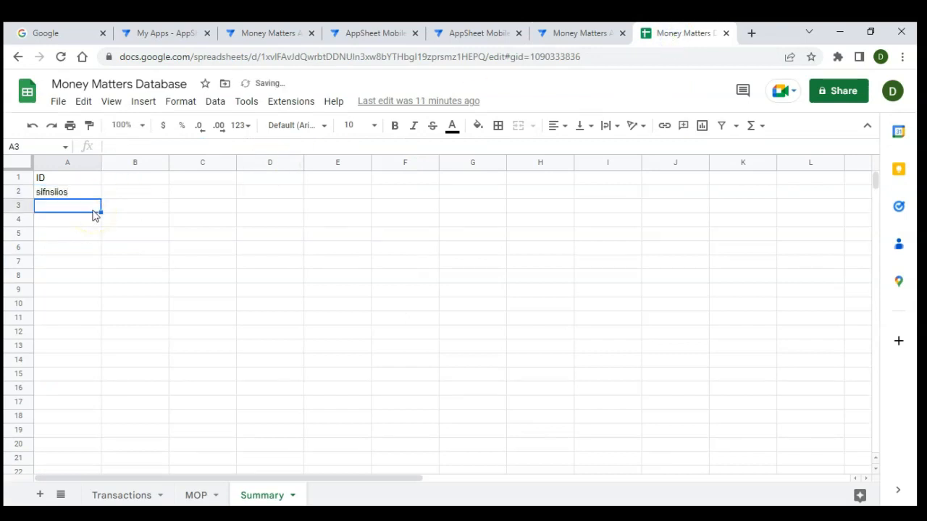
left_click(542, 37)
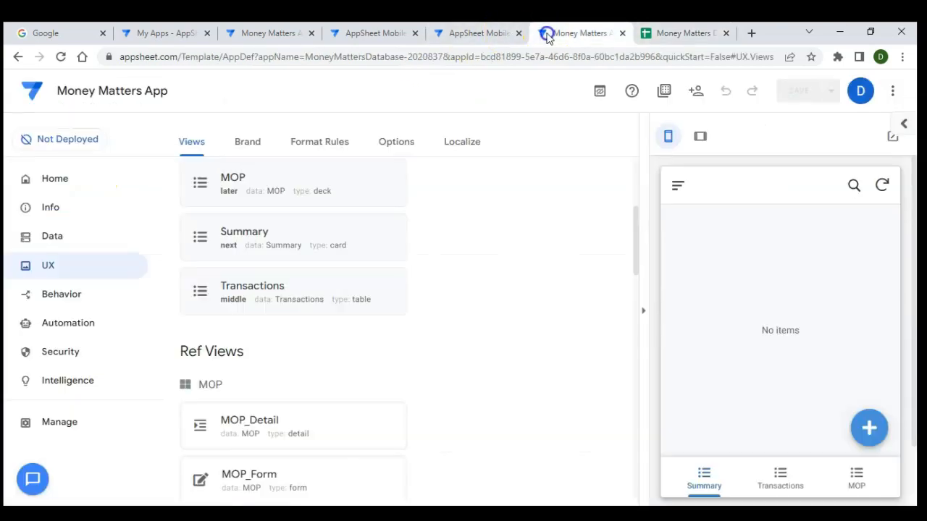
left_click(885, 187)
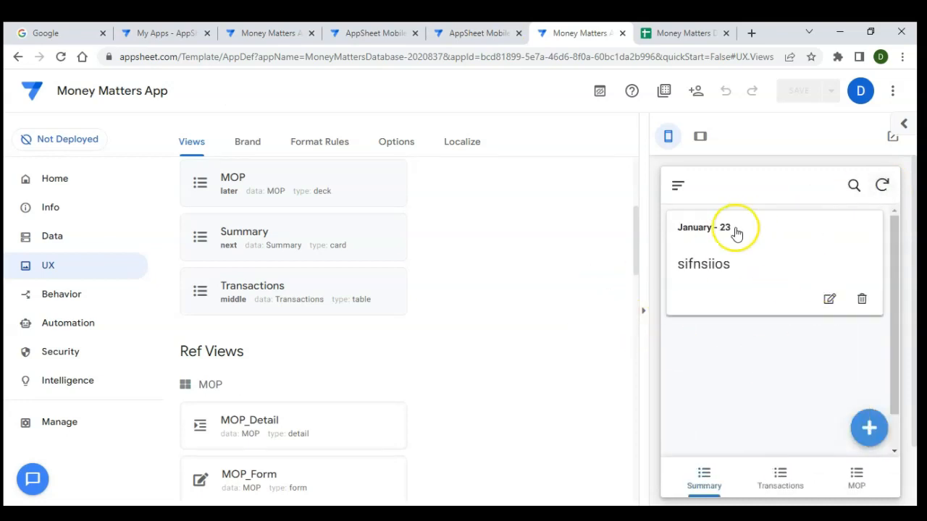
Reopen the Summary view's settings and change its view type to detail
scroll(217, 382, "down", 1)
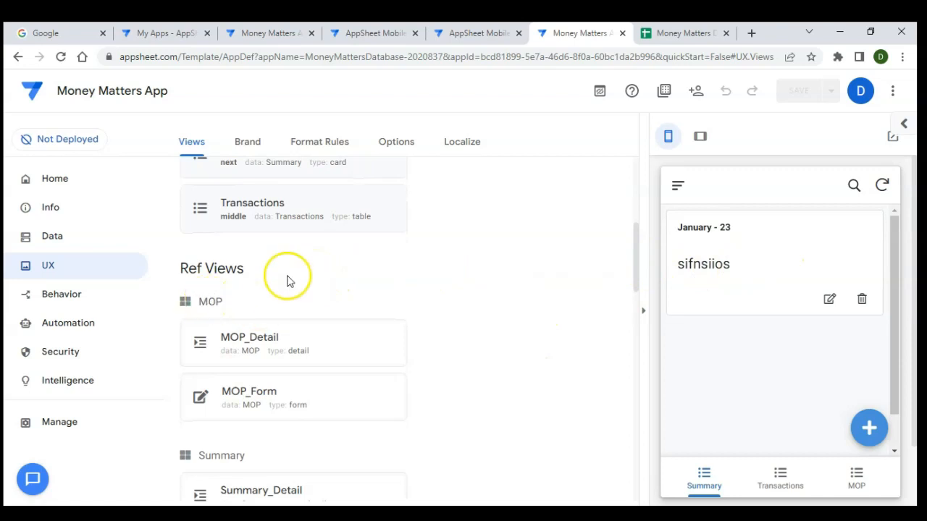
scroll(287, 281, "up", 2)
left_click(313, 293)
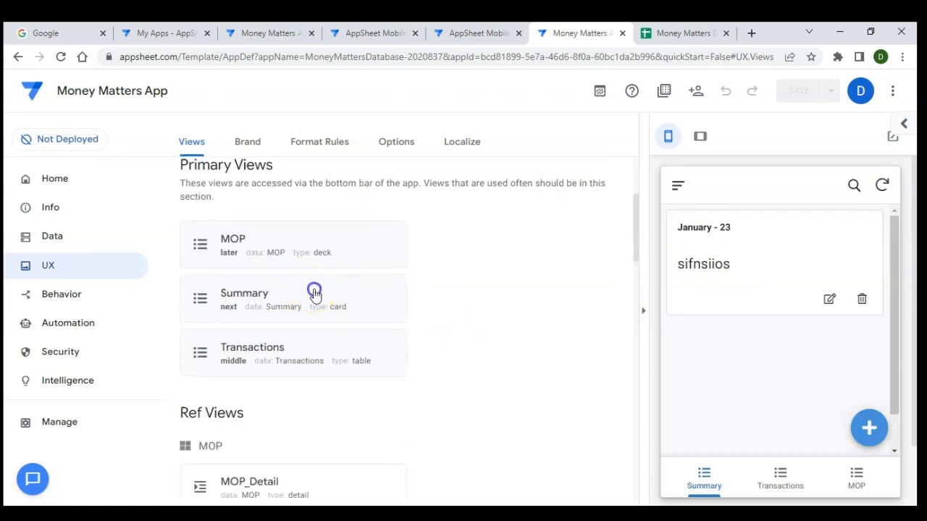
scroll(299, 362, "down", 1)
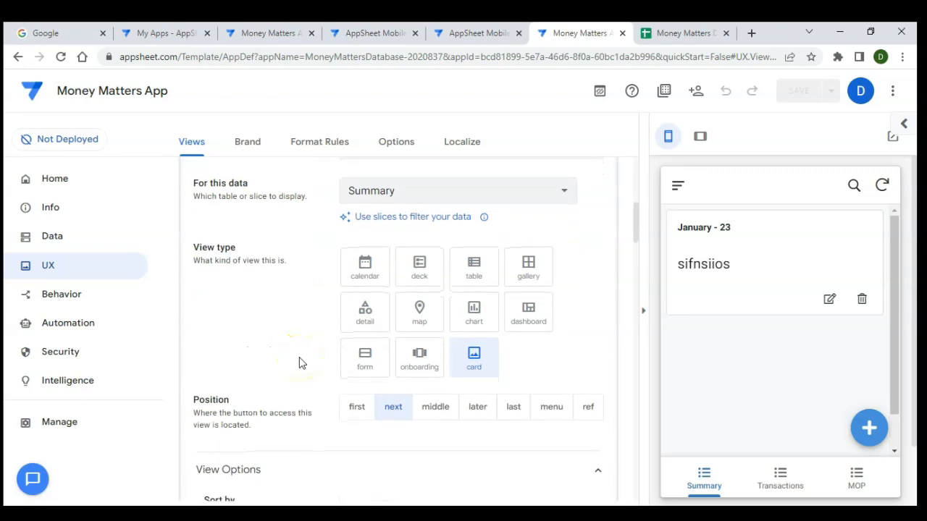
left_click(372, 326)
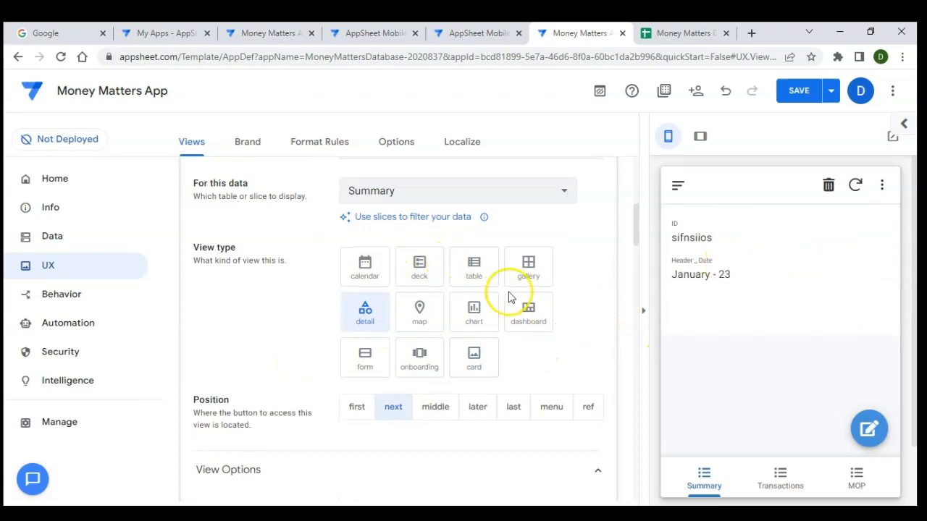
Add Header _ Date as a header column of the Summary view and collapse the view's settings
scroll(314, 332, "down", 3)
scroll(315, 335, "down", 2)
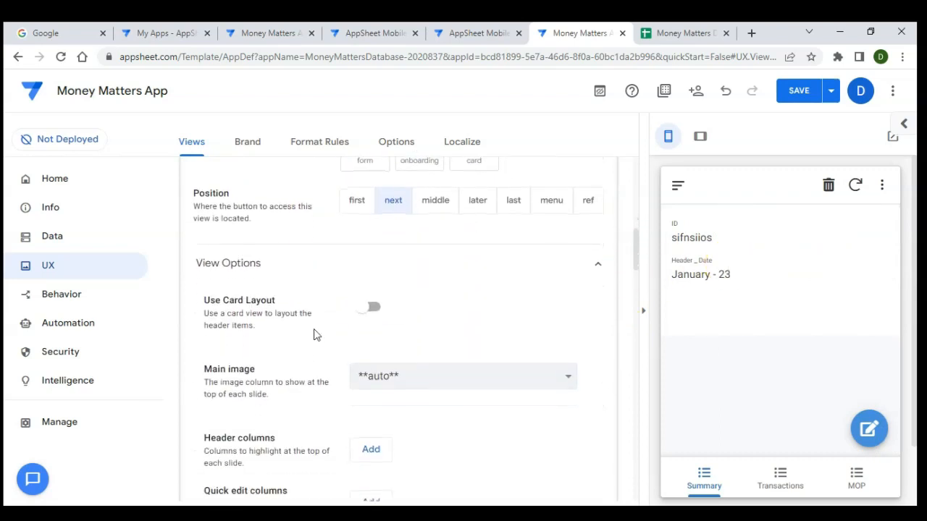
scroll(315, 333, "down", 1)
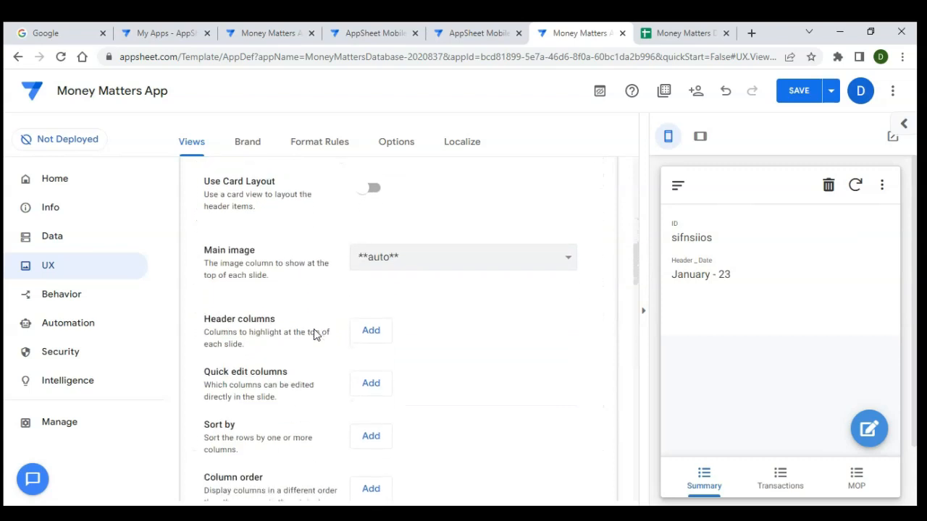
left_click(370, 330)
left_click(454, 336)
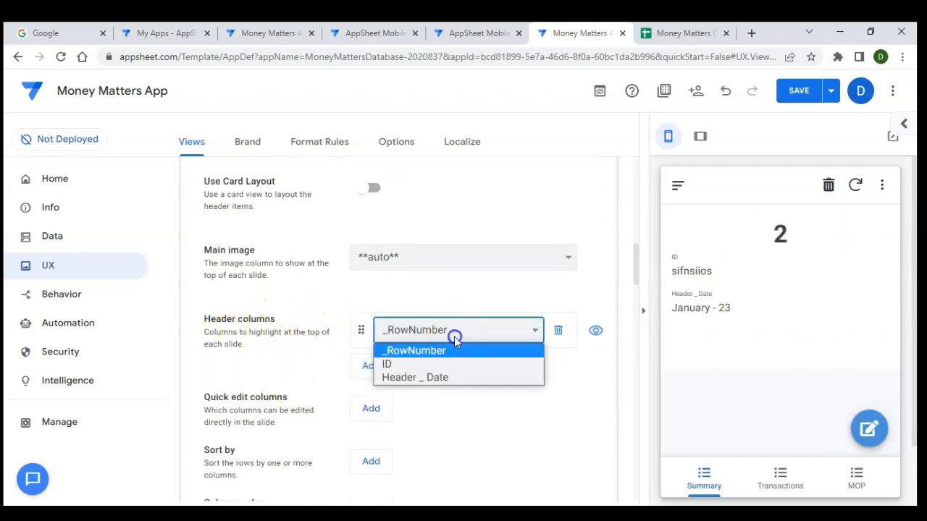
left_click(435, 377)
scroll(463, 288, "up", 1)
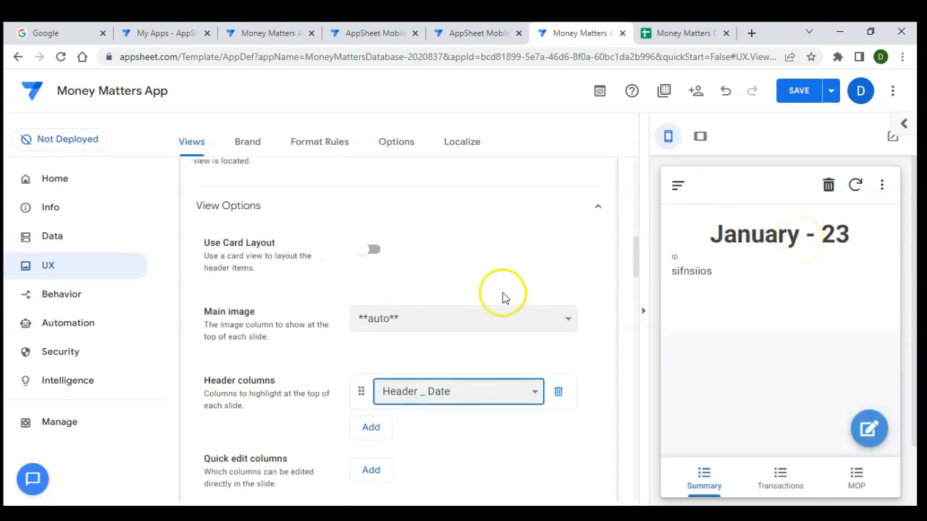
scroll(502, 296, "up", 3)
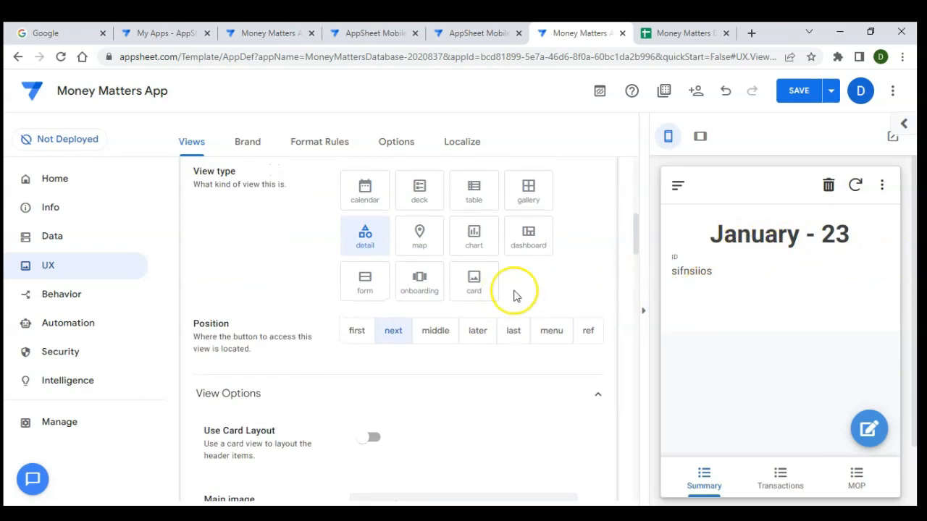
scroll(515, 296, "up", 3)
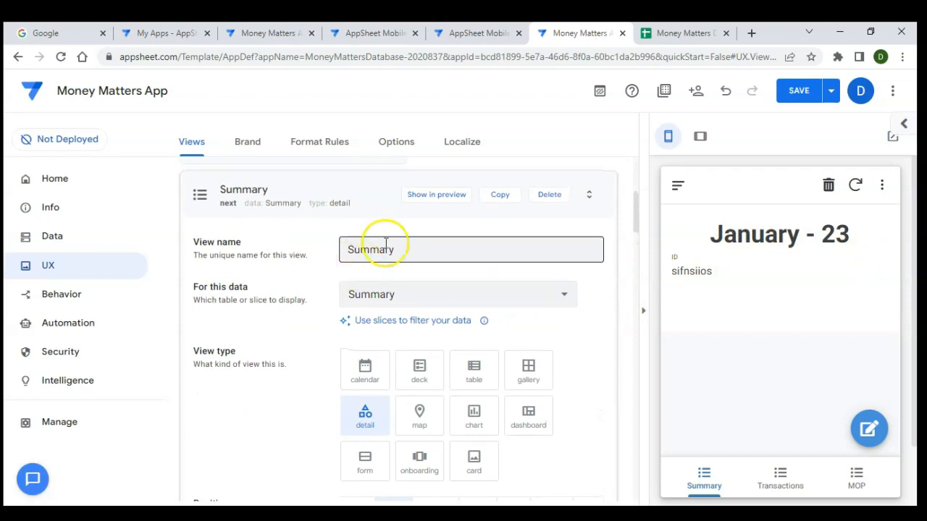
left_click(366, 206)
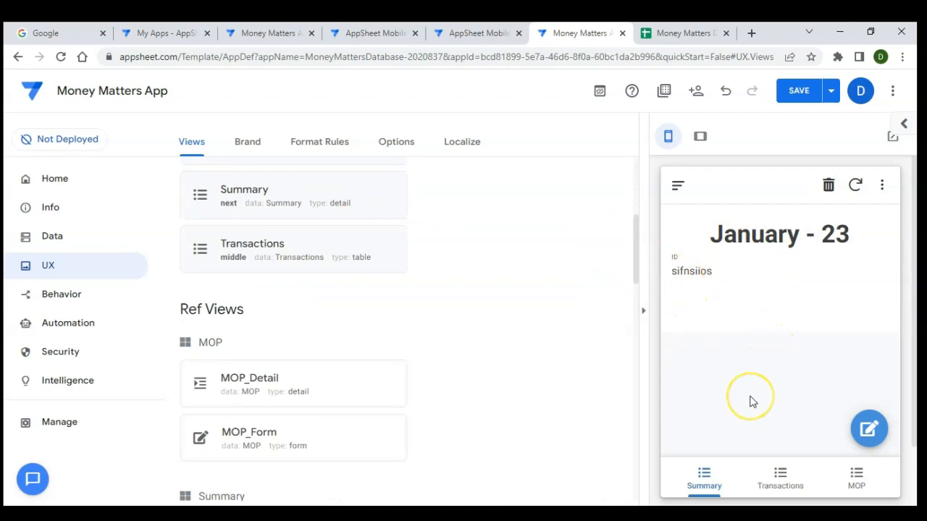
Hide the ID column of the Summary table from the app, save the app and collapse the table's column list
scroll(695, 394, "down", 2)
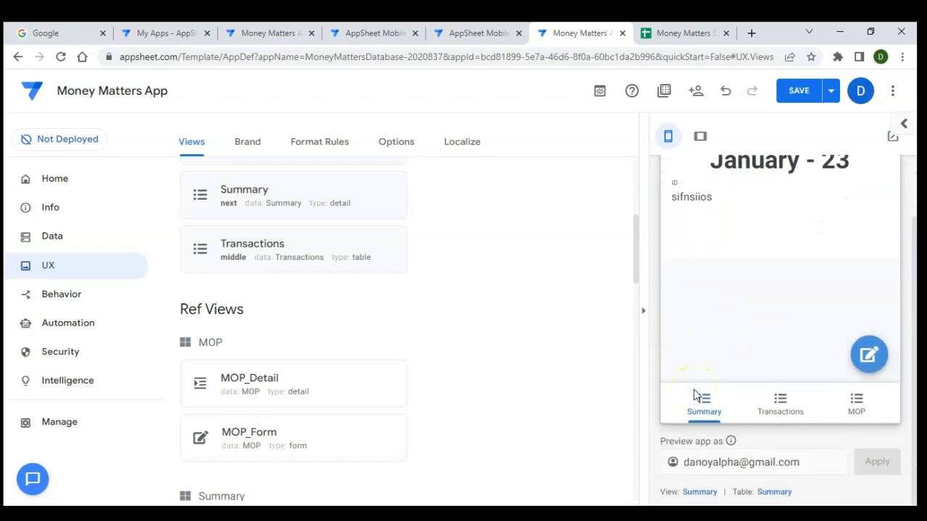
left_click(781, 495)
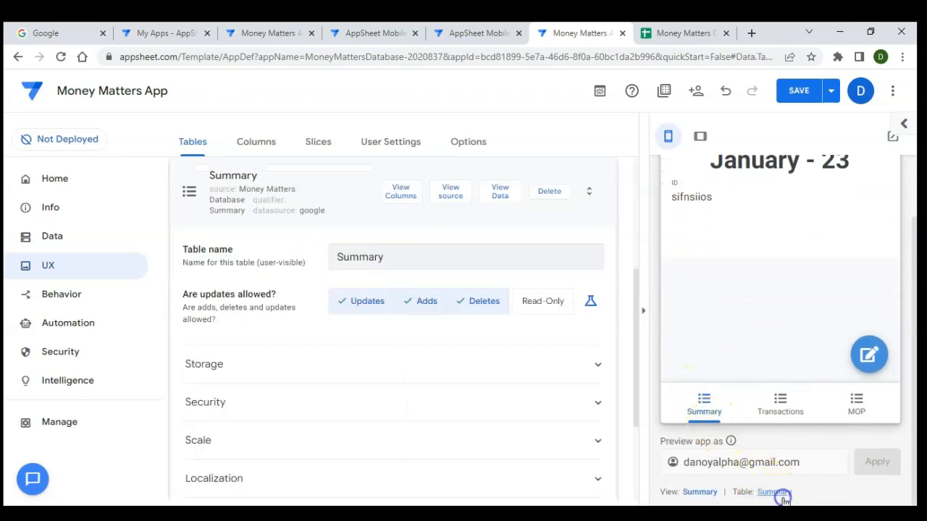
left_click(402, 192)
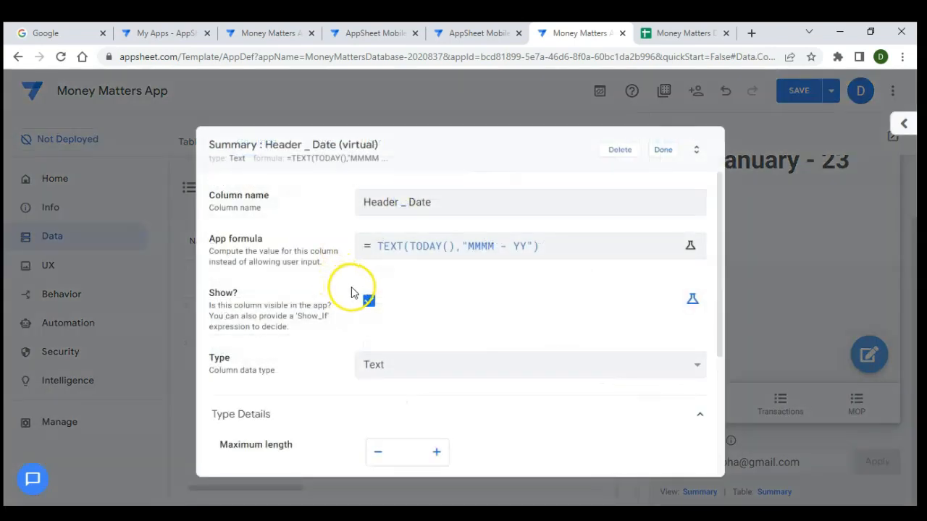
left_click(665, 155)
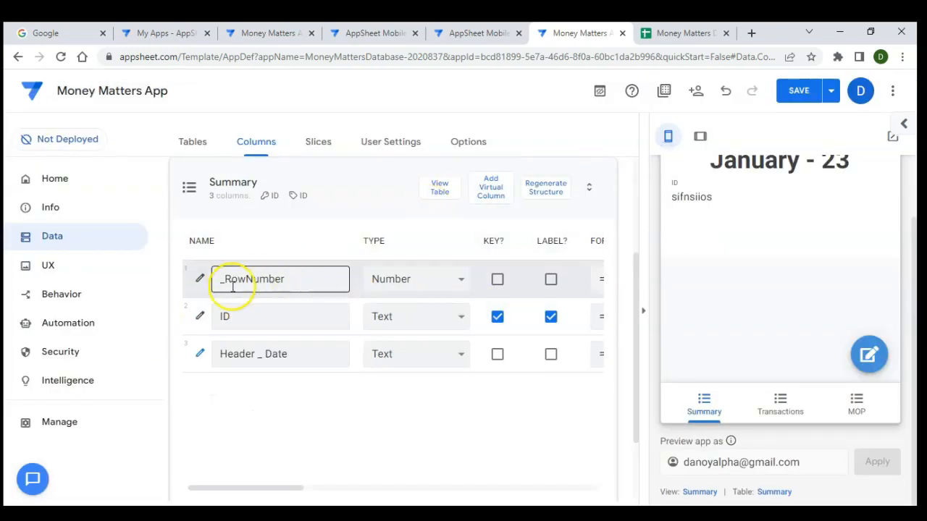
left_click(200, 319)
left_click(369, 247)
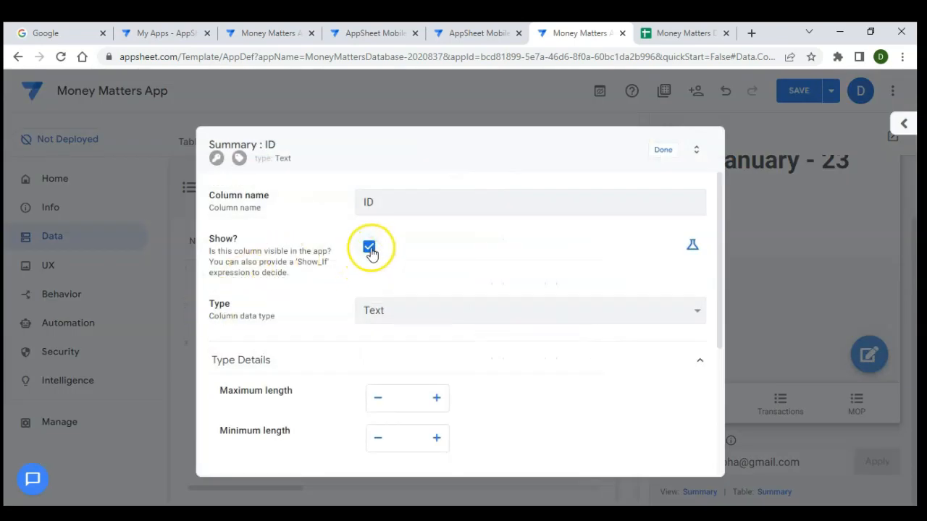
left_click(665, 153)
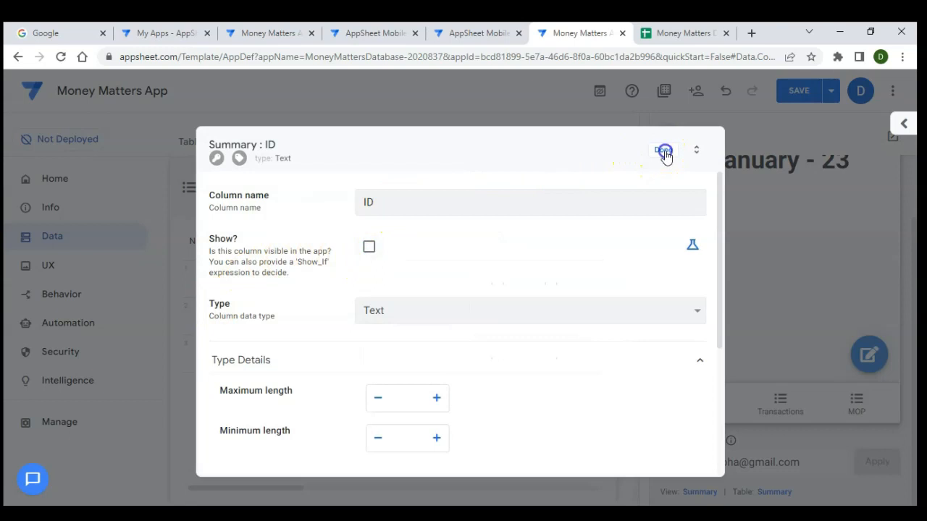
left_click(797, 94)
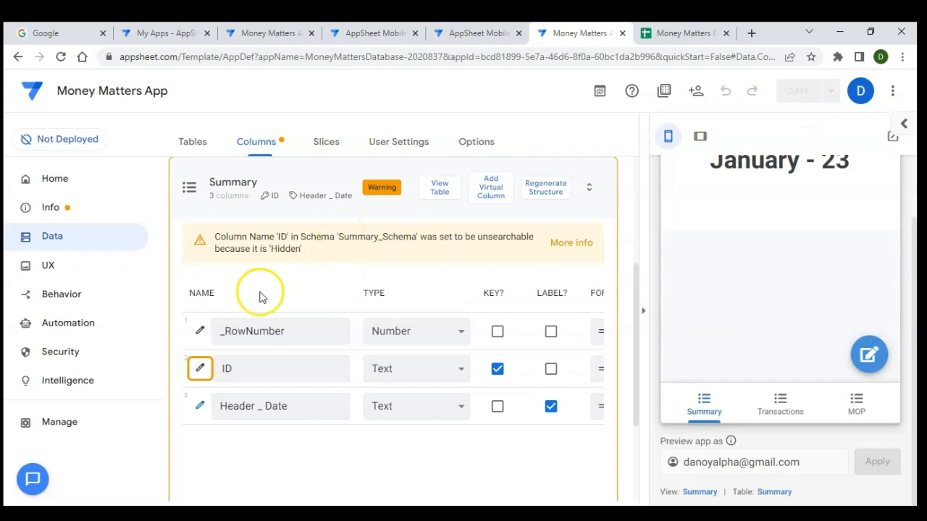
left_click(342, 175)
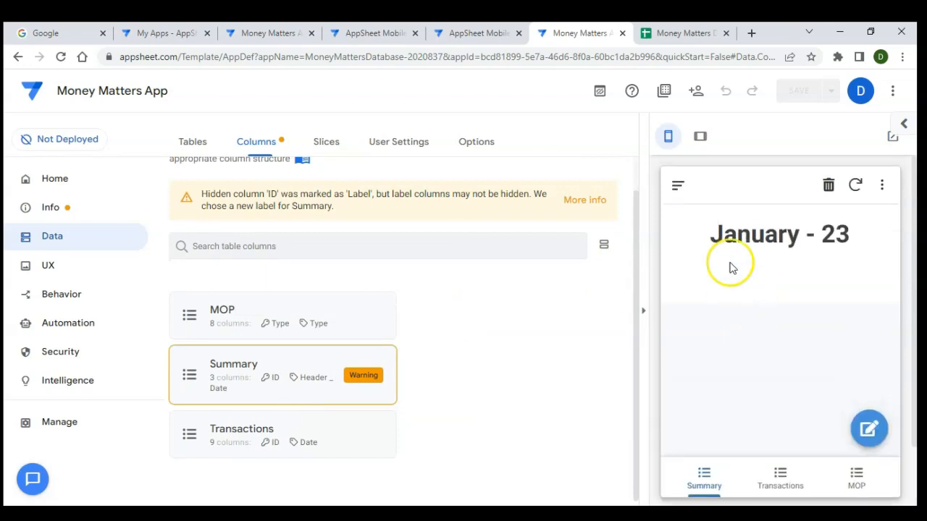
scroll(754, 266, "down", 1)
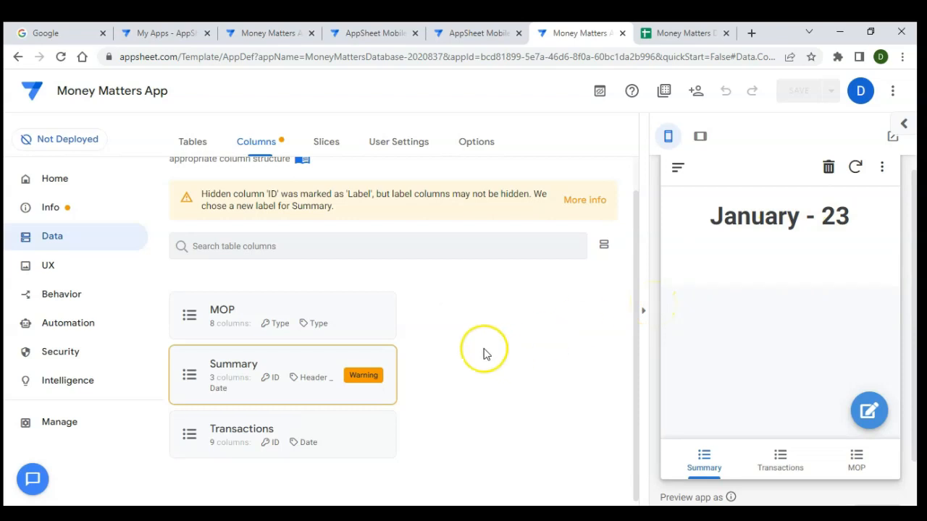
Add a virtual column named Total Income to the Summary table
left_click(286, 365)
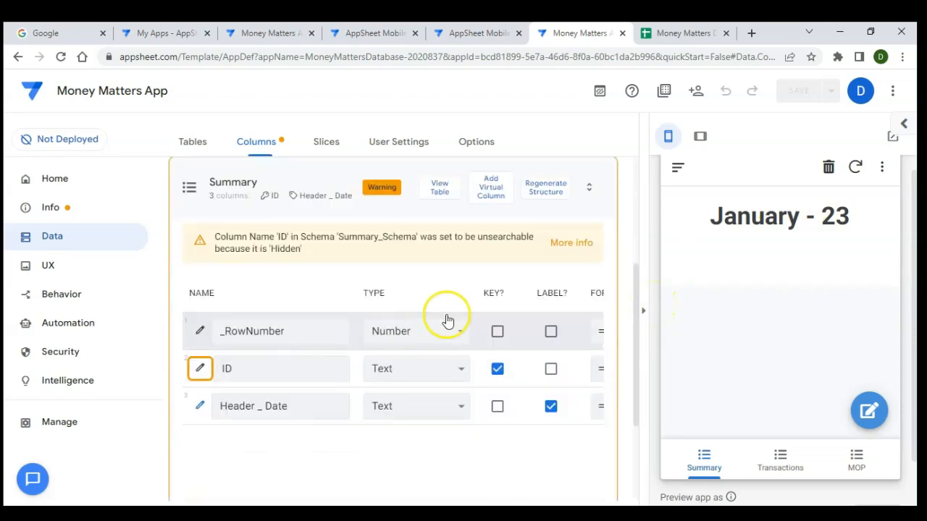
left_click(489, 191)
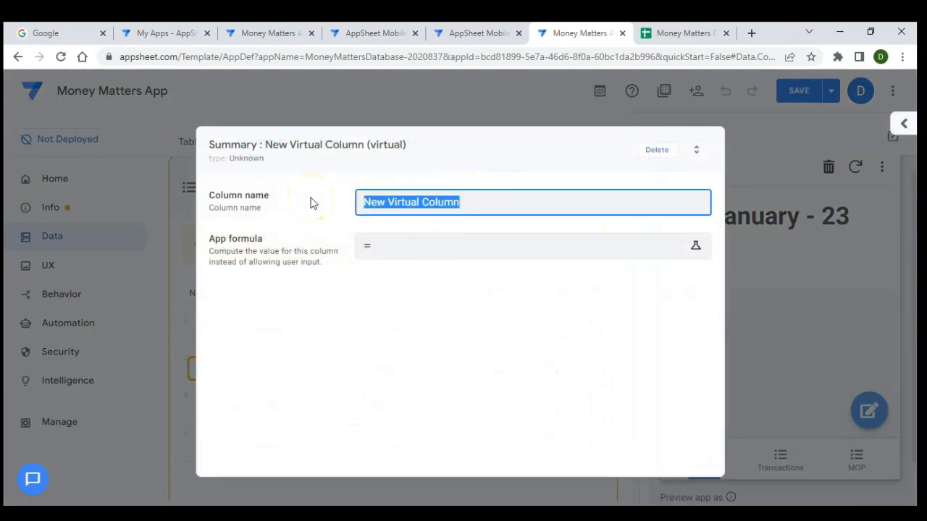
type("Total In")
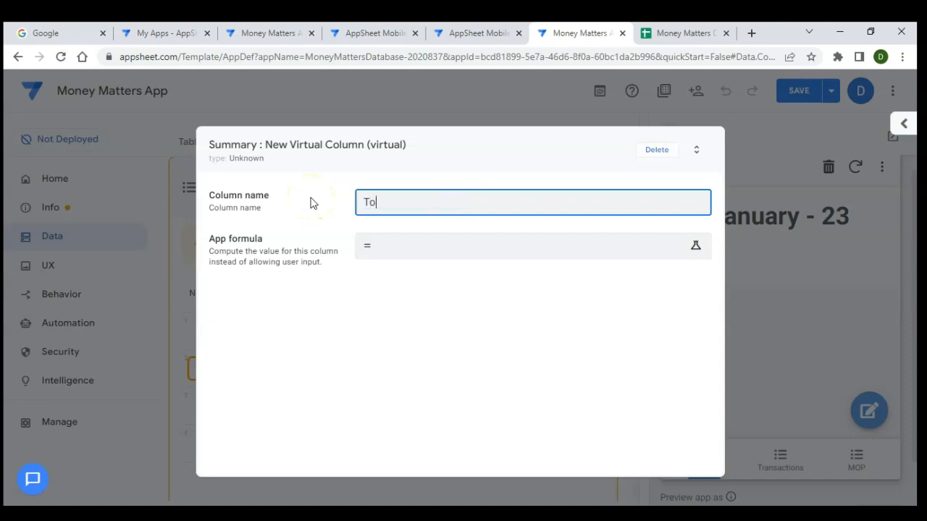
type("come")
Begin the app formula of the Total Income column with a SELECT function over Transactions[Amount]
left_click(427, 254)
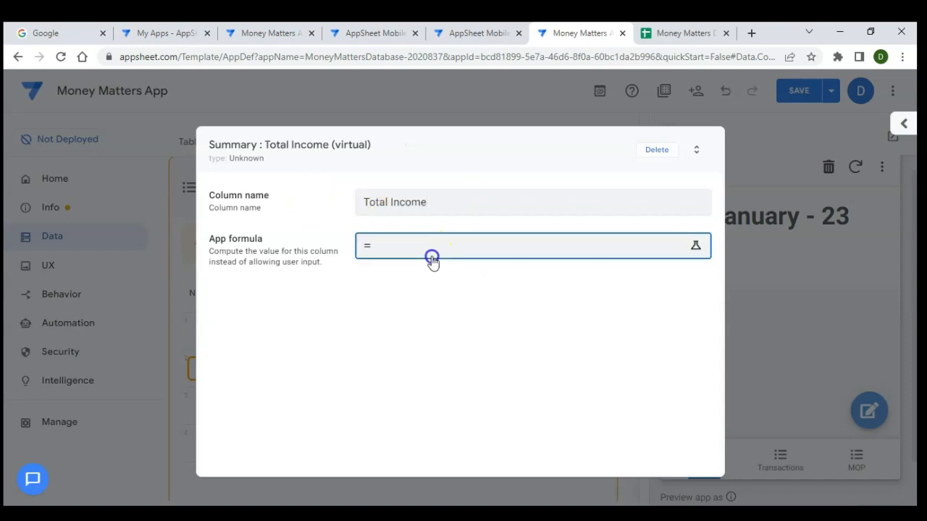
type("Sel")
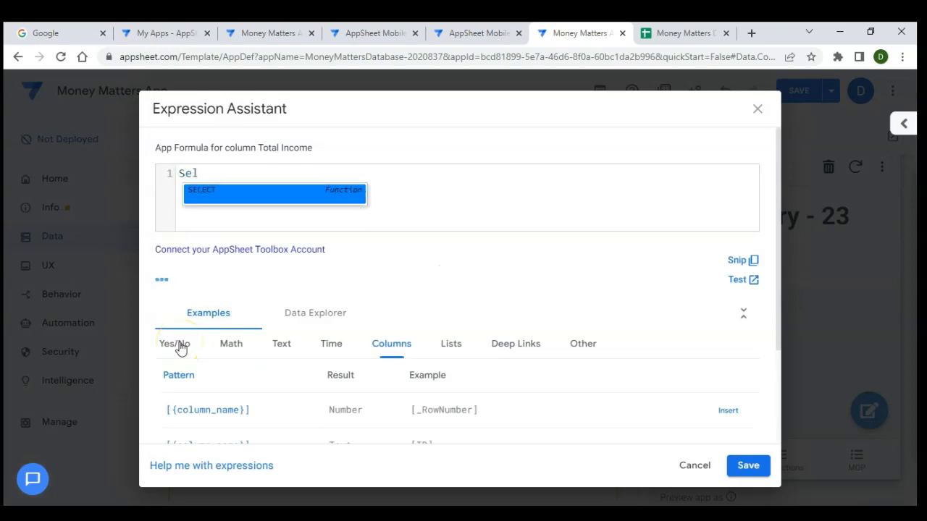
key("Return")
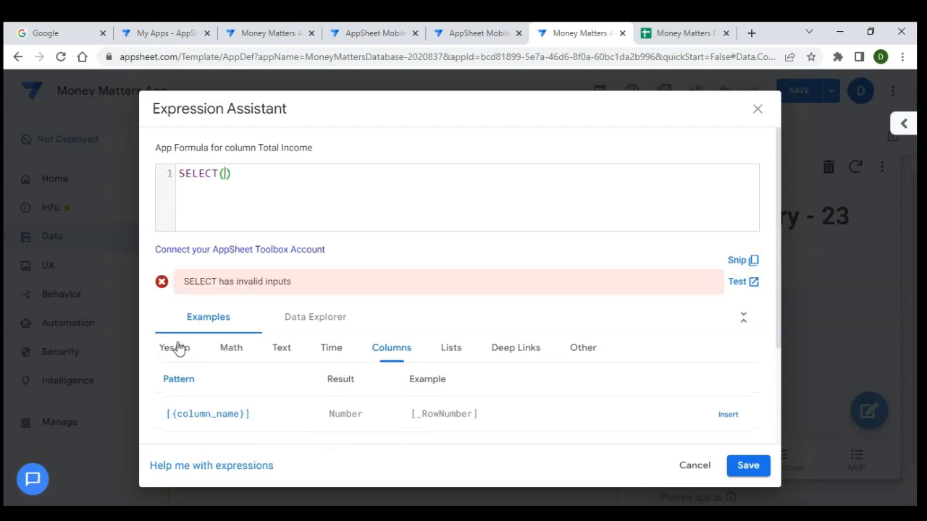
type("tra")
key("Return")
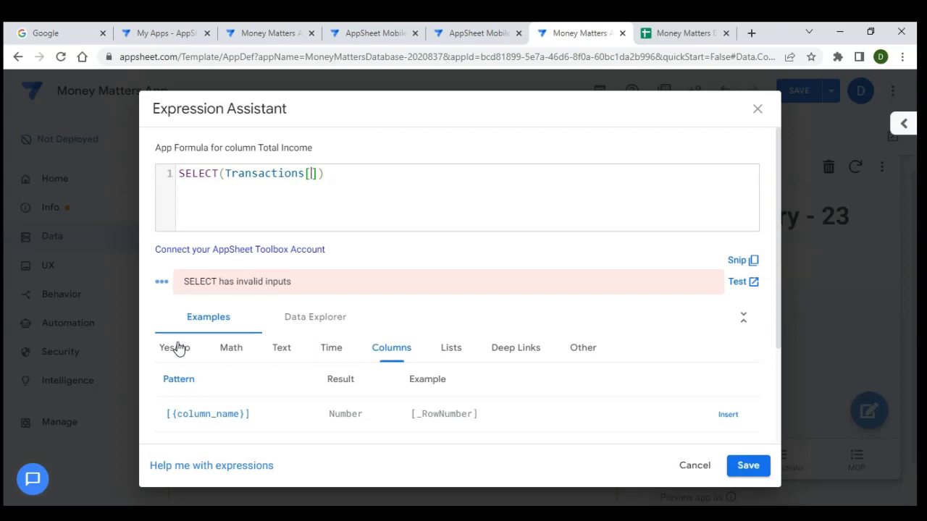
type("amo")
key("Return")
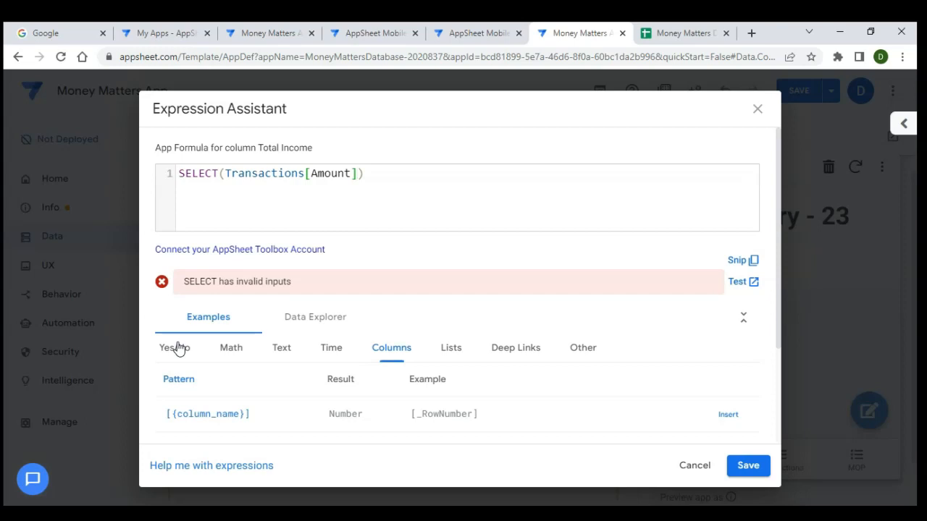
Add the condition [type]="Income" as the second argument of the SELECT function
type(",")
type("[t")
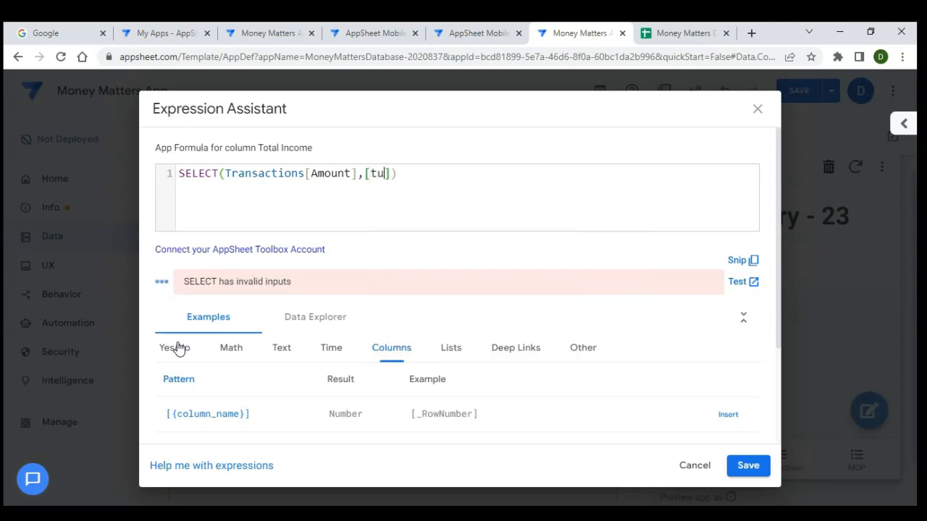
type("ype")
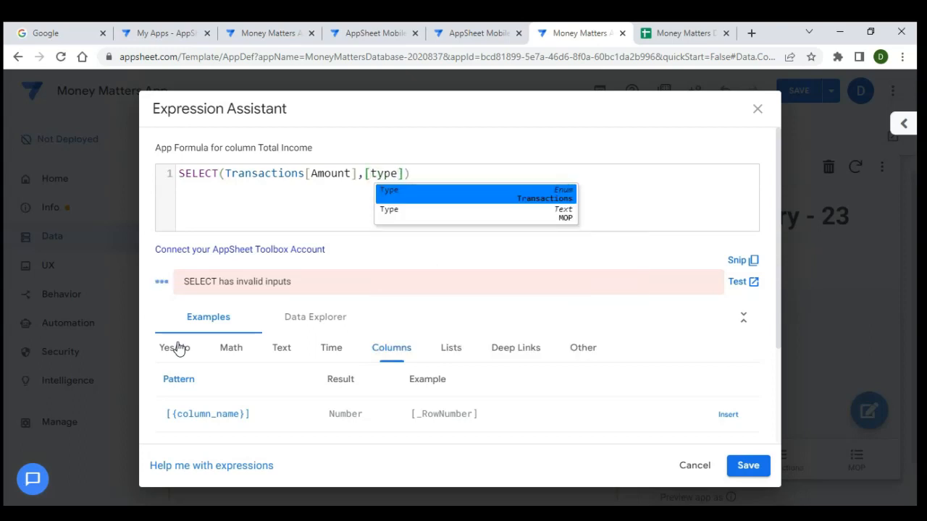
type("]=")
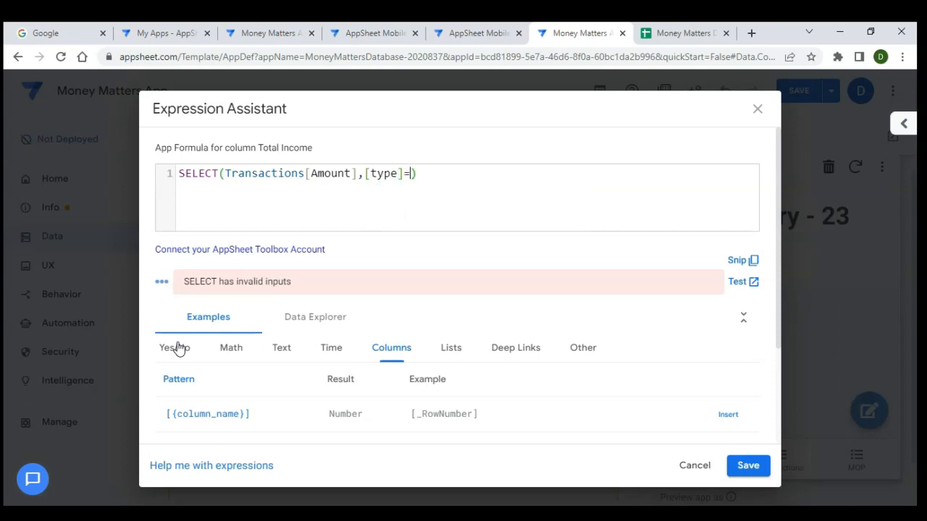
type("\"Inco")
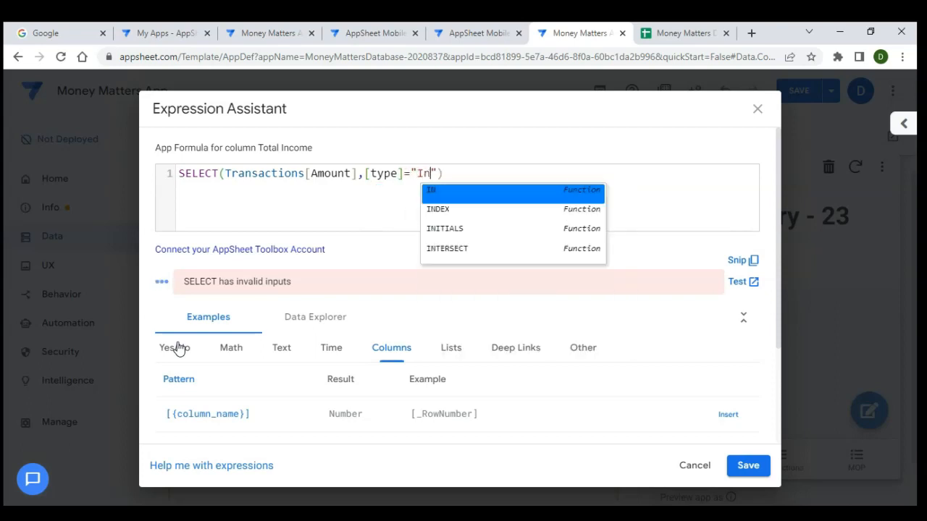
type("me")
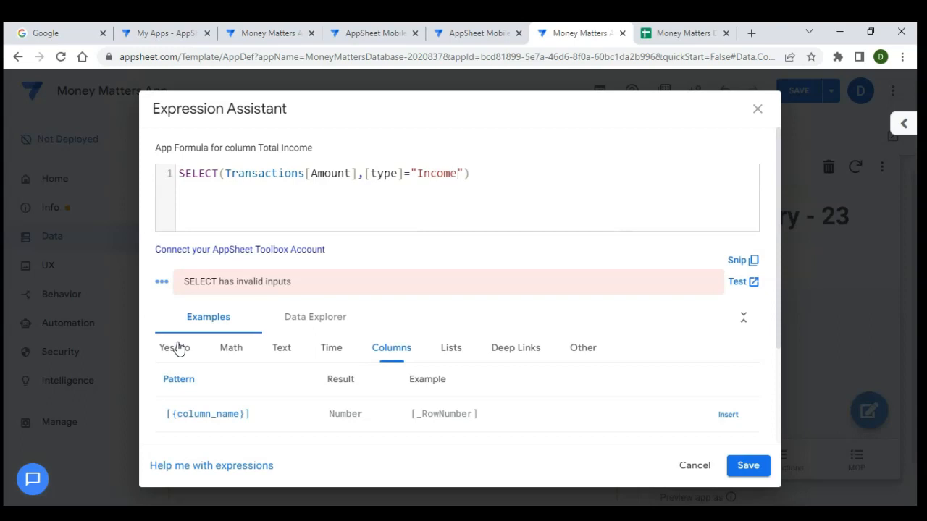
left_click(118, 367)
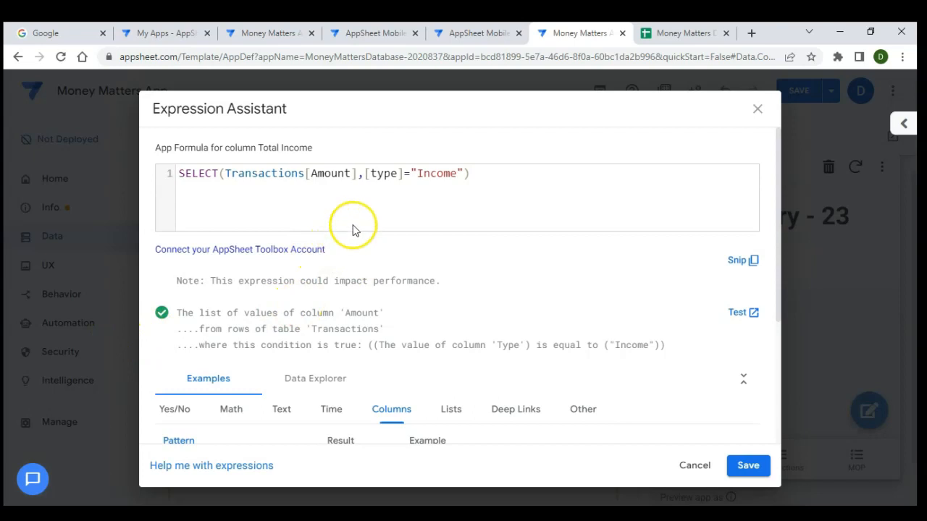
Open an AND function before the [type]="Income" condition and add a comma after it for a second condition
left_click(364, 177)
type("and")
key("Return")
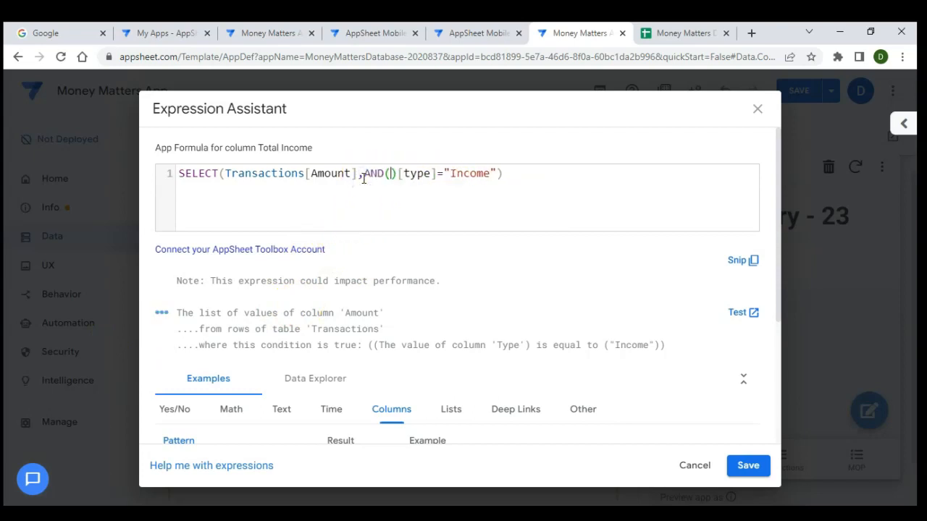
key("Delete")
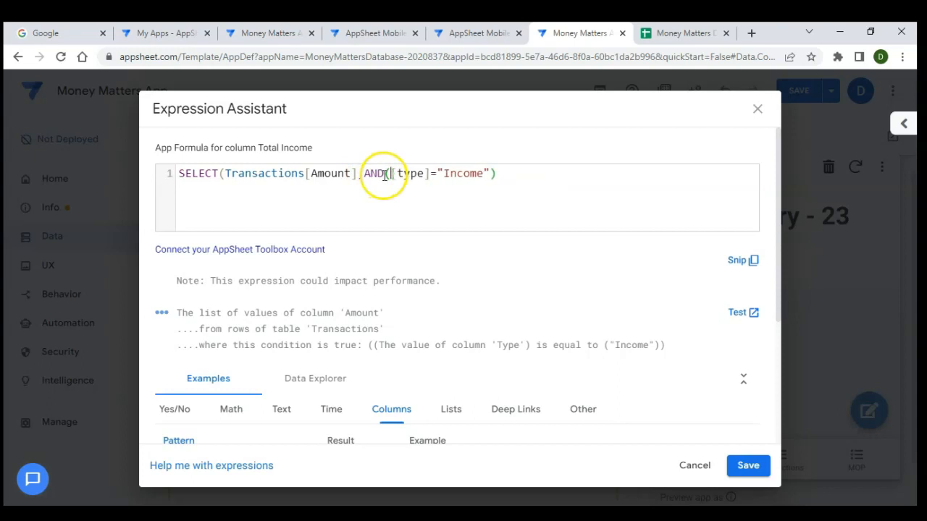
left_click(487, 172)
left_click(490, 173)
type(",")
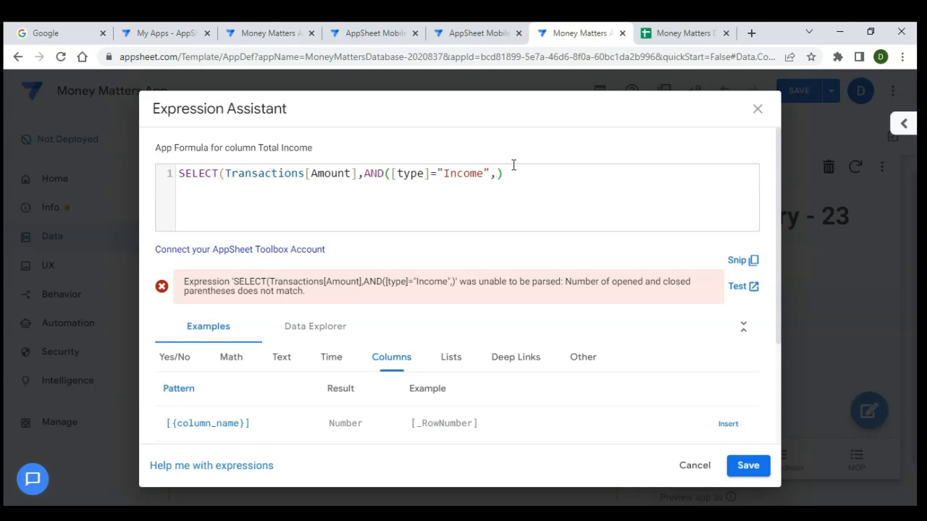
Enter [Date]>EOMONTH(TODAY(),-1) as the second condition of the AND function
type("[d")
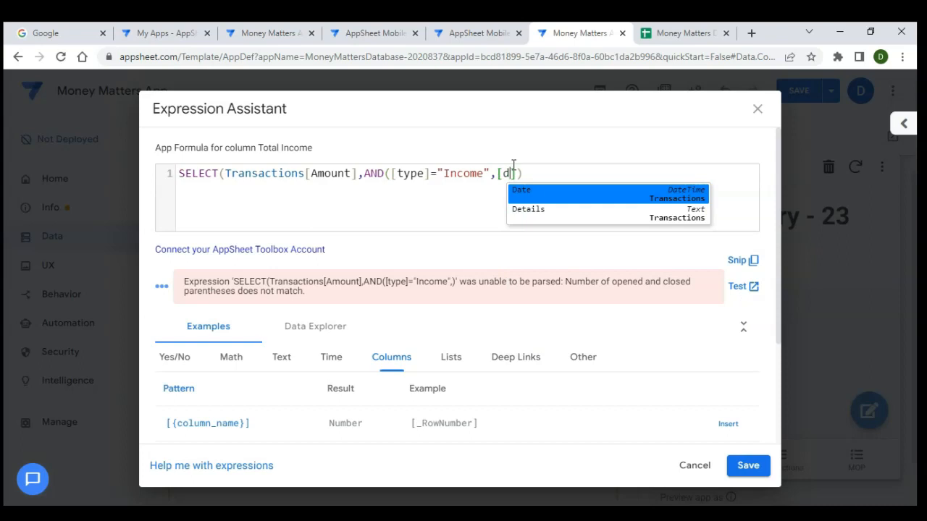
key("Return")
type(">")
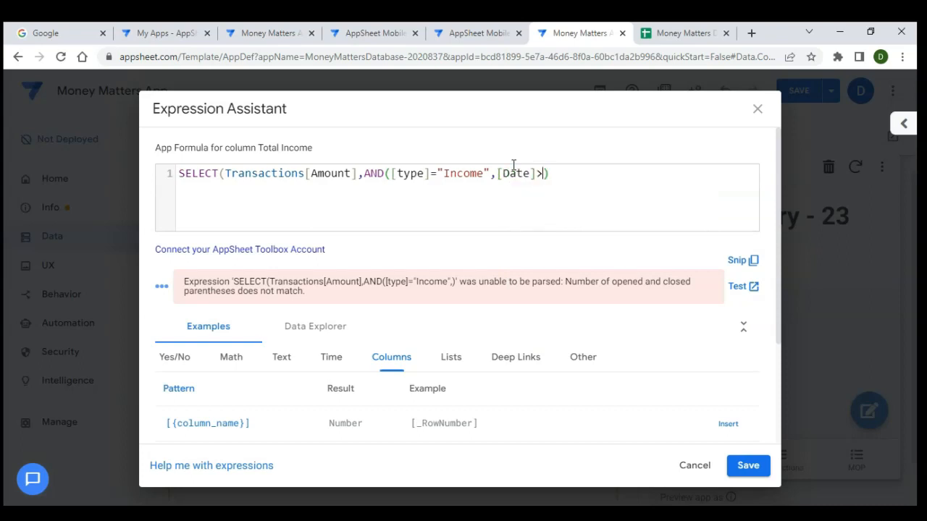
type("eom")
key("Return")
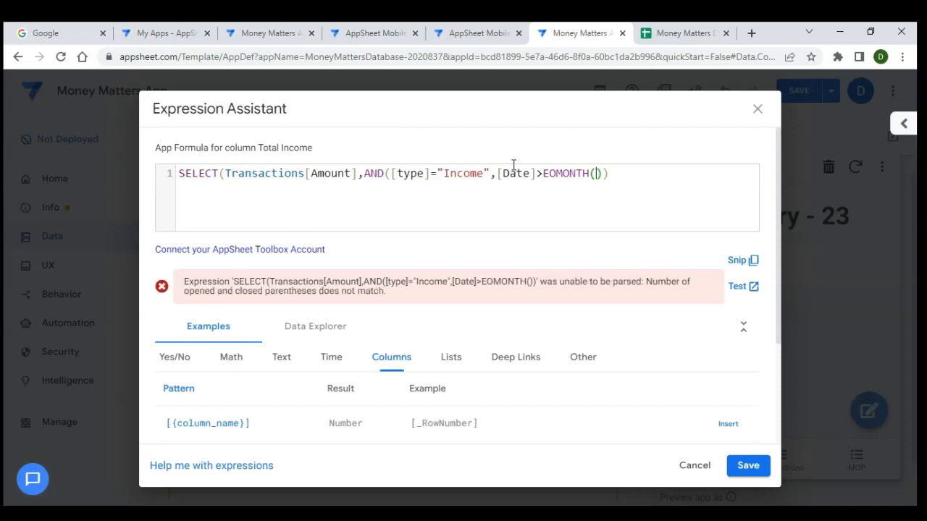
type("tod")
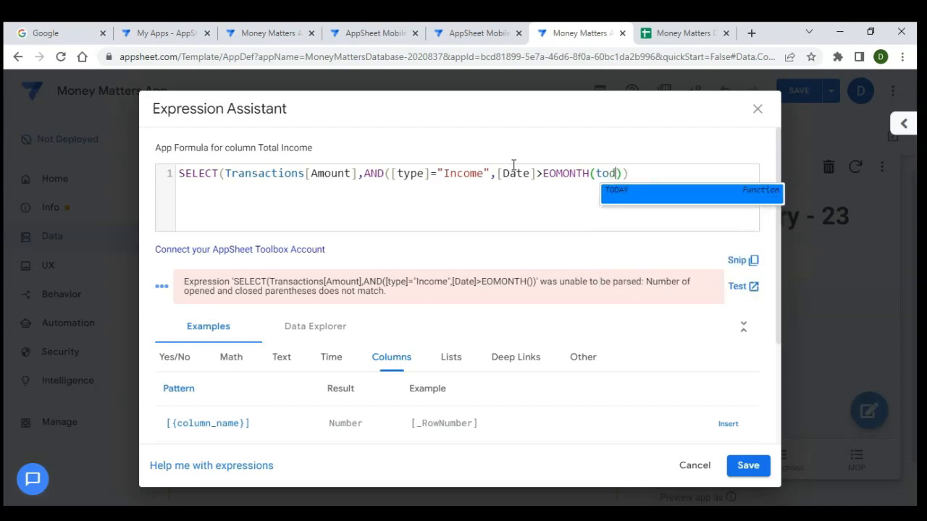
key("Return")
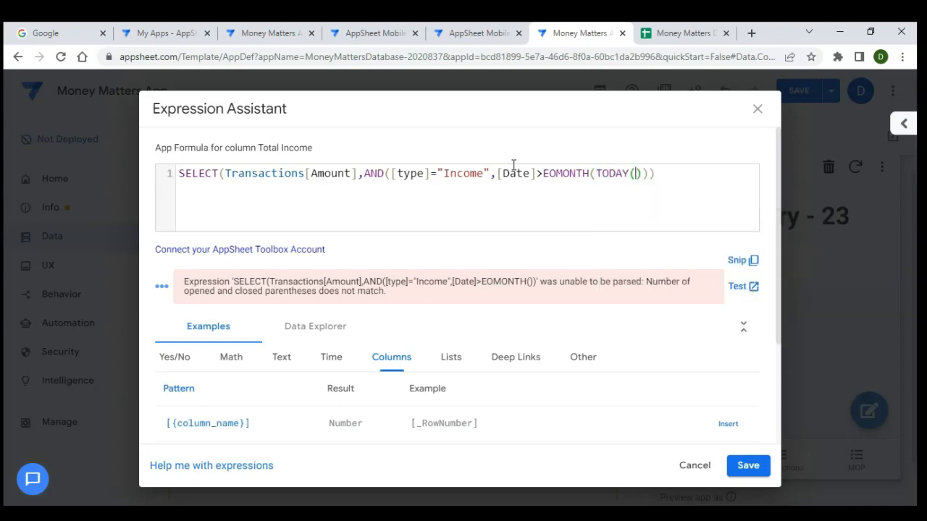
left_click(643, 176)
type(",-1")
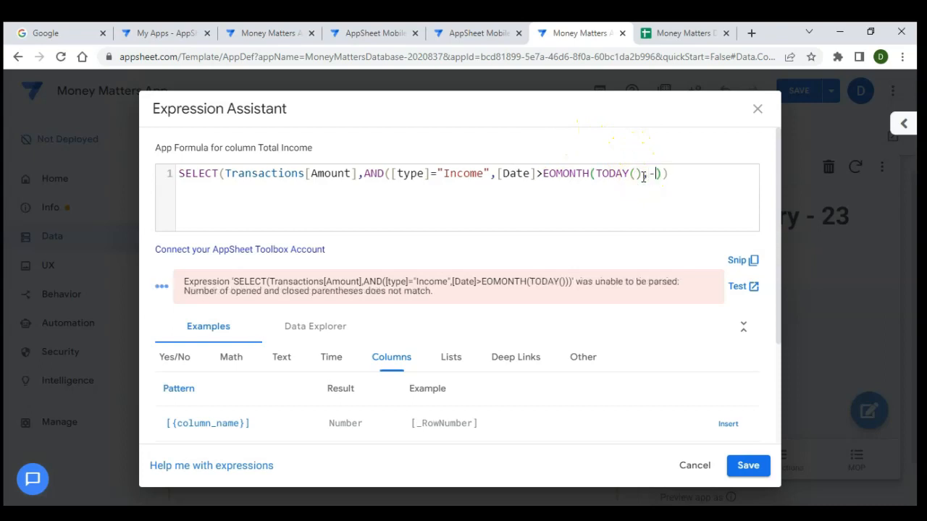
left_click(655, 175)
left_click(627, 175)
left_click(563, 170)
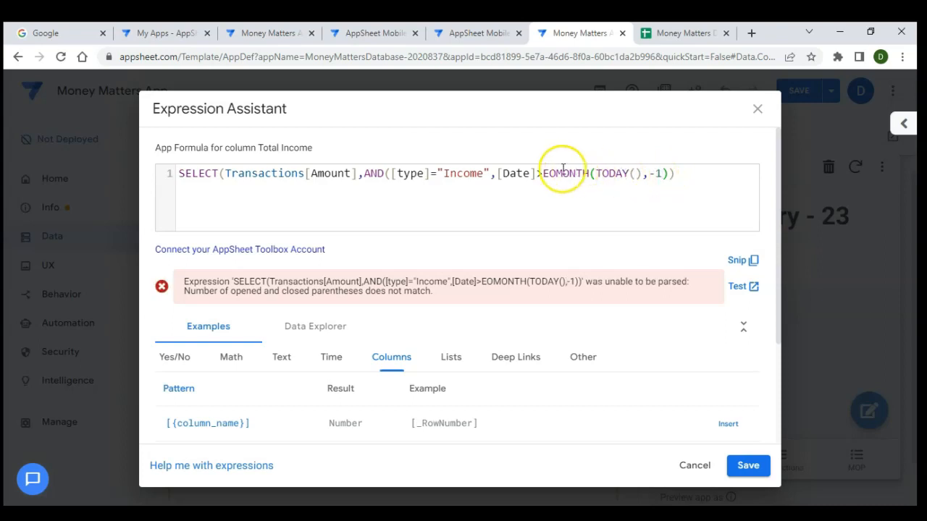
left_click(498, 174)
left_click_drag(498, 174, 538, 179)
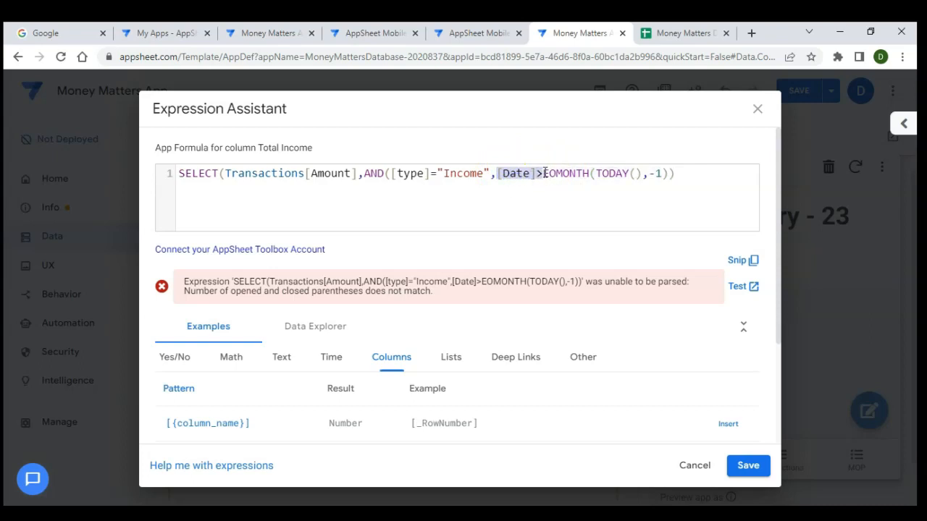
left_click_drag(544, 173, 664, 174)
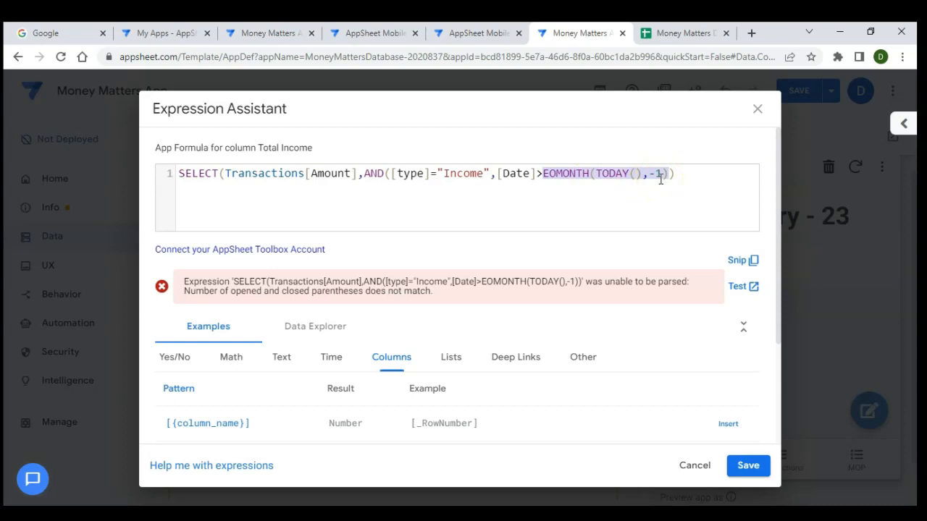
Check the formula's parenthesis pairs and add the missing closing parenthesis at its end
left_click(388, 178)
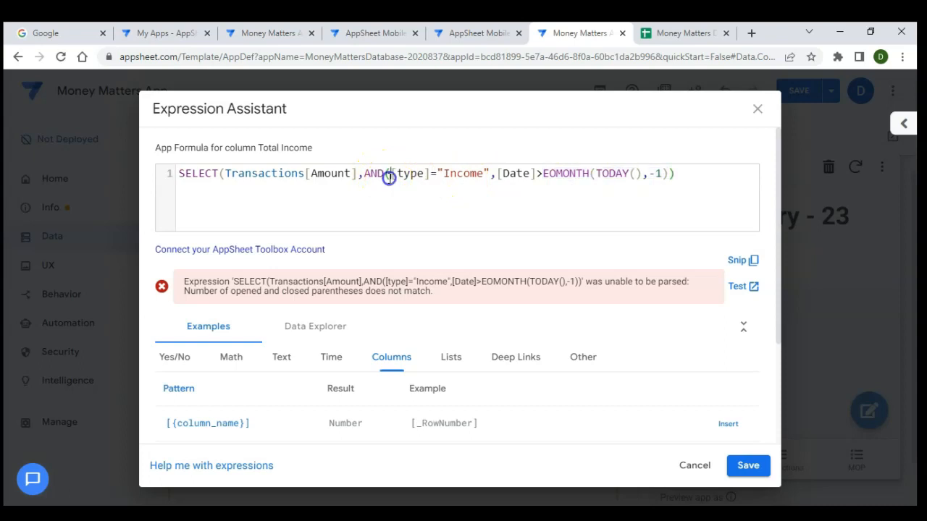
left_click(674, 176)
left_click(223, 176)
left_click(680, 172)
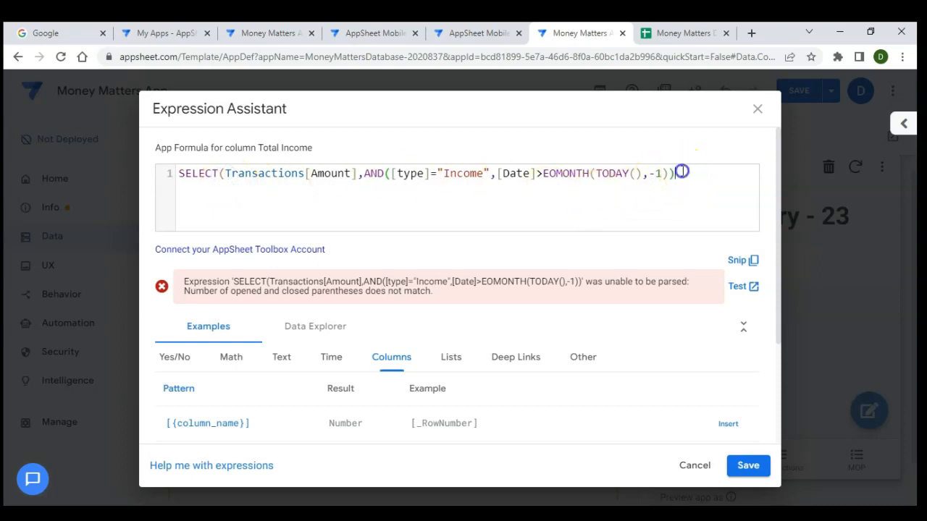
type(")")
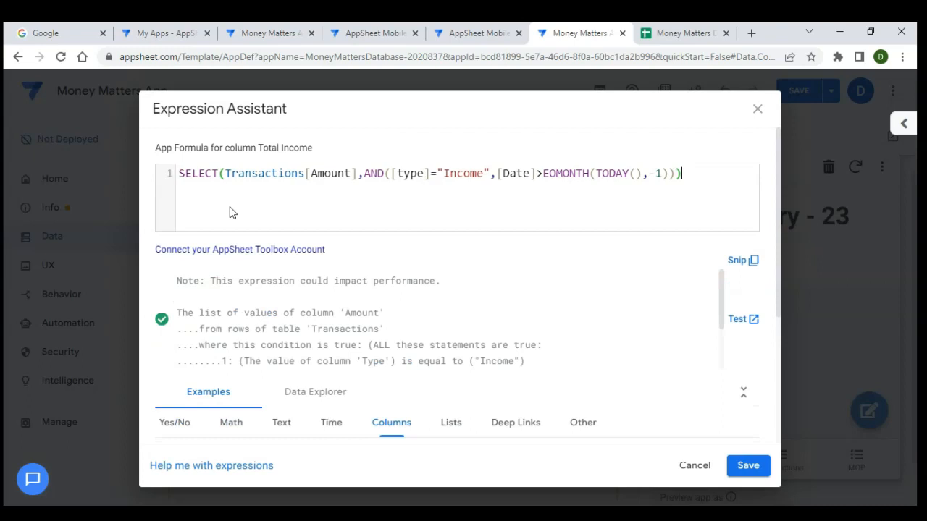
Wrap the whole SELECT expression in a Sum function
left_click(179, 174)
type("Sum(")
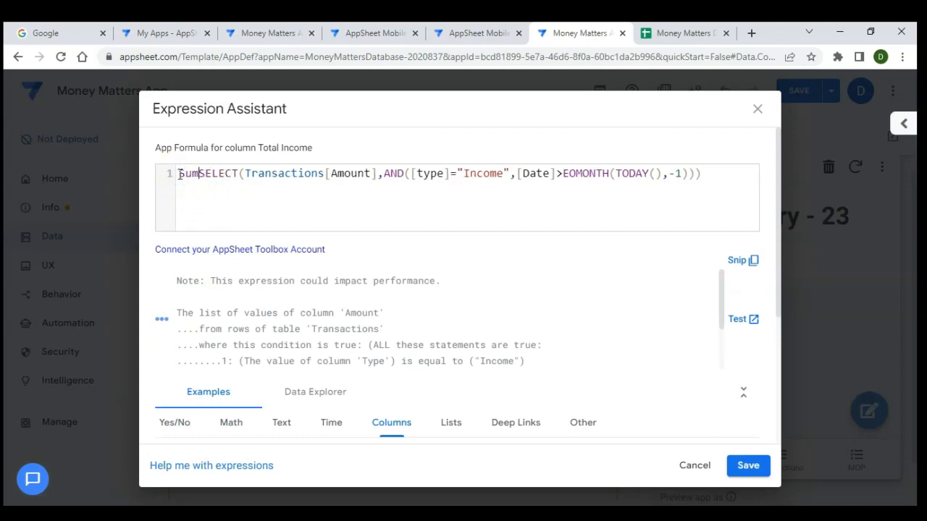
left_click(727, 173)
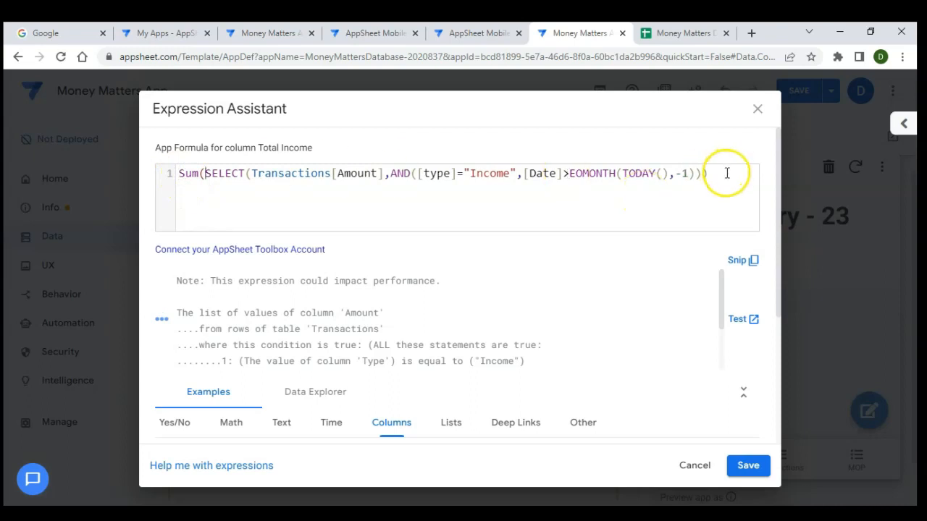
type(")")
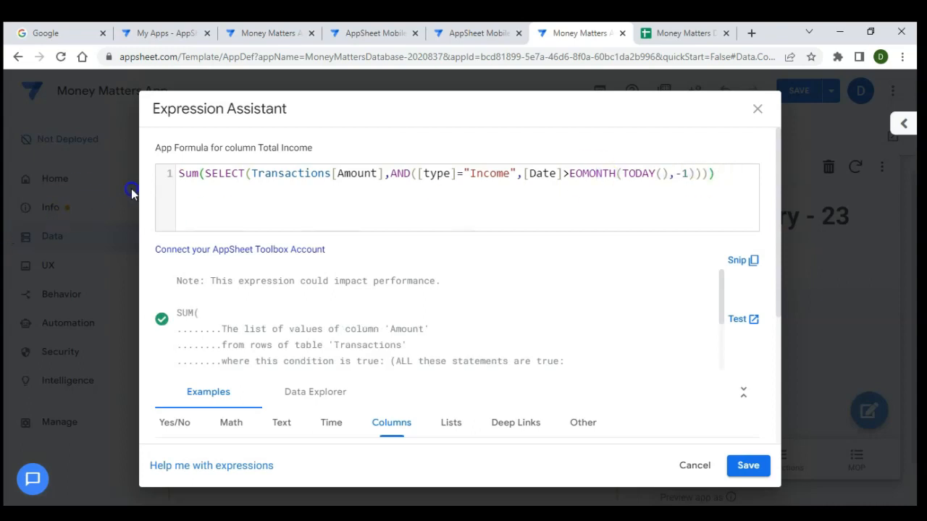
Copy the complete Total Income formula, save it and finish editing the column
triple_click(184, 174)
key("ctrl+c")
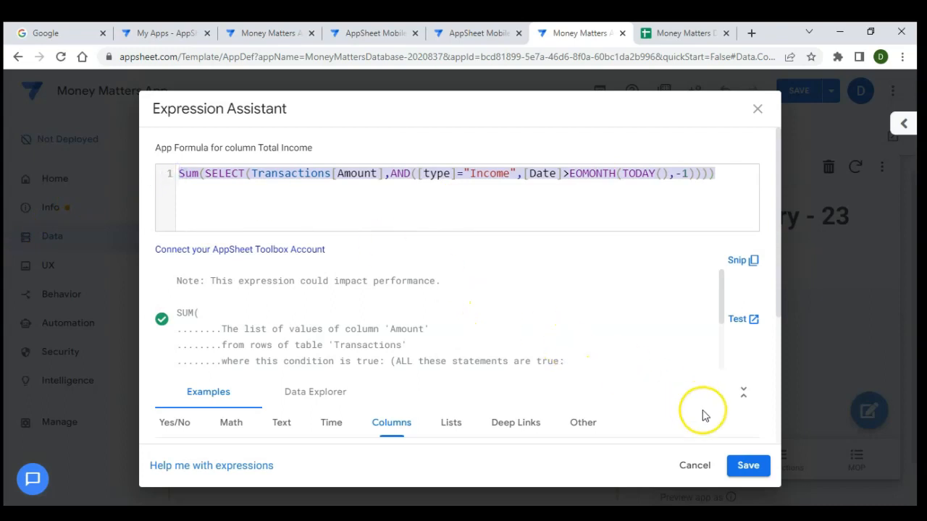
left_click(744, 470)
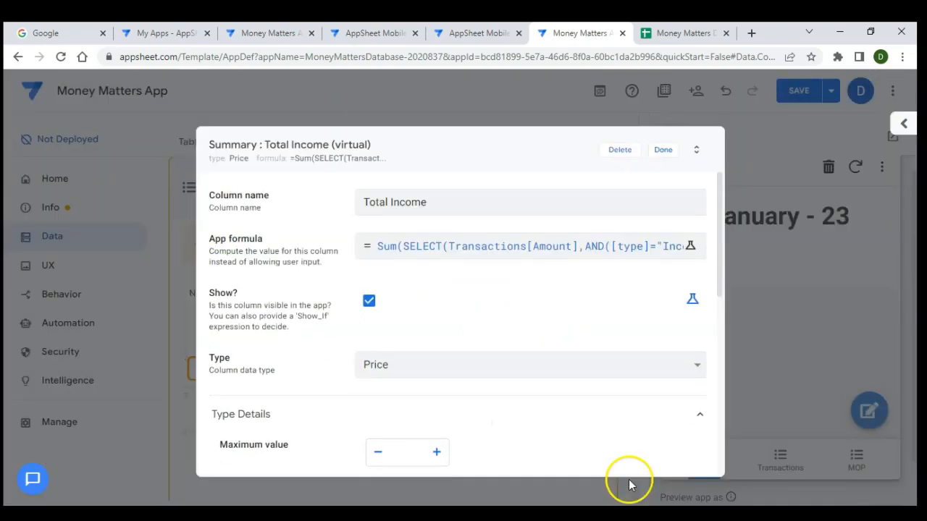
left_click(666, 152)
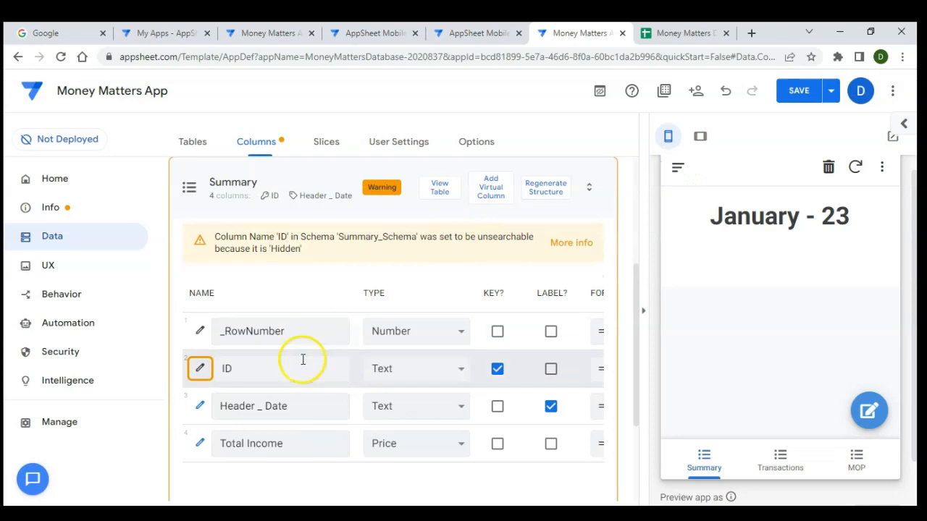
Add another virtual column to the Summary table and name it Total Expense
left_click(496, 190)
left_click_drag(485, 197, 347, 187)
type("Total Expense")
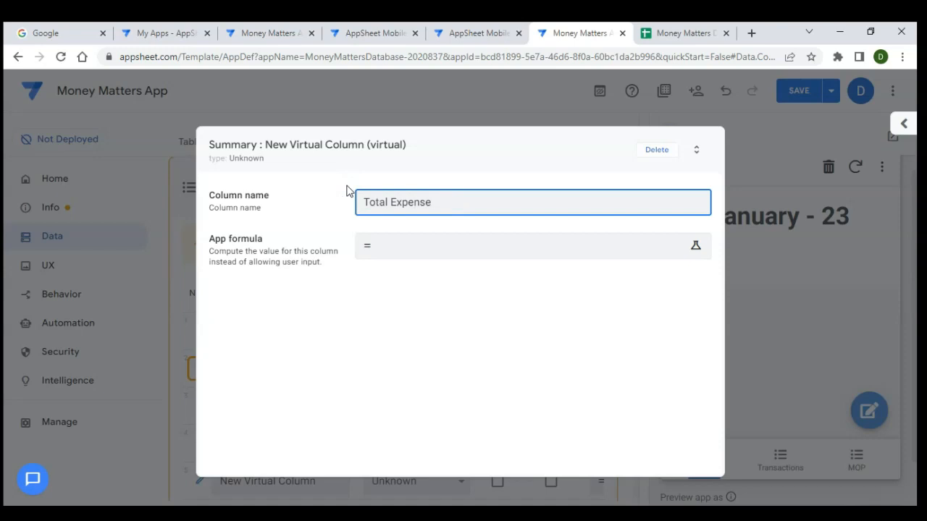
Paste the copied formula as the Total Expense app formula and change its type condition to "Expenditure"
left_click(393, 248)
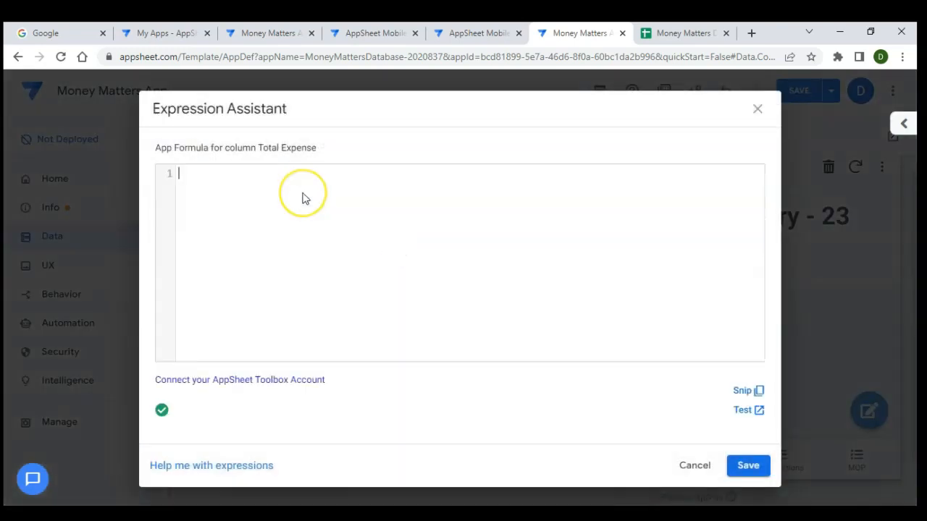
key("ctrl+v")
left_click(507, 176)
key("BackSpace")
key("BackSpace")
key("BackSpace")
key("BackSpace")
key("BackSpace")
key("BackSpace")
type("Expenditure")
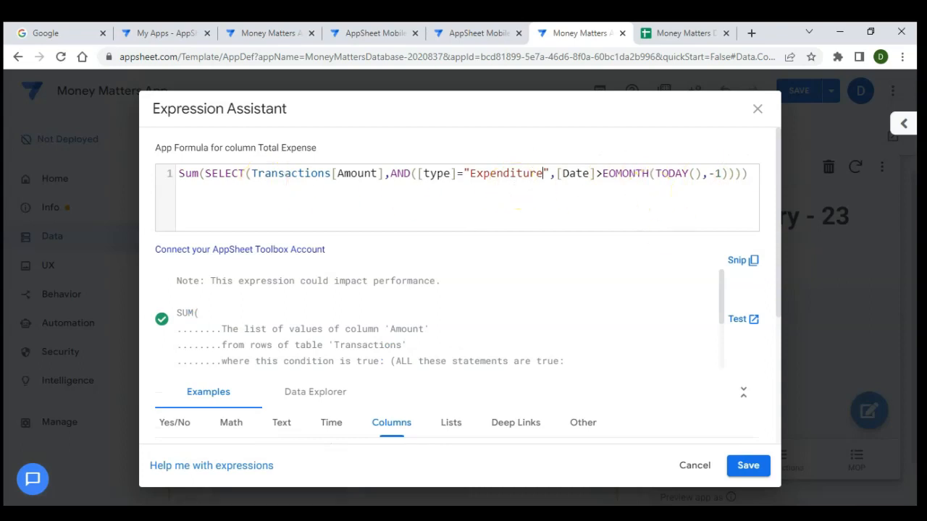
Save the Total Expense formula with a blank currency symbol for the column, and save the app
left_click(753, 467)
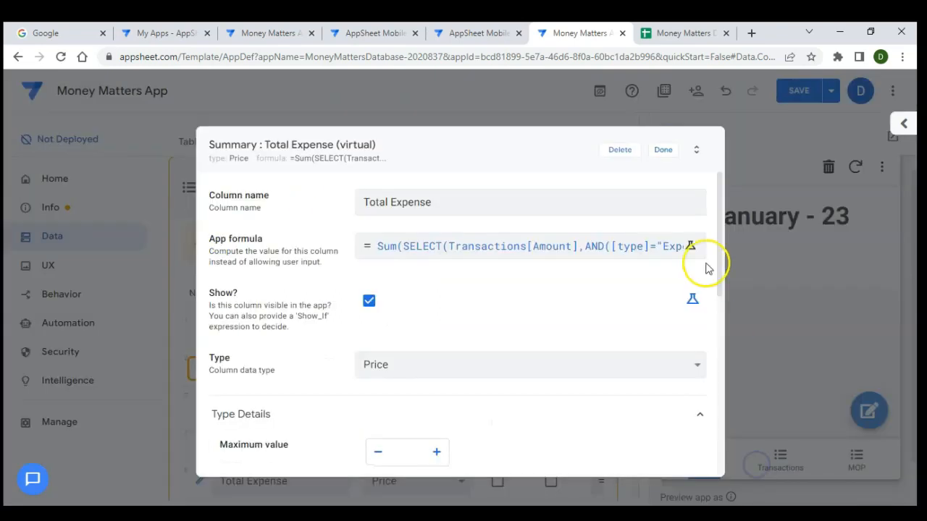
scroll(621, 308, "down", 1)
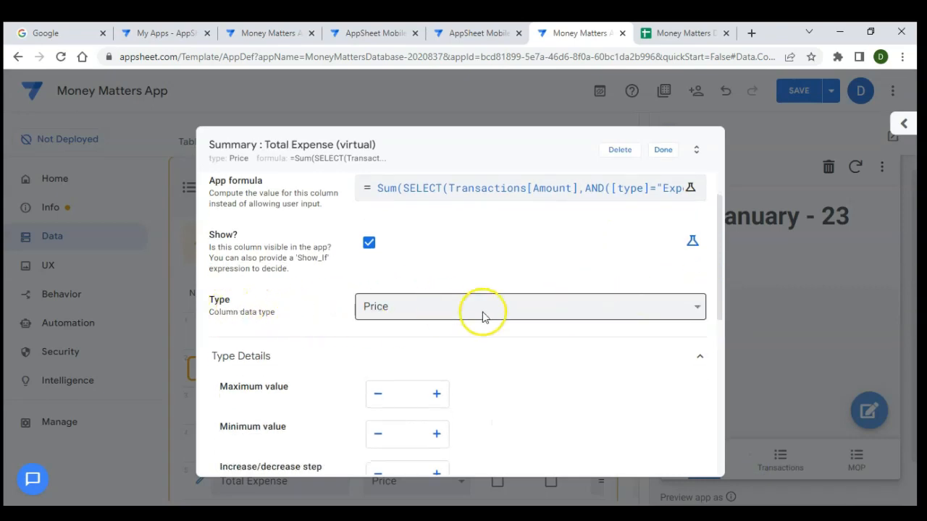
scroll(482, 314, "down", 3)
scroll(483, 317, "down", 4)
left_click(433, 298)
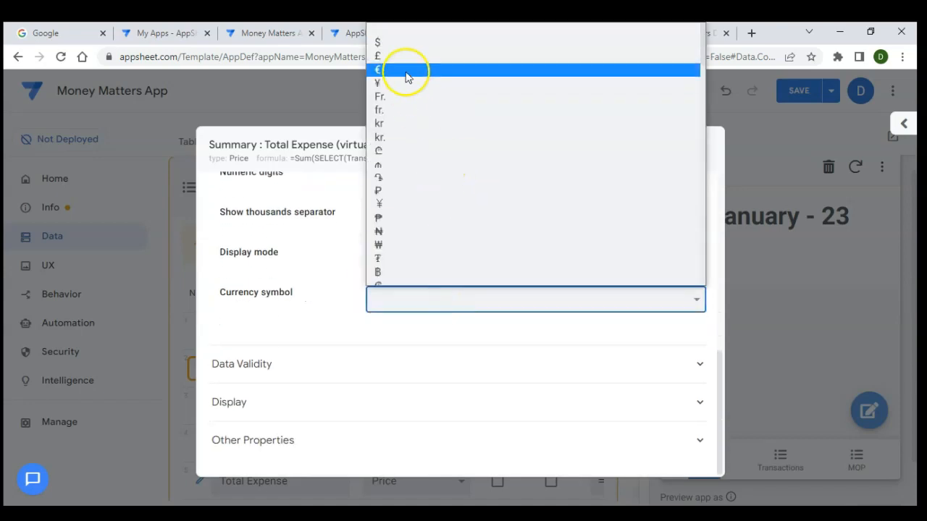
left_click(385, 30)
left_click(661, 149)
scroll(511, 252, "down", 1)
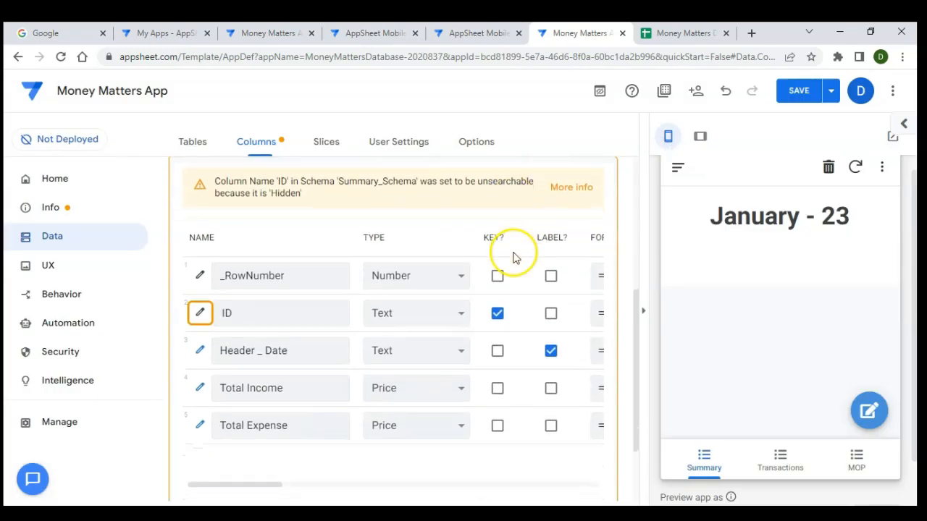
left_click(801, 98)
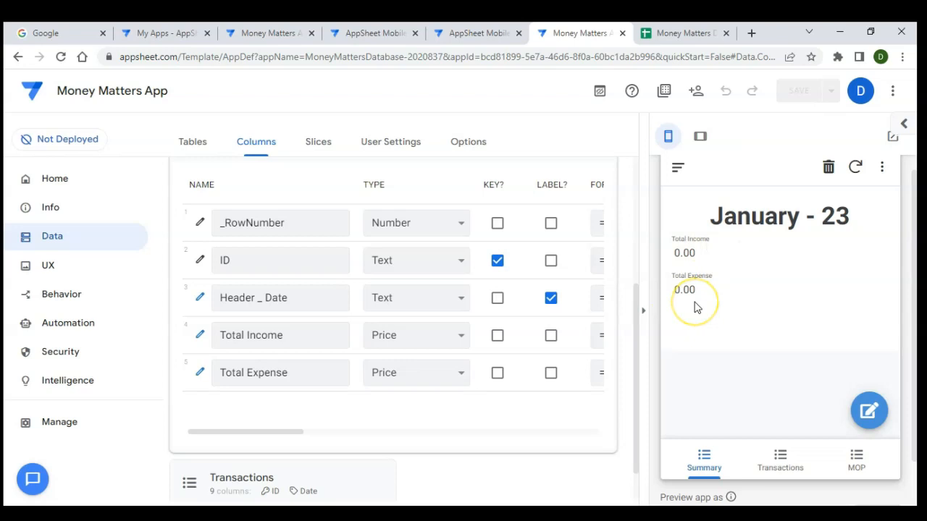
Start a new transaction in the app preview with type Income and category Others
left_click(789, 471)
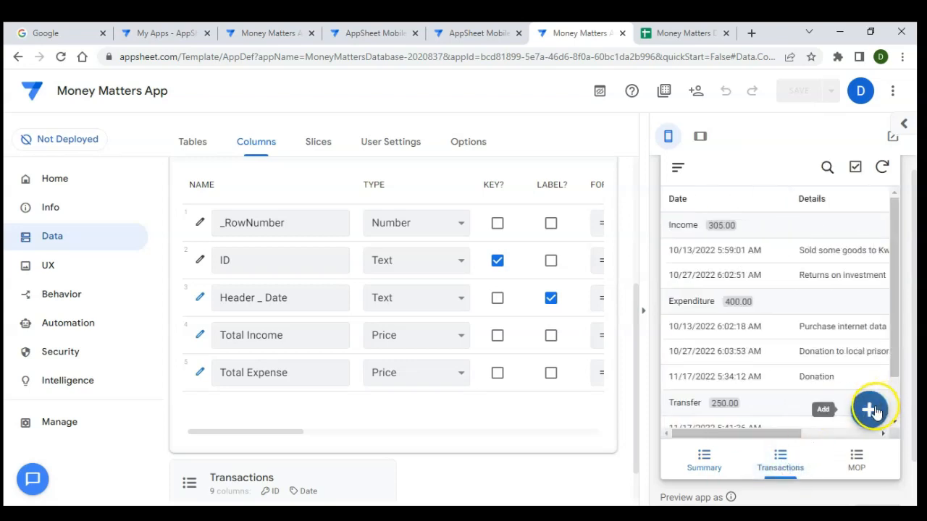
left_click(872, 407)
left_click(707, 309)
left_click(756, 380)
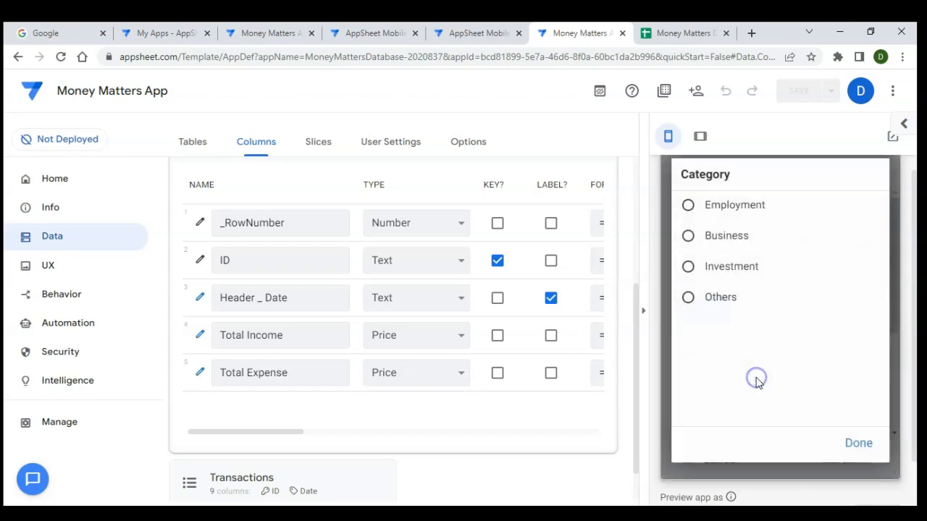
left_click(722, 296)
Complete the transaction with details "Test", mode of payment Bank and amount 1000, save it and check the Summary view
scroll(771, 363, "down", 2)
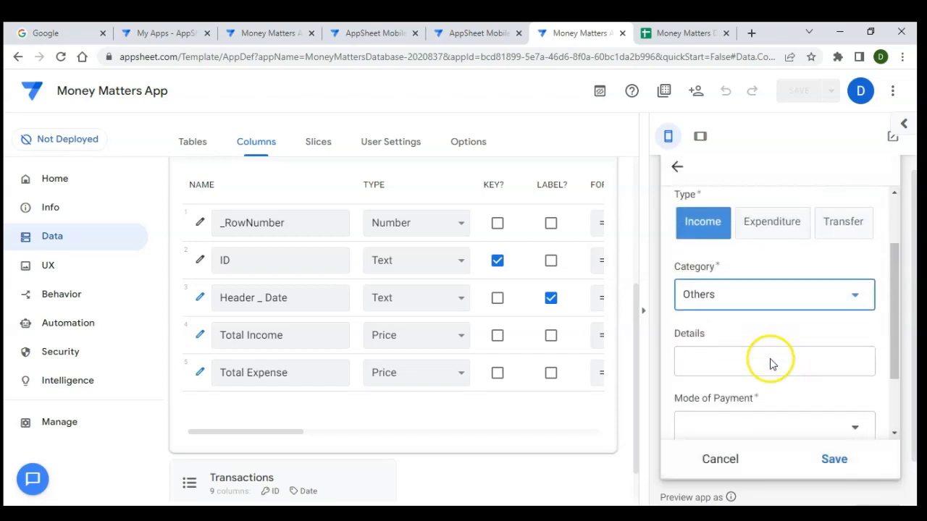
left_click(749, 344)
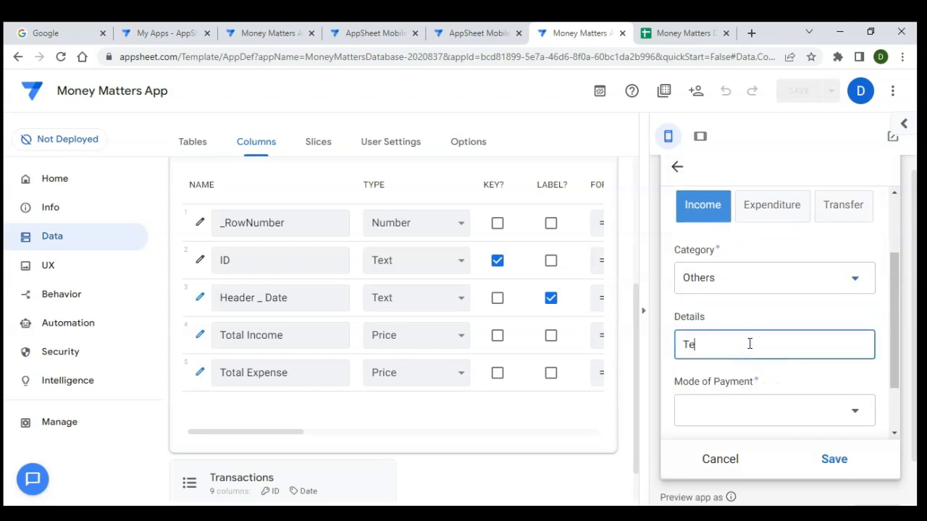
left_click(758, 419)
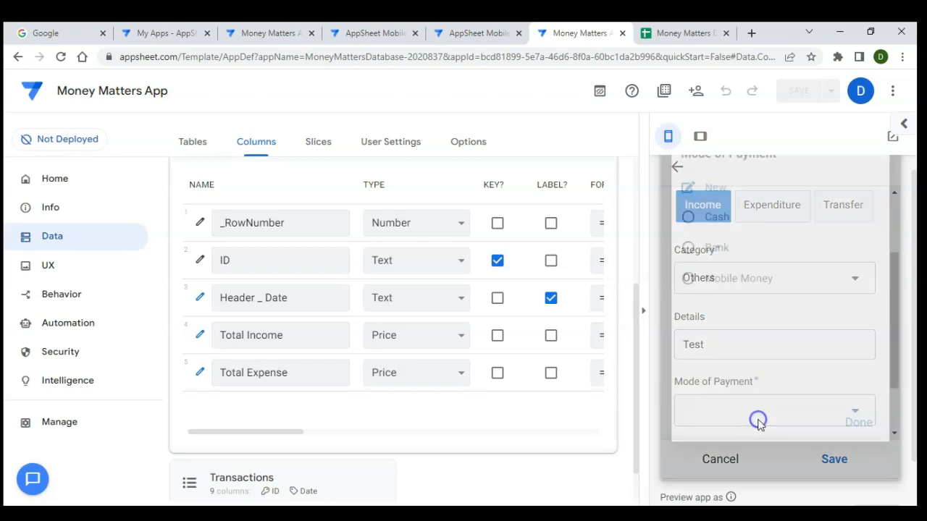
left_click(714, 270)
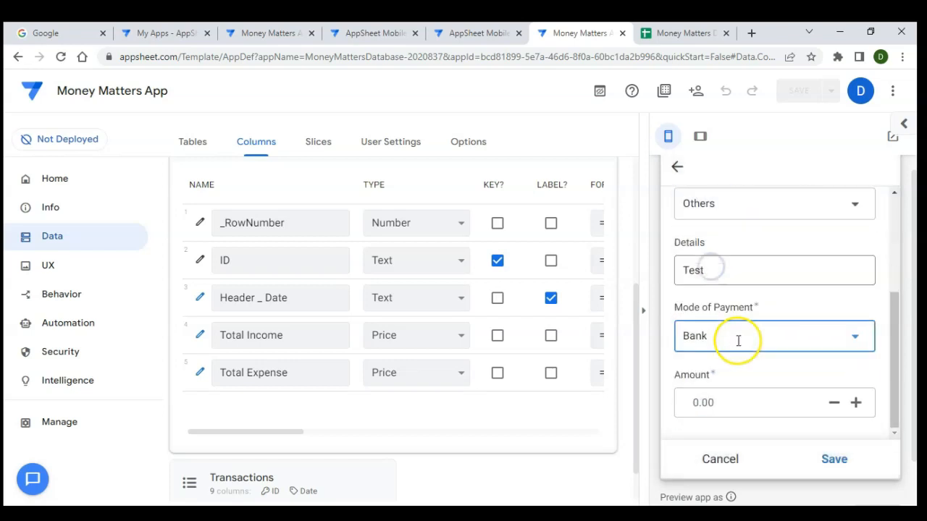
left_click(713, 400)
type("1000")
left_click(830, 455)
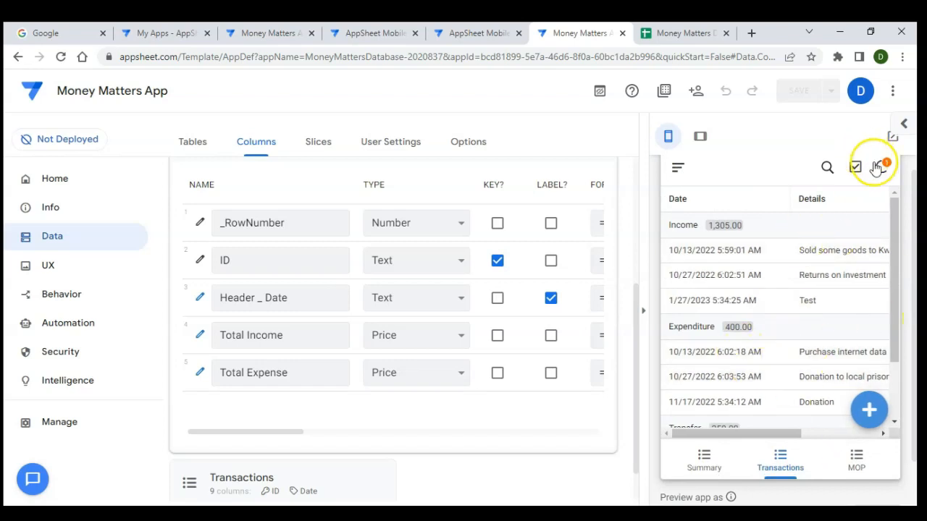
left_click(700, 477)
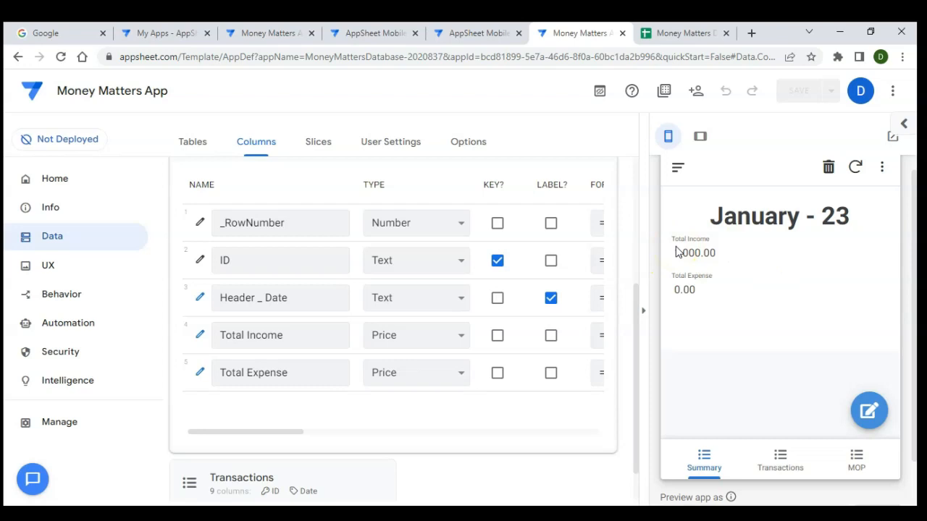
Start another transaction and set its date to 12/31/2022
left_click(780, 460)
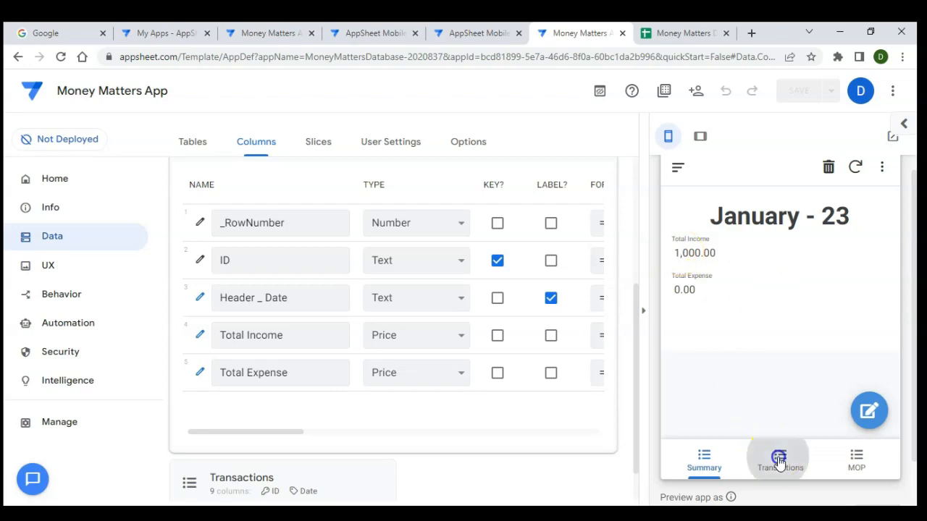
left_click(868, 410)
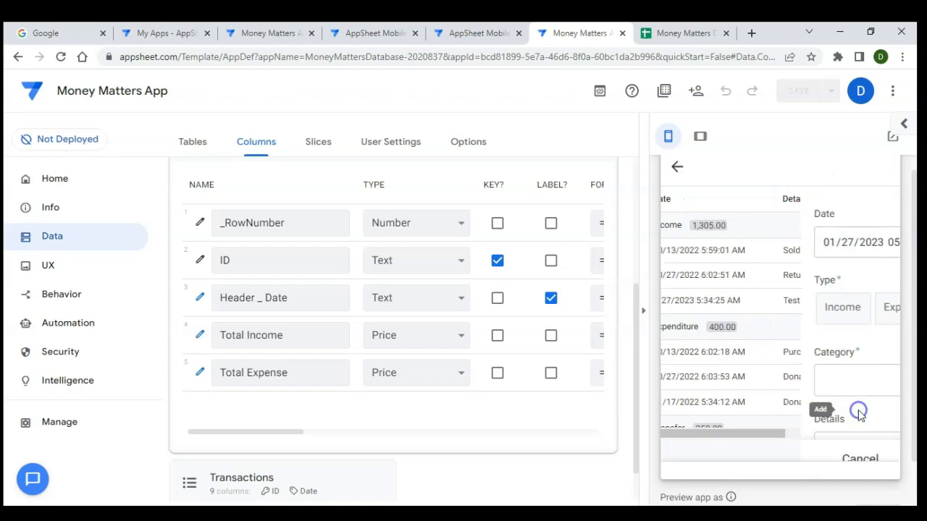
left_click(863, 244)
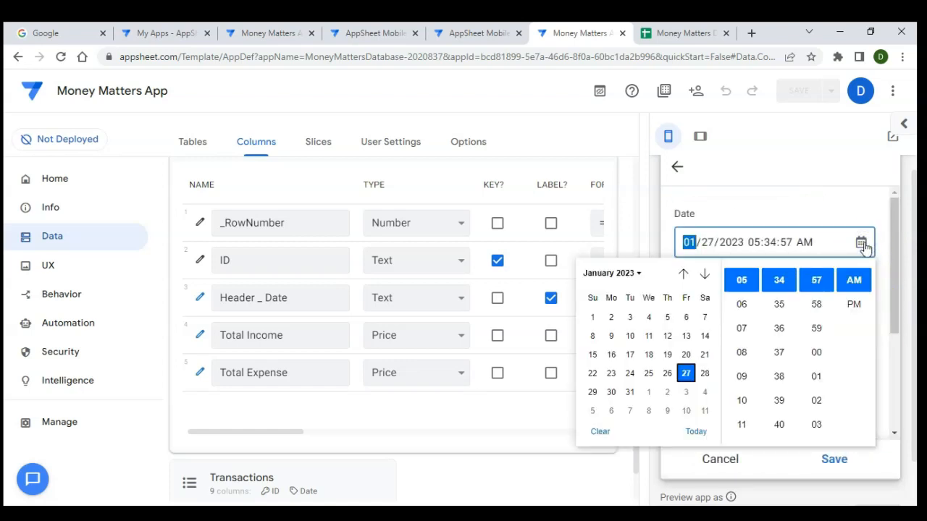
left_click(683, 274)
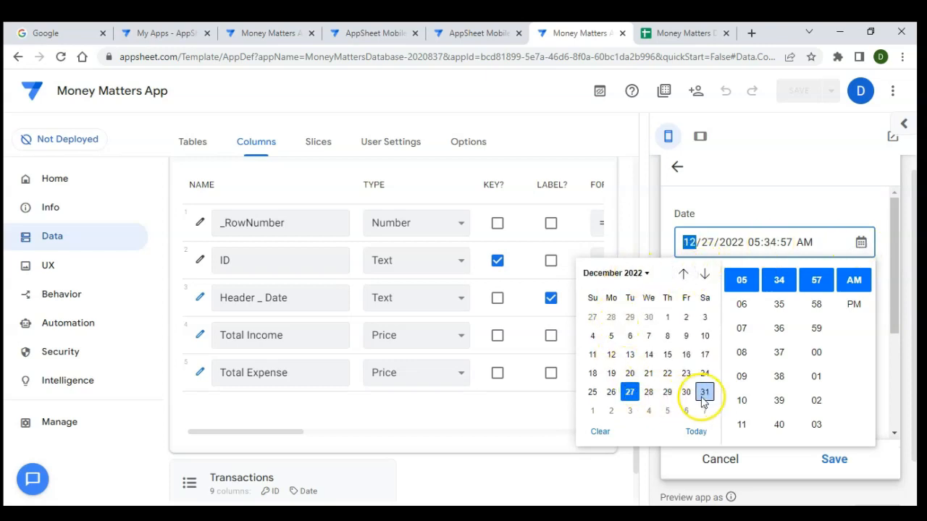
left_click(704, 393)
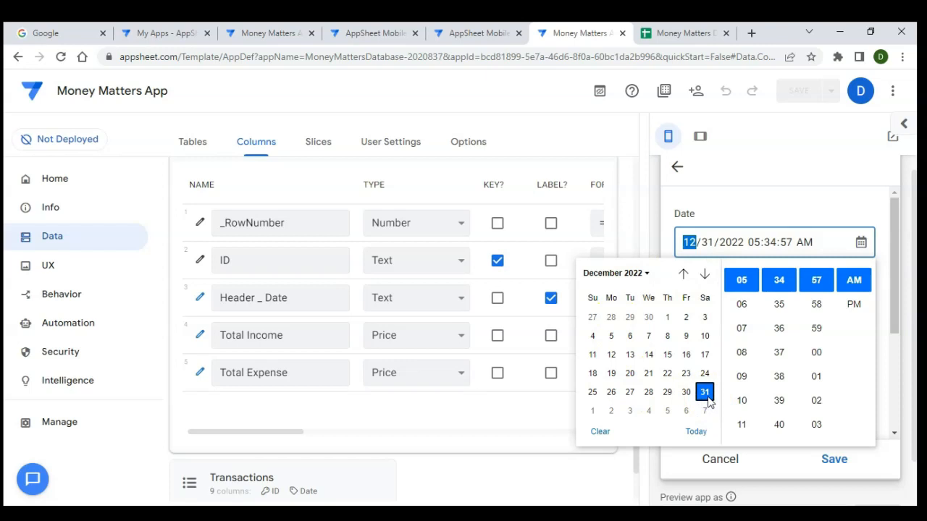
left_click(753, 210)
Set the December transaction's type to Income and category to Others, and enter "Test" as its details
left_click(720, 310)
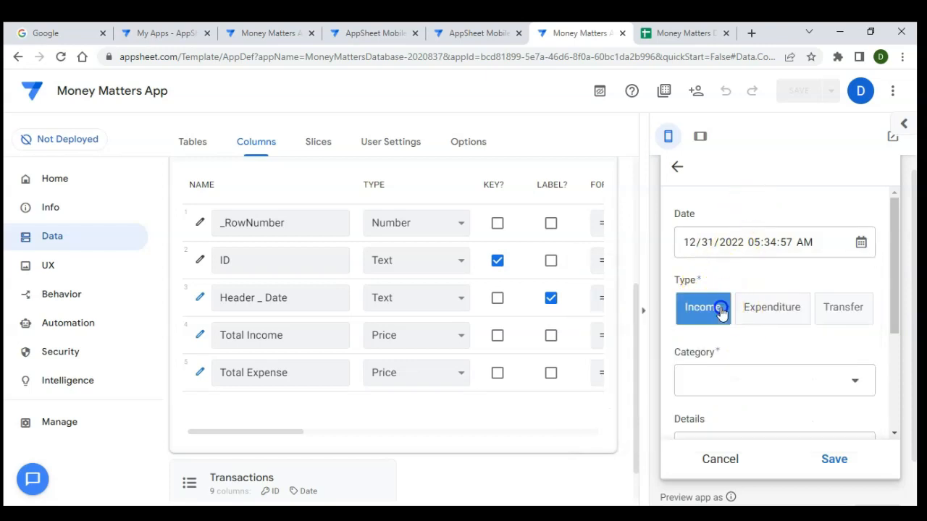
left_click(781, 383)
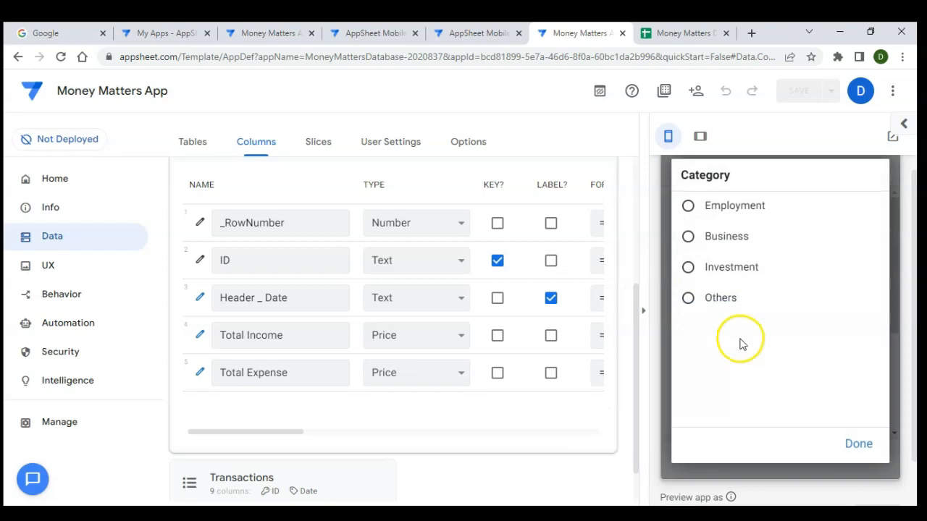
left_click(721, 298)
left_click(742, 350)
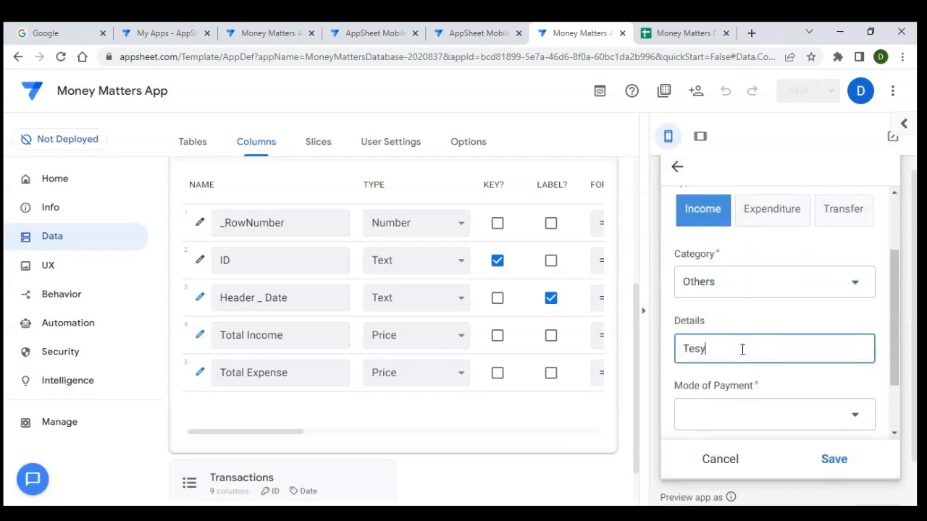
type("Test")
Set the mode of payment to Cash and the amount to 100, save the transaction and check the Summary totals
scroll(741, 349, "down", 1)
left_click(729, 340)
left_click(705, 239)
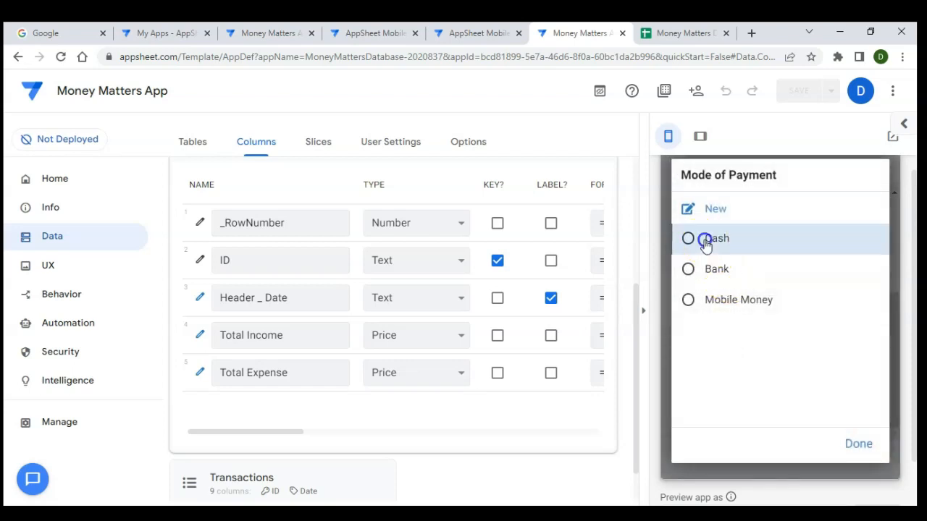
left_click(700, 401)
type("100")
left_click(833, 459)
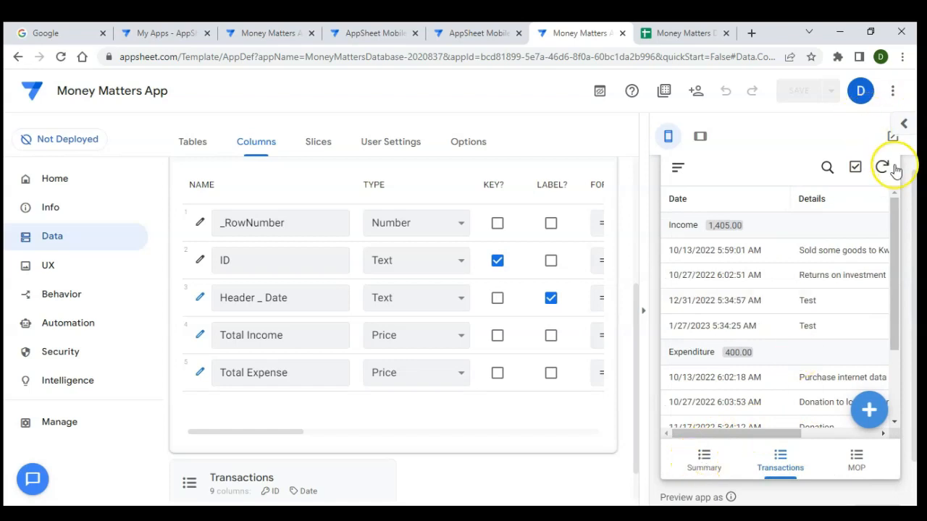
left_click(704, 461)
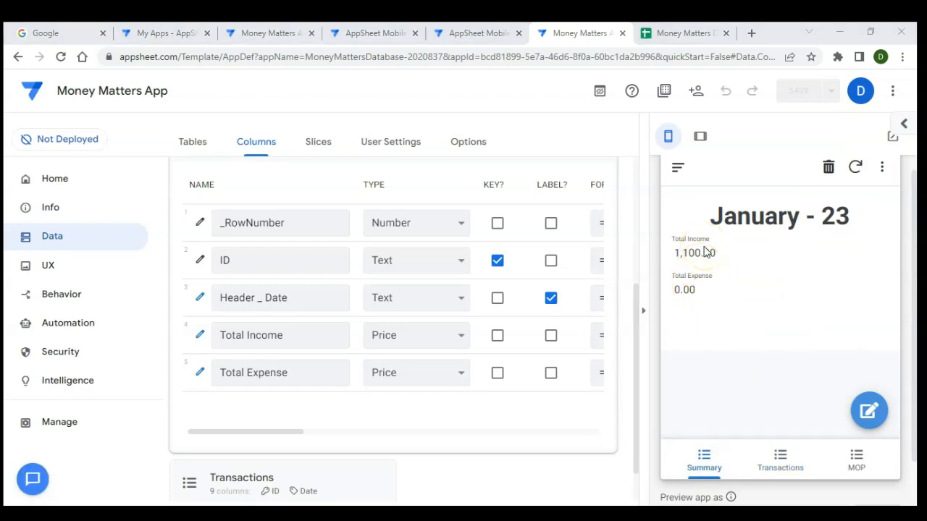
Switch to the Money Matters Database spreadsheet in Google Sheets and enter the date 12/31/22 in cell B11
left_click(670, 34)
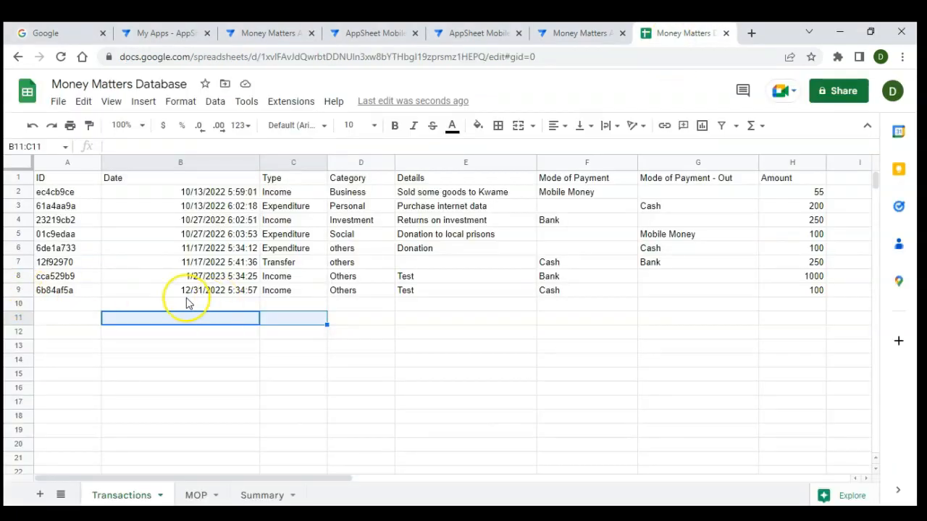
left_click(241, 319)
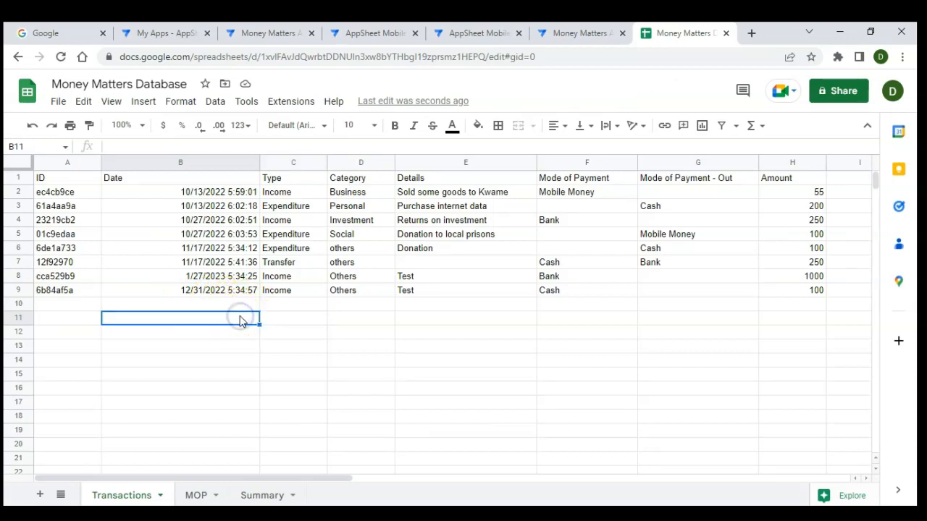
type("12/31/22")
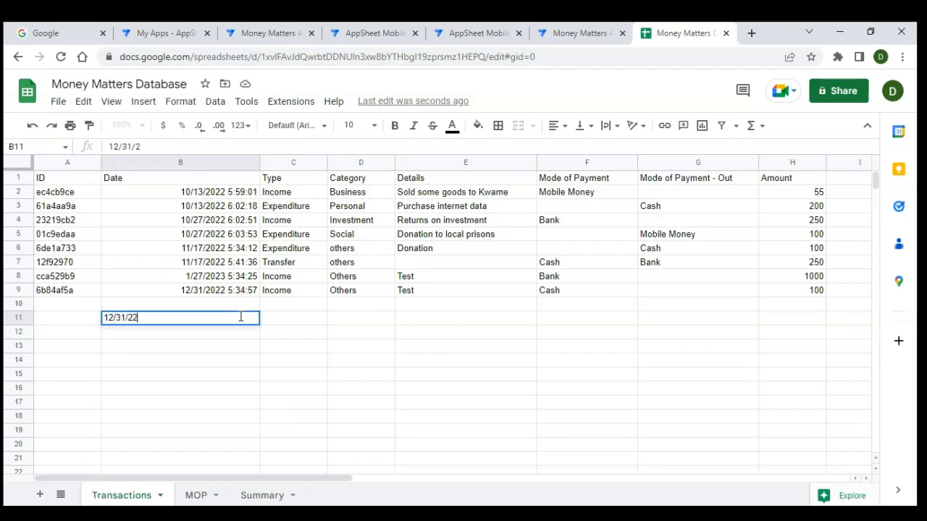
key("Tab")
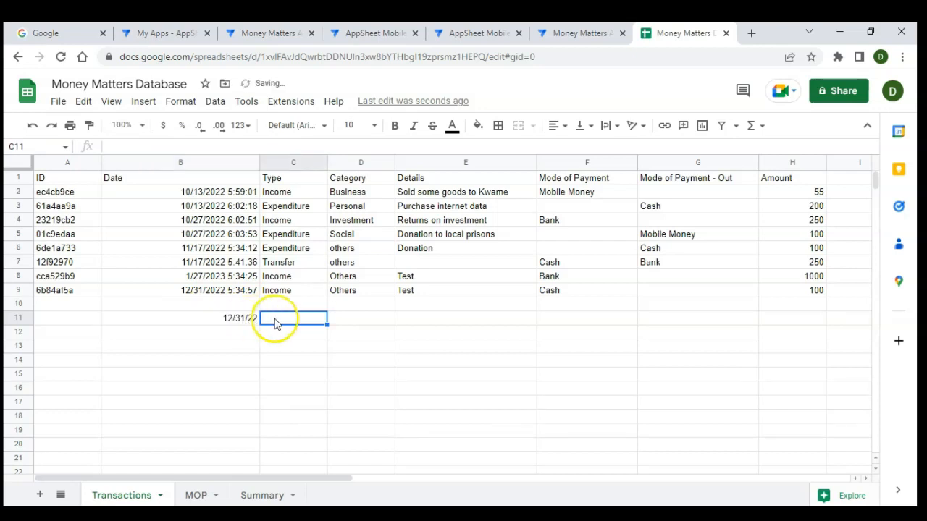
Enter the formula =B11=B9 in cell C11 to compare the plain date with the December transaction's timestamp
type("=")
left_click(237, 325)
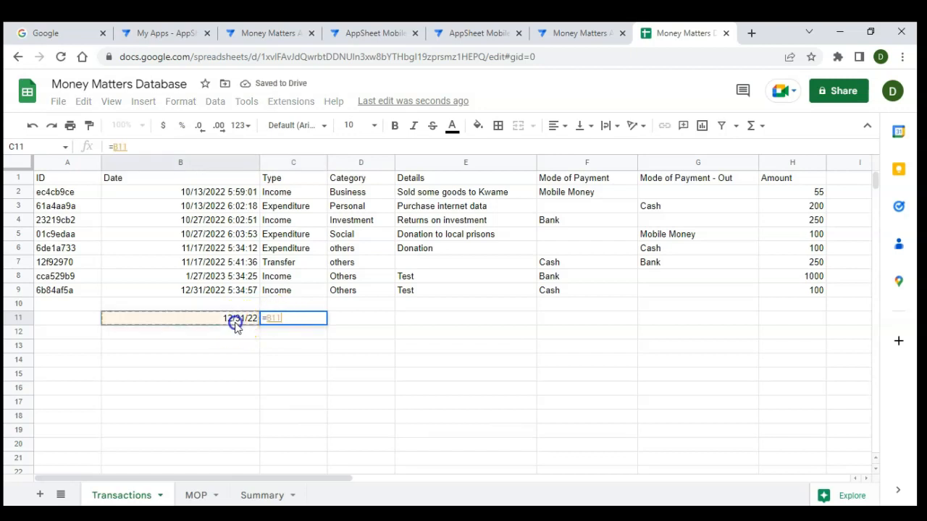
type("=")
left_click(216, 291)
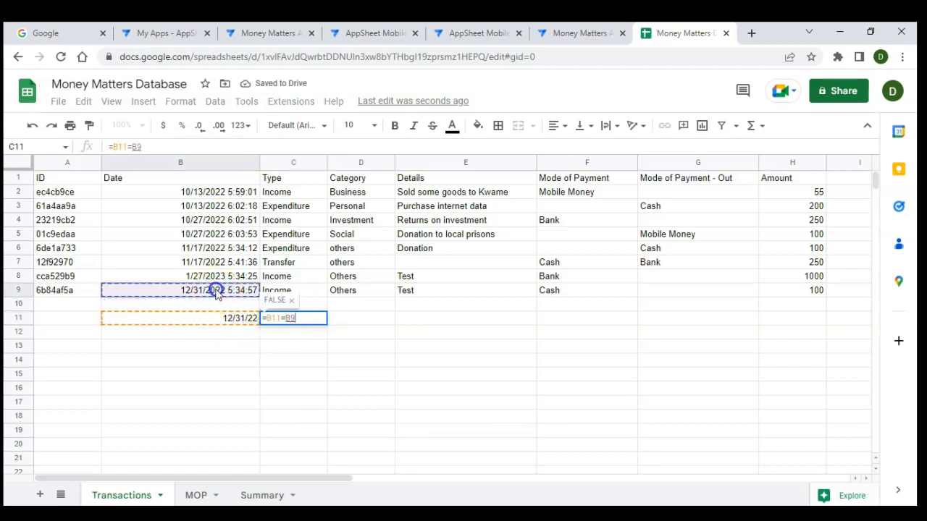
key("Return")
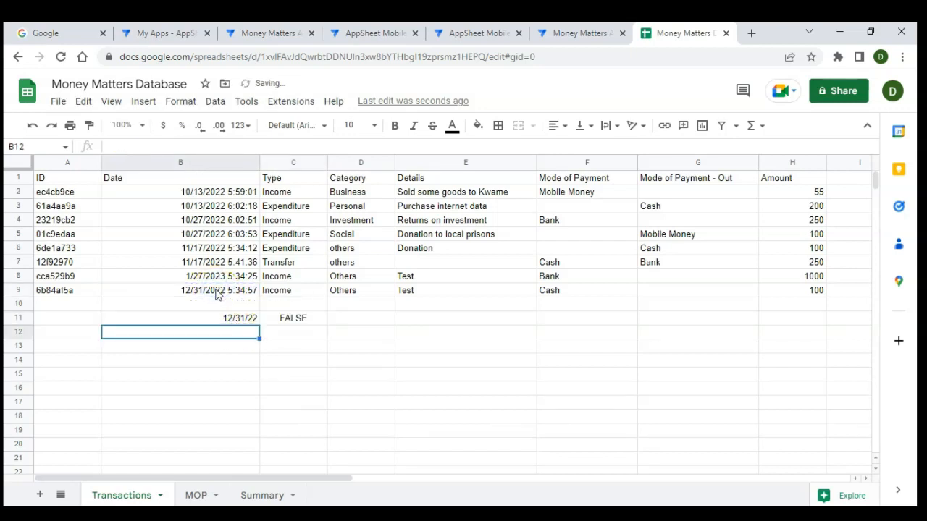
Replace the formula in cell C11 with =B11<B9 to test whether the plain date precedes the December transaction's timestamp
left_click(306, 327)
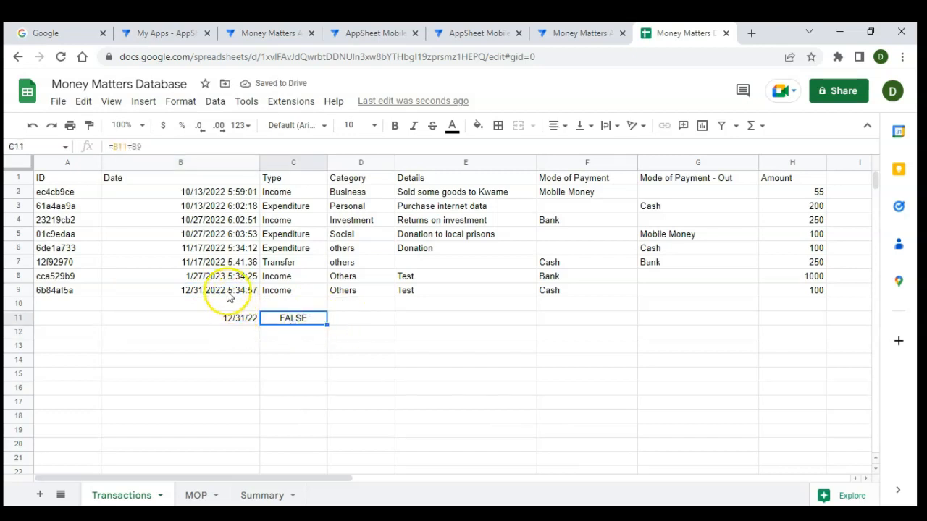
type("=")
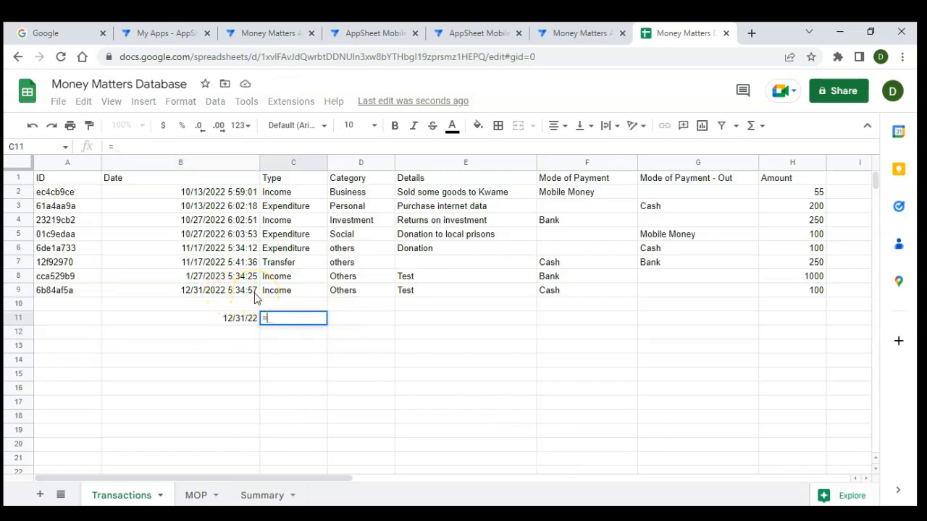
left_click(214, 319)
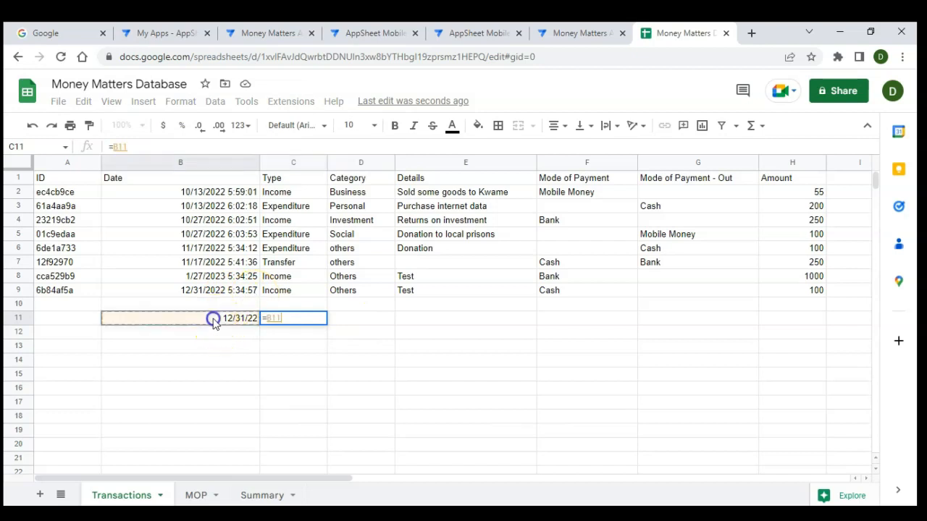
type("<")
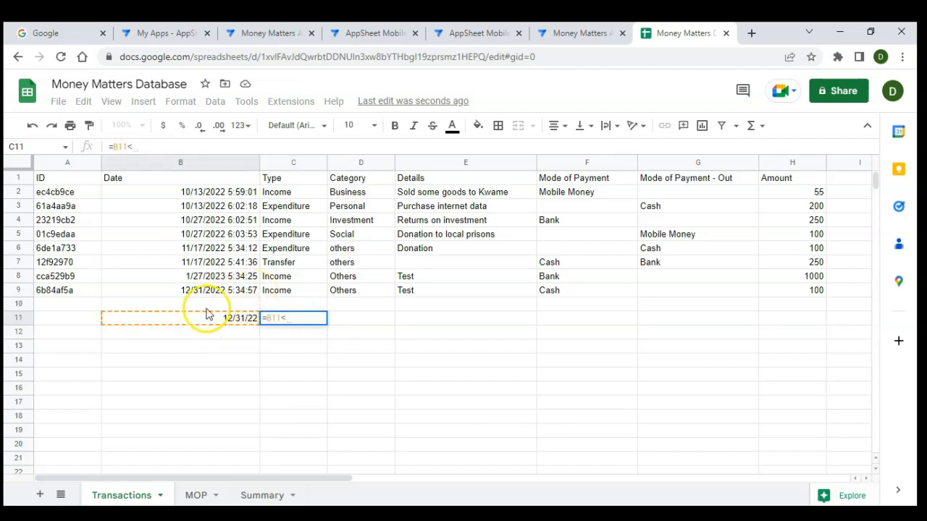
left_click(193, 291)
key("Return")
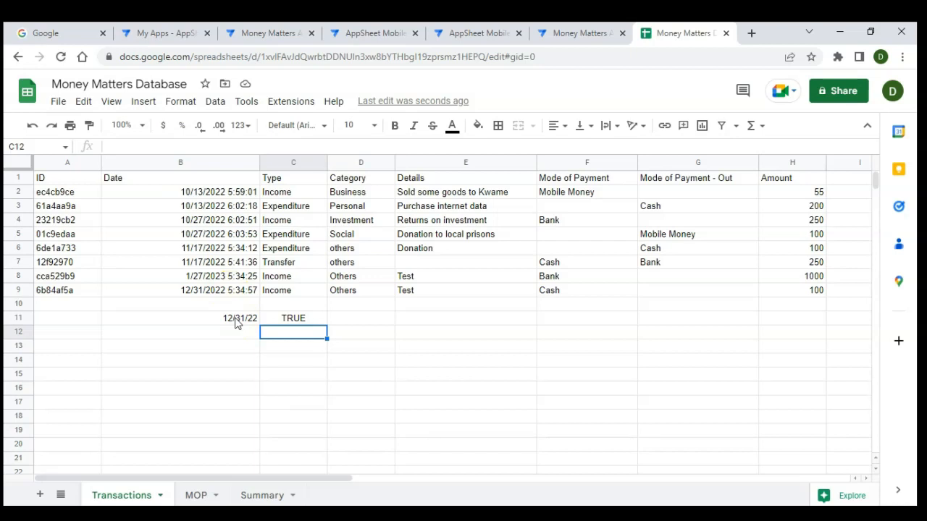
Clear the test date and comparison formula from cells B11:C11 of the Transactions sheet
left_click(249, 320)
key("shift+Right")
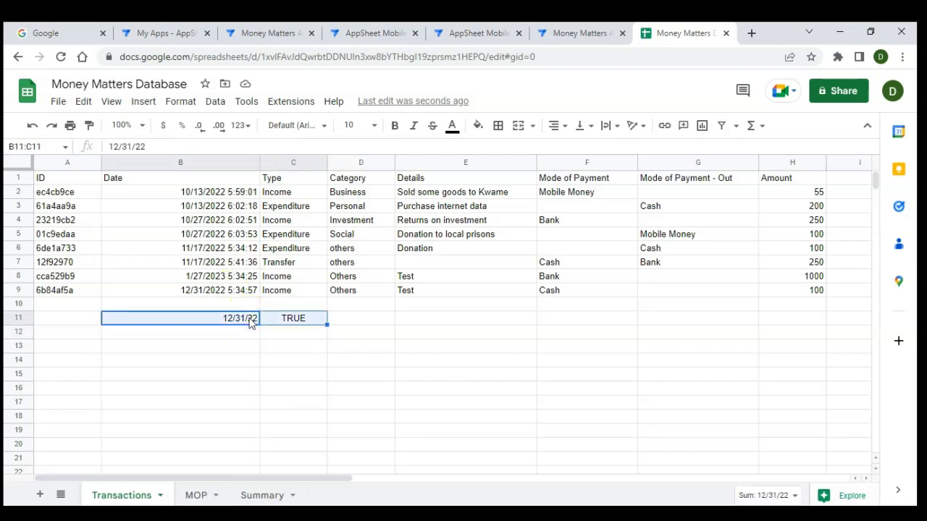
key("Delete")
left_click(325, 358)
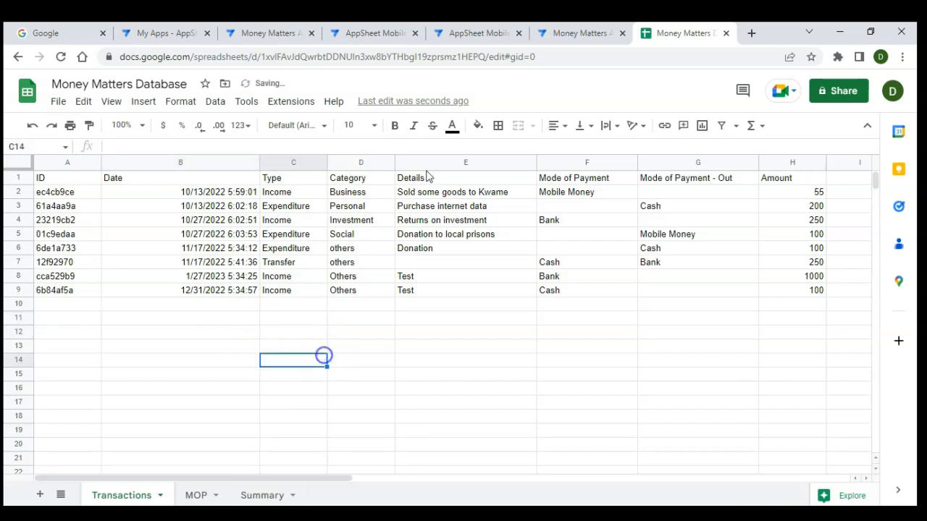
Switch to the Money Matters App editor in AppSheet and add +0.99 after EOMONTH(TODAY(),-1) in the Summary table's Total Income formula
left_click(556, 35)
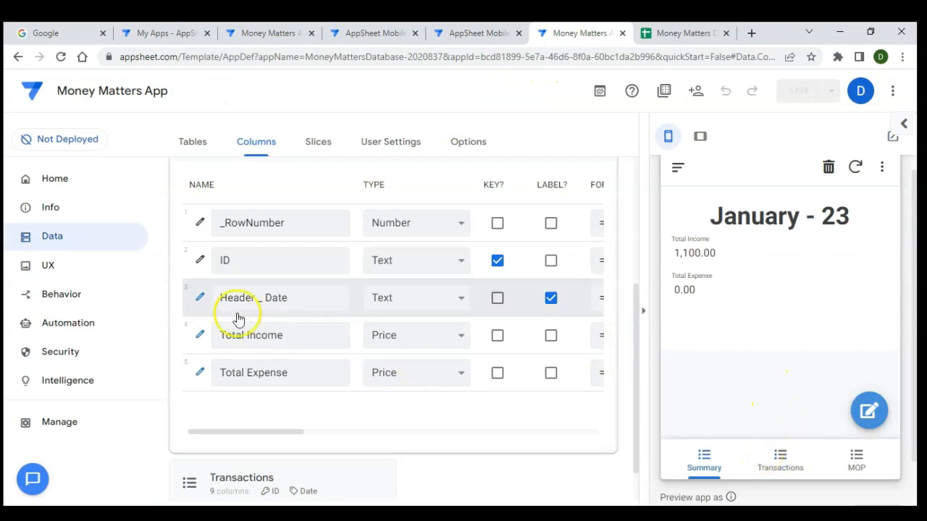
left_click(197, 336)
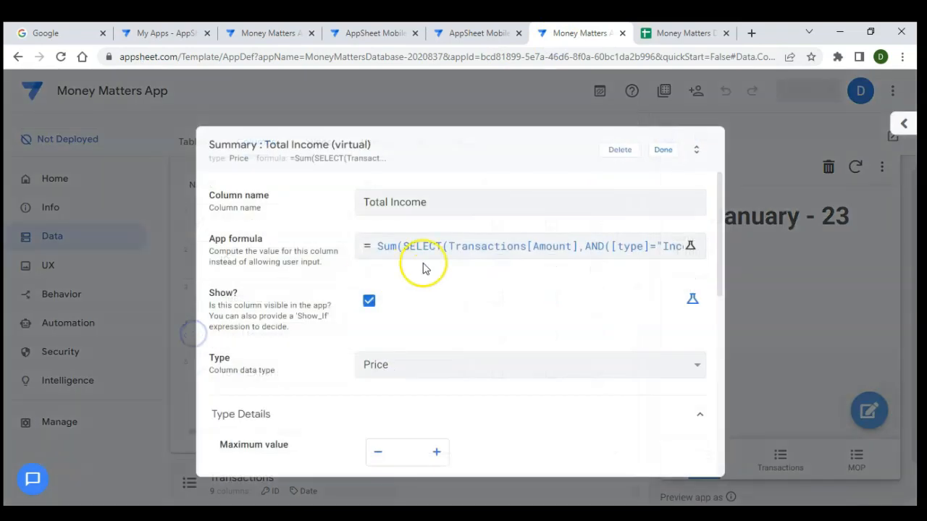
left_click(471, 262)
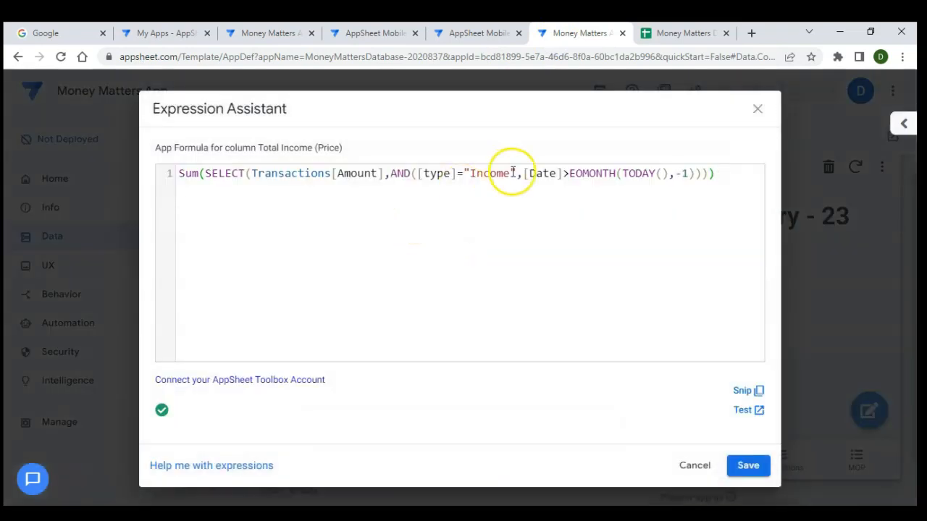
left_click_drag(523, 177, 700, 180)
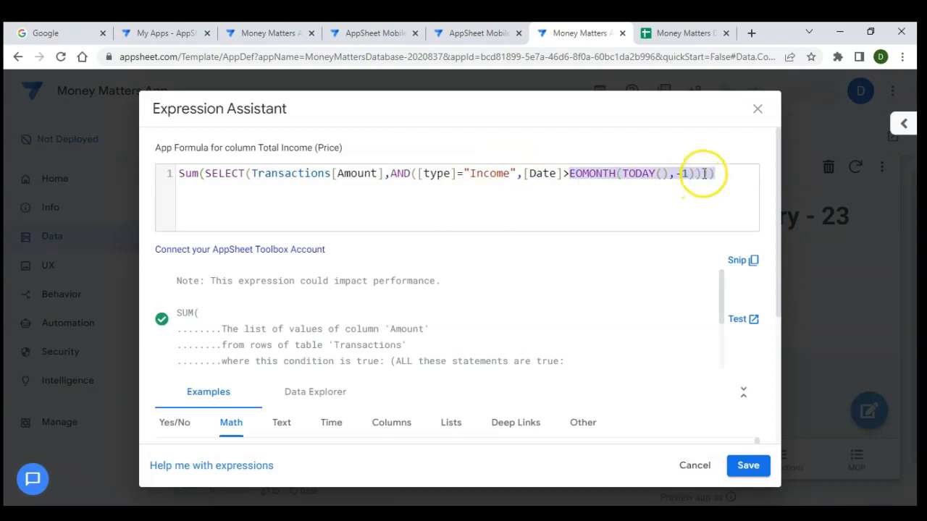
left_click(704, 174)
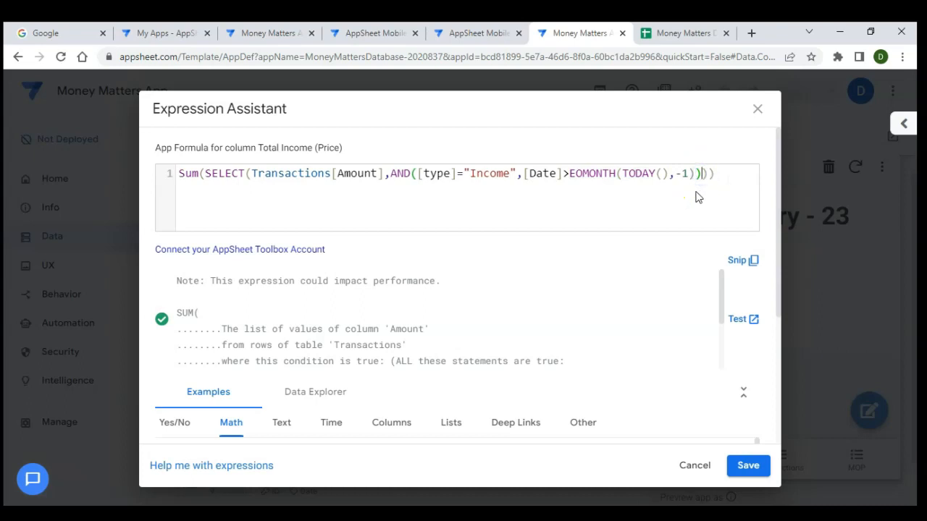
left_click(695, 174)
type("+0.99")
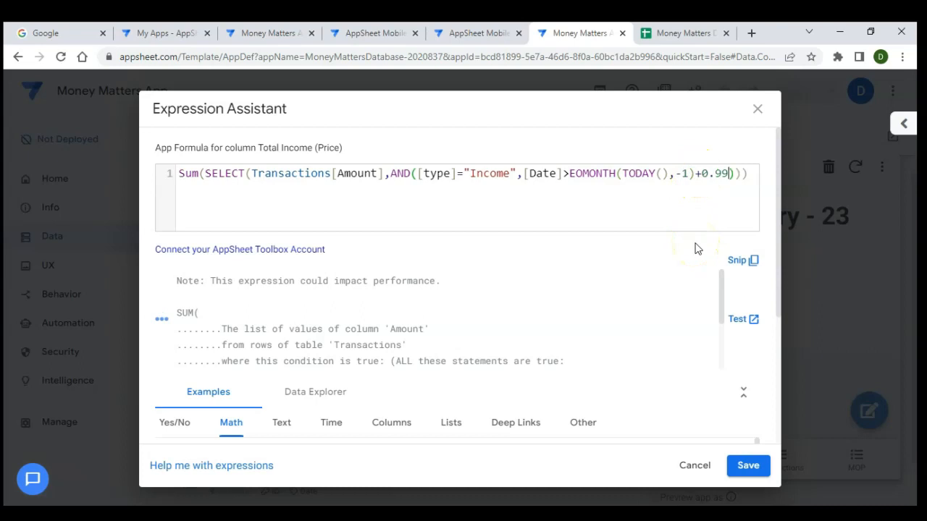
left_click(726, 173)
left_click_drag(726, 174, 703, 194)
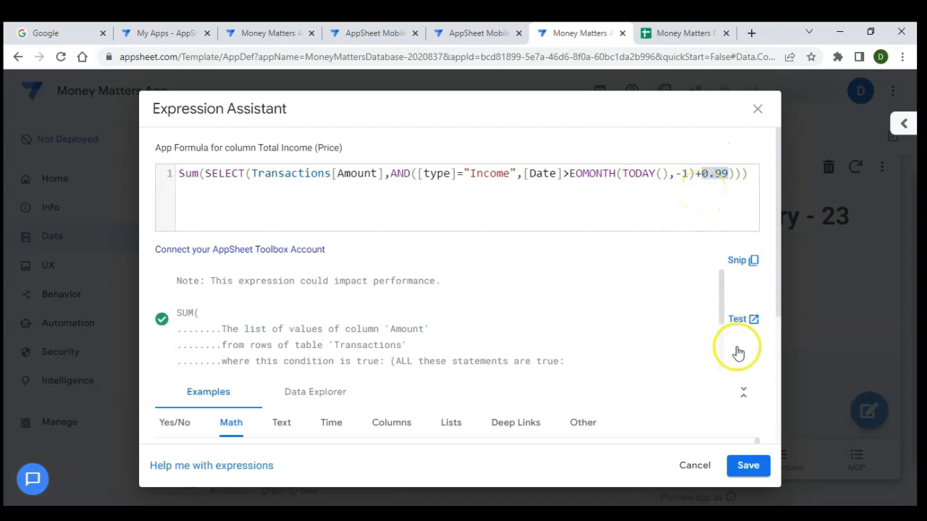
left_click(742, 470)
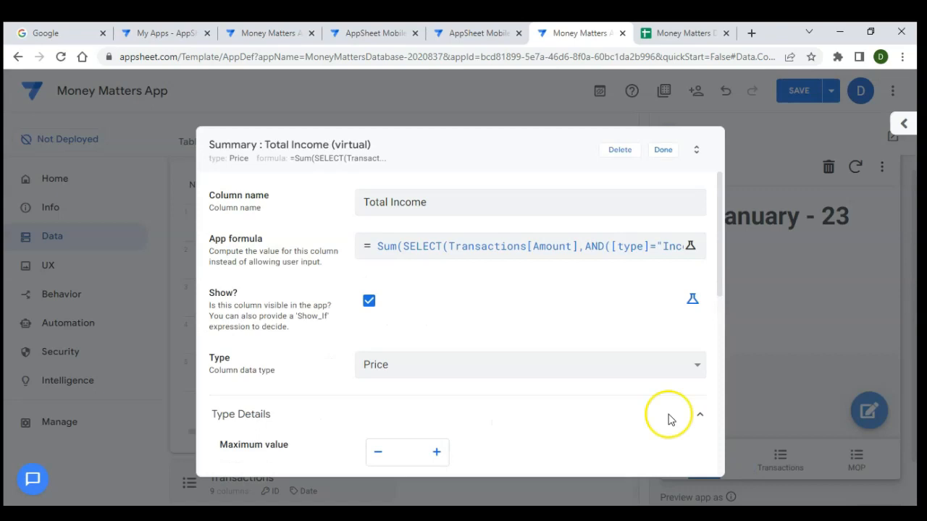
left_click(663, 150)
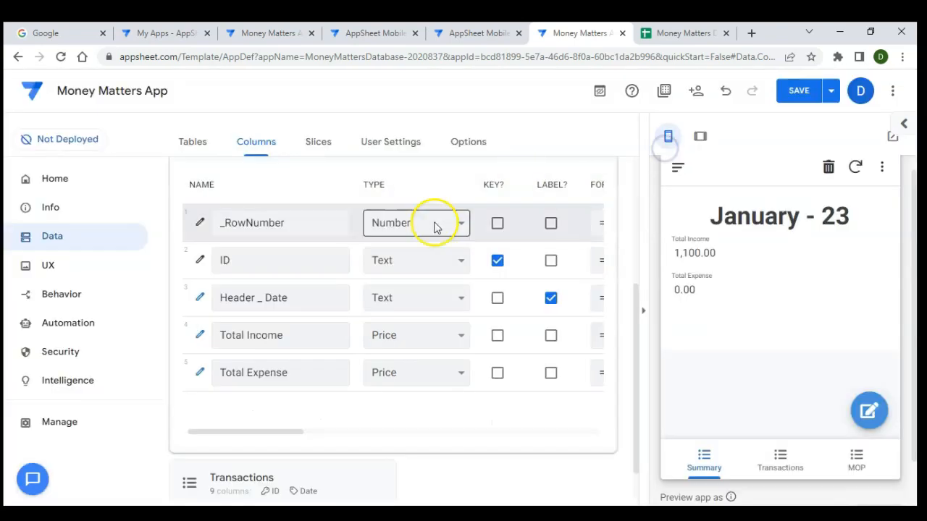
Add +0.99 after EOMONTH(TODAY(),-1) in the Total Expense column's formula and save the app
left_click(200, 374)
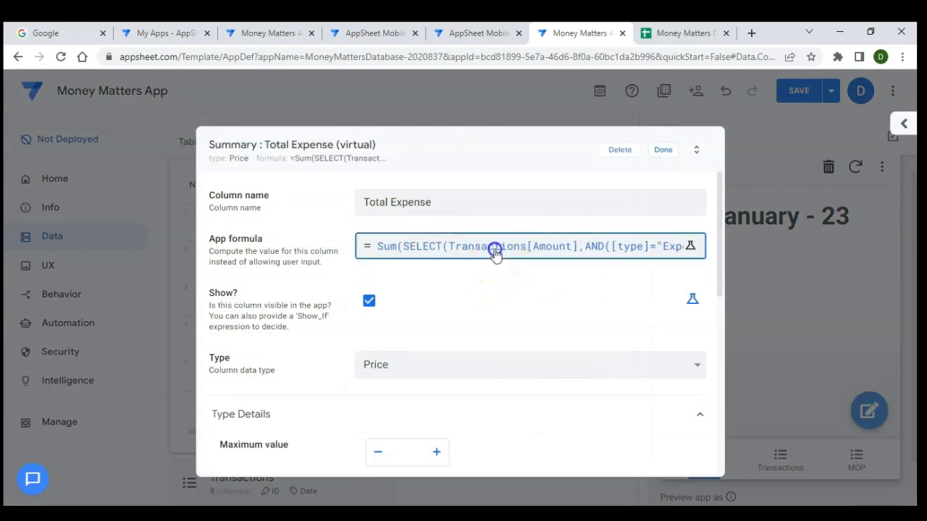
left_click(497, 248)
left_click(730, 173)
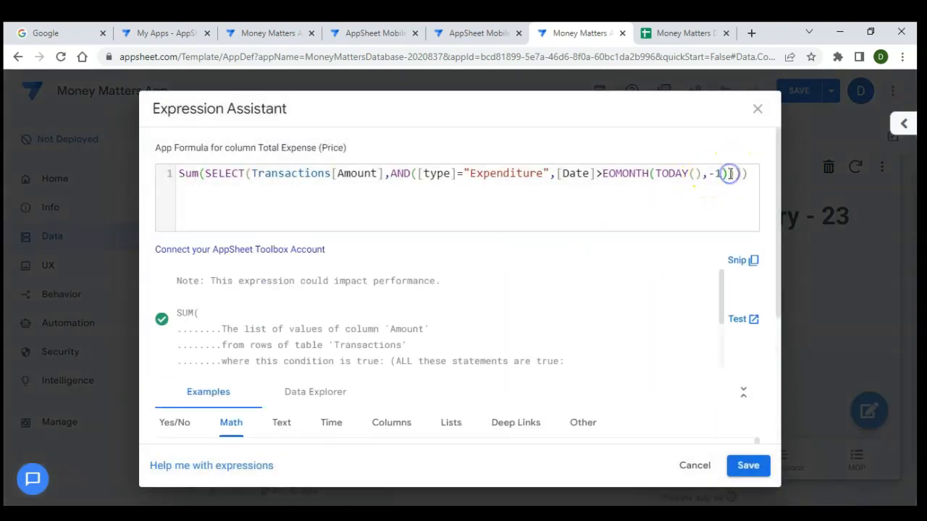
type("+0.99")
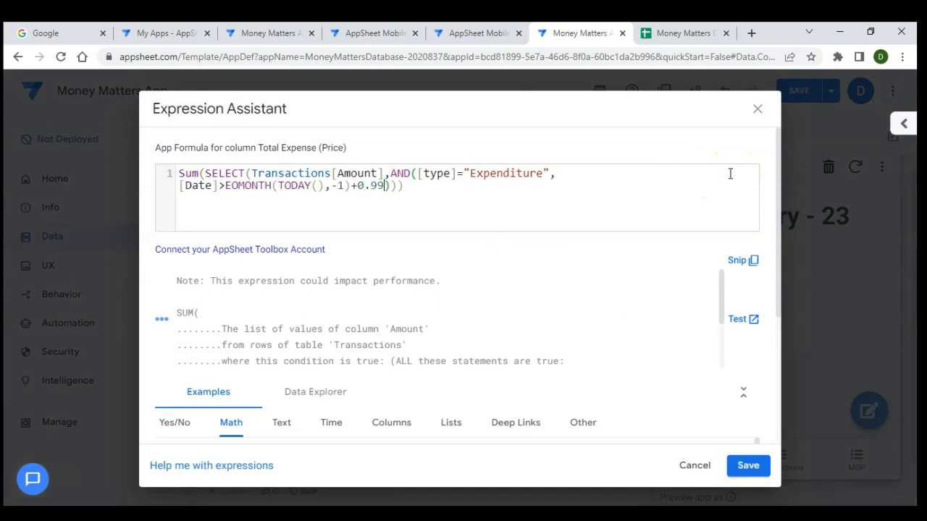
left_click(749, 468)
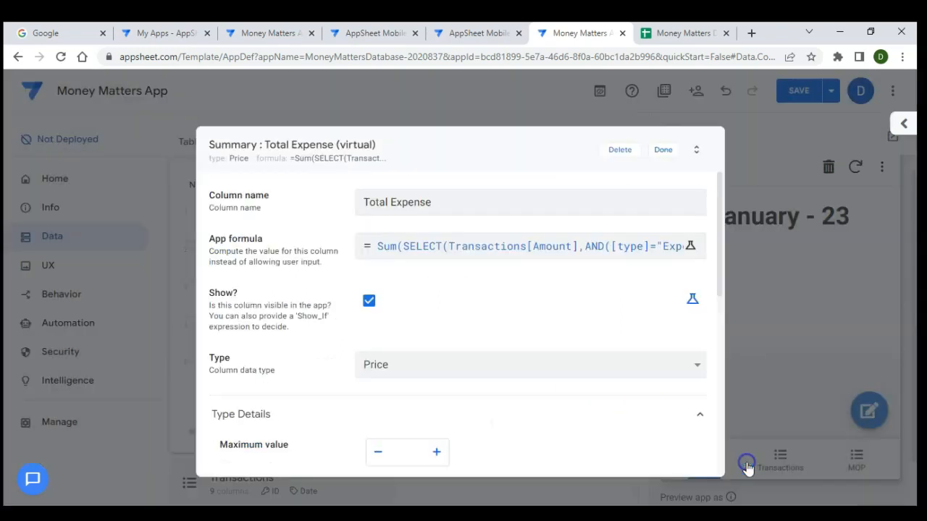
left_click(666, 150)
left_click(795, 99)
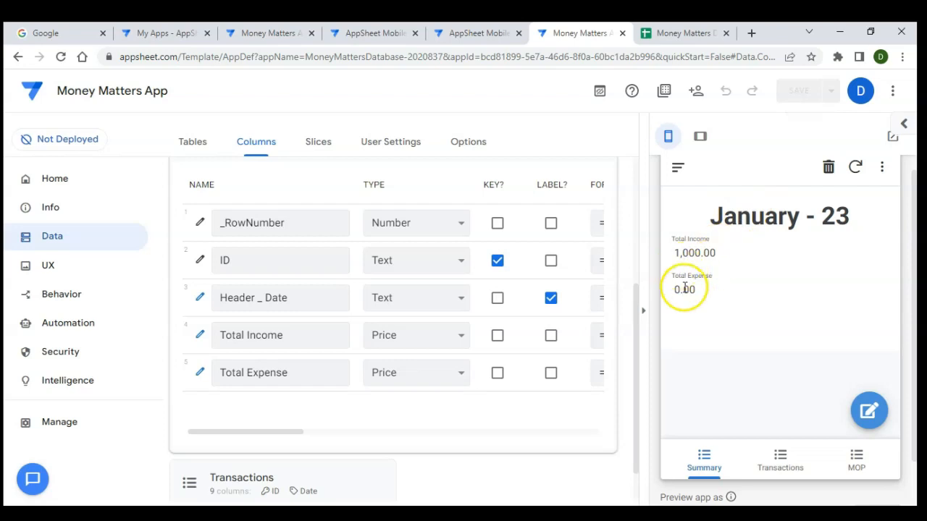
Add a virtual column named Balance to the Summary table
scroll(268, 270, "up", 1)
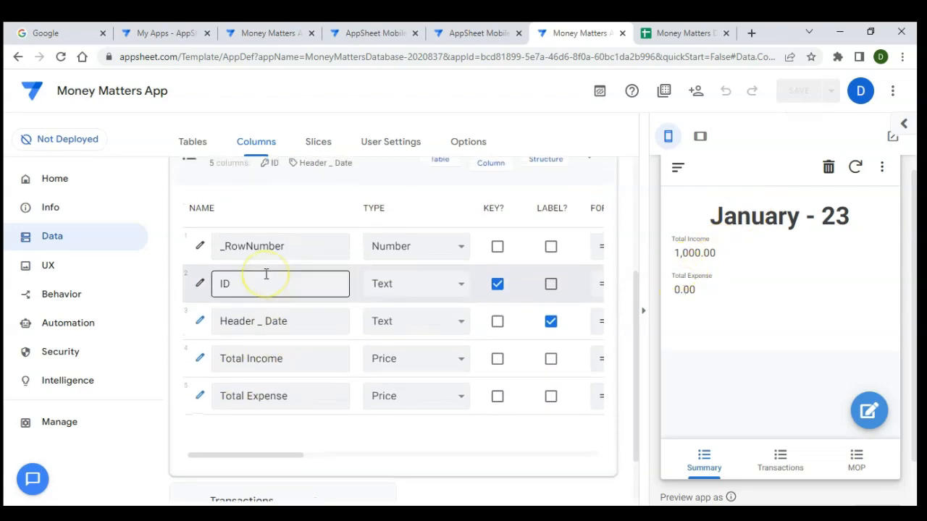
scroll(266, 274, "up", 1)
left_click(504, 176)
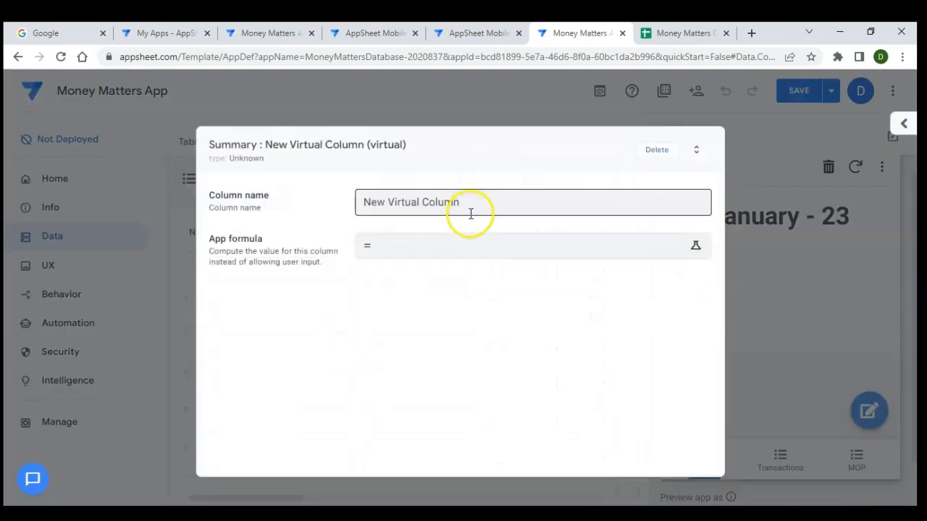
left_click(474, 207)
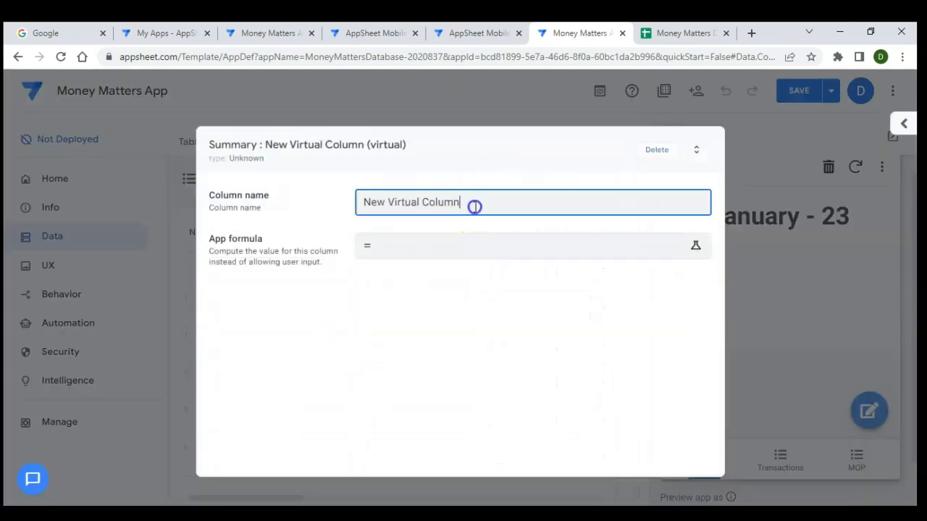
left_click_drag(474, 208, 290, 194)
type("Balance")
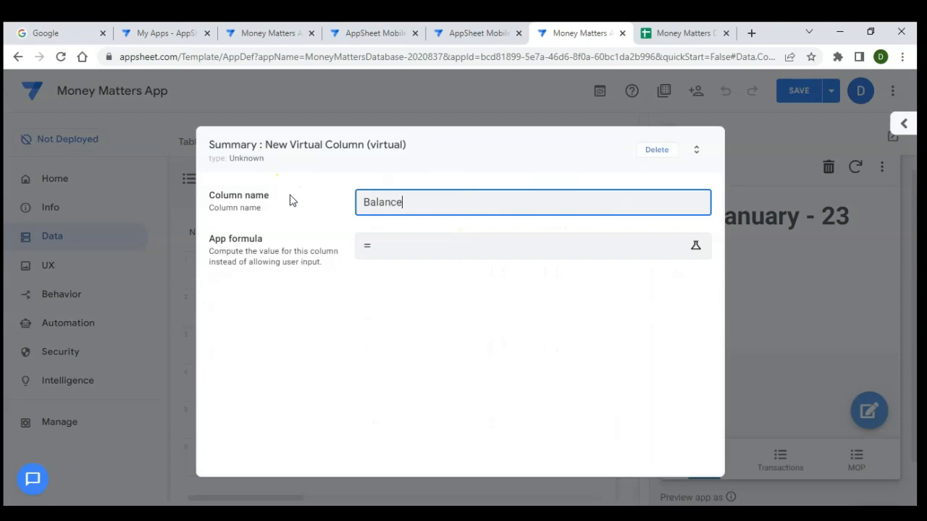
Set the Balance column's app formula to [Total Income]-[Total Expense]
left_click(386, 244)
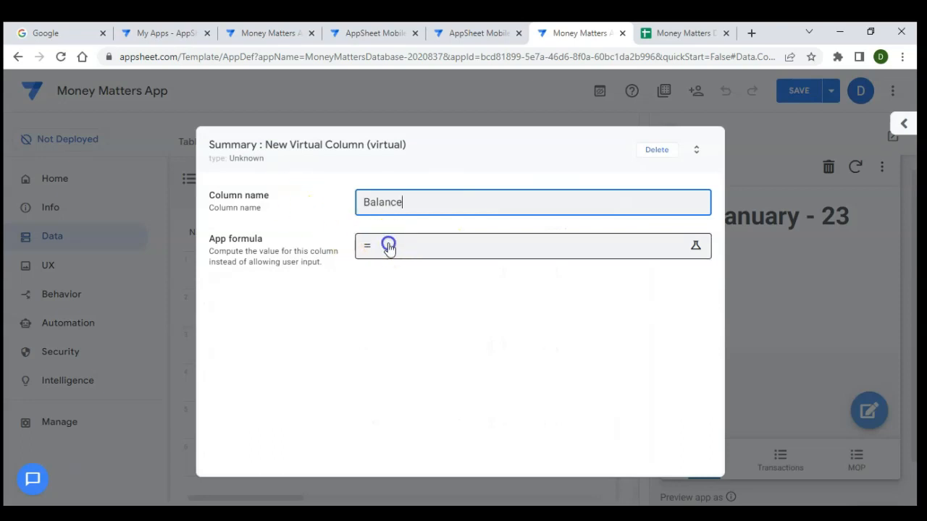
type("[to")
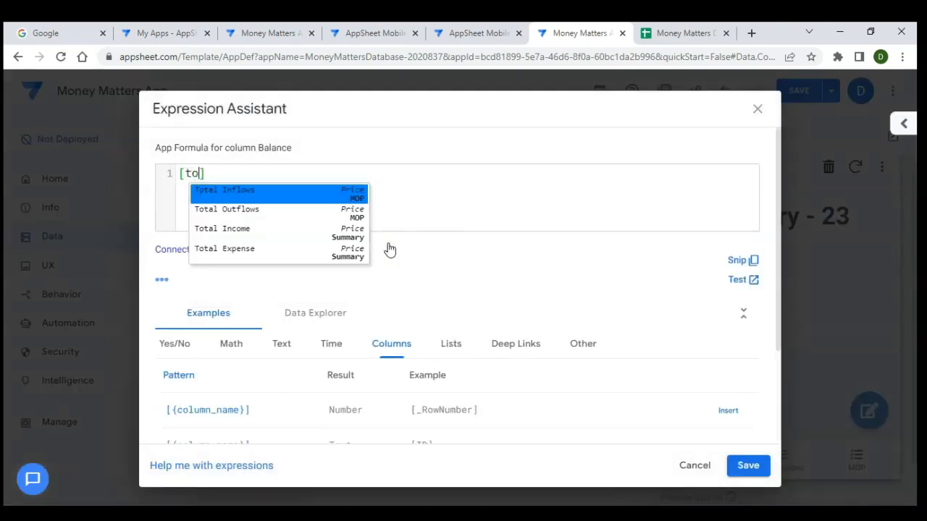
key("Down")
key("Down")
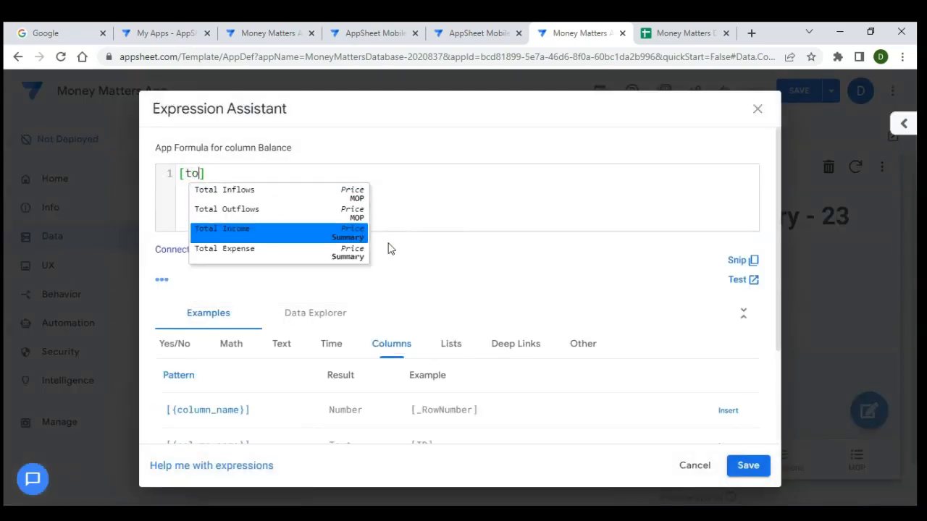
key("Return")
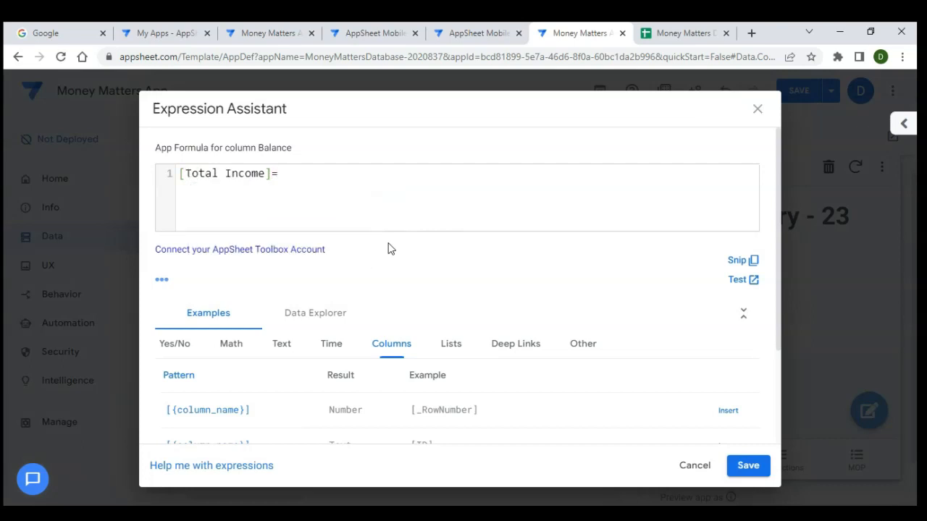
type("-[to")
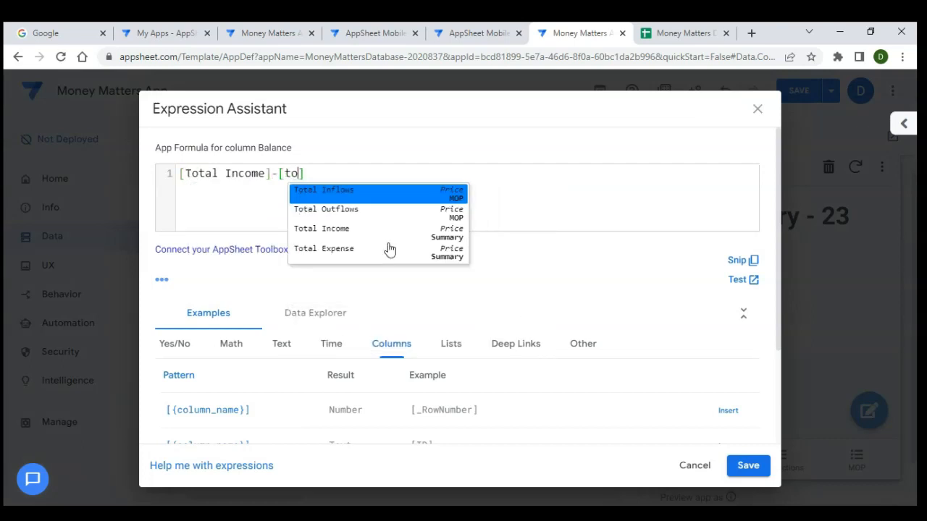
key("Down")
key("Down")
key("Down")
key("Return")
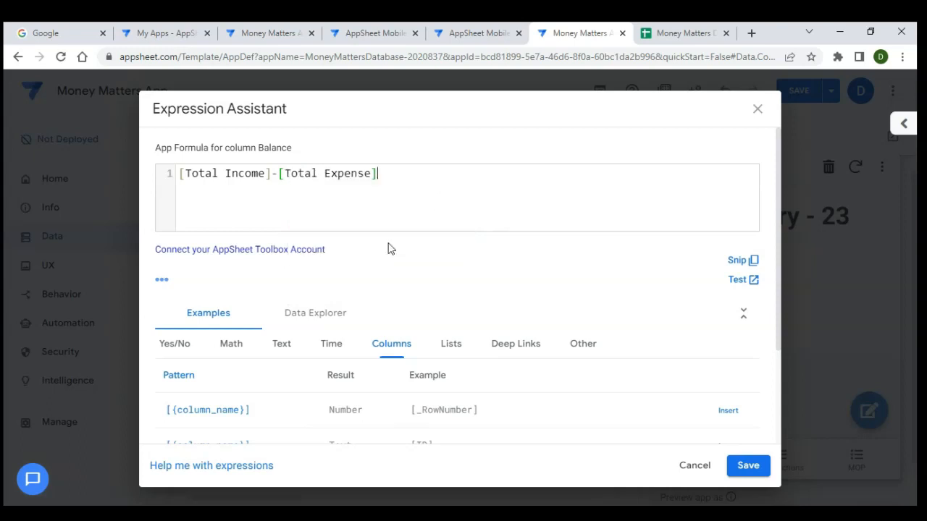
left_click(752, 466)
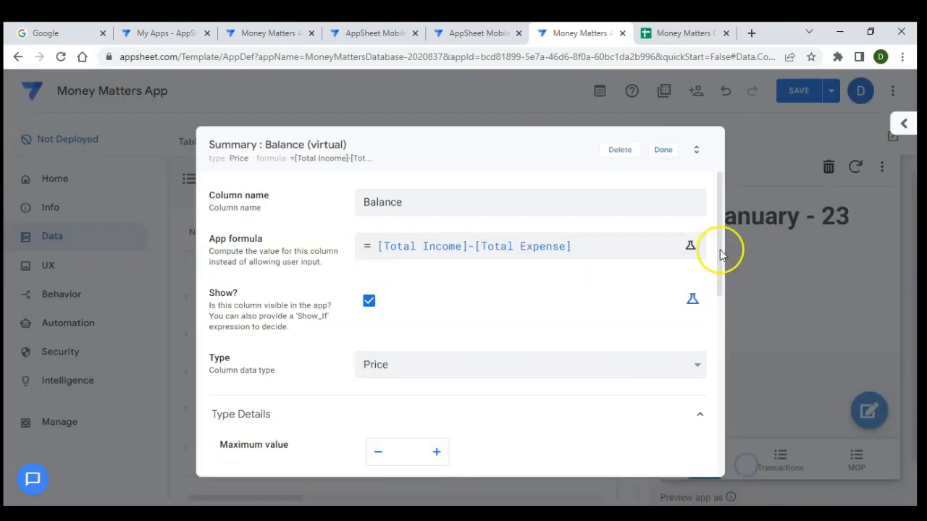
Save the app with the Balance column included and check the Summary view in the preview
left_click(661, 149)
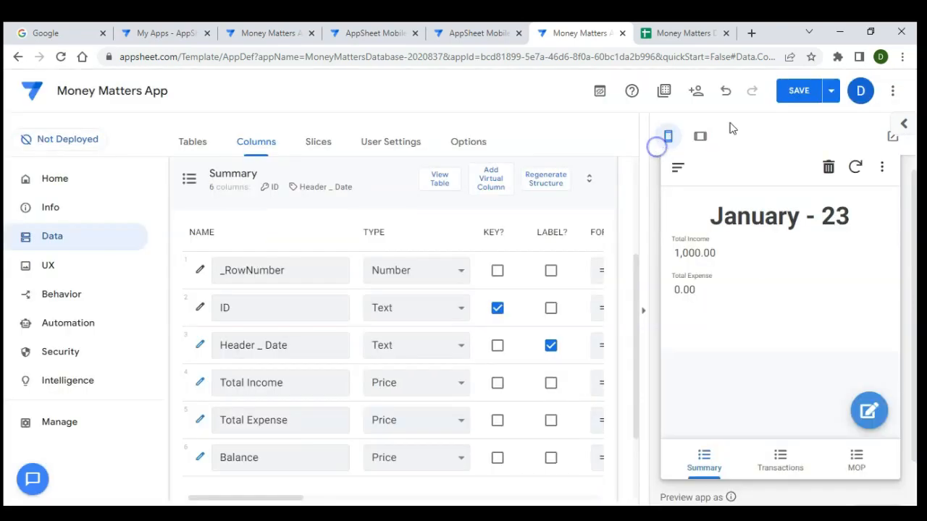
left_click(796, 92)
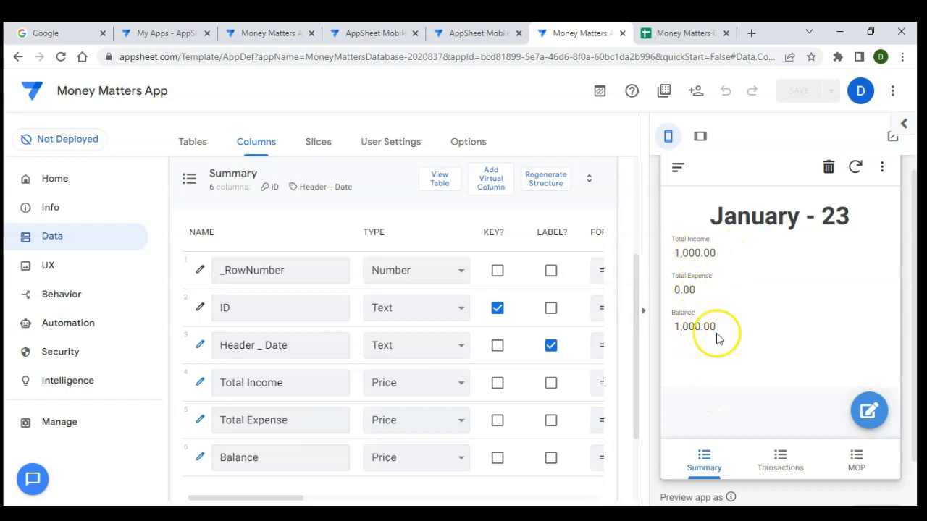
scroll(714, 425, "down", 1)
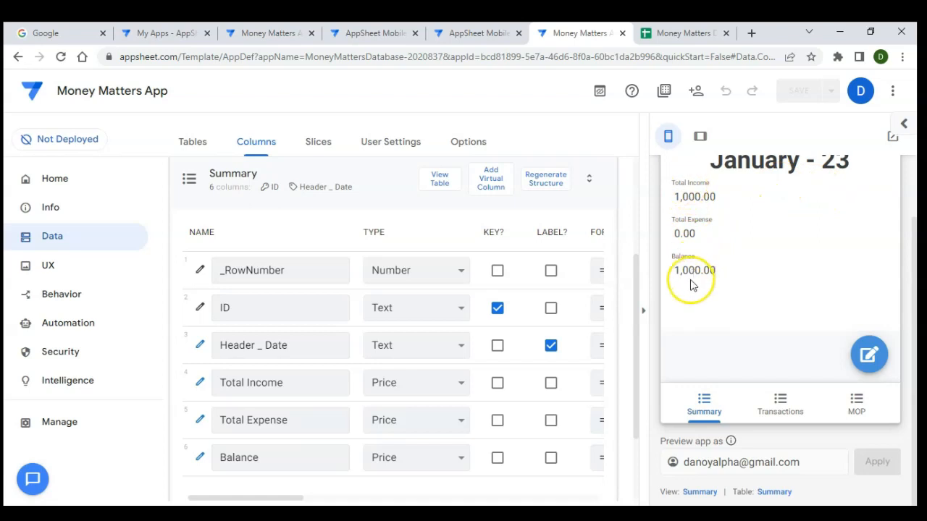
Set the Summary view's display mode to Side-by-side and check the layout in the preview
left_click(698, 494)
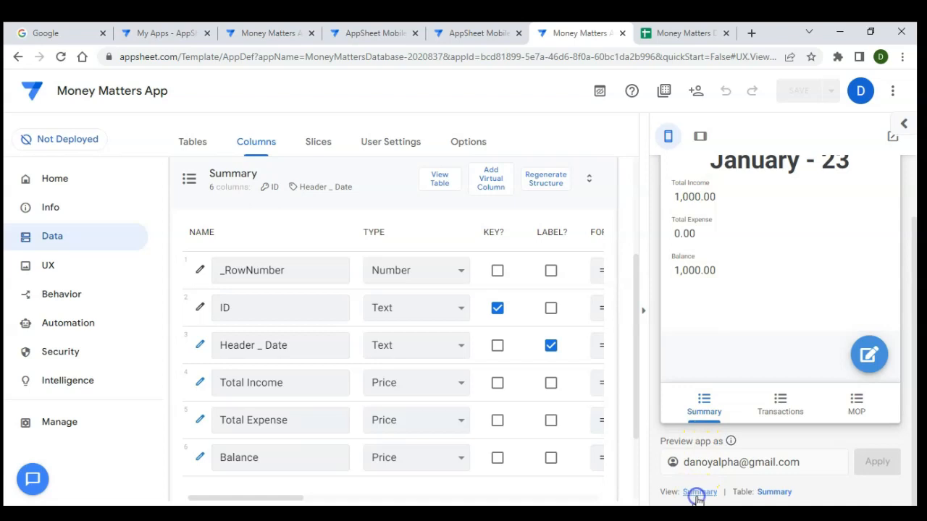
scroll(306, 336, "down", 2)
scroll(305, 337, "down", 3)
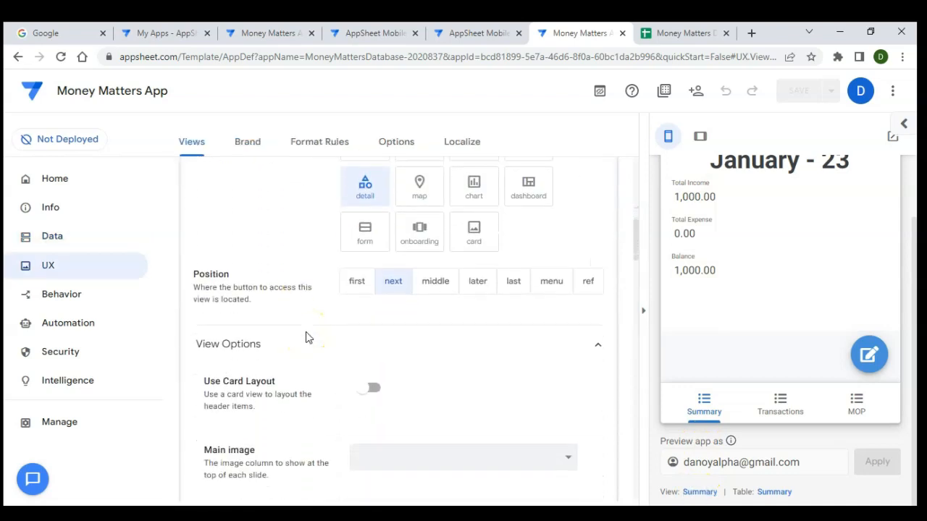
scroll(305, 337, "down", 3)
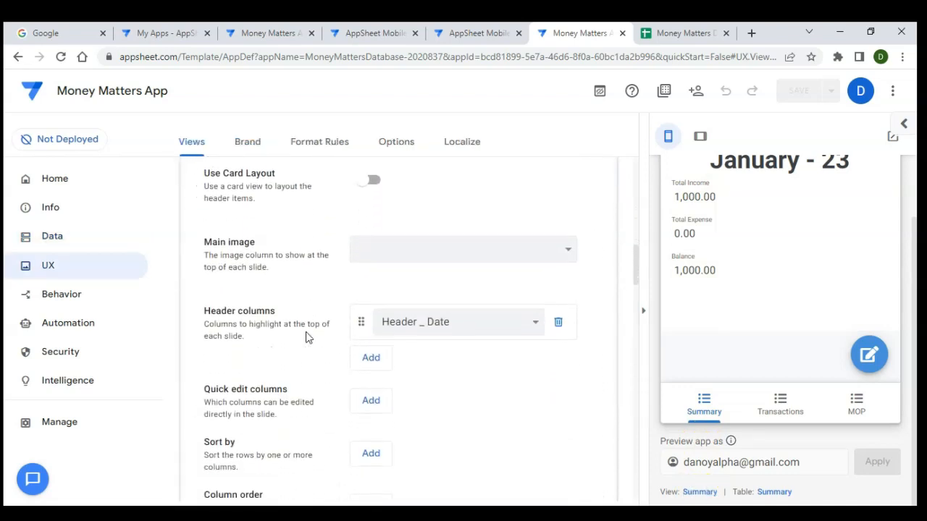
scroll(305, 337, "down", 2)
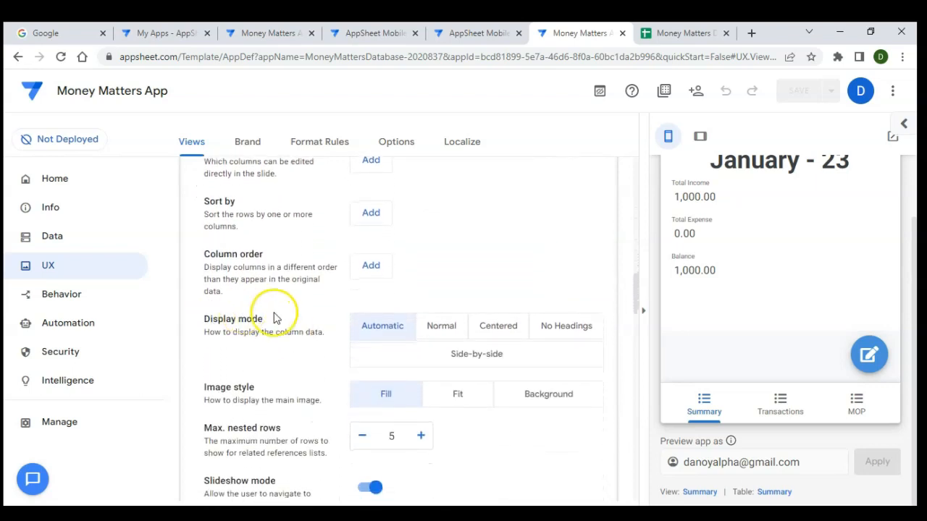
left_click(484, 364)
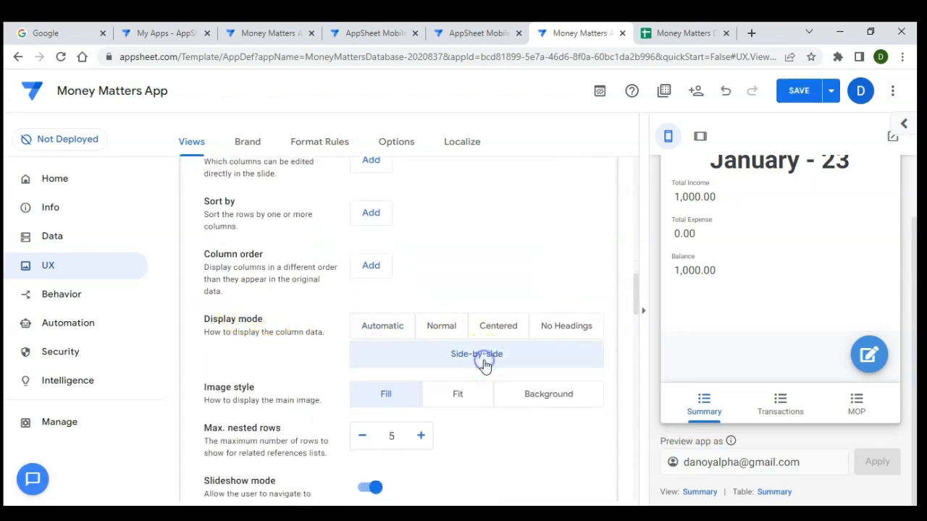
scroll(484, 284, "up", 2)
scroll(484, 284, "up", 2)
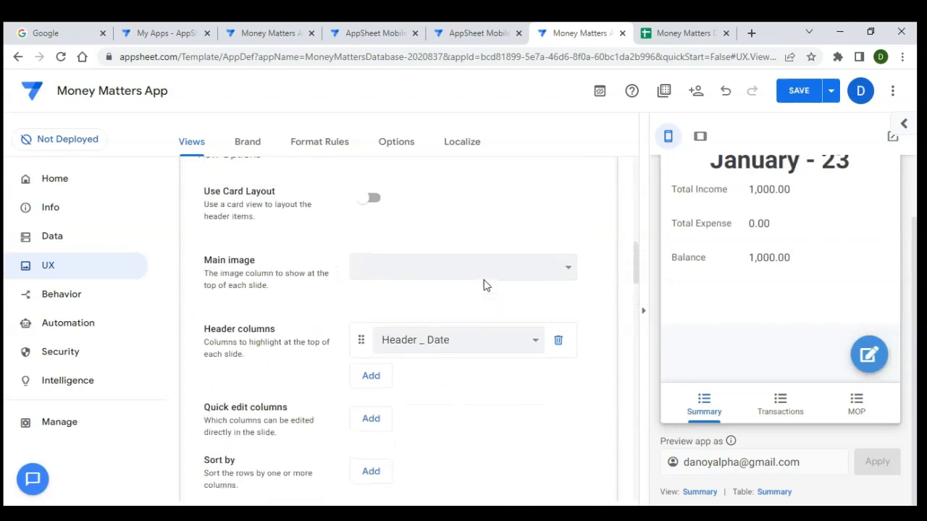
scroll(692, 231, "up", 1)
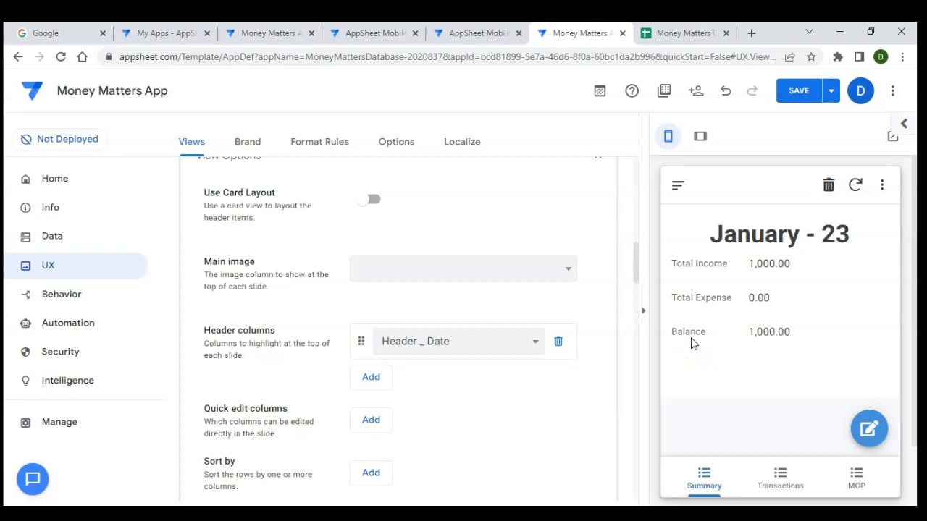
scroll(831, 362, "down", 1)
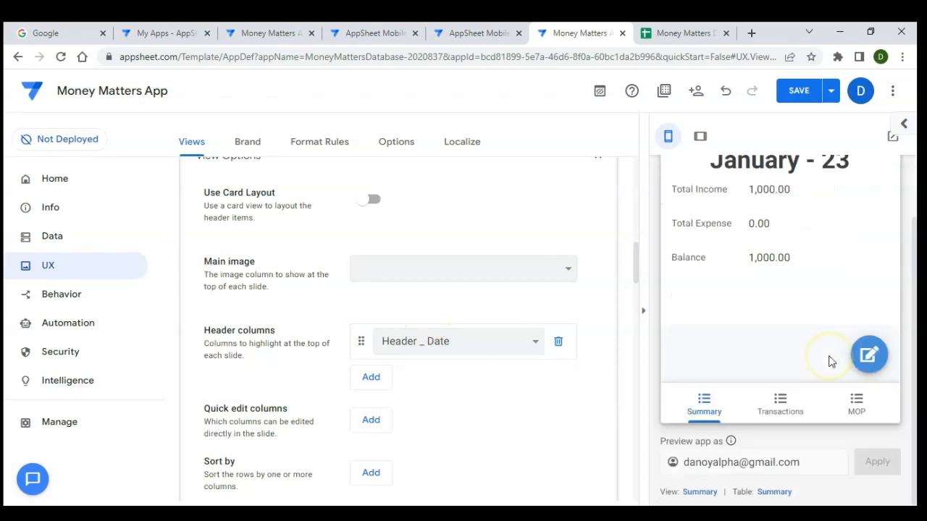
Open the display settings of the Summary table's Balance column
left_click(774, 492)
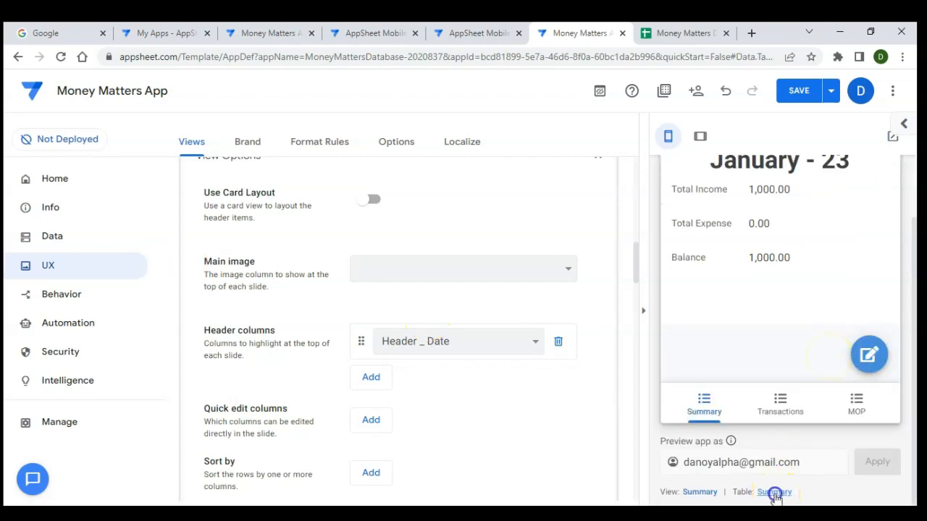
left_click(400, 191)
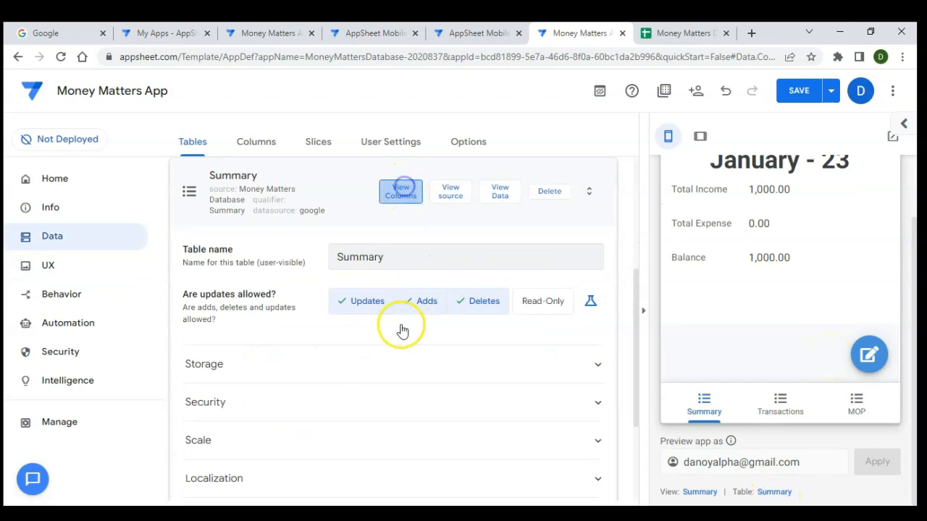
scroll(399, 336, "down", 1)
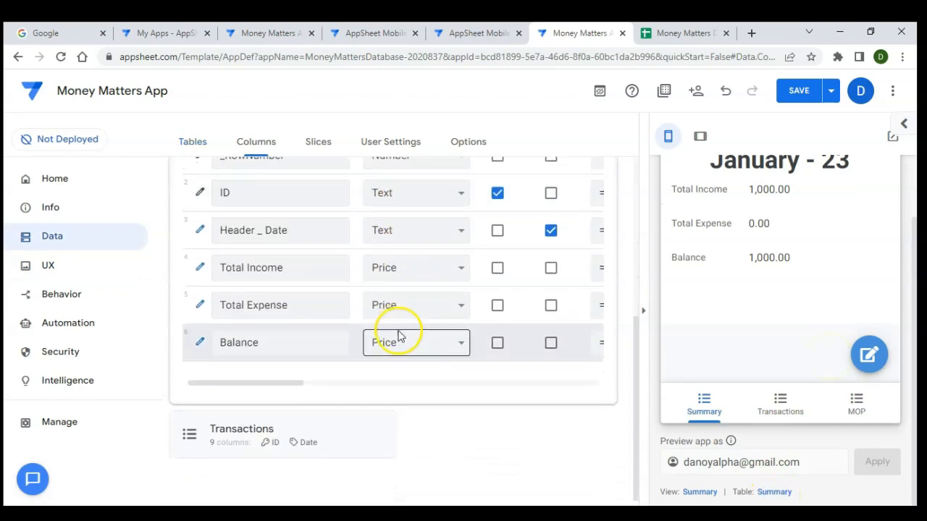
left_click(200, 349)
scroll(321, 348, "down", 8)
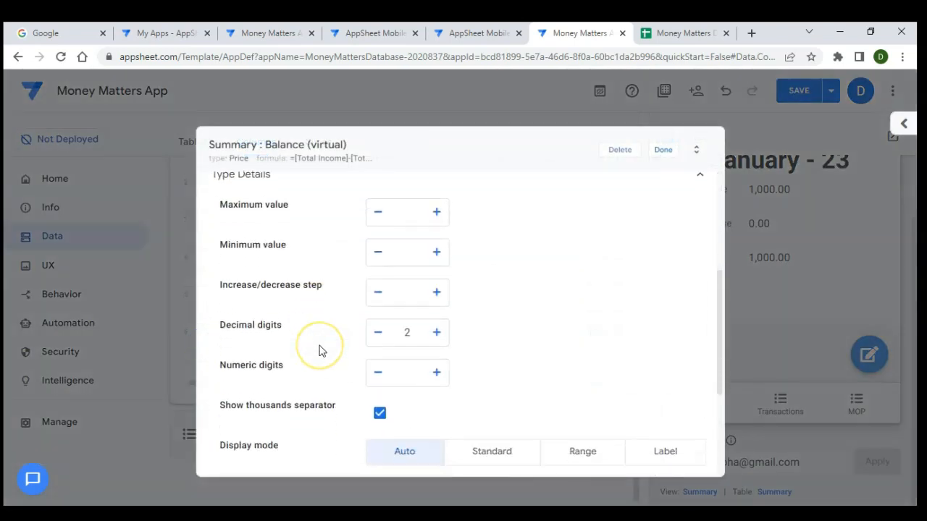
left_click(314, 401)
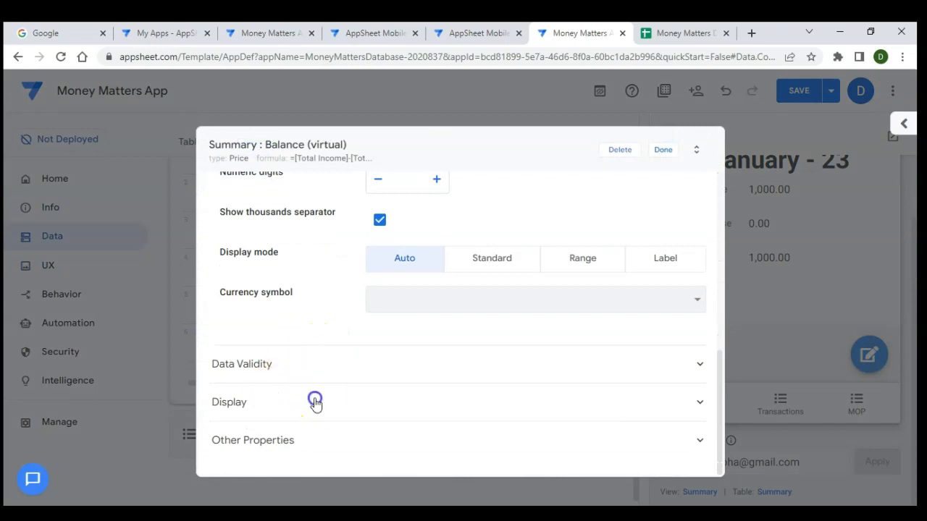
scroll(314, 403, "down", 3)
Write a nested IF display name expression for Balance: "Loss" when [Balance]<0, "Gain" when [Balance]>0, otherwise "Balance"
left_click(434, 329)
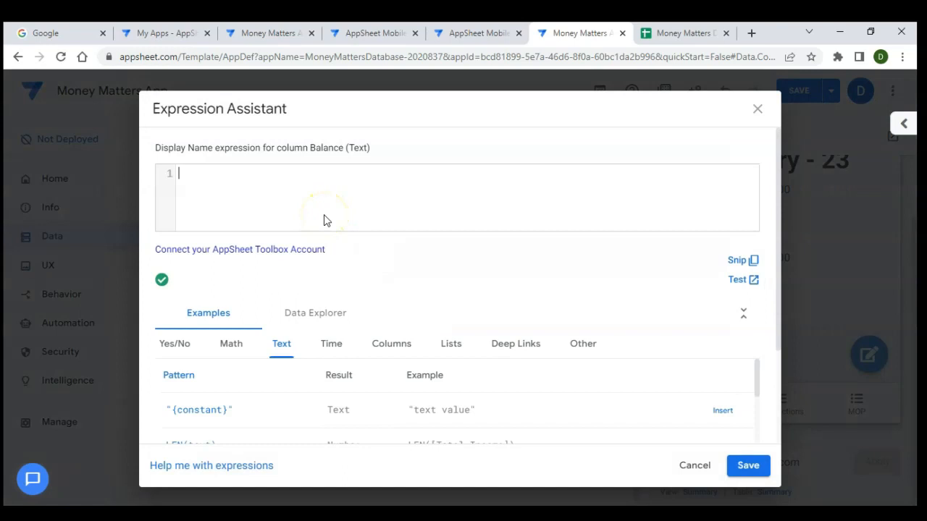
type("if")
key("Return")
type("[ba")
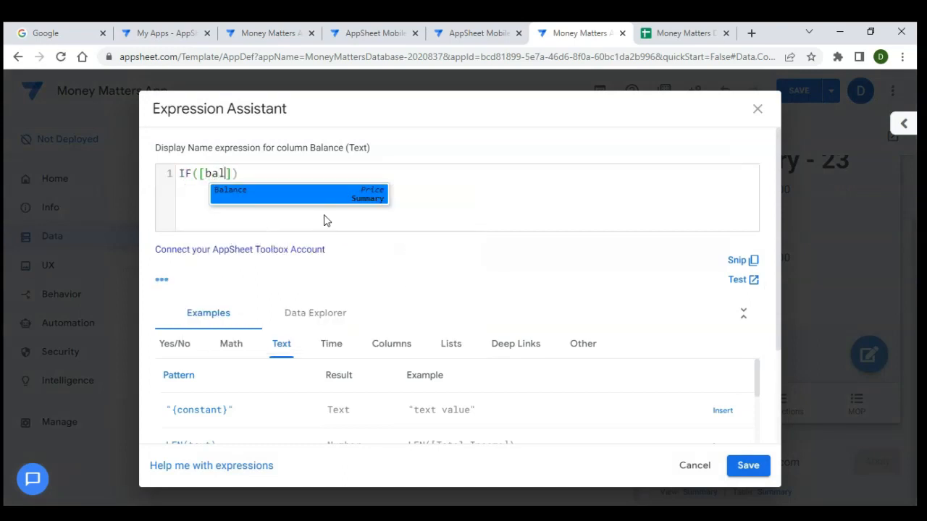
type("l")
key("Return")
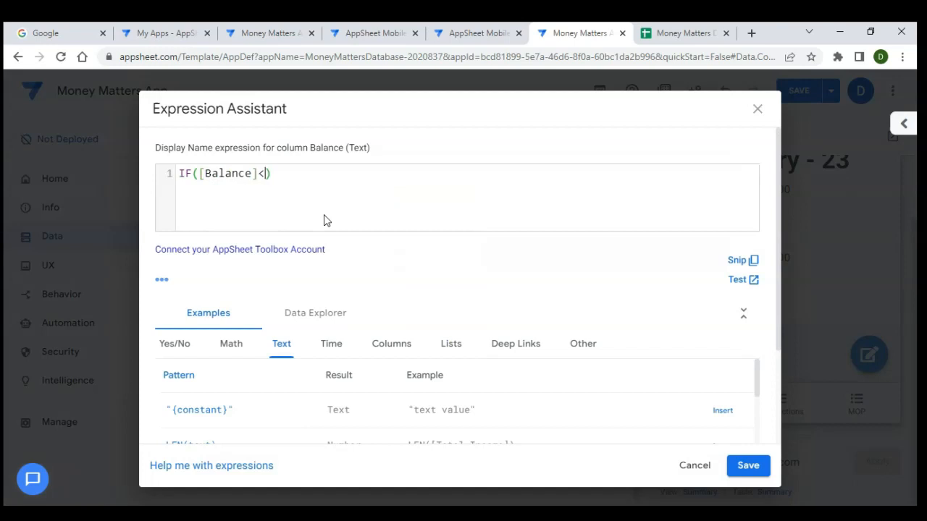
type("<0,\"Loss\"IF")
key("Return")
type("[b")
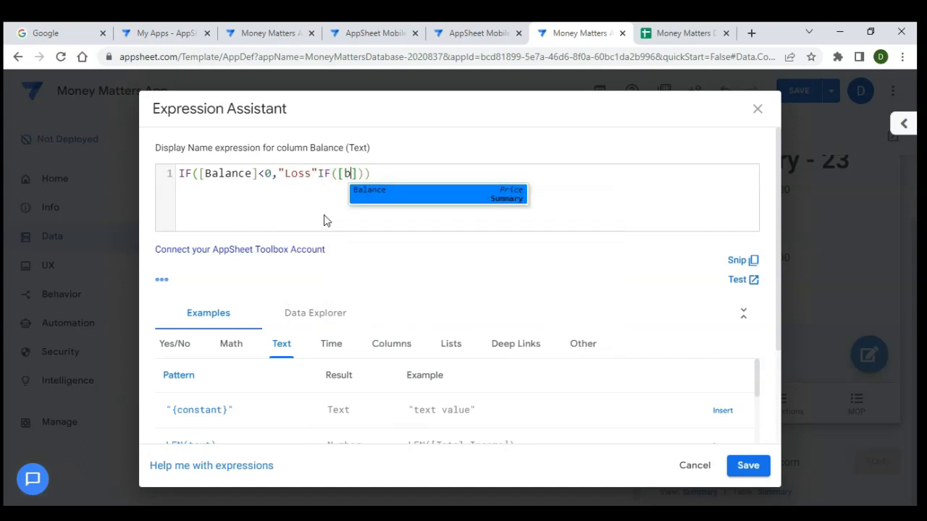
key("Return")
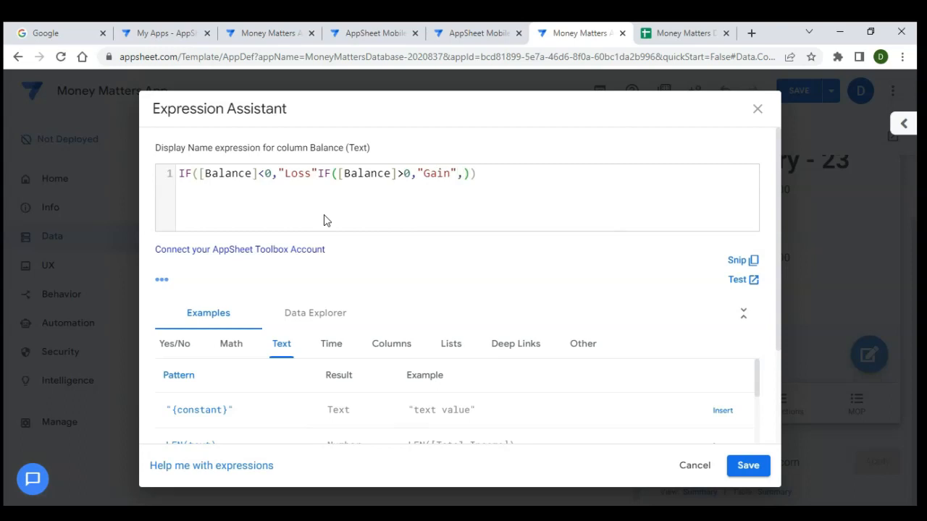
type("Bld")
key("BackSpace")
key("BackSpace")
type("a")
key("Return")
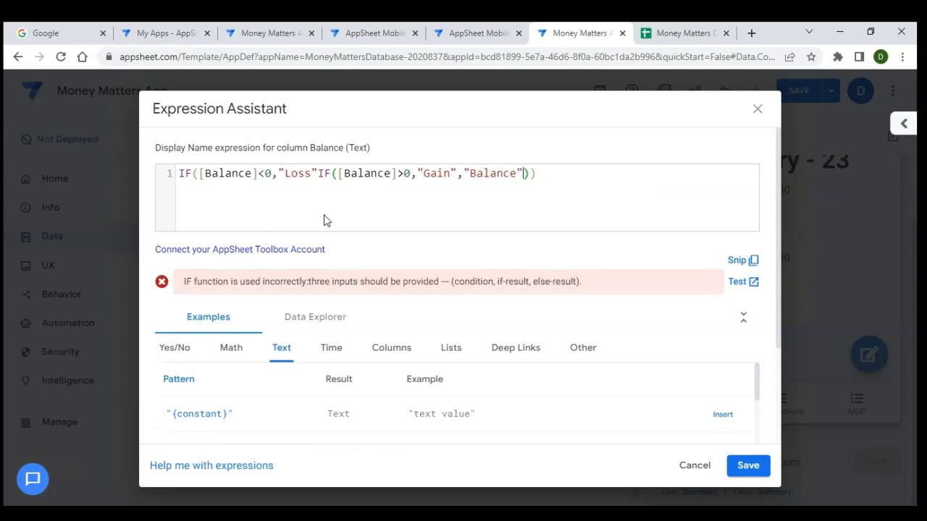
Insert a comma between "Loss" and the second IF in the display name expression, apply the column changes and save the app
left_click(203, 175)
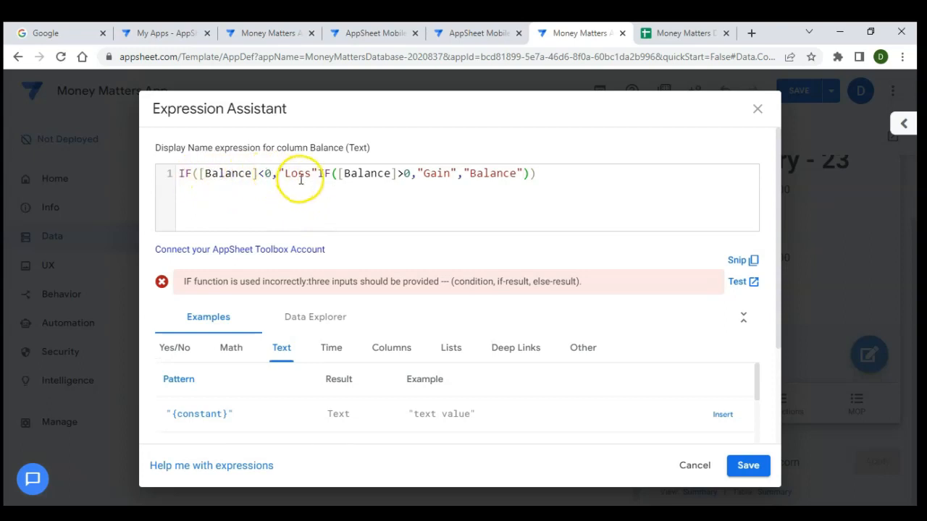
type(",")
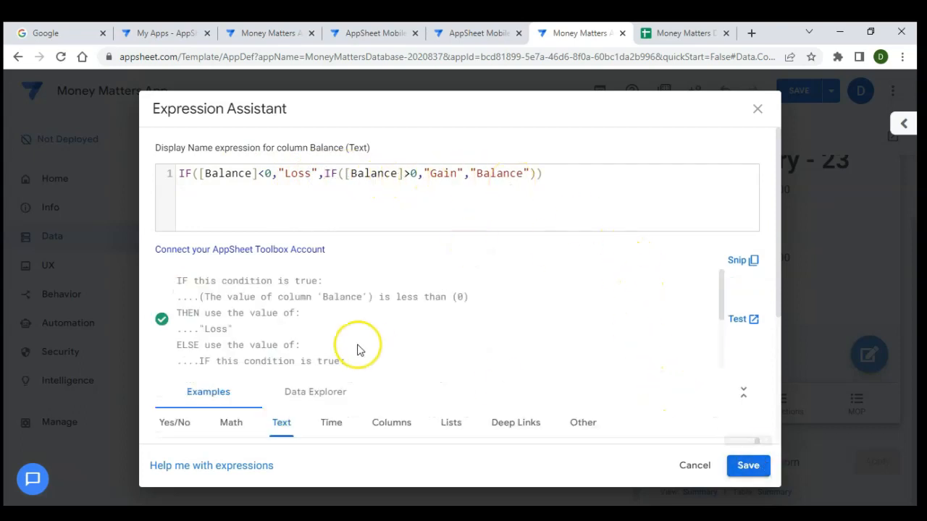
left_click(745, 466)
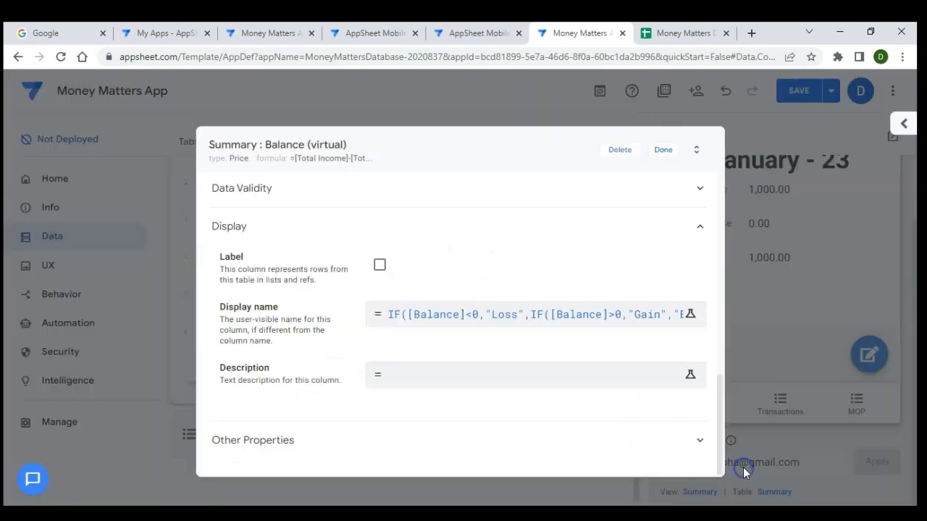
left_click(661, 149)
left_click(794, 93)
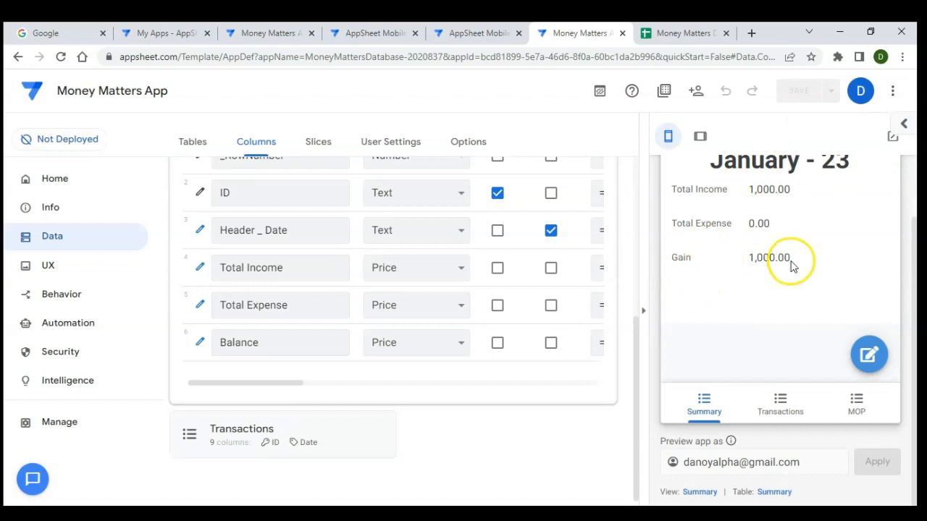
Add an Expenditure transaction in the preview with category others, details "Test run", mode of payment Bank and amount 1000
left_click(773, 404)
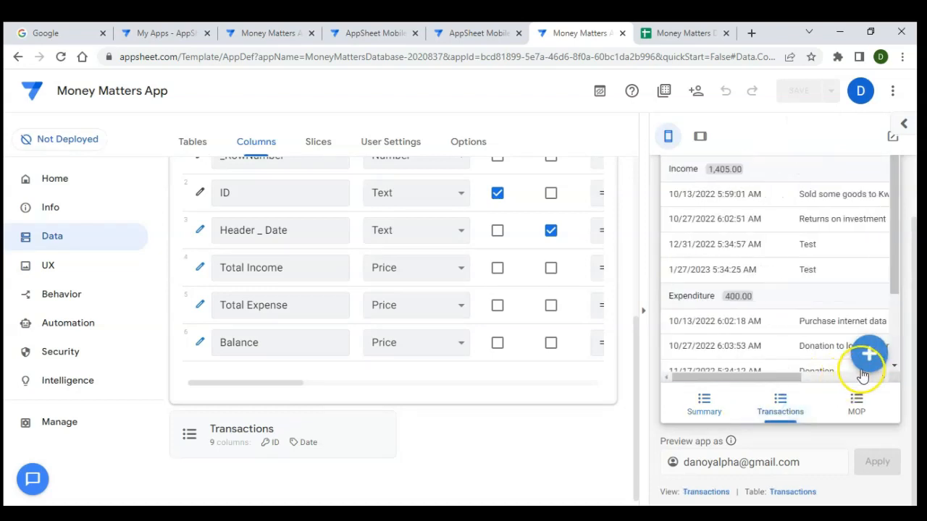
left_click(869, 357)
left_click(759, 254)
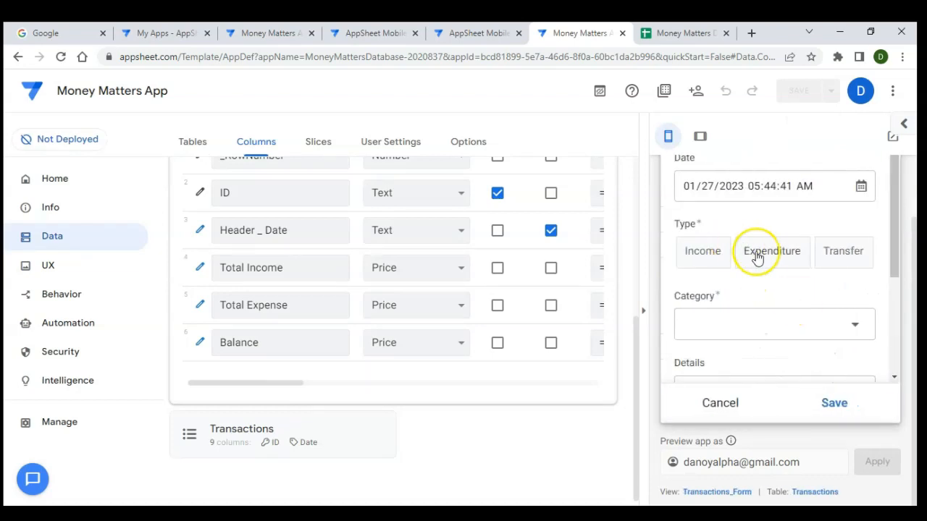
left_click(774, 317)
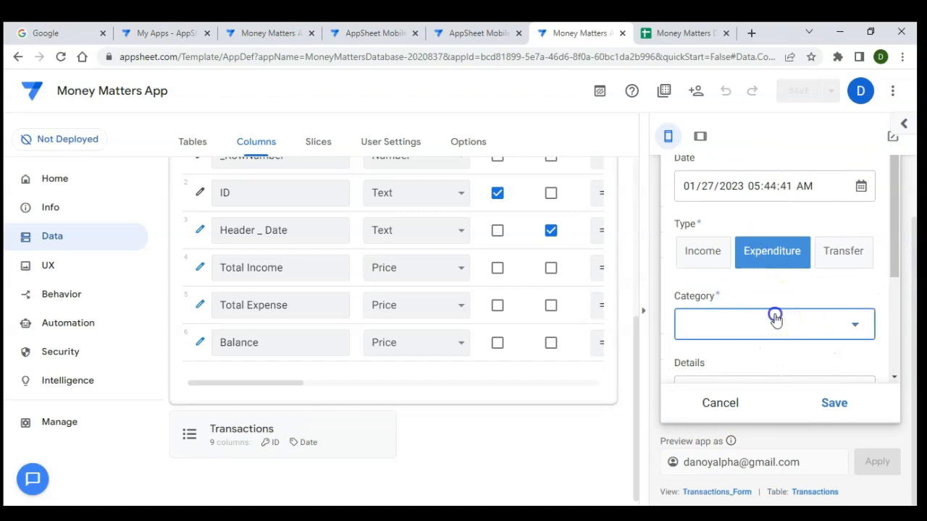
left_click(737, 277)
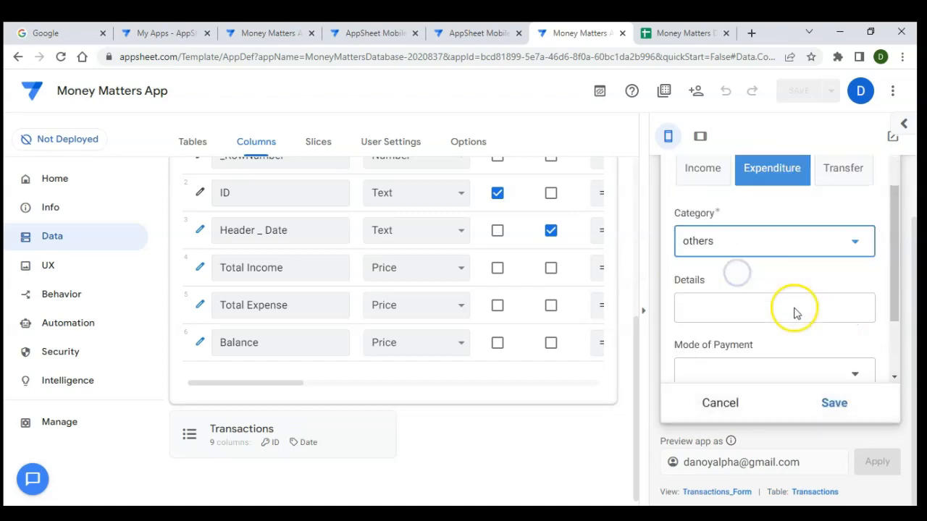
left_click(760, 295)
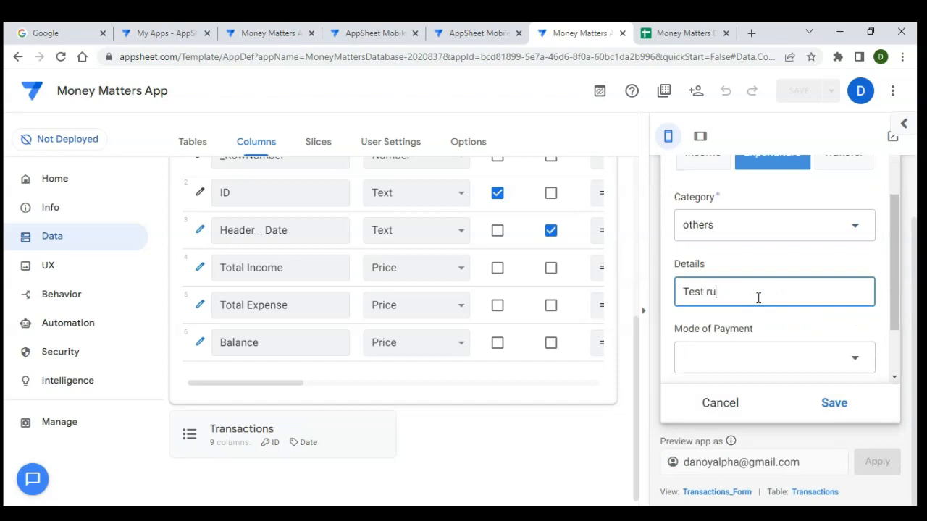
left_click(771, 365)
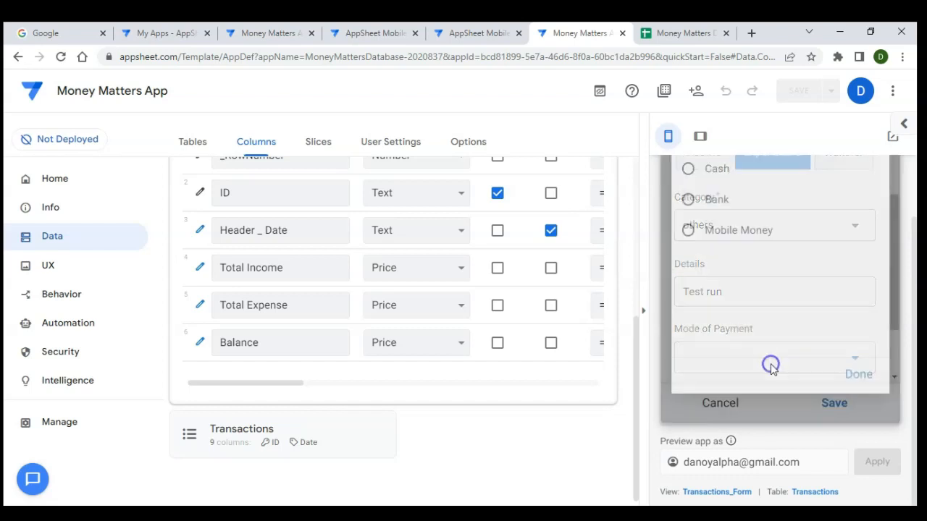
left_click(718, 216)
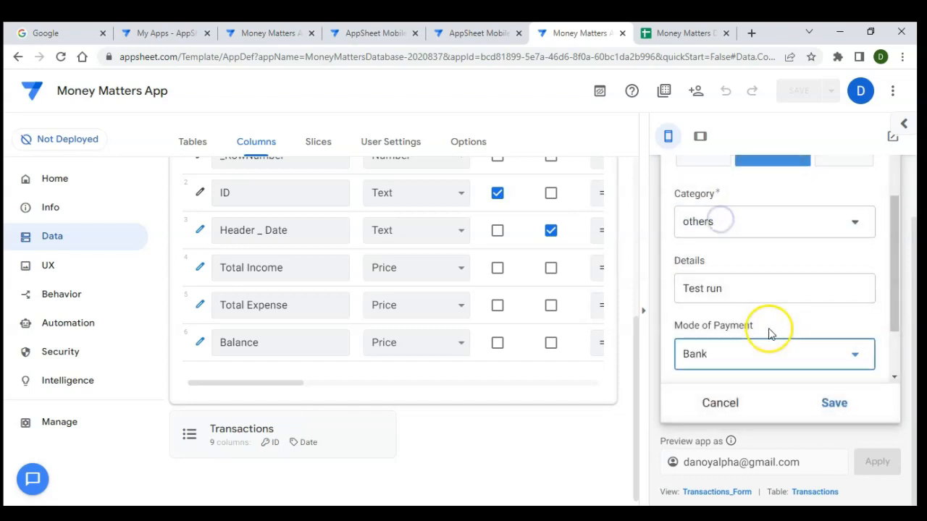
left_click(744, 352)
type("100")
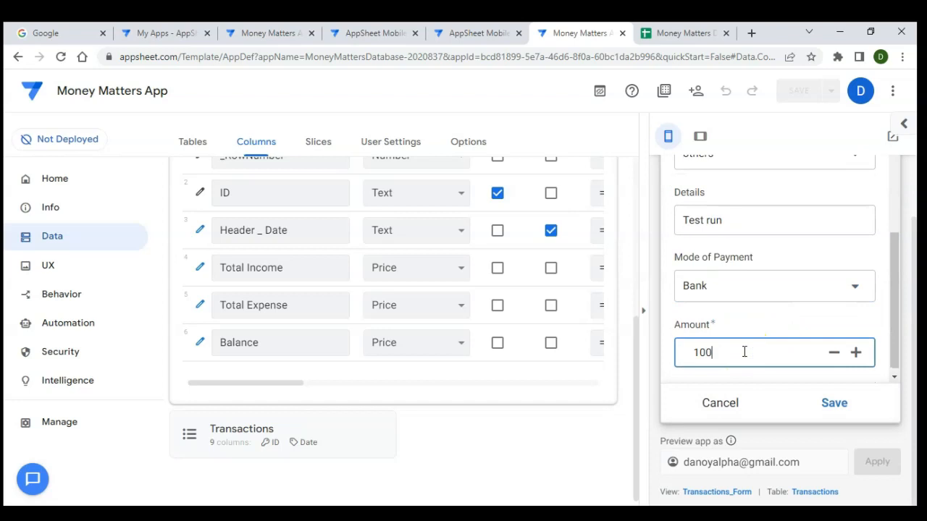
left_click(834, 406)
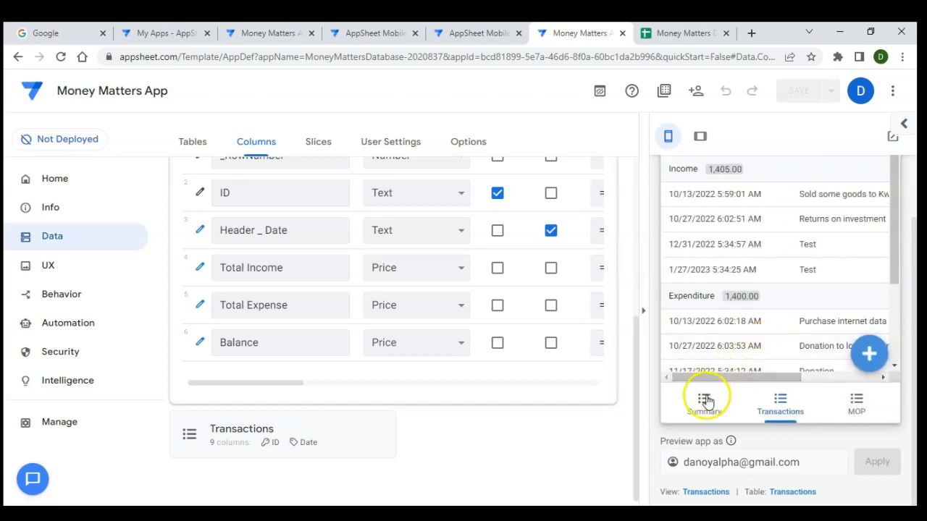
Check the Balance label and totals in the Summary view, and return to the Transactions list
left_click(705, 400)
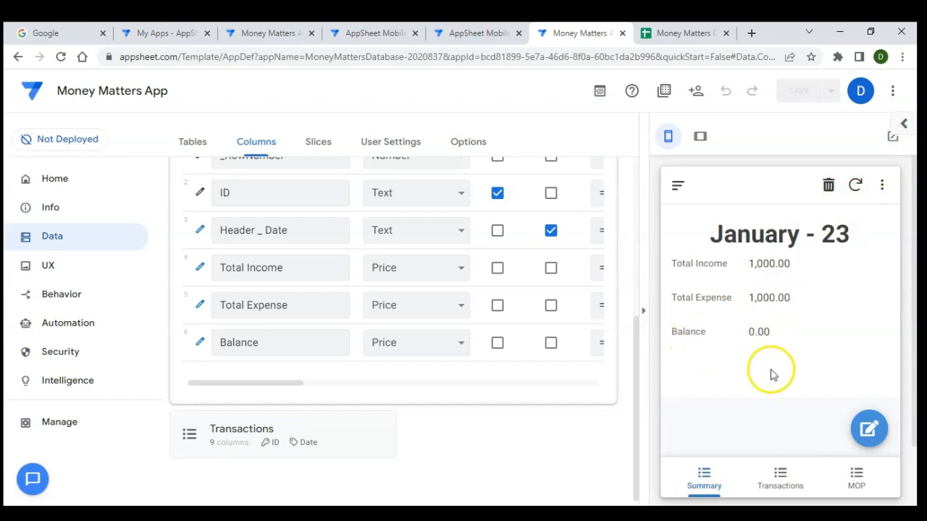
scroll(775, 381, "down", 1)
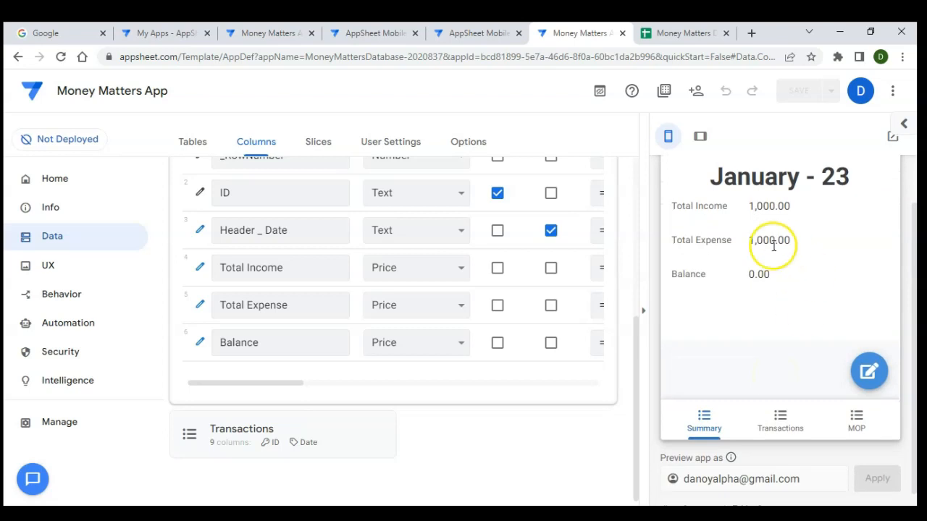
left_click(797, 411)
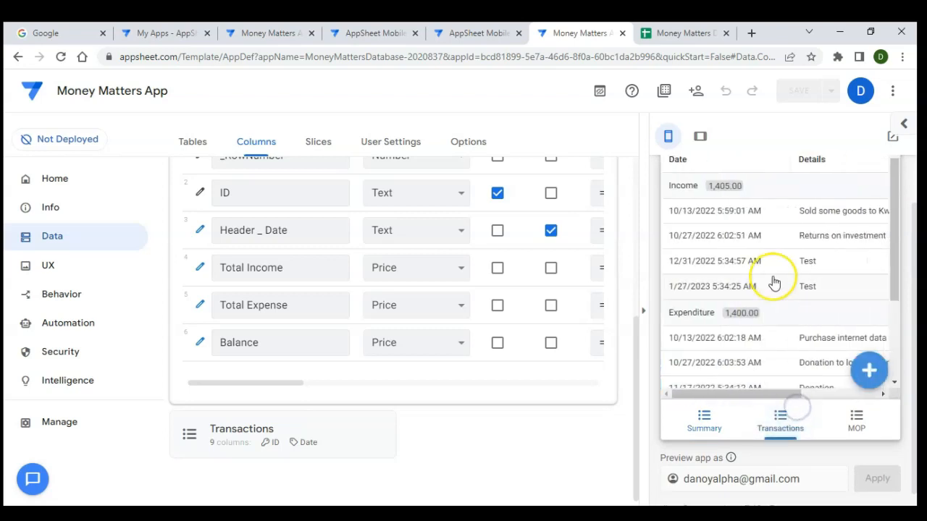
Set the Transactions view's position to menu and check its entry in the preview's app menu
scroll(774, 282, "up", 1)
scroll(714, 388, "down", 3)
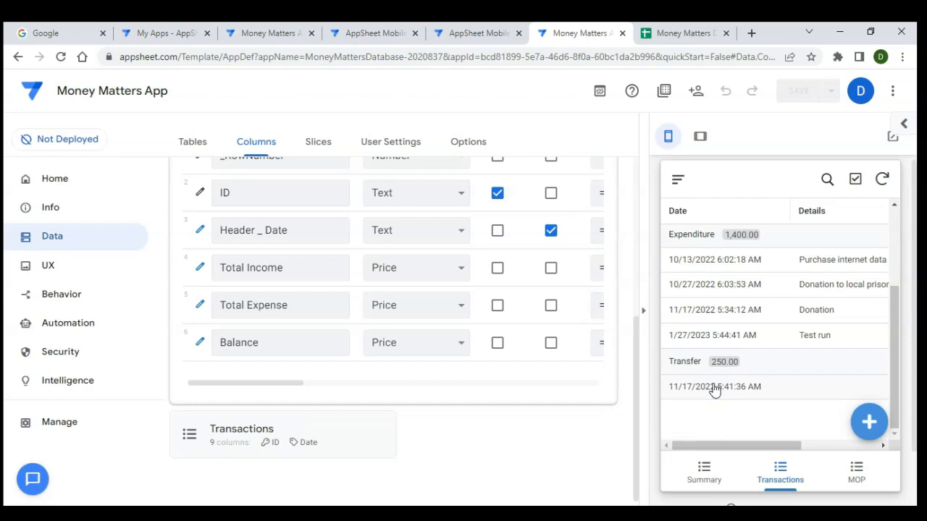
left_click(61, 276)
scroll(263, 294, "down", 5)
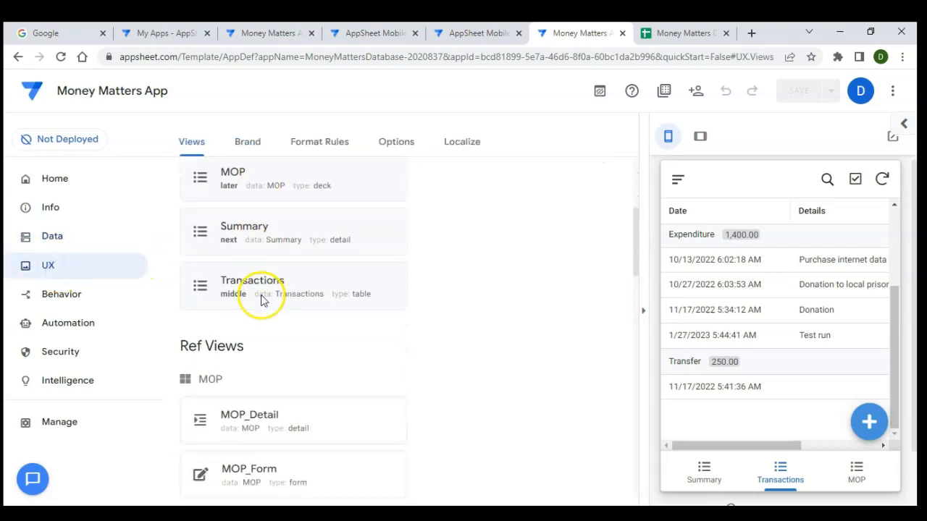
left_click(339, 278)
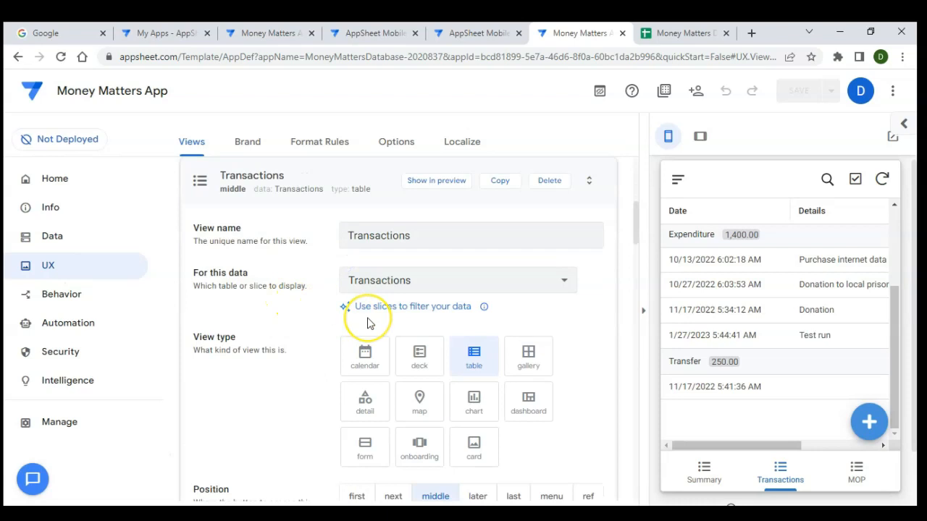
scroll(368, 323, "down", 1)
scroll(289, 352, "down", 2)
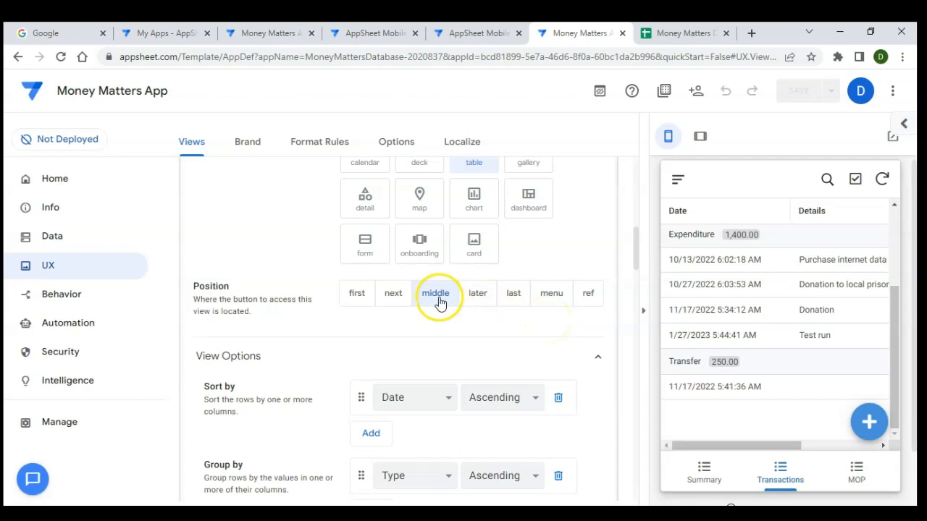
left_click(558, 301)
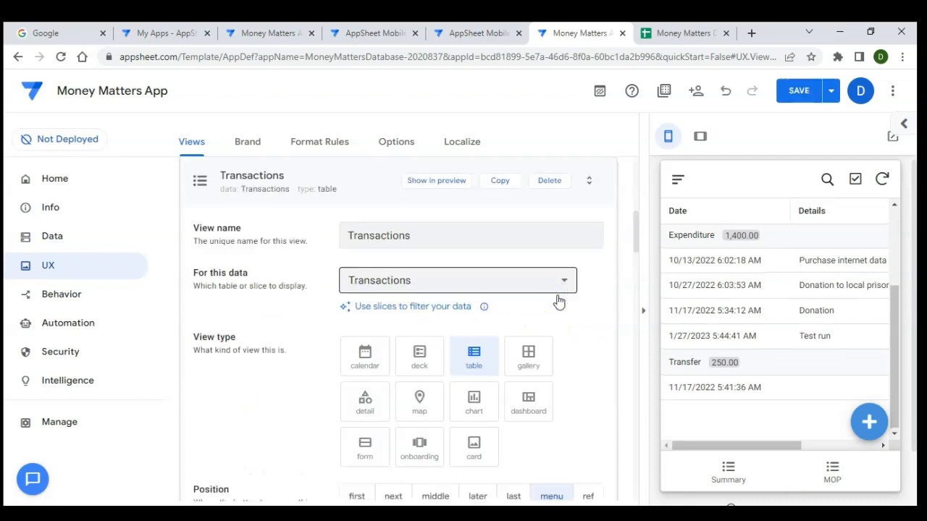
scroll(541, 335, "down", 2)
scroll(542, 335, "down", 3)
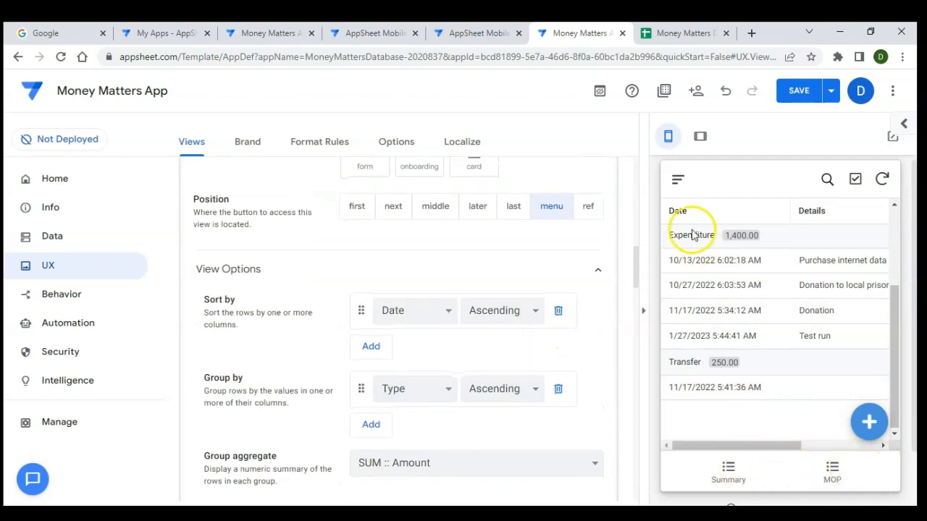
left_click(679, 181)
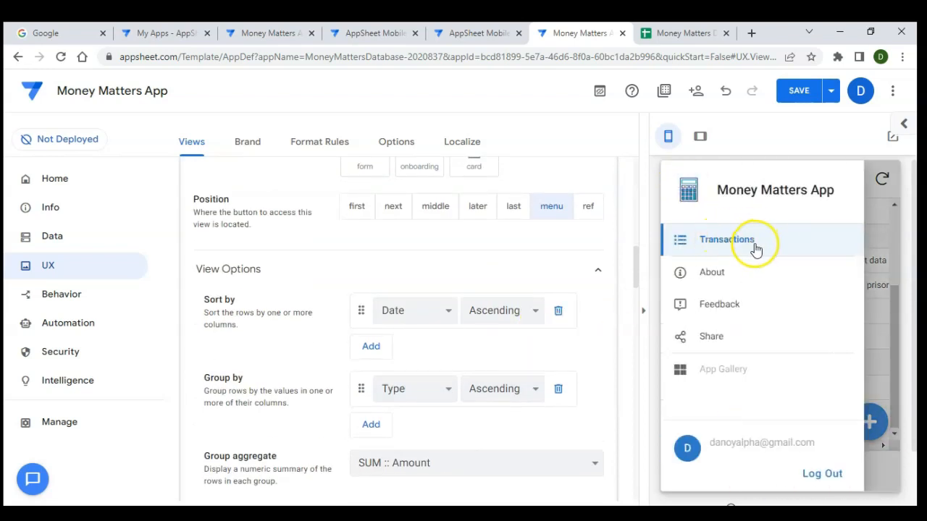
Rename the Transactions view as "All Transactions" and collapse its settings
scroll(491, 321, "up", 6)
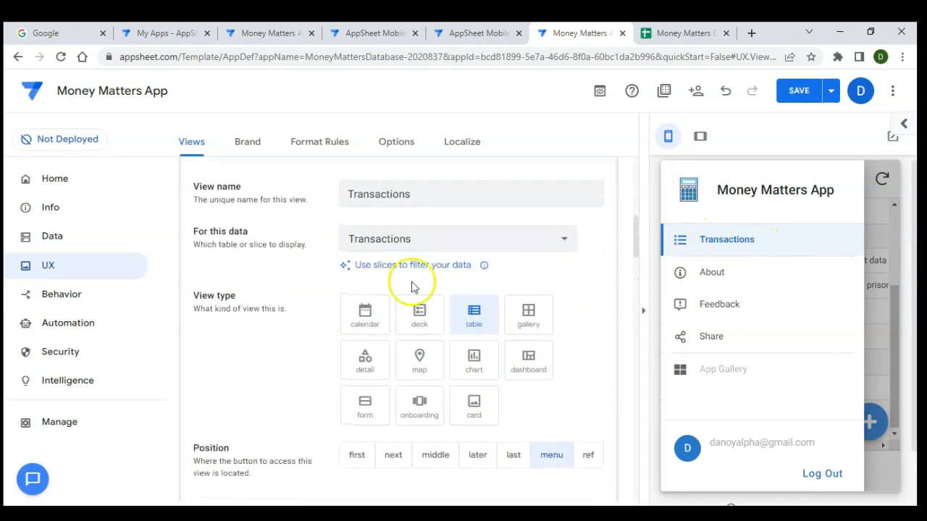
left_click(349, 194)
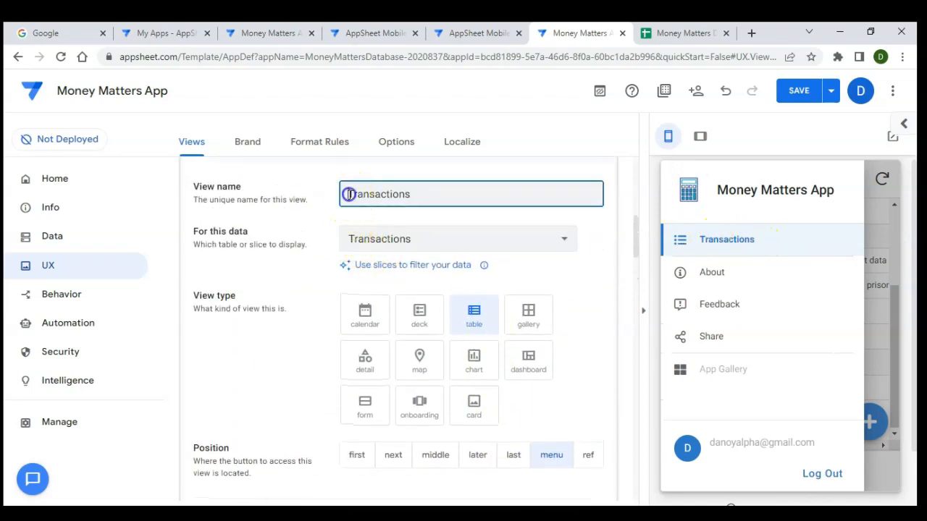
type("A")
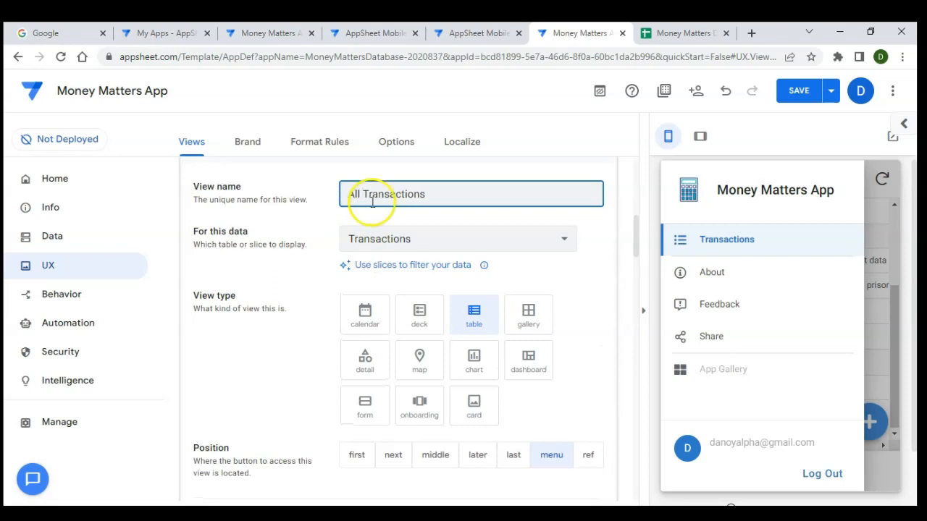
type("ll")
scroll(406, 217, "up", 1)
left_click(368, 211)
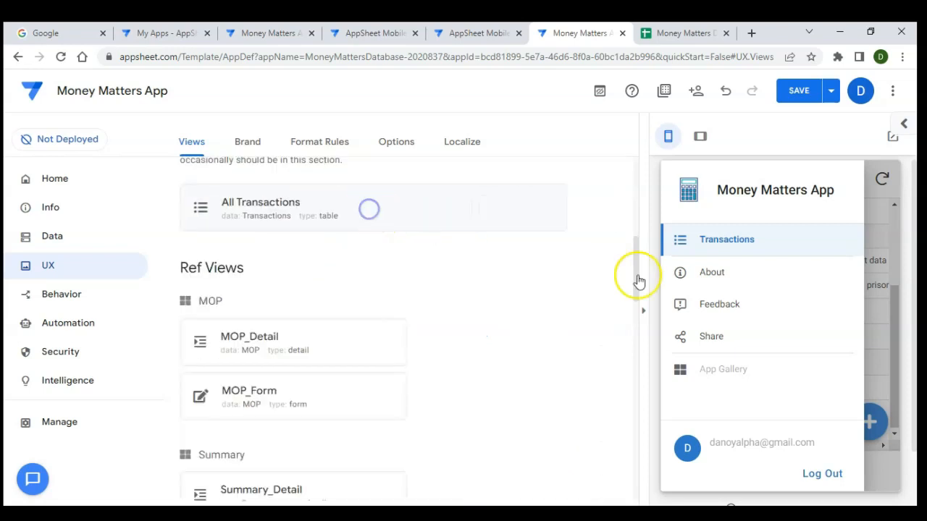
Close the preview's app menu and look through the Summary and MOP views
left_click(872, 352)
left_click(729, 471)
left_click(834, 472)
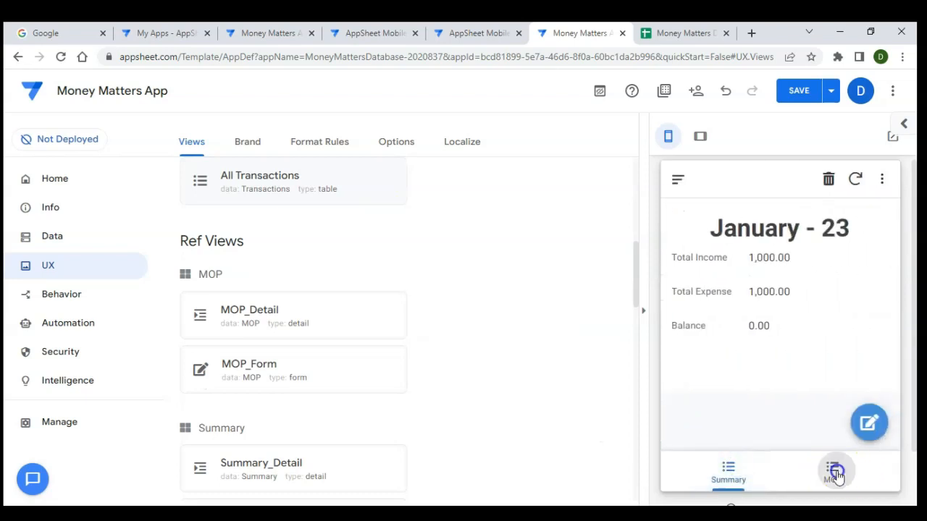
scroll(511, 316, "up", 2)
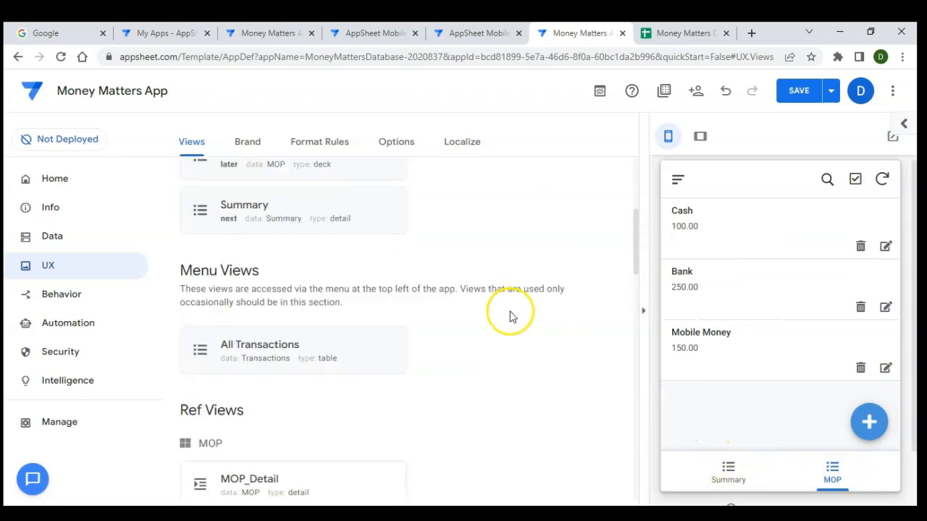
scroll(511, 316, "up", 1)
scroll(279, 328, "down", 1)
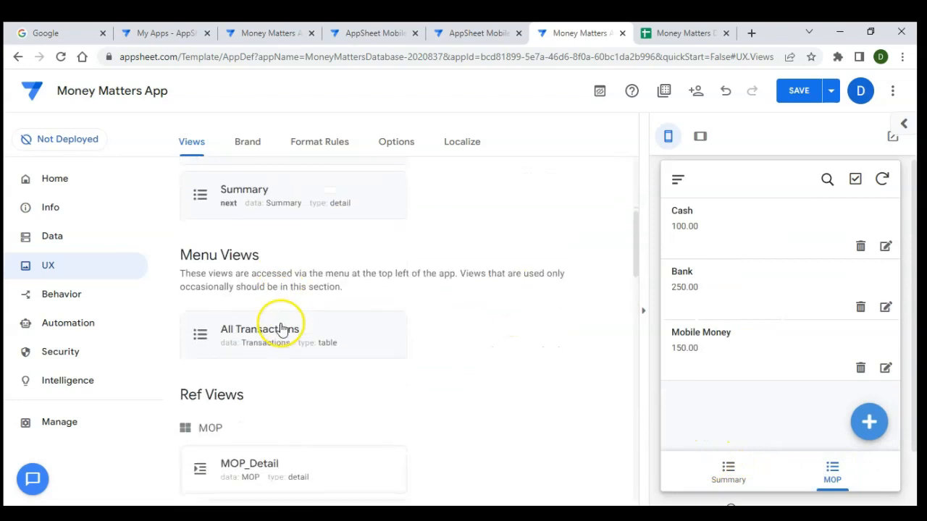
Duplicate the All Transactions view and name the copy "Transactions"
left_click(327, 331)
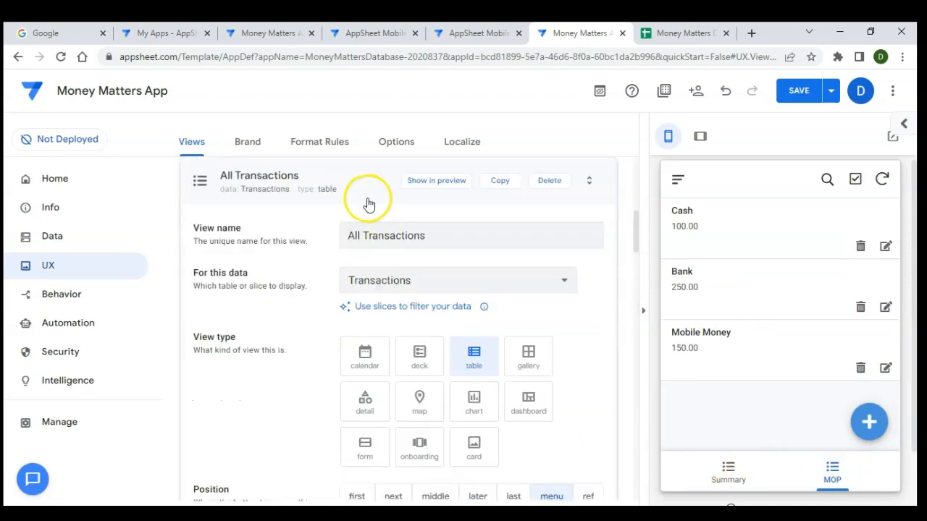
left_click(498, 184)
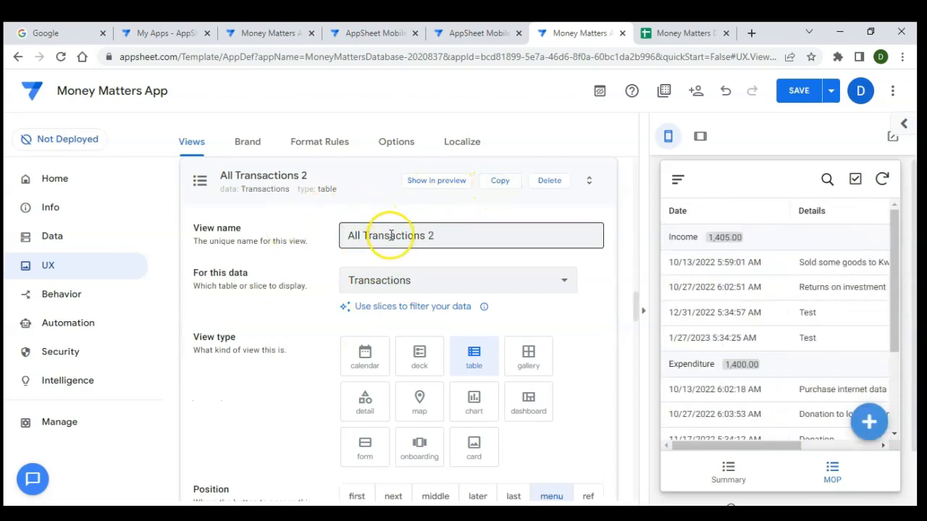
left_click(364, 236)
key("BackSpace")
key("BackSpace")
key("BackSpace")
key("BackSpace")
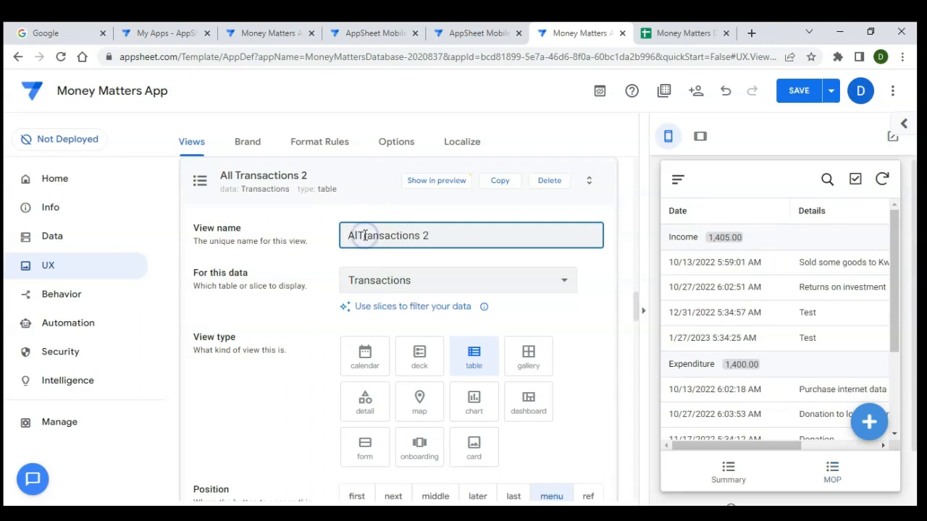
left_click(438, 237)
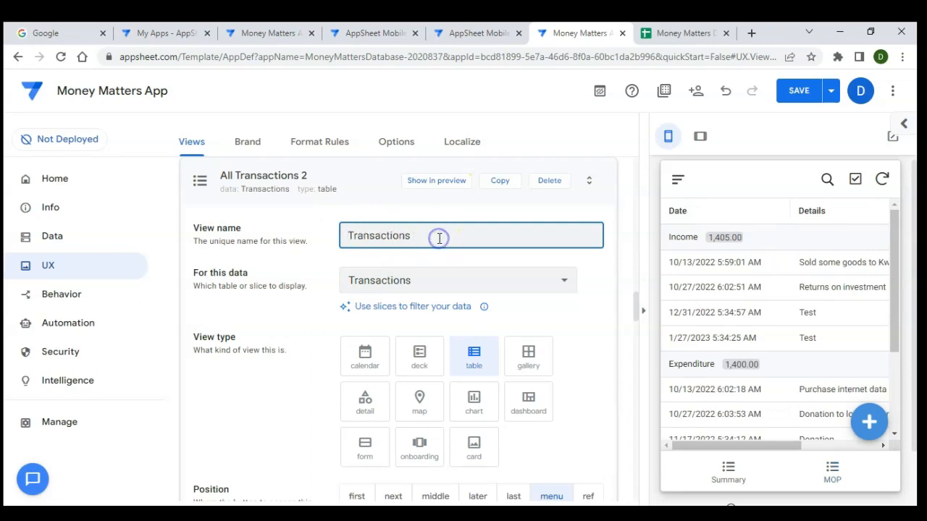
Set the copied Transactions view's position to middle and check the All Transactions entry in the preview's app menu
scroll(420, 282, "down", 3)
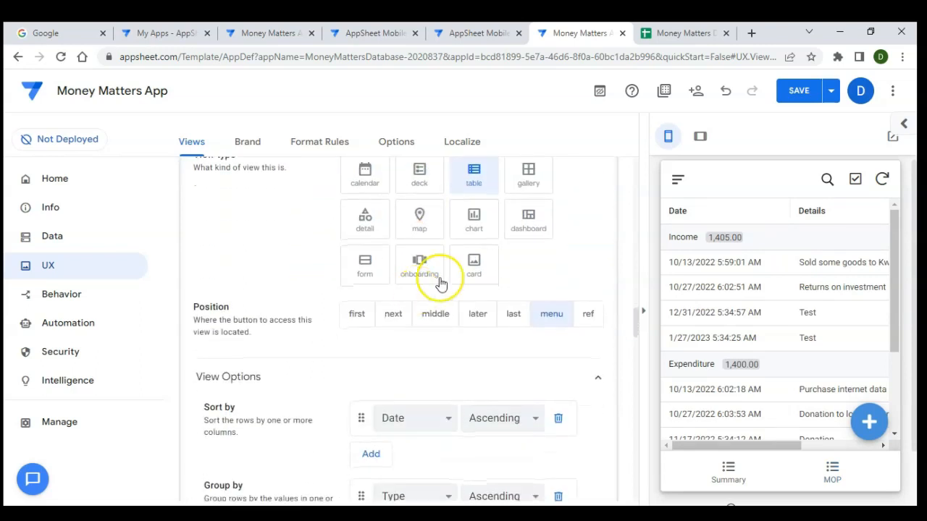
scroll(441, 325, "up", 3)
left_click(441, 321)
scroll(511, 321, "down", 3)
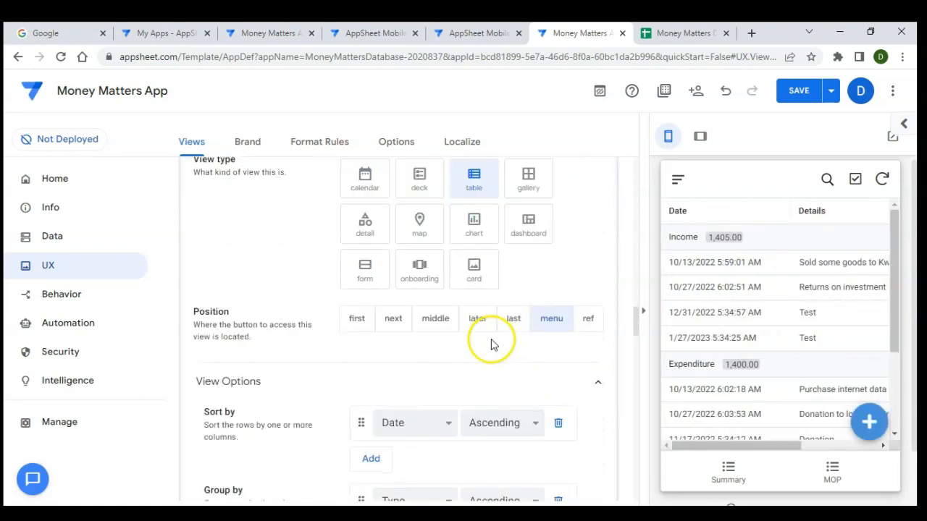
left_click(444, 323)
scroll(431, 316, "down", 2)
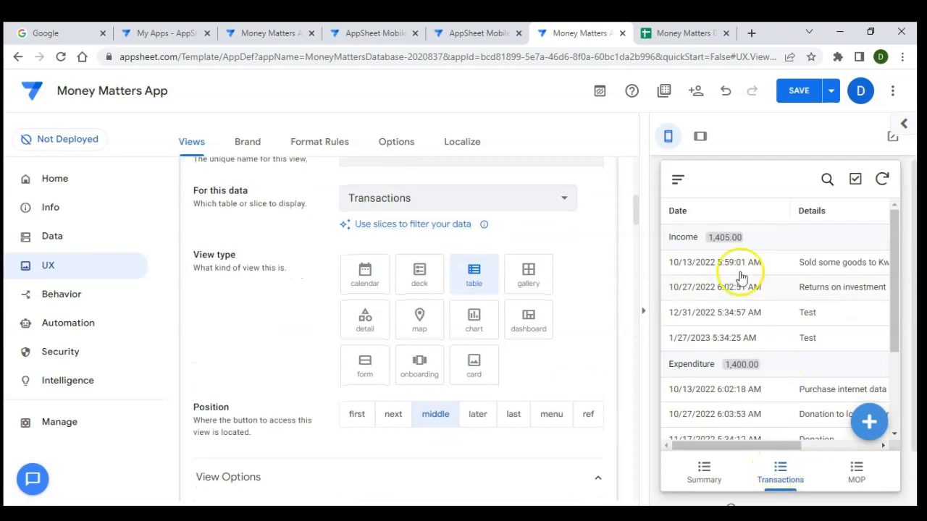
left_click(678, 184)
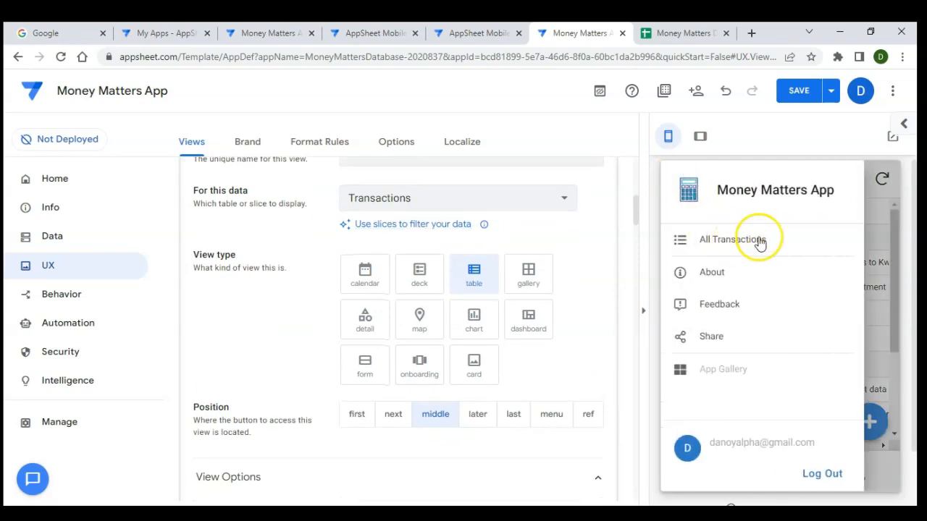
left_click(877, 214)
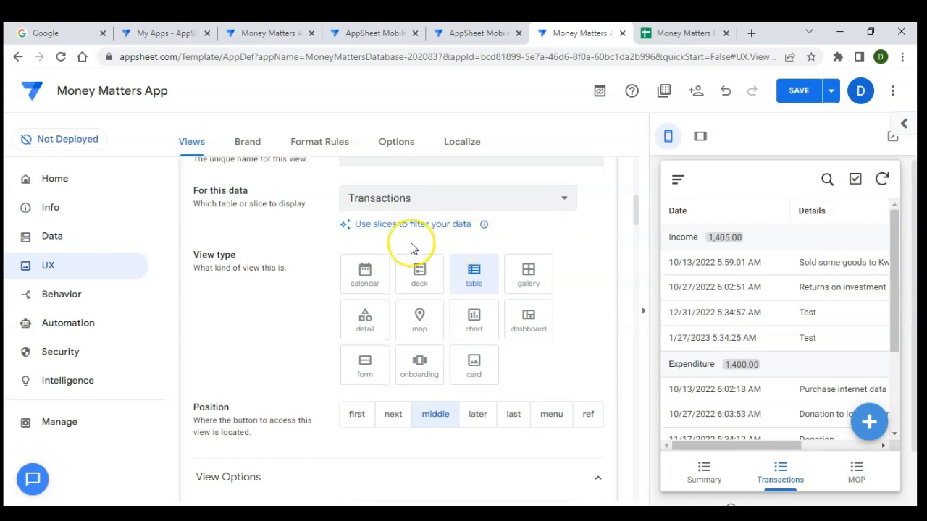
Create a new blank slice in the app's data without using a suggestion
scroll(411, 247, "up", 1)
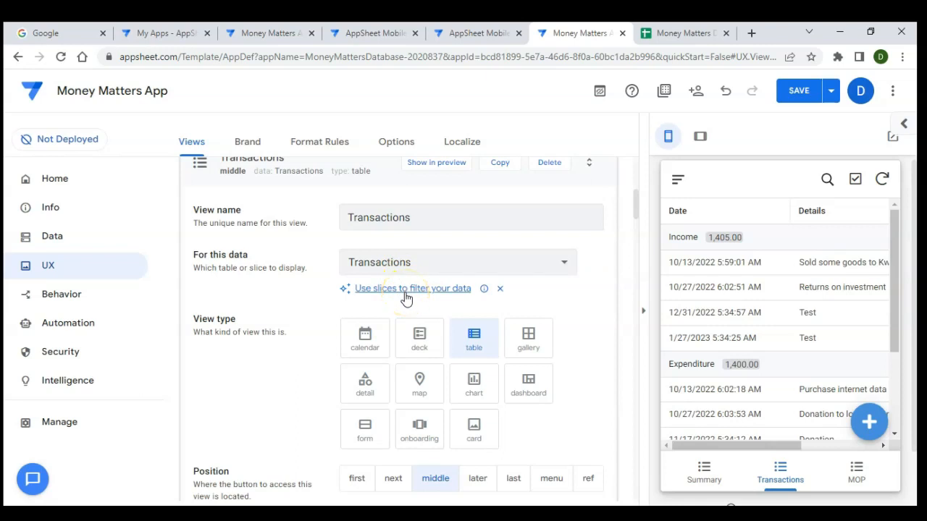
scroll(333, 257, "up", 1)
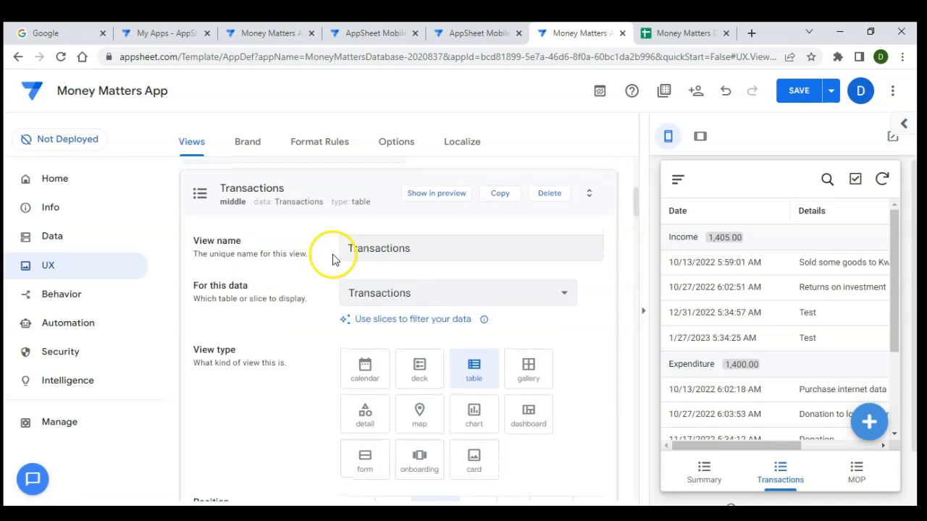
left_click(95, 233)
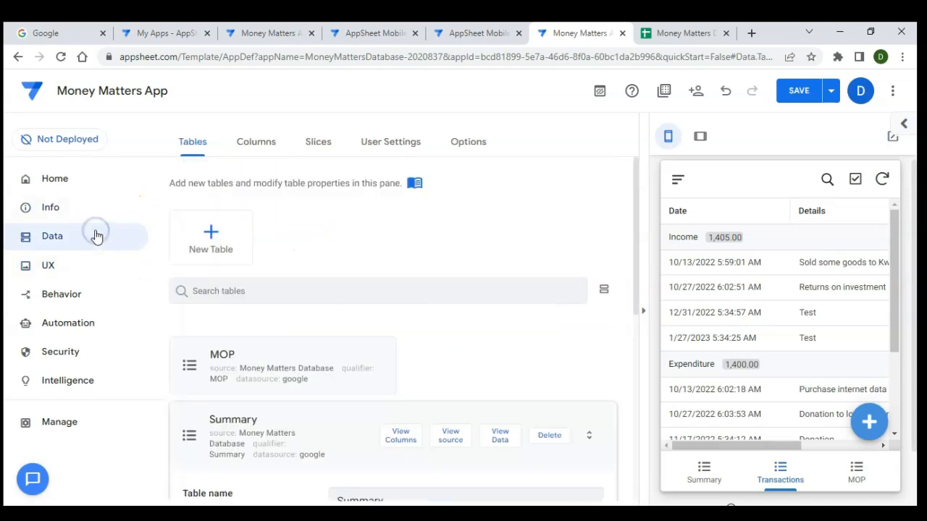
left_click(315, 147)
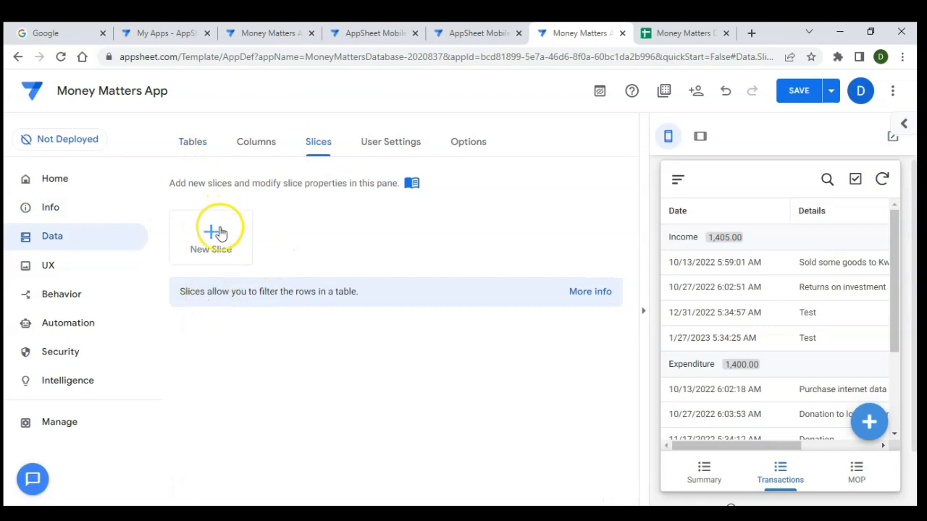
left_click(219, 232)
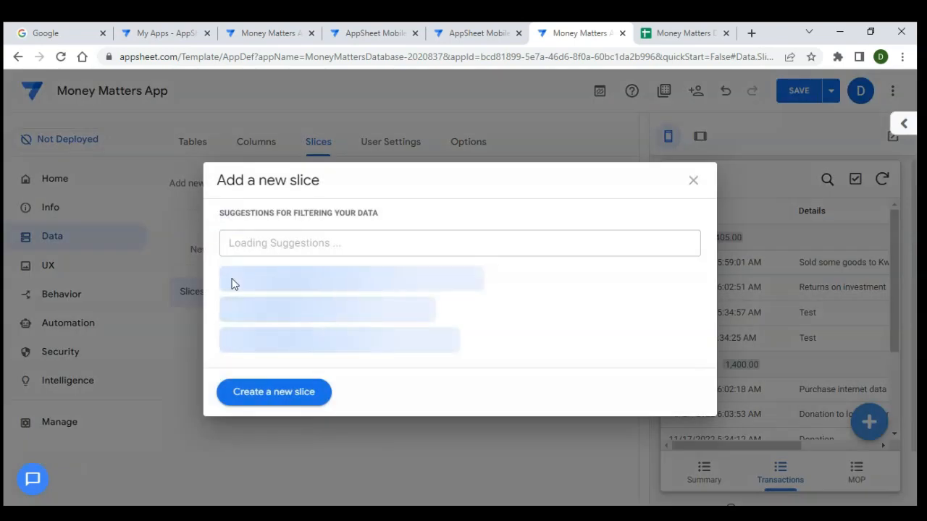
left_click(282, 392)
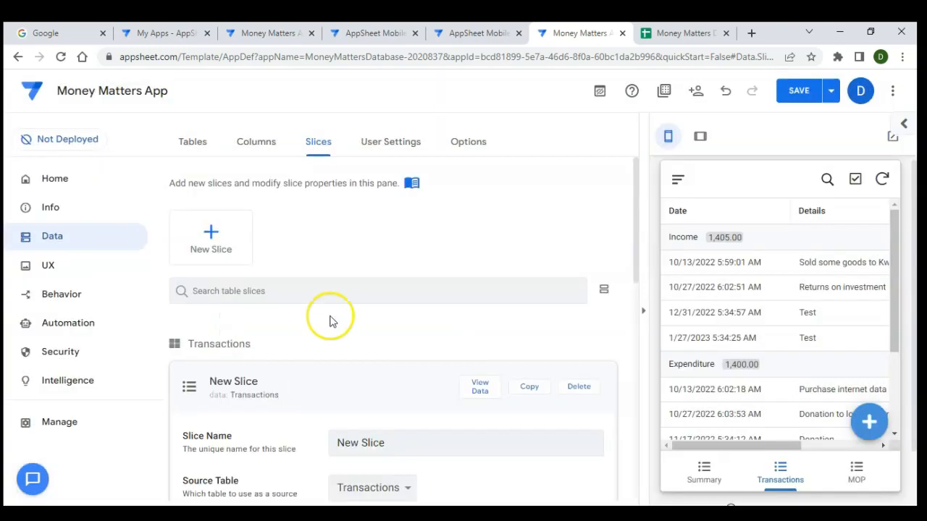
Name the new slice "Transaction for current" and keep Transactions as its source table
scroll(331, 313, "down", 5)
scroll(331, 314, "up", 5)
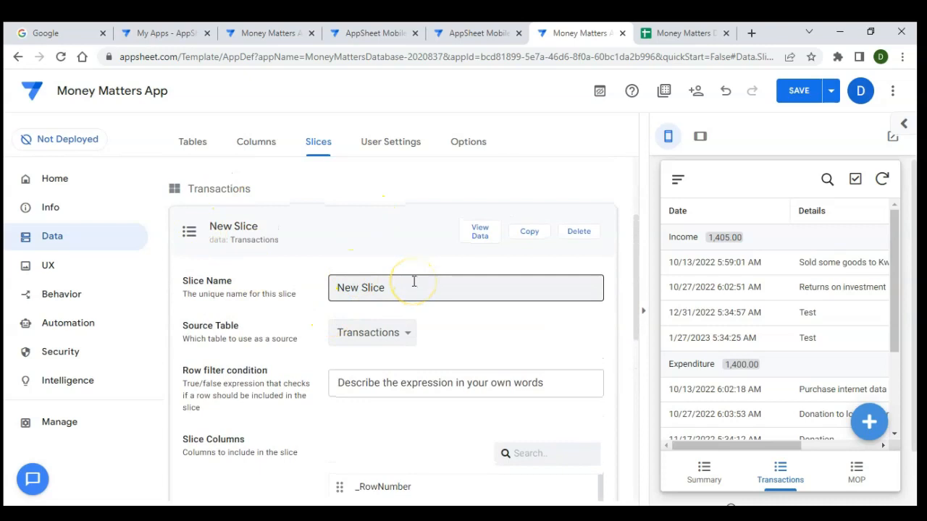
left_click_drag(409, 287, 296, 278)
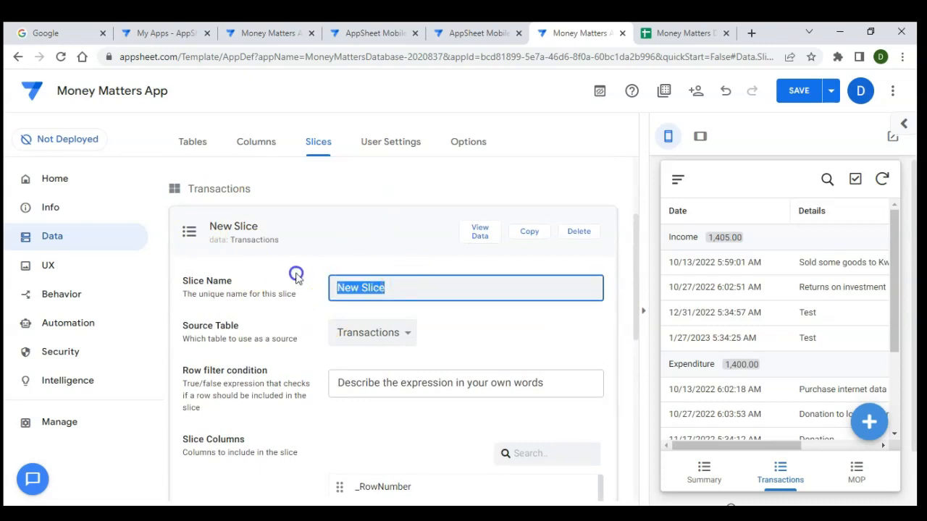
type("Transaction for current")
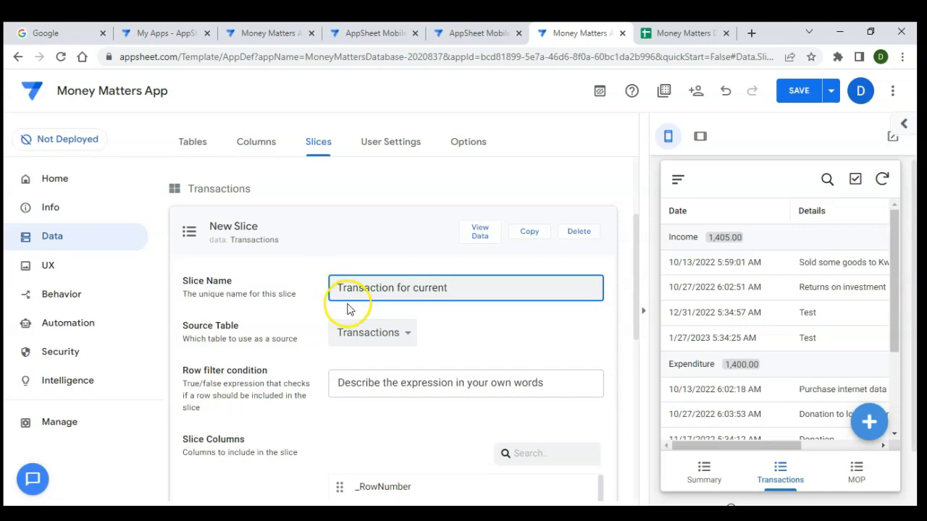
scroll(406, 333, "down", 1)
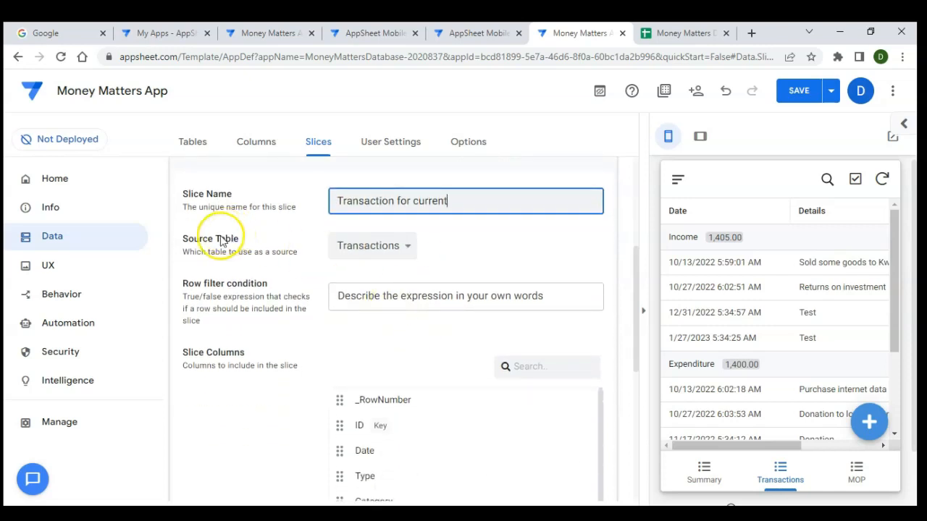
left_click(395, 241)
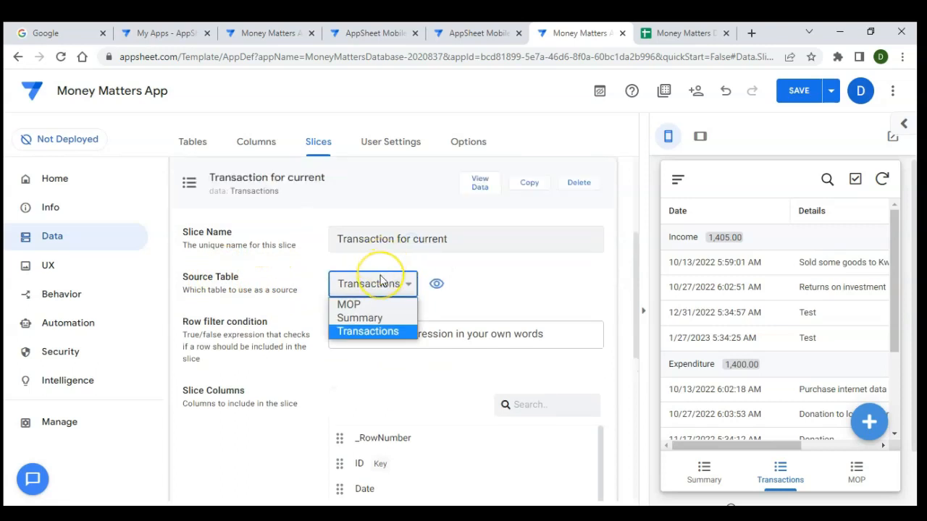
left_click(478, 298)
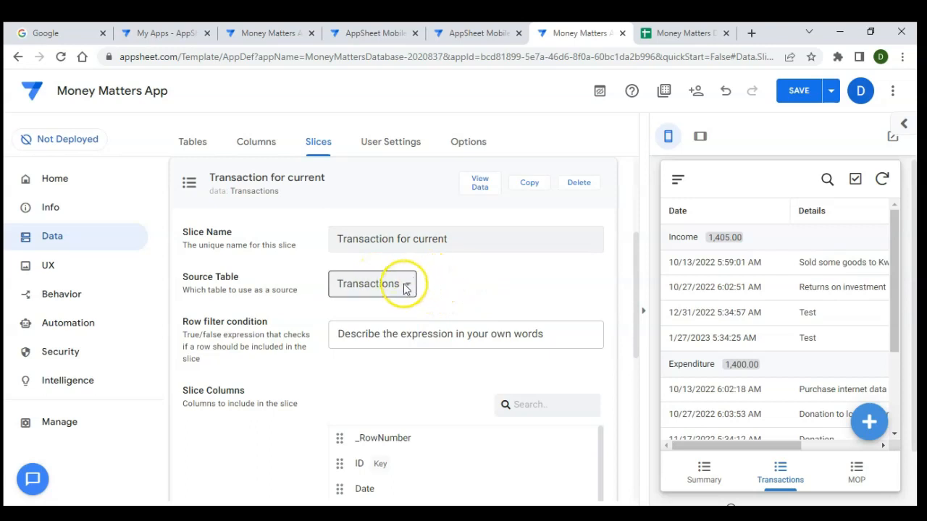
Create a custom row filter expression for the slice: [Date]>(EOMONTH(TODAY(),-1))
scroll(420, 283, "down", 1)
mouse_move(369, 218)
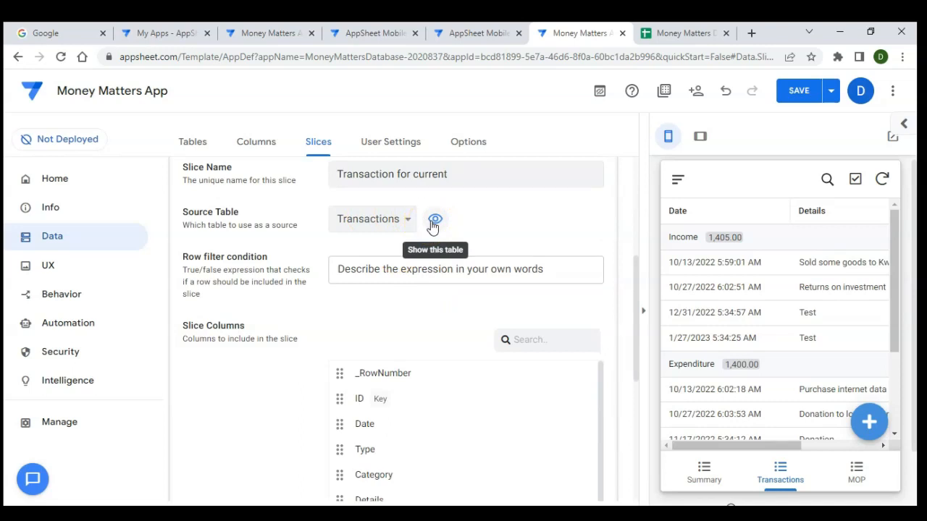
scroll(340, 265, "down", 1)
left_click(326, 188)
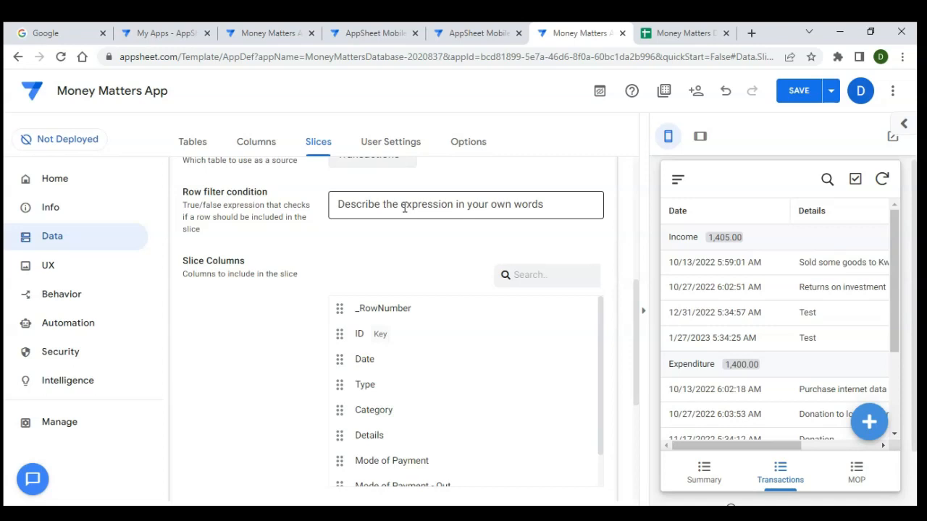
left_click(384, 206)
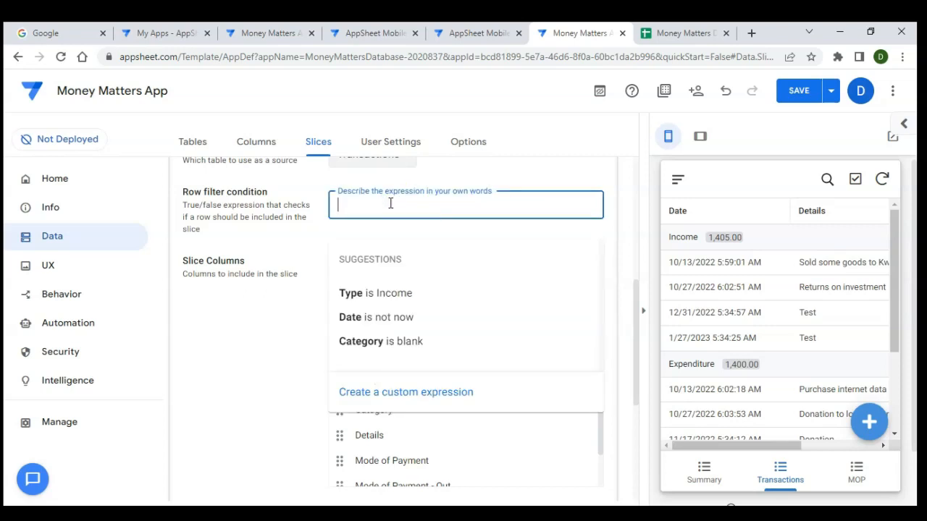
left_click(403, 394)
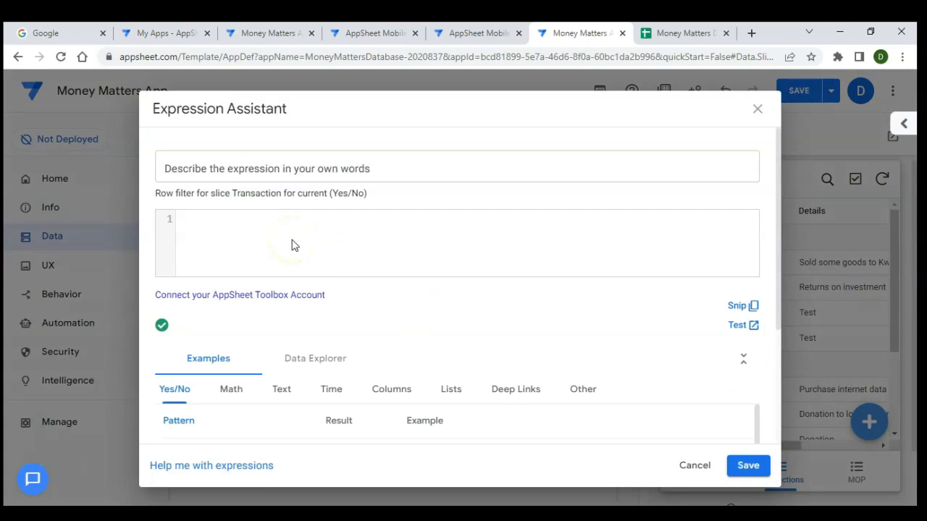
type("[da")
key("Return")
type(">(eo")
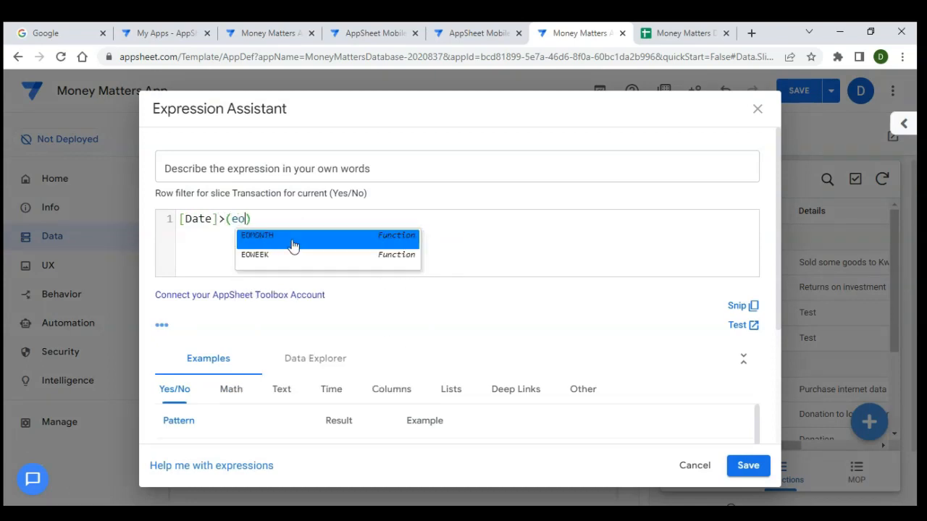
left_click(293, 244)
type("to")
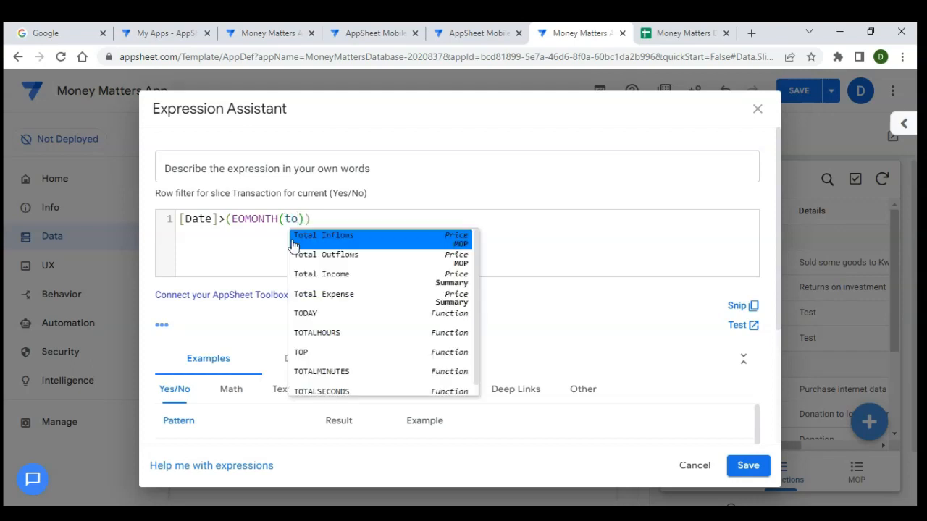
type("d")
left_click(293, 241)
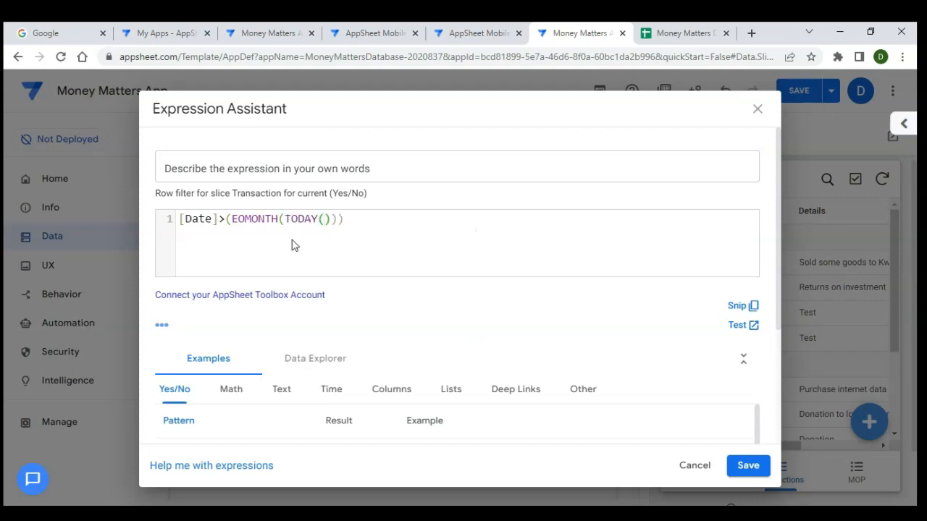
left_click(332, 220)
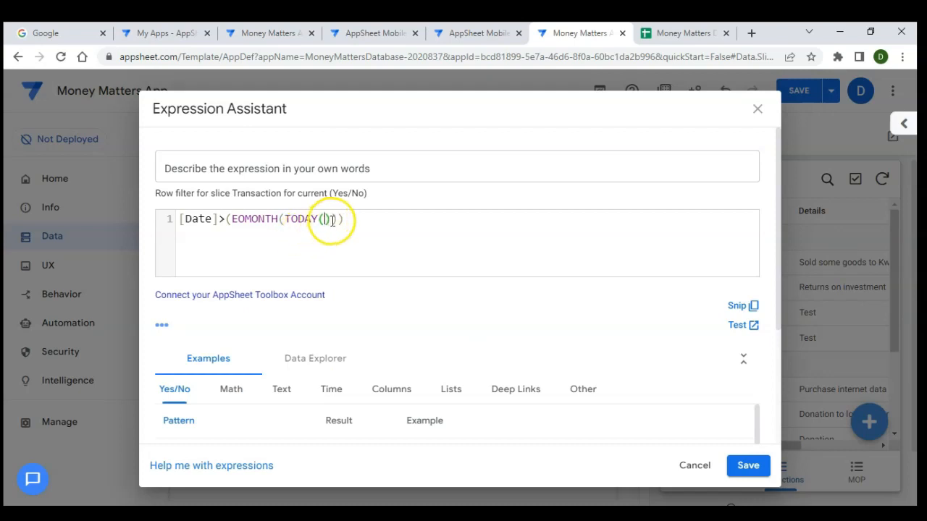
type(")")
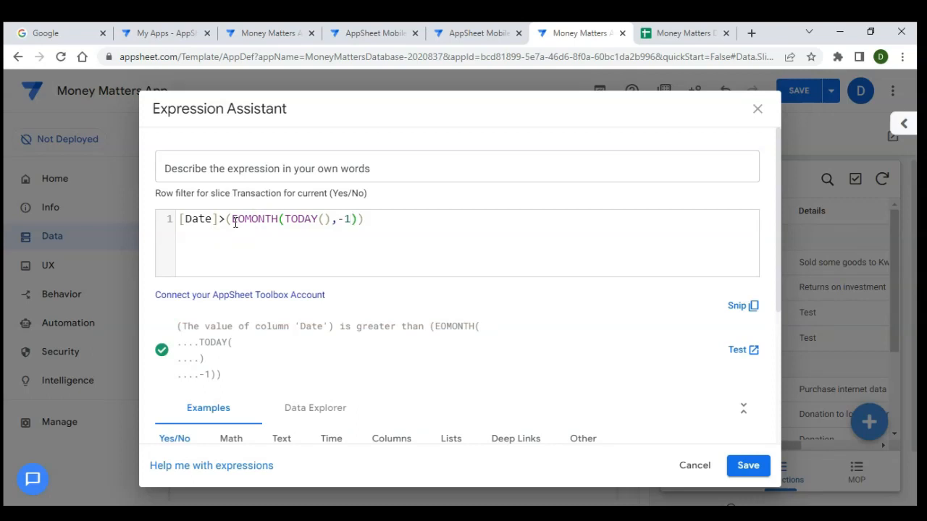
Add +0.99 after the EOMONTH function in the row filter expression and save it
left_click(358, 223)
left_click(438, 223)
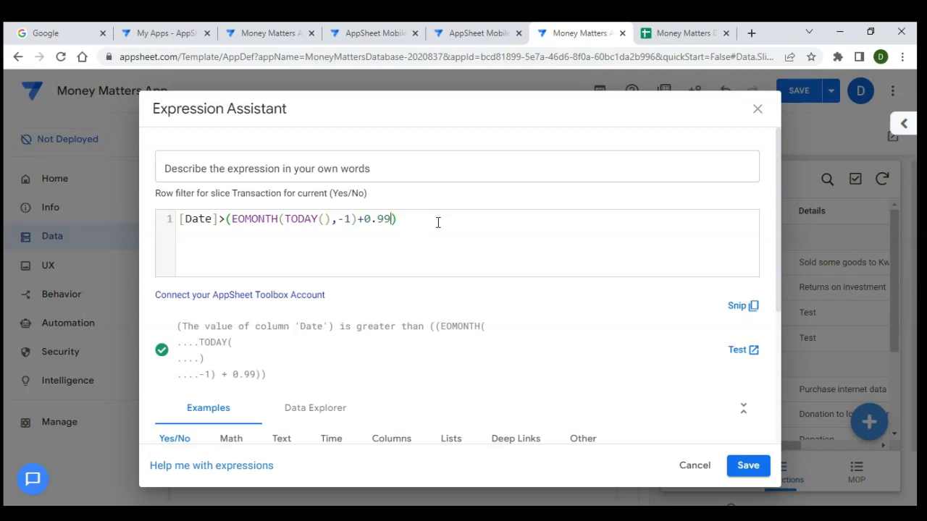
left_click(746, 467)
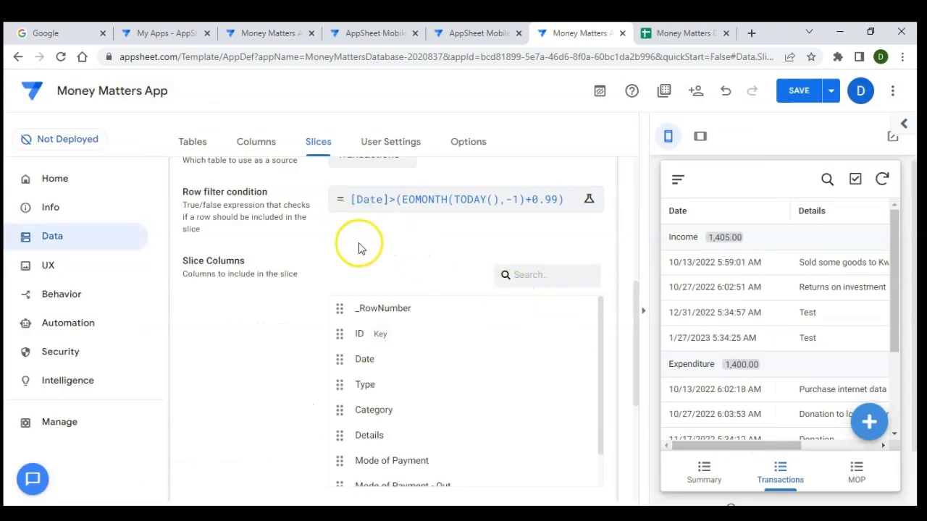
Remove the Type column from the slice's included columns and add it back
scroll(359, 249, "down", 3)
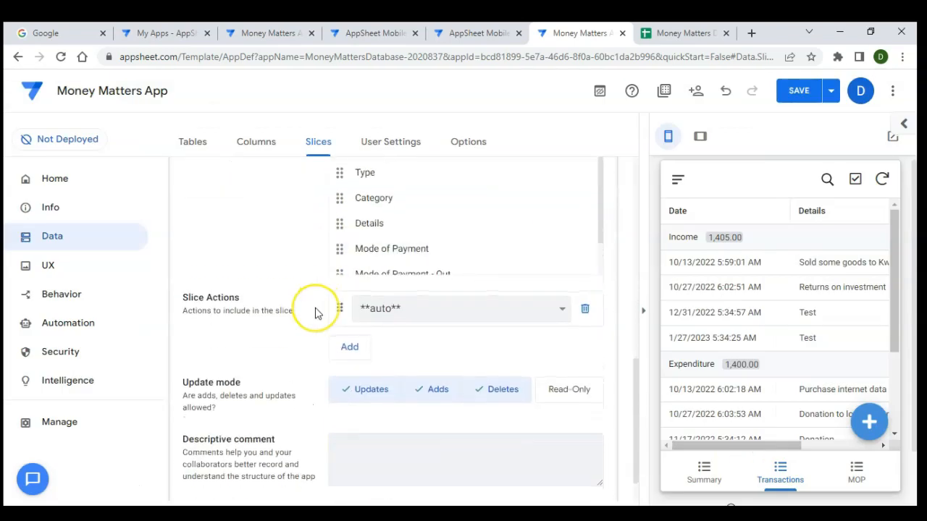
scroll(315, 312, "up", 3)
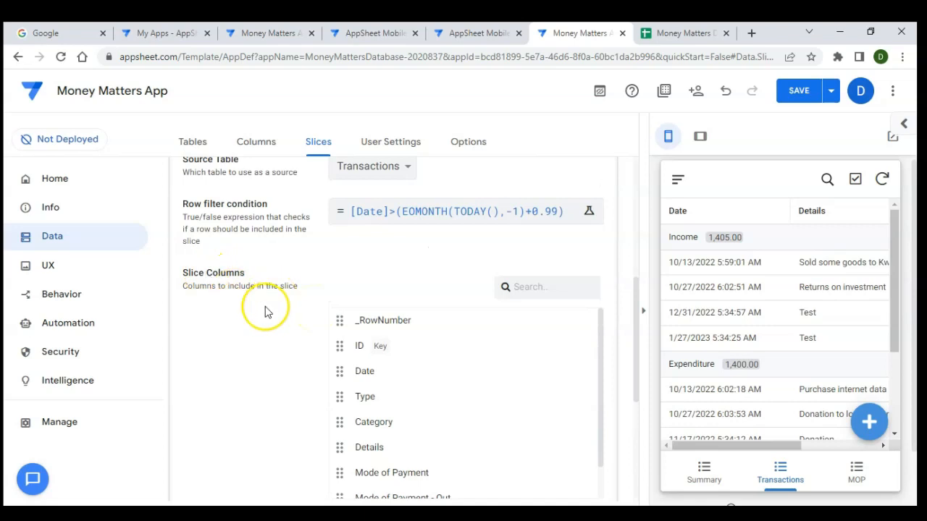
scroll(381, 374, "down", 1)
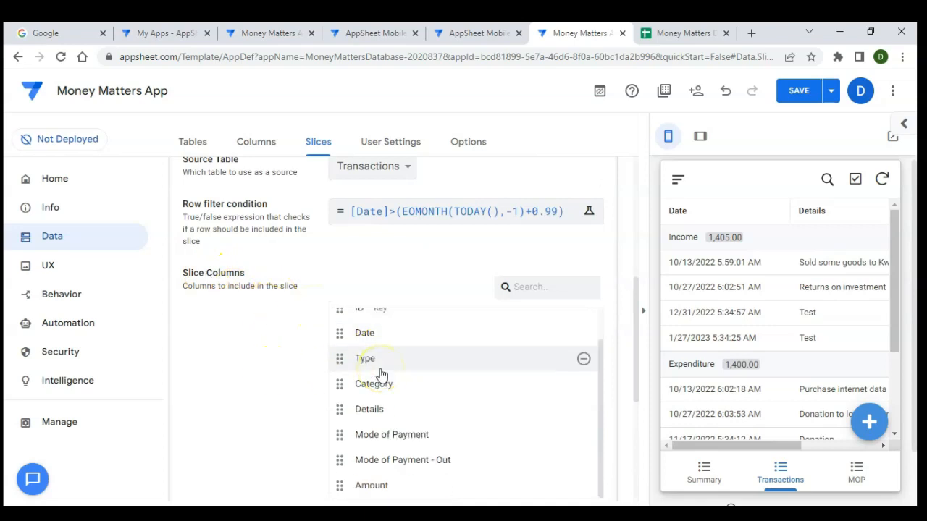
scroll(280, 379, "down", 1)
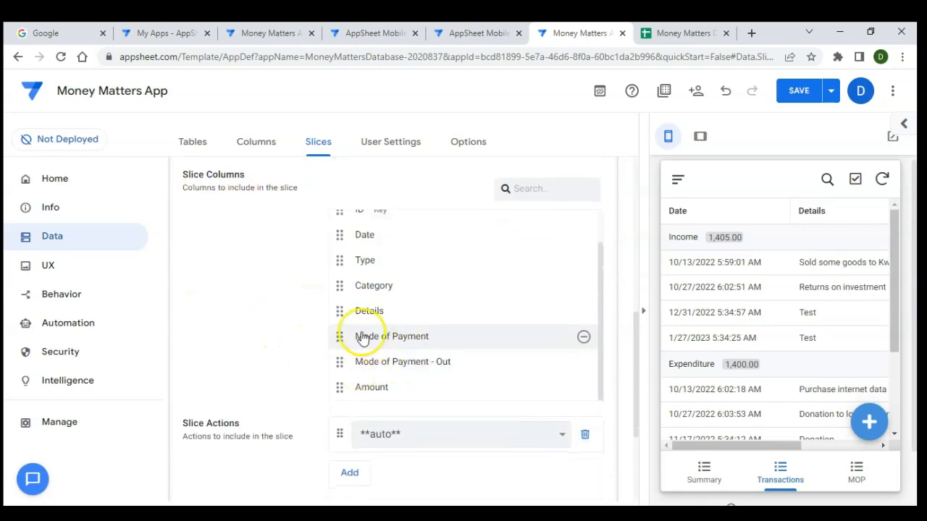
scroll(384, 278, "up", 1)
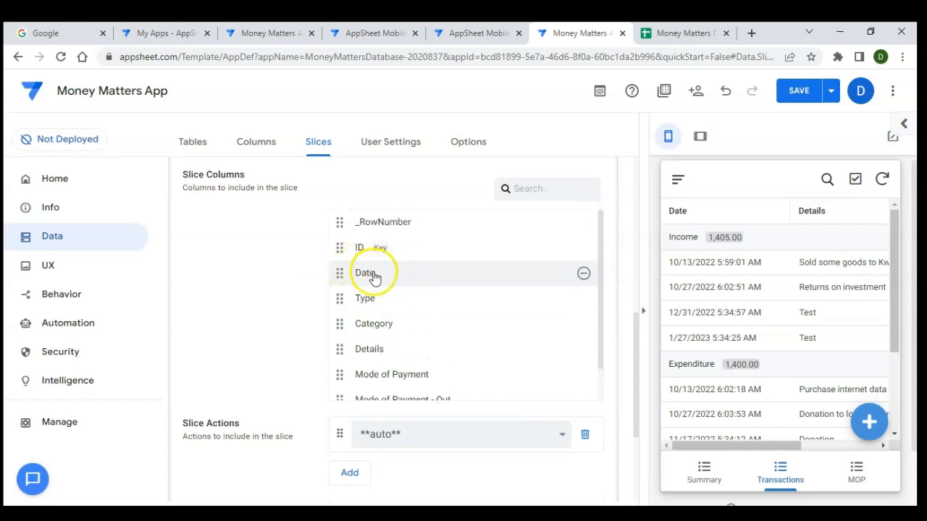
left_click(583, 300)
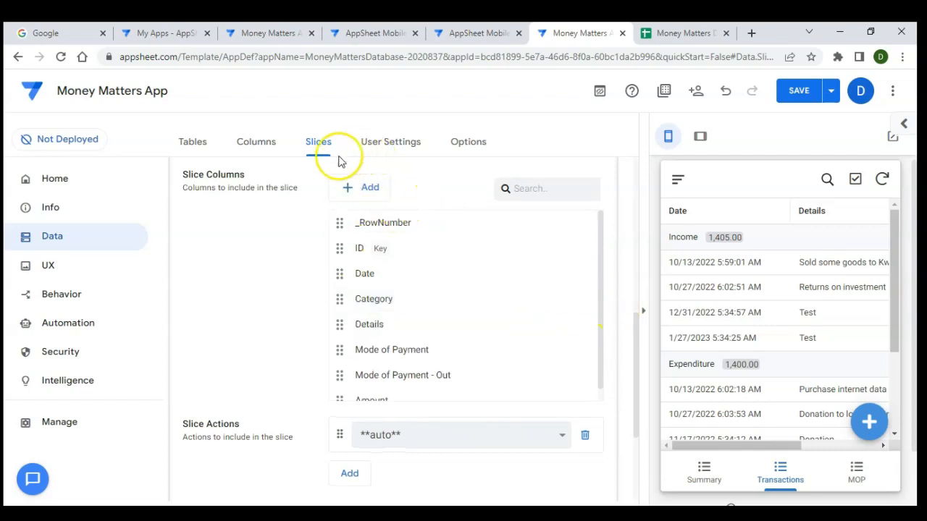
left_click(367, 189)
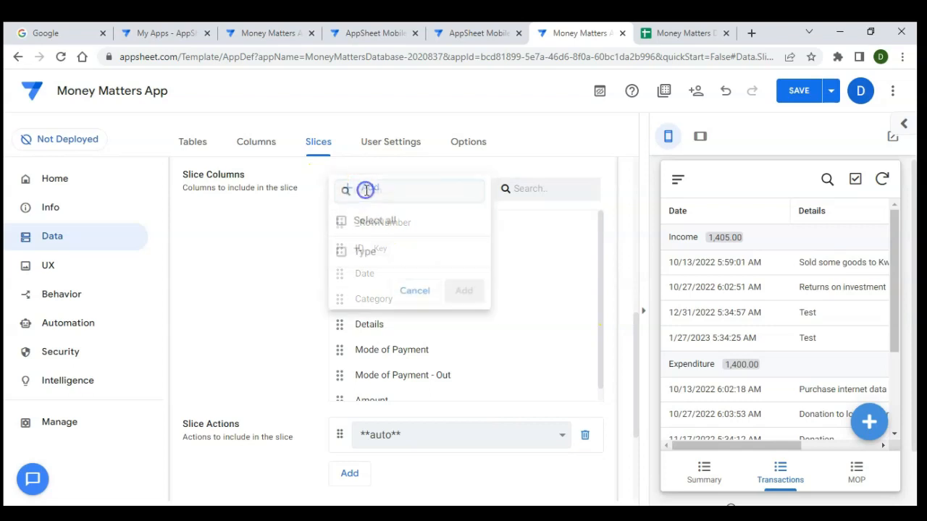
left_click(340, 261)
left_click(464, 297)
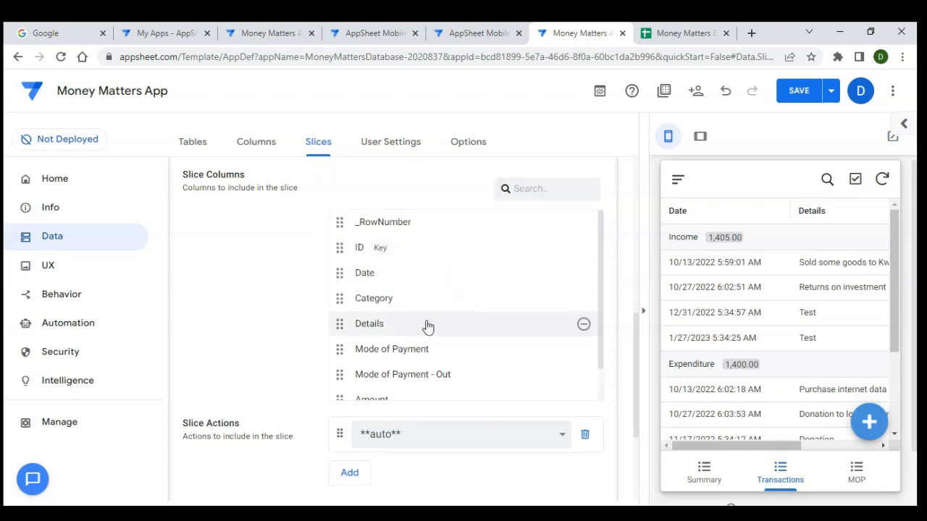
Review the slice's remaining settings, collapse the Transaction for current slice and save the app
scroll(307, 375, "down", 5)
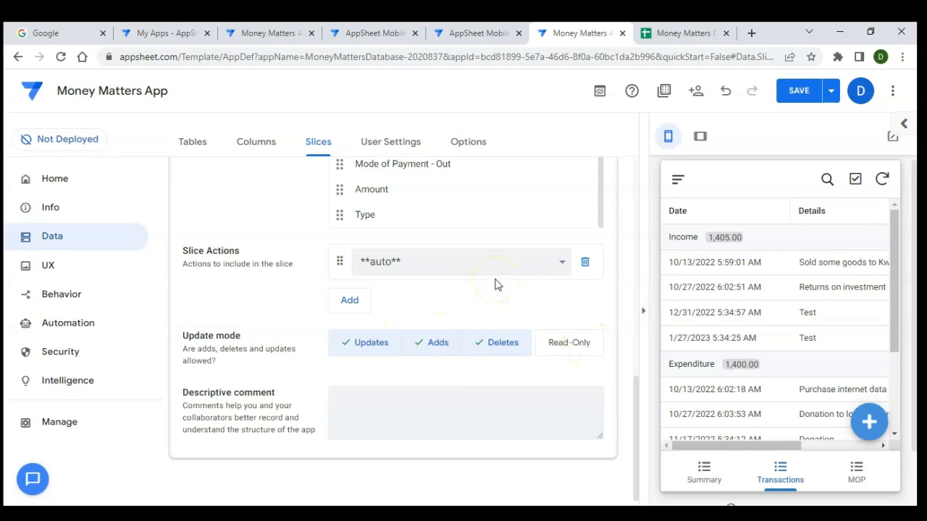
scroll(496, 284, "up", 10)
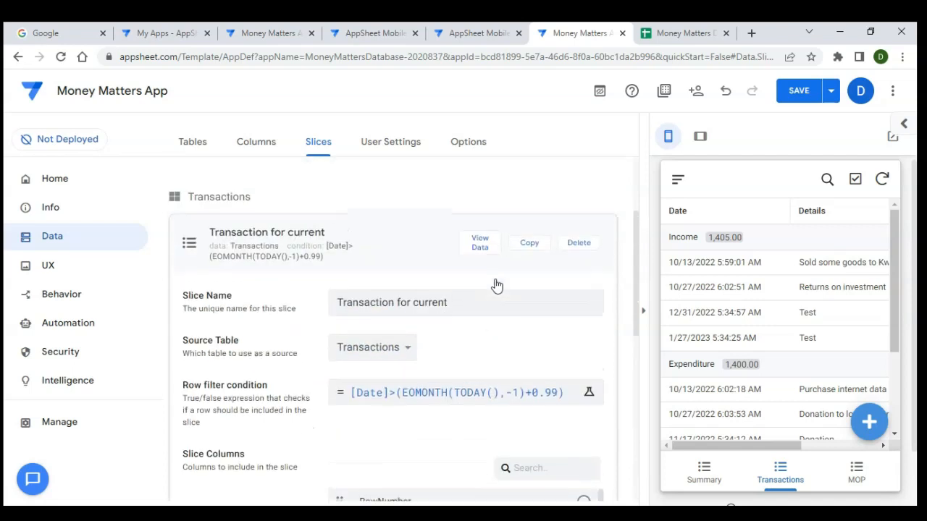
left_click(410, 273)
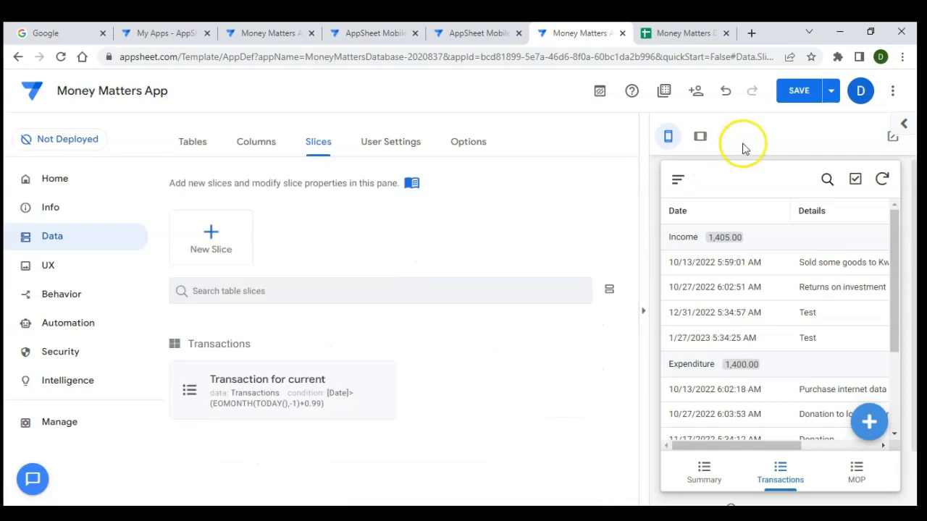
left_click(796, 92)
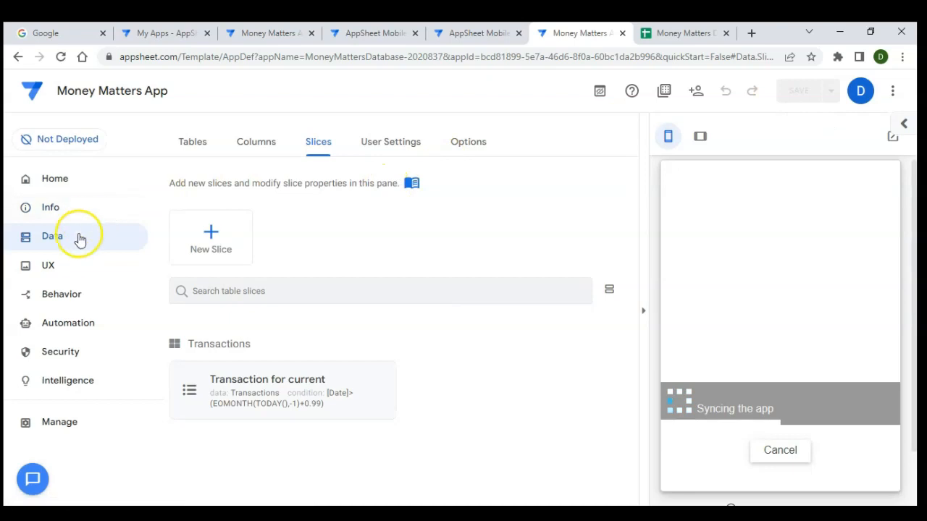
Set the Transactions view's data to the Transaction for current slice and check its columns in the preview
left_click(69, 265)
scroll(263, 303, "down", 2)
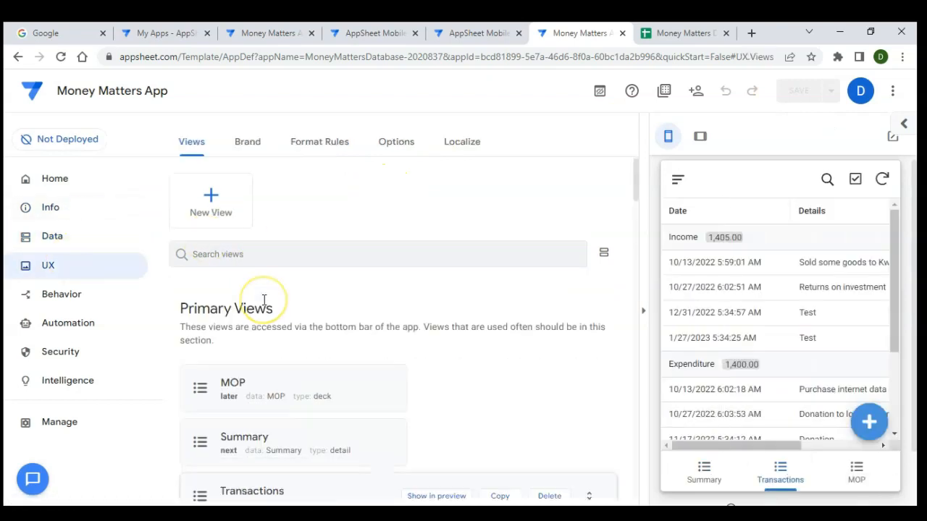
scroll(264, 302, "down", 5)
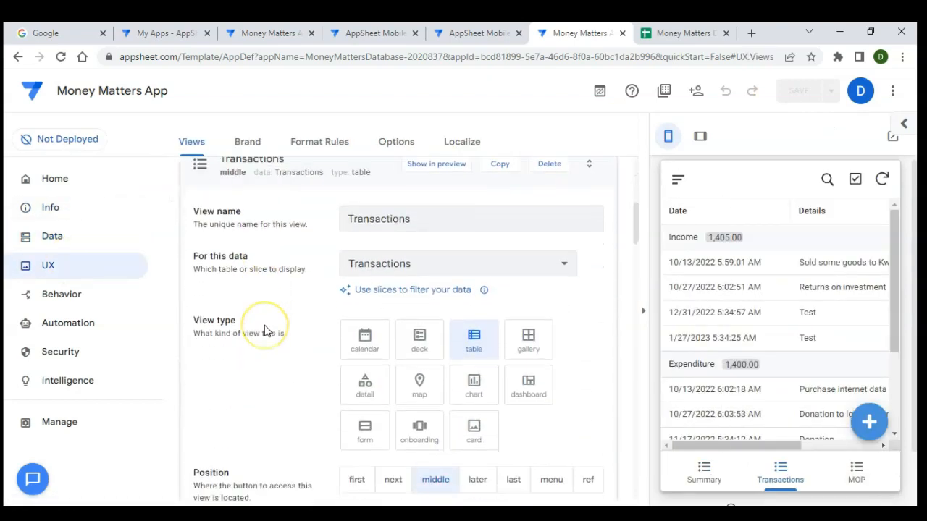
scroll(264, 331, "down", 2)
scroll(264, 331, "up", 2)
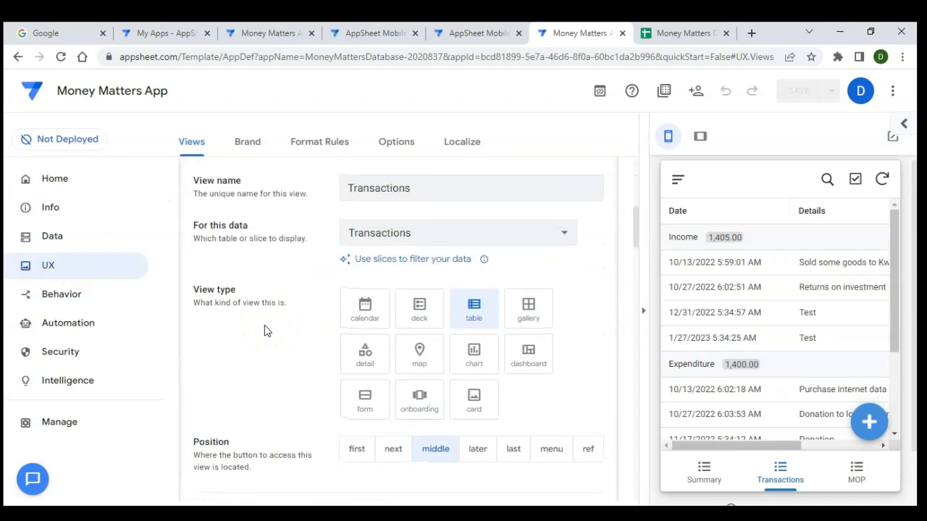
scroll(265, 331, "up", 2)
left_click(390, 310)
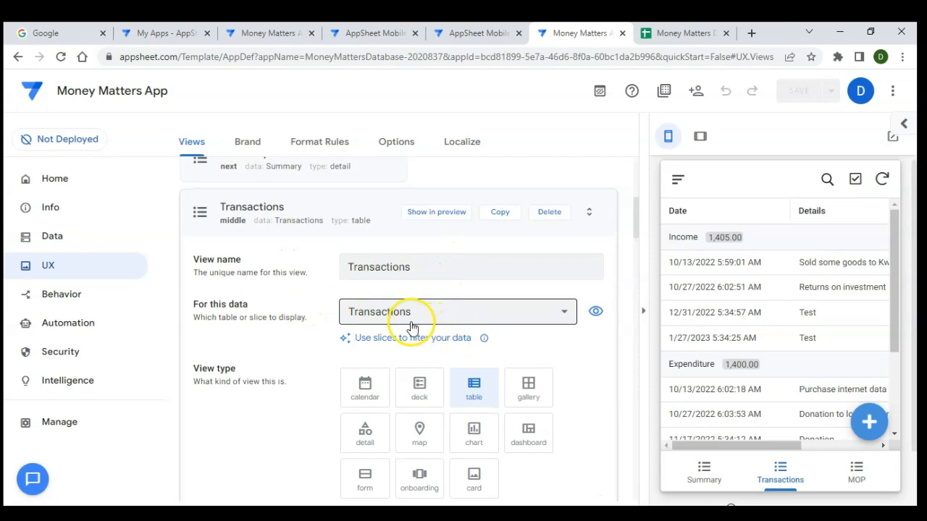
left_click(407, 317)
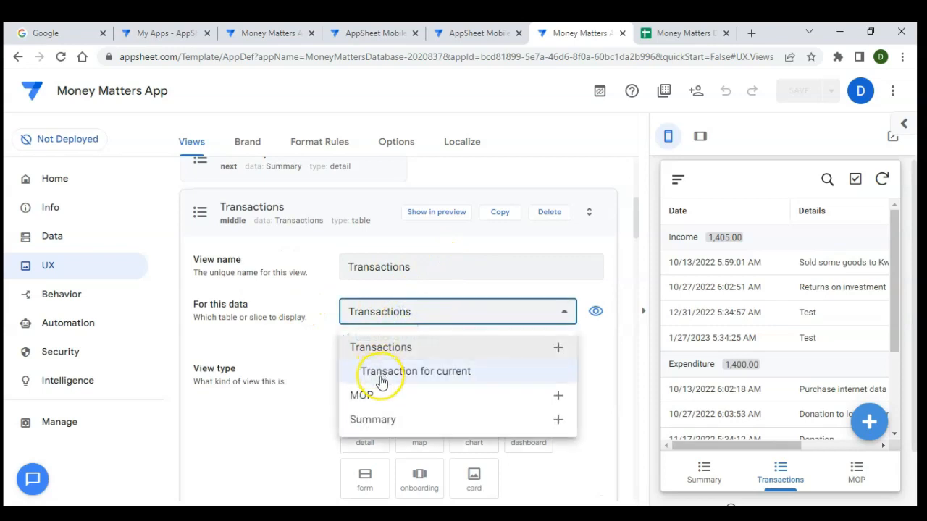
left_click(415, 378)
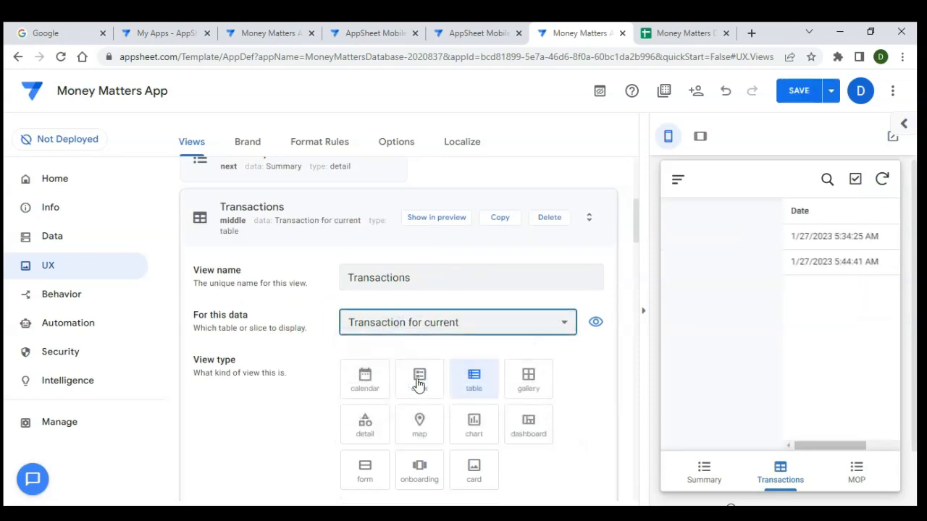
scroll(795, 264, "right", 5)
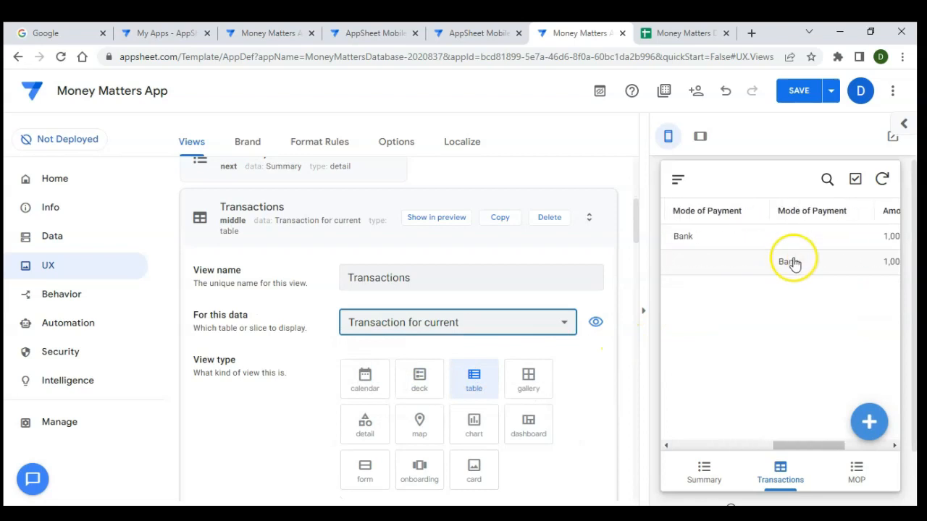
scroll(753, 263, "left", 5)
scroll(786, 263, "right", 1)
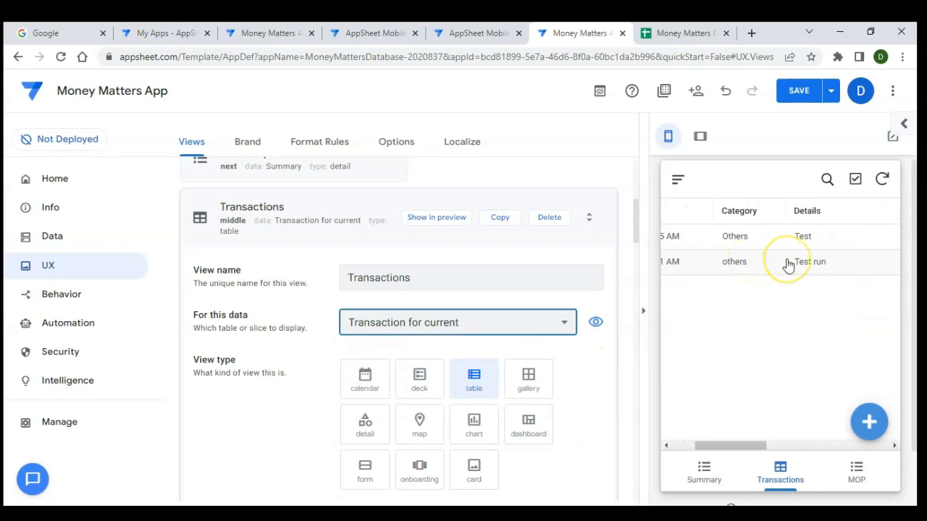
scroll(788, 266, "left", 1)
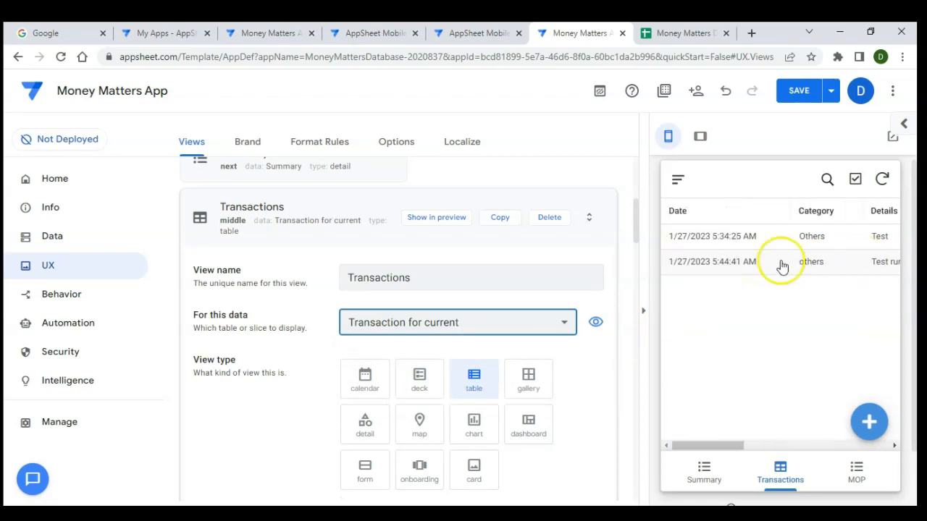
Group the Transactions view's rows by Type in ascending order and check the grouped columns in the preview
scroll(494, 304, "down", 5)
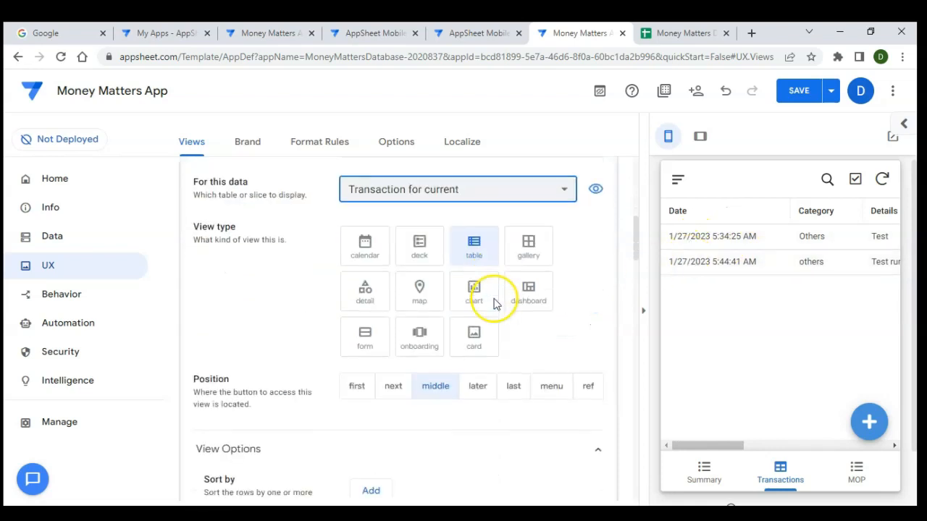
scroll(449, 311, "down", 2)
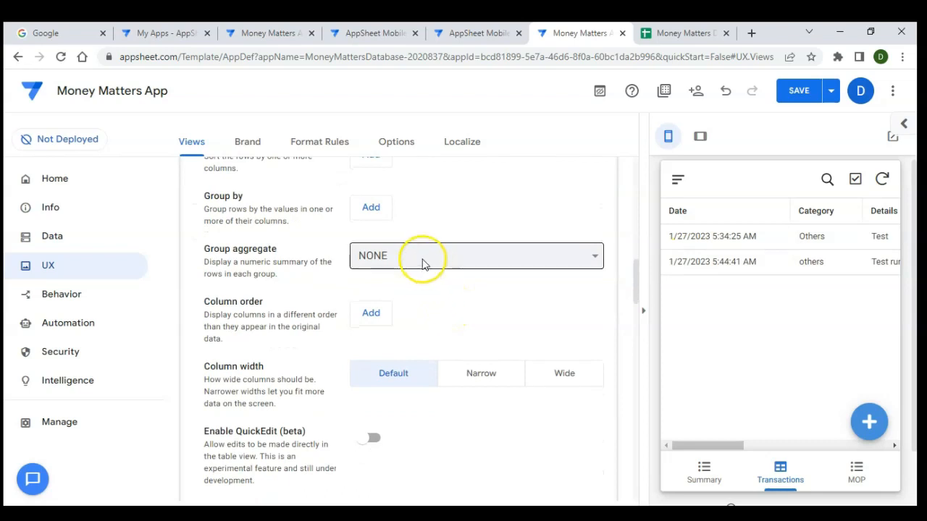
scroll(422, 263, "up", 1)
left_click(377, 266)
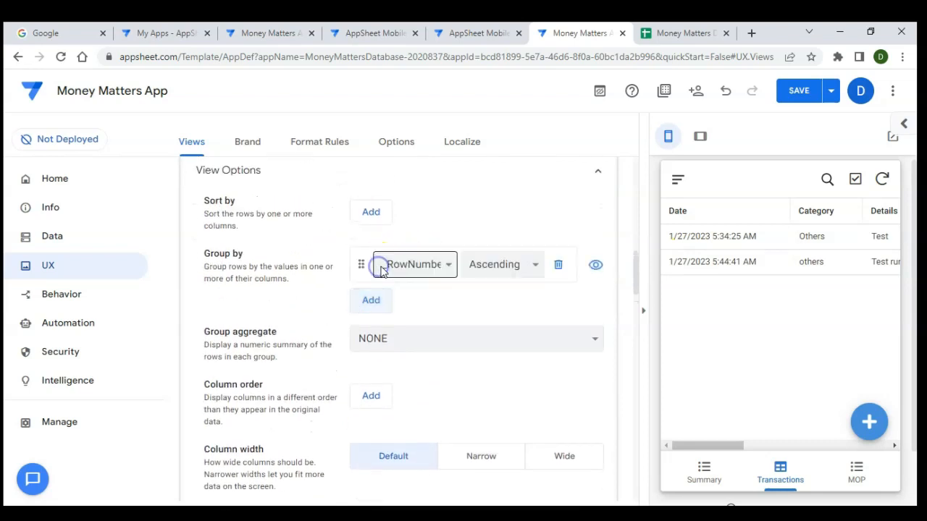
left_click(448, 265)
left_click(417, 312)
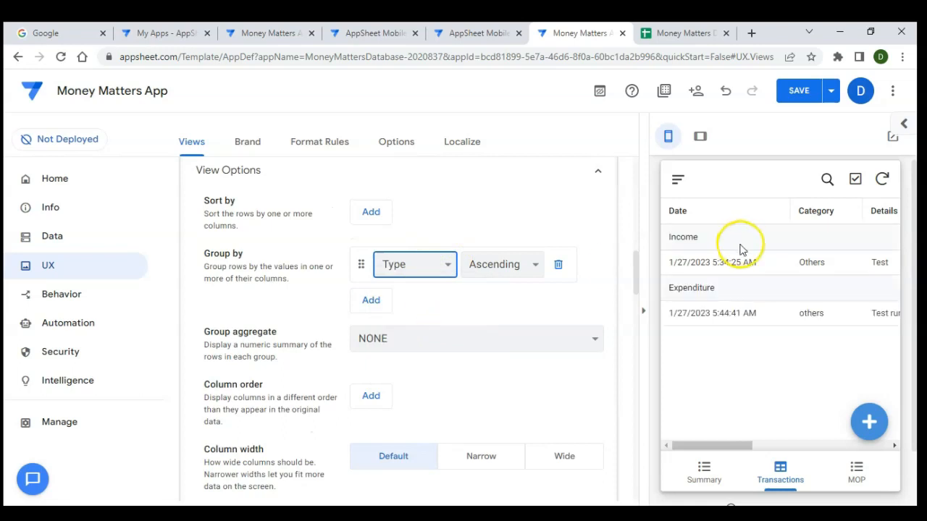
scroll(795, 312, "right", 2)
scroll(795, 312, "right", 3)
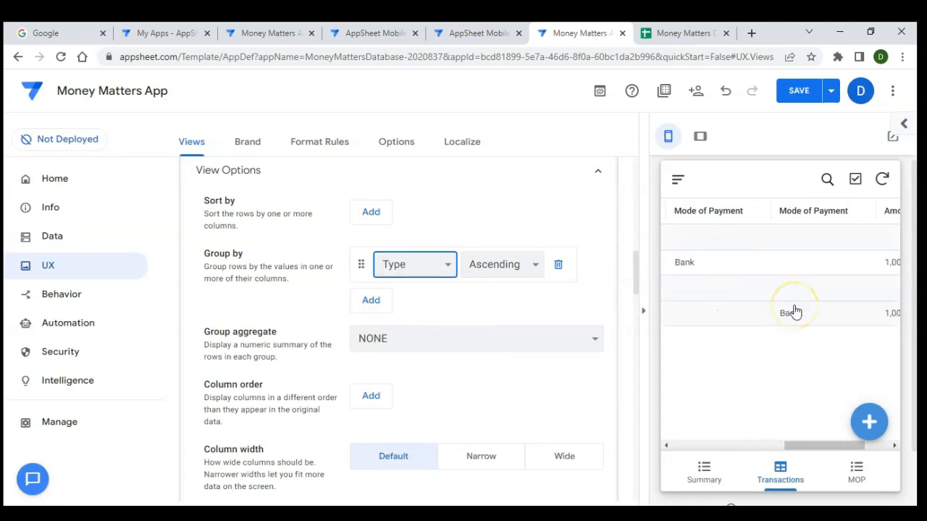
scroll(794, 311, "left", 5)
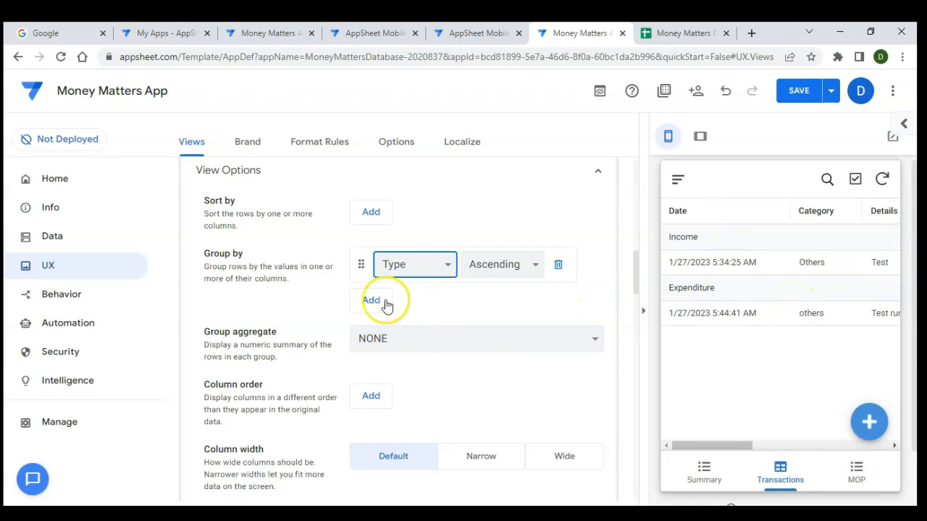
Set Date and Category as the first two entries in the Transactions view's column order
scroll(355, 308, "down", 2)
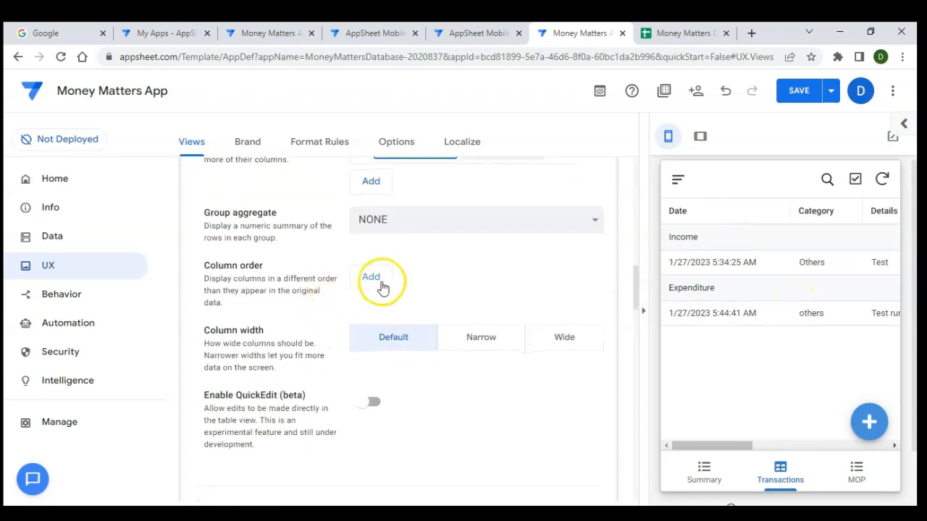
left_click(371, 278)
left_click(433, 277)
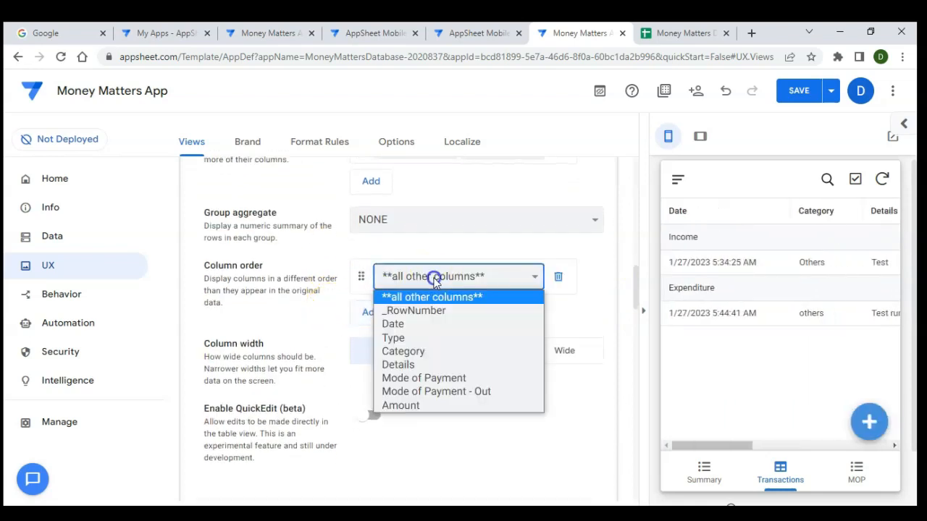
left_click(386, 323)
left_click(371, 322)
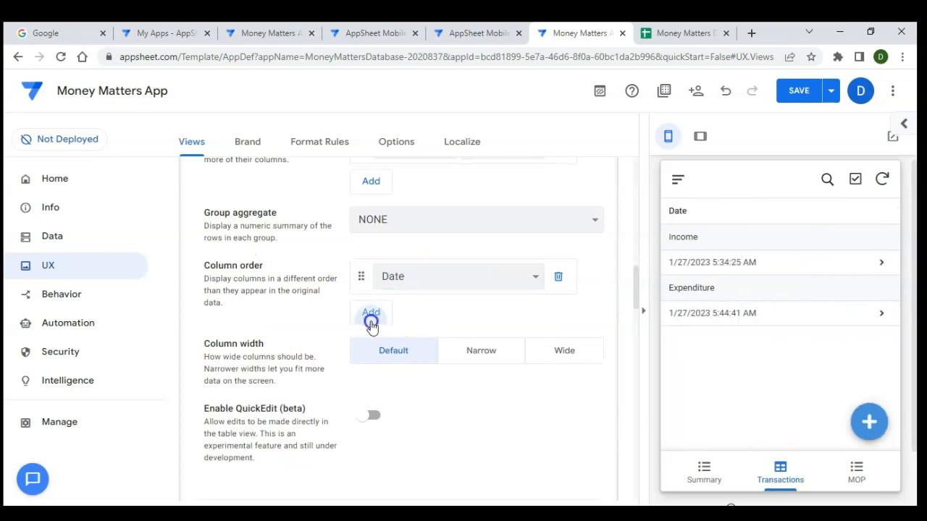
left_click(420, 315)
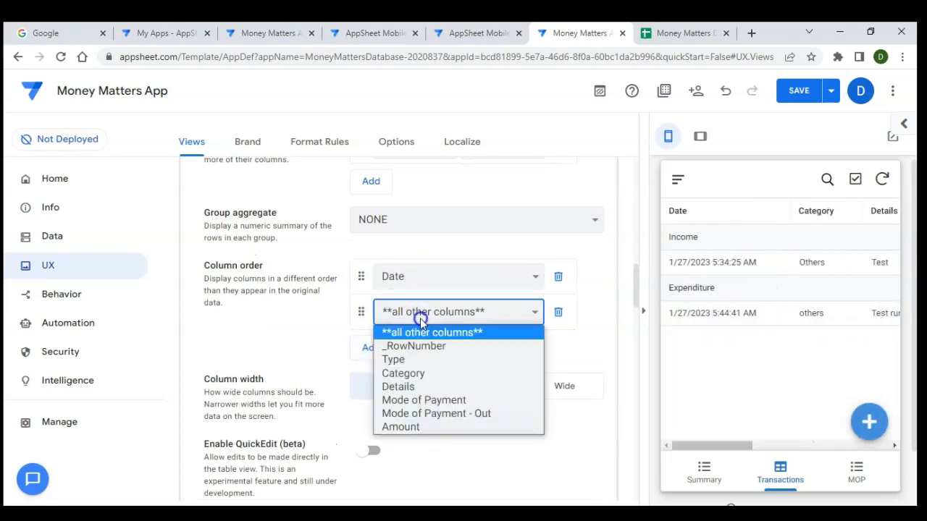
left_click(409, 373)
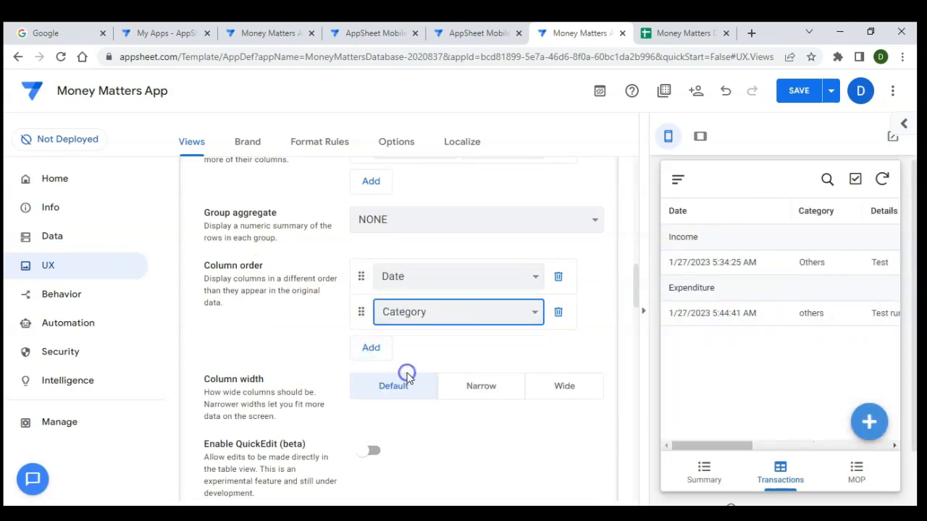
Add Details and Amount as the third and fourth entries in the column order
left_click(372, 352)
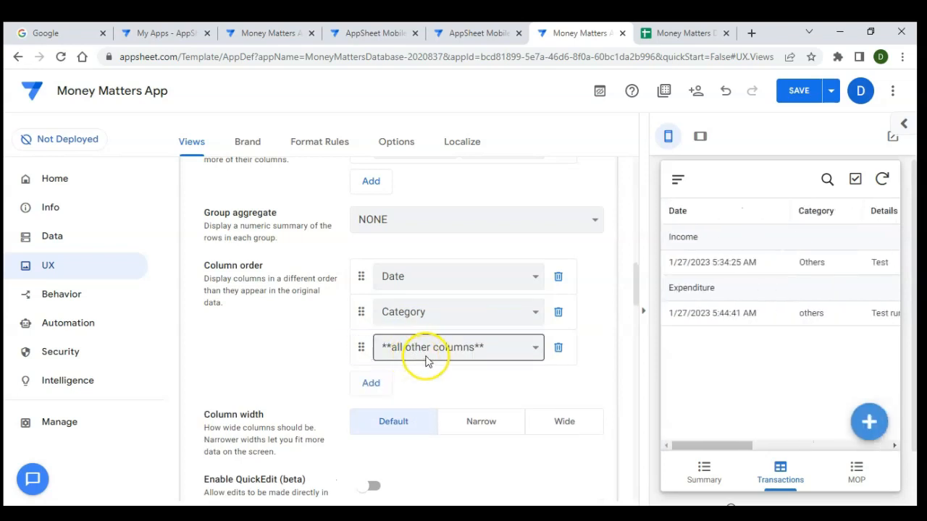
left_click(425, 357)
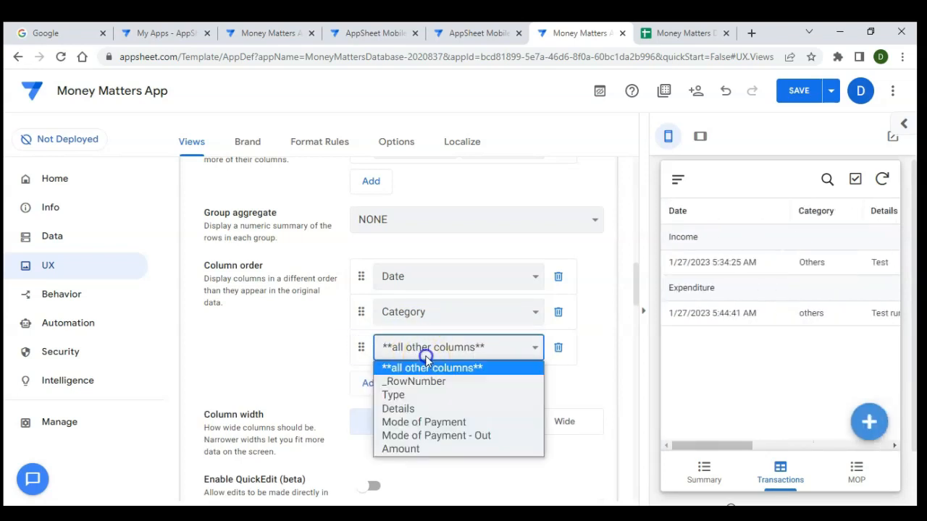
left_click(398, 410)
scroll(410, 331, "down", 2)
left_click(380, 282)
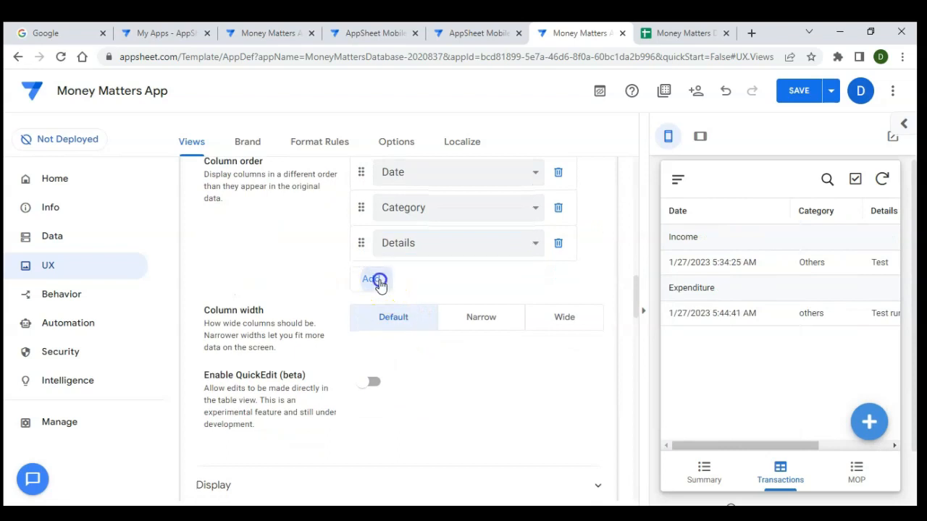
left_click(431, 281)
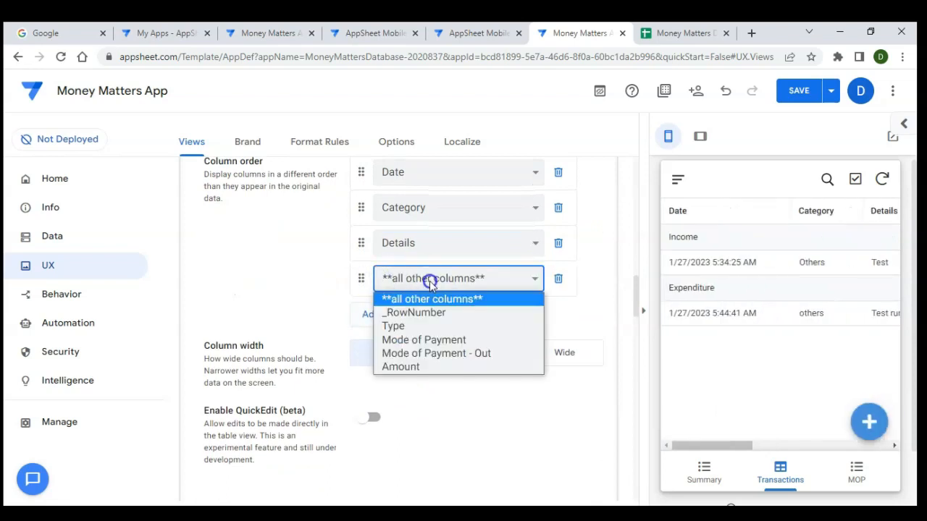
left_click(399, 367)
Set the Transactions view's group aggregate to SUM :: Amount
scroll(451, 289, "up", 2)
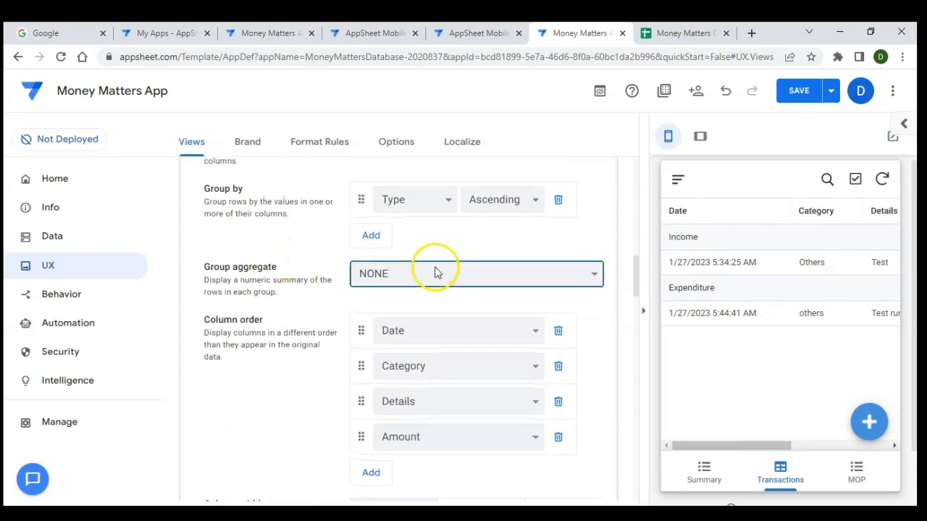
left_click(434, 269)
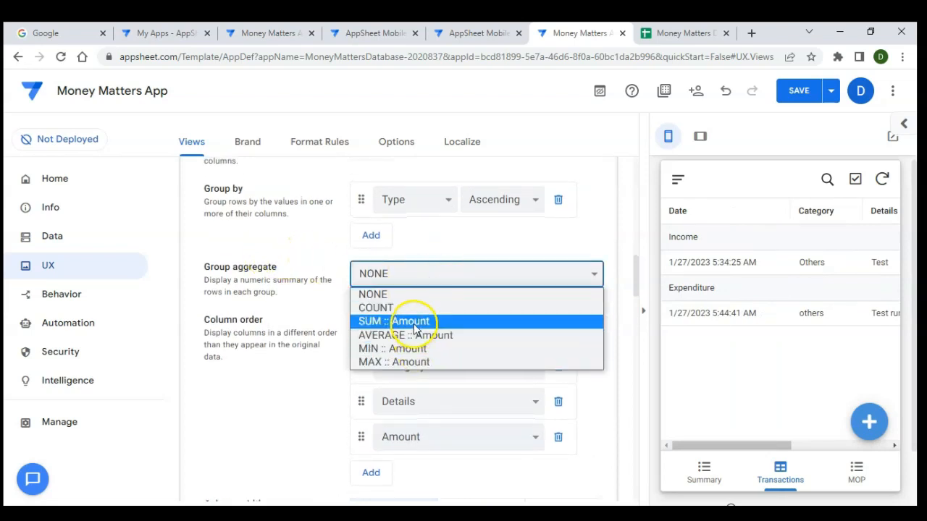
left_click(409, 322)
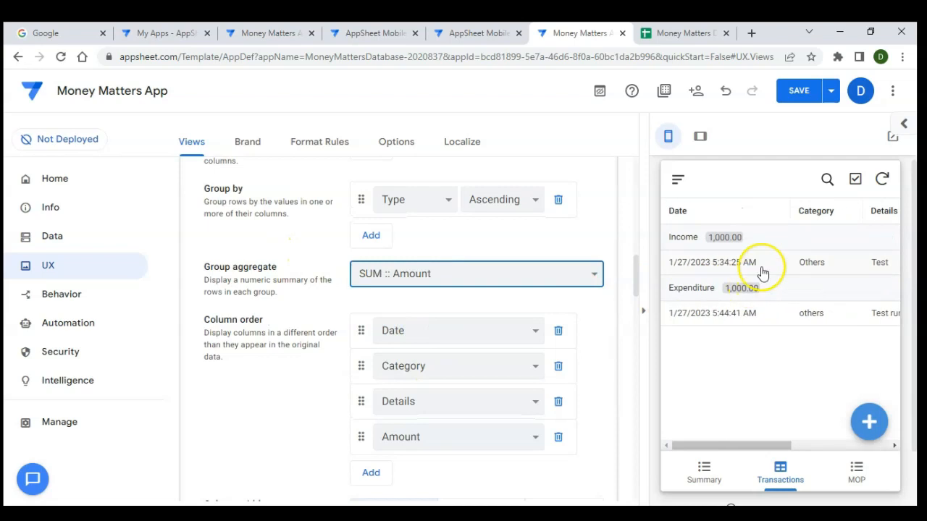
Review the Income transaction's details in the preview, then look over the Summary and Transactions views
left_click(739, 267)
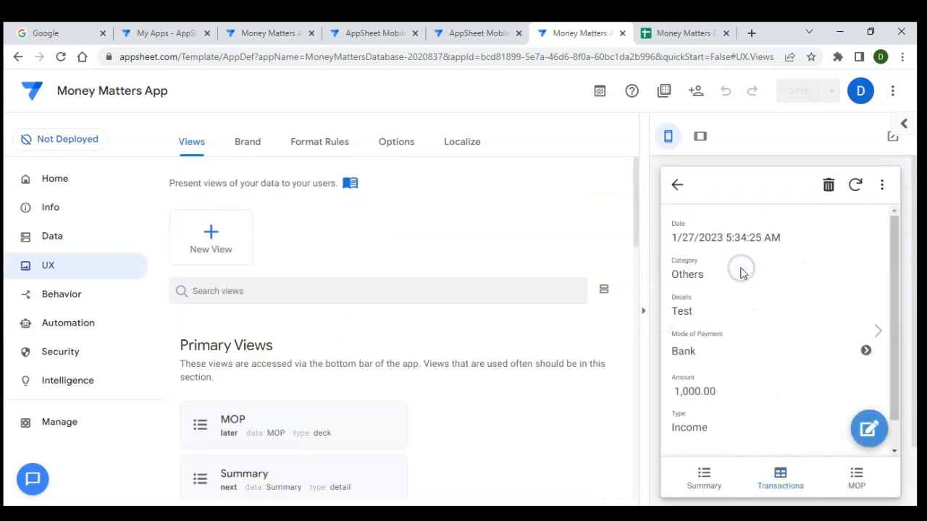
scroll(759, 413, "down", 1)
scroll(758, 413, "up", 1)
left_click(680, 186)
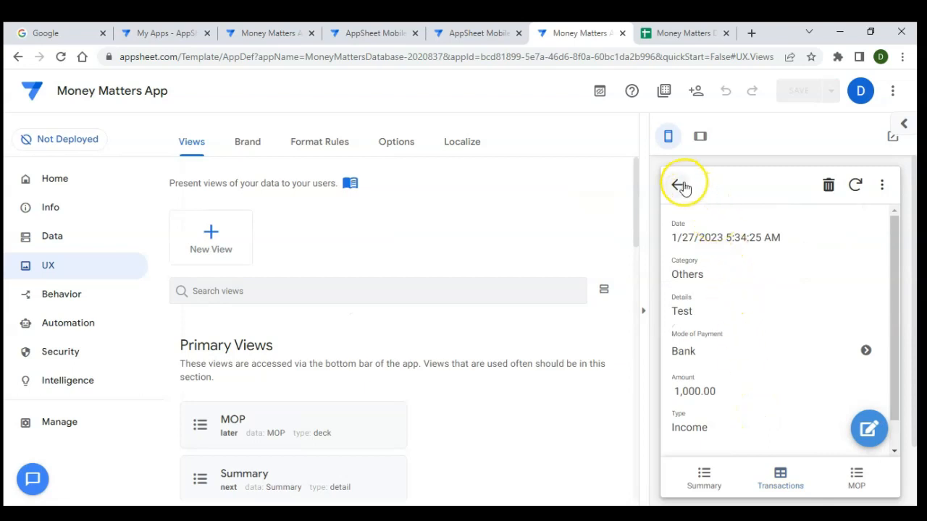
left_click(706, 483)
left_click(764, 482)
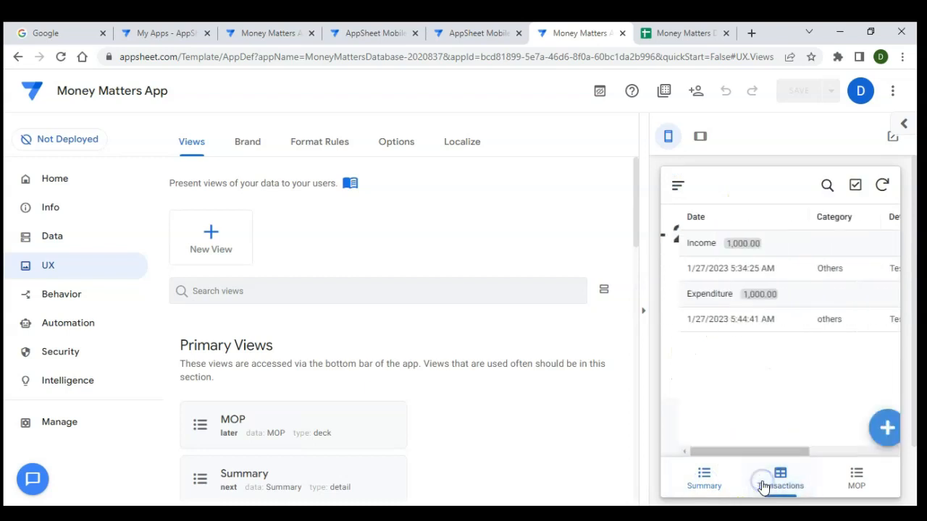
Open the MOP view's settings from the preview and change its view type to chart
left_click(858, 477)
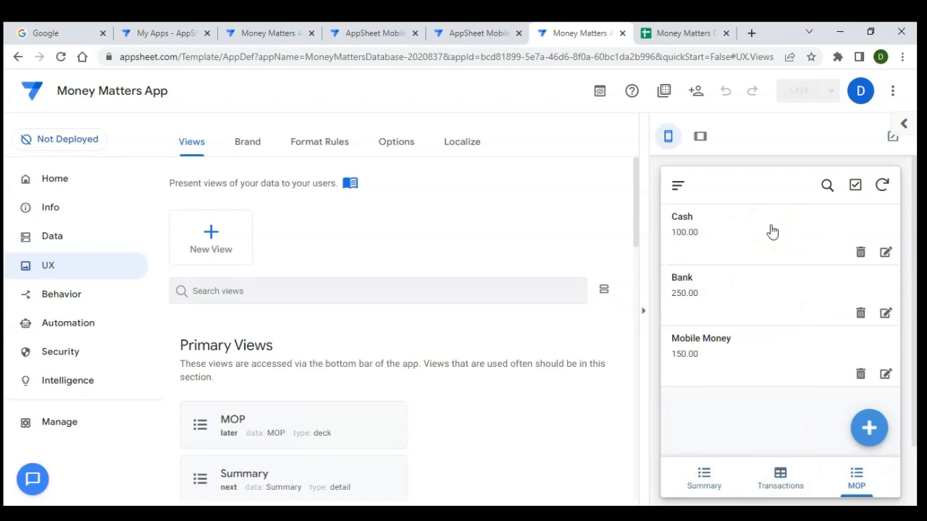
scroll(757, 328, "down", 1)
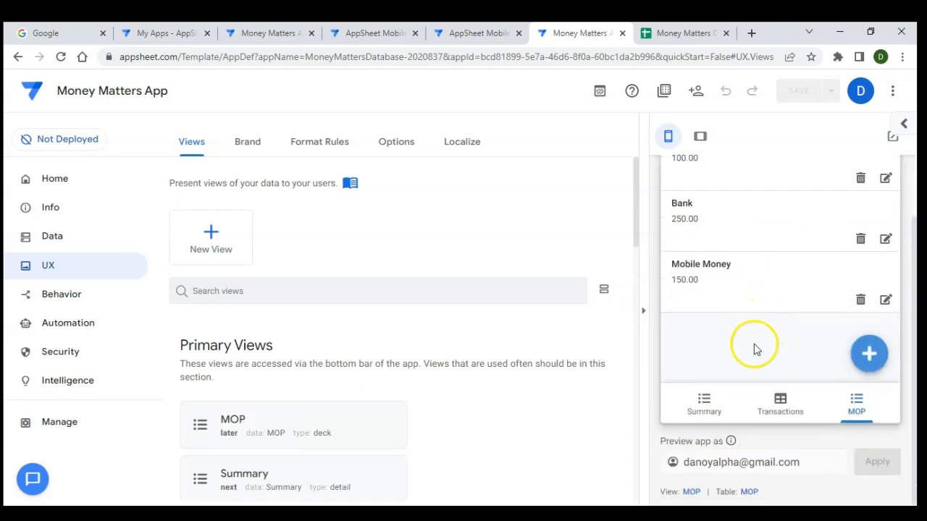
left_click(690, 493)
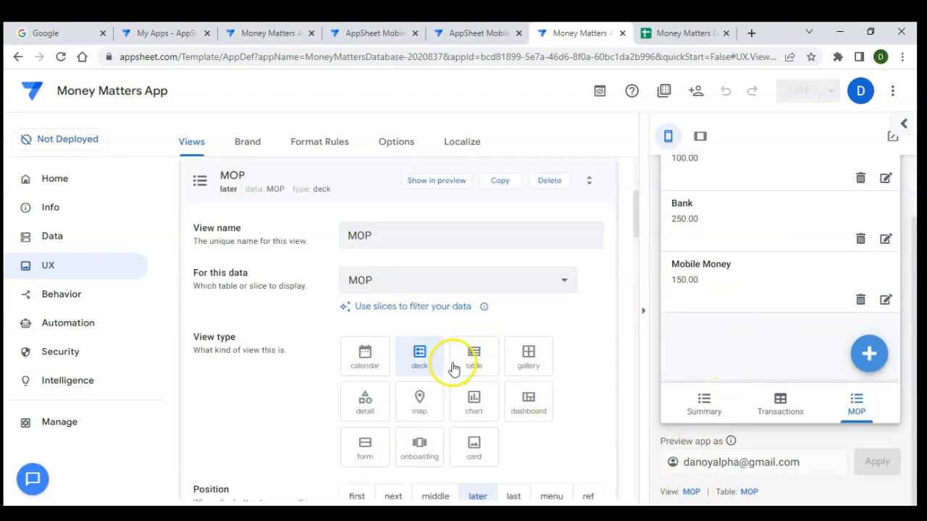
left_click(426, 366)
scroll(425, 366, "down", 2)
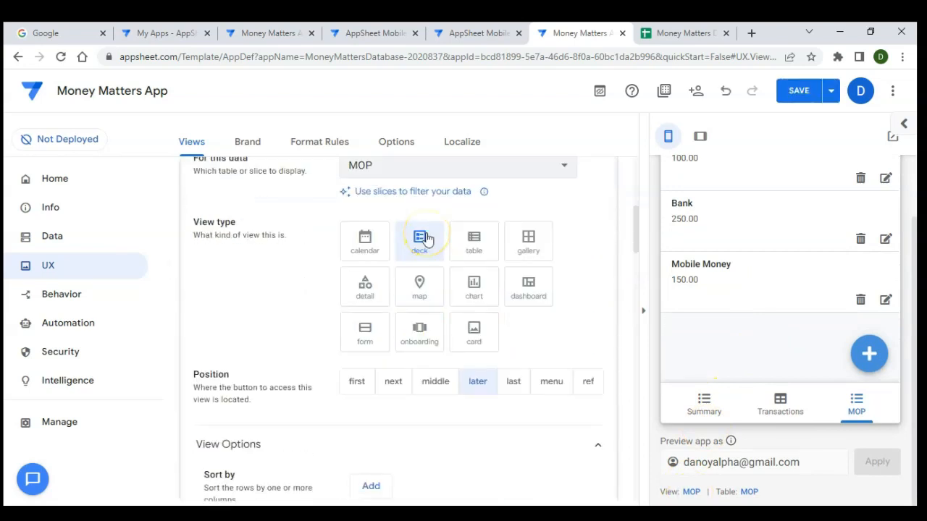
left_click(473, 295)
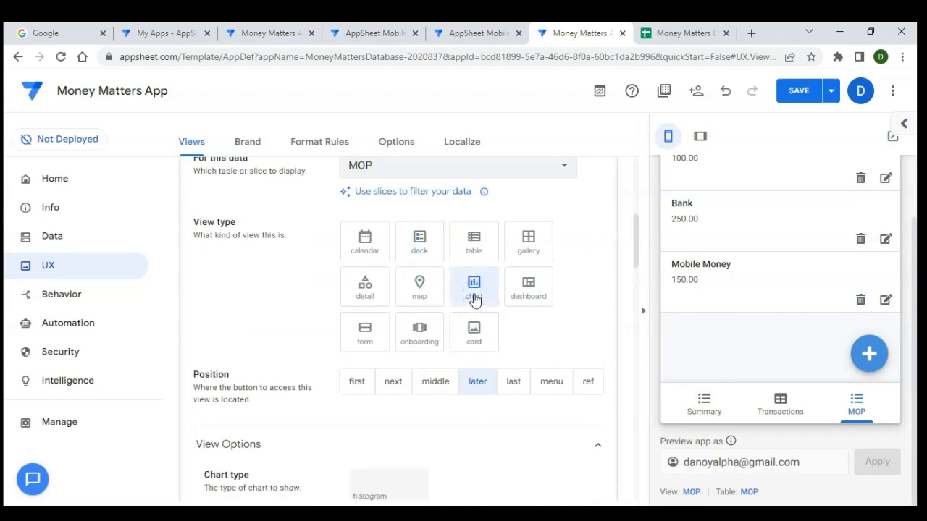
Set the MOP view's chart type to donutchart
scroll(518, 330, "down", 1)
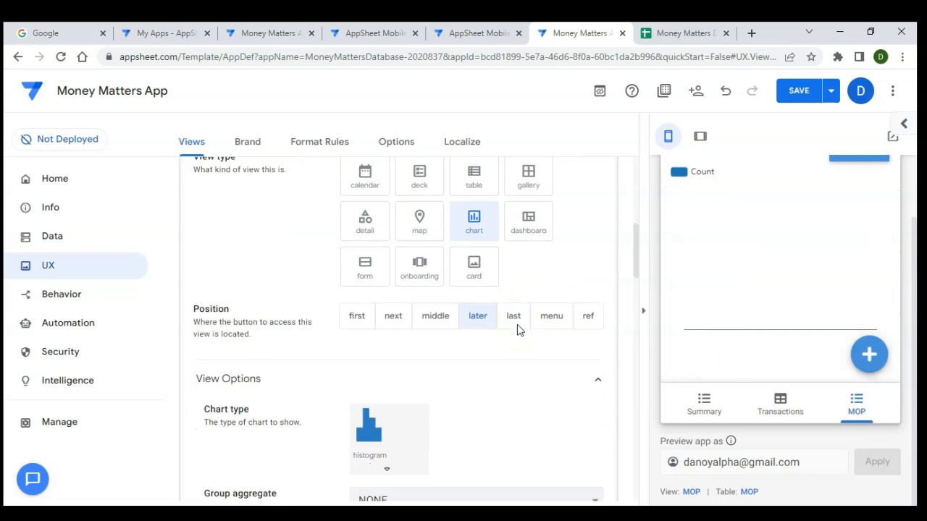
scroll(518, 330, "down", 1)
scroll(406, 317, "down", 1)
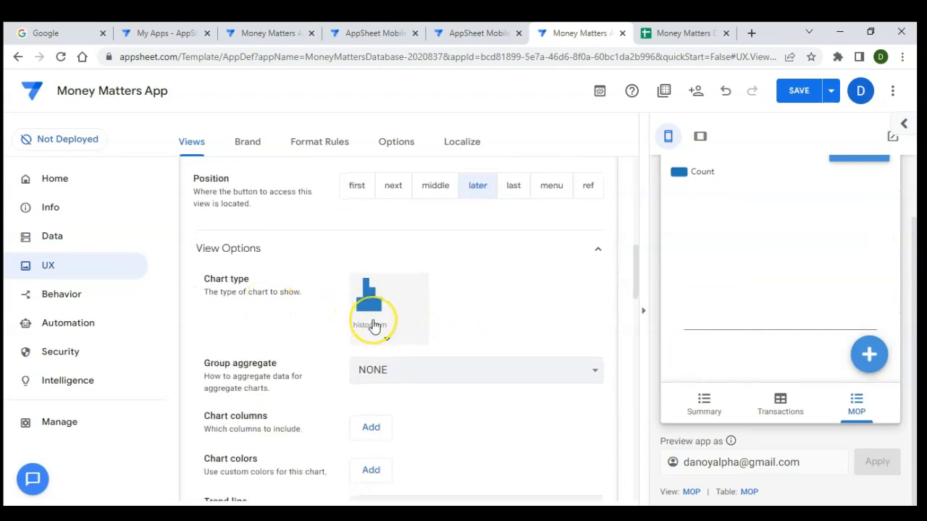
left_click(373, 323)
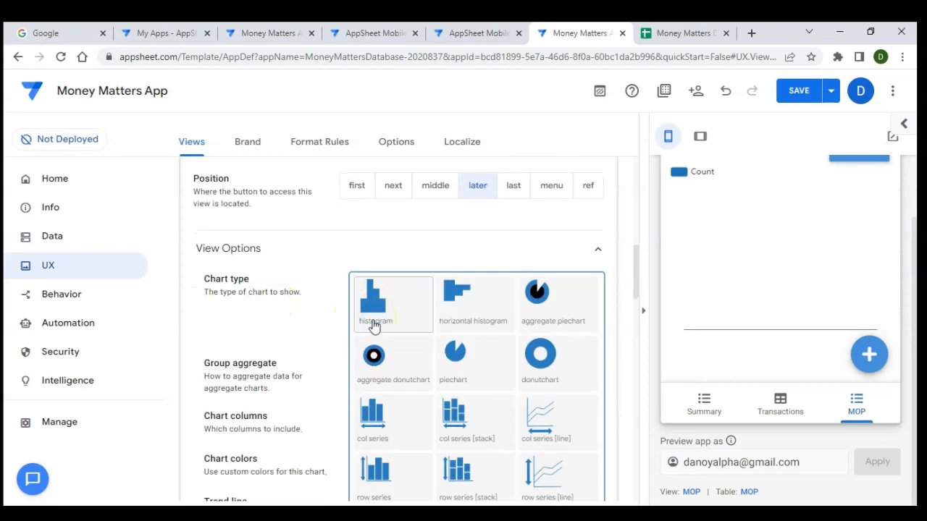
left_click(525, 359)
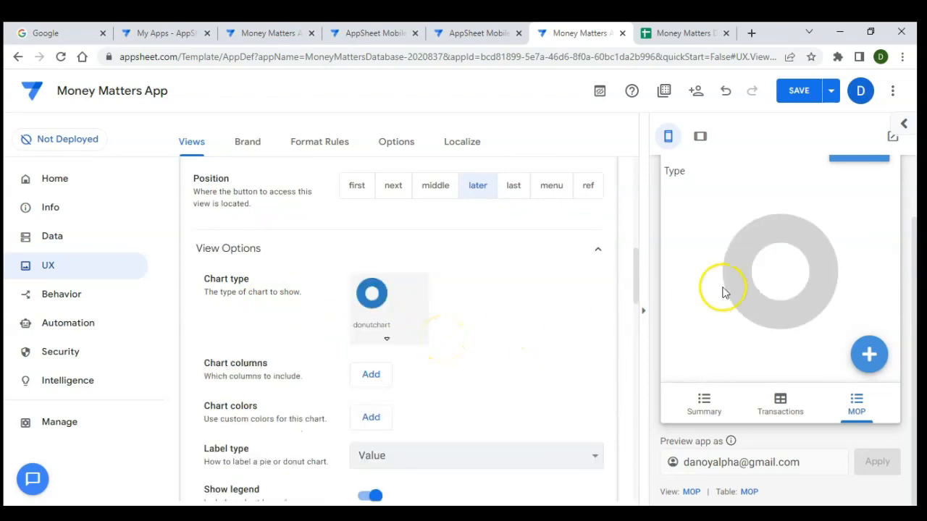
Add Current Balance as the chart column of the MOP donut chart
scroll(565, 290, "down", 2)
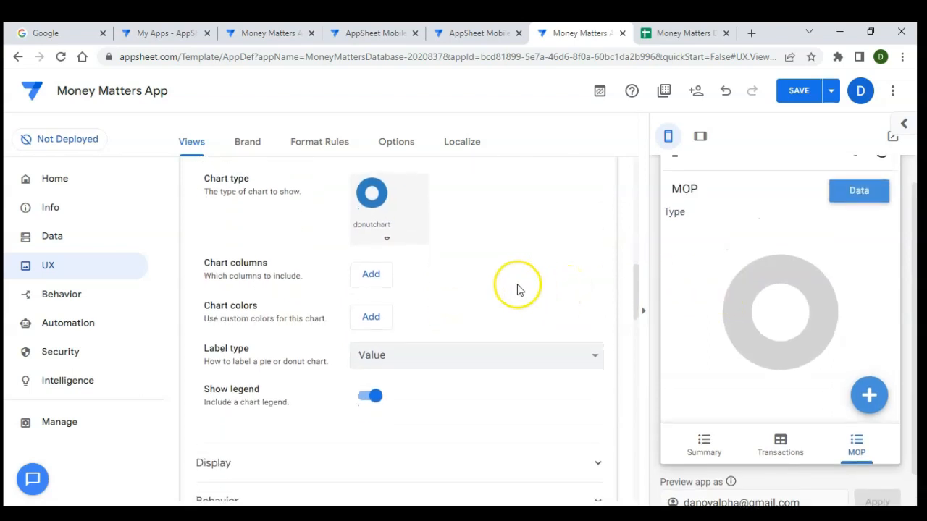
left_click(376, 275)
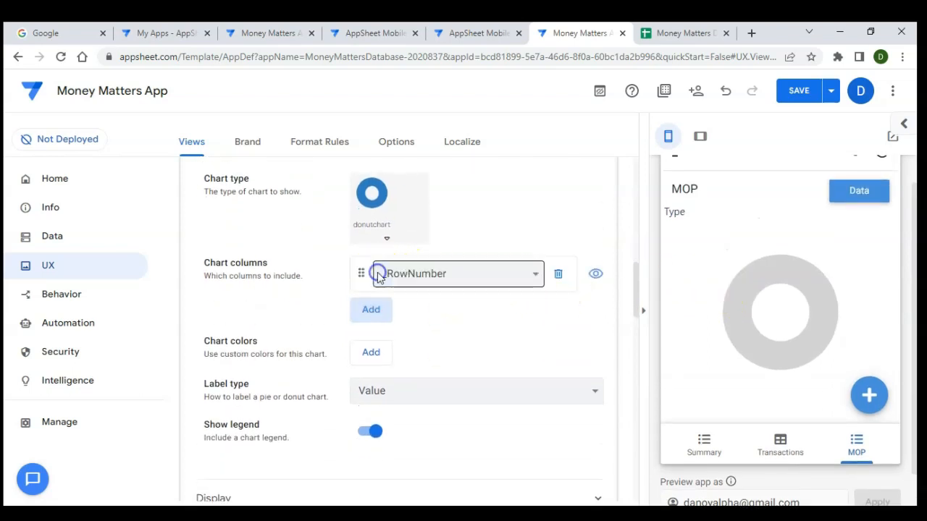
left_click(430, 278)
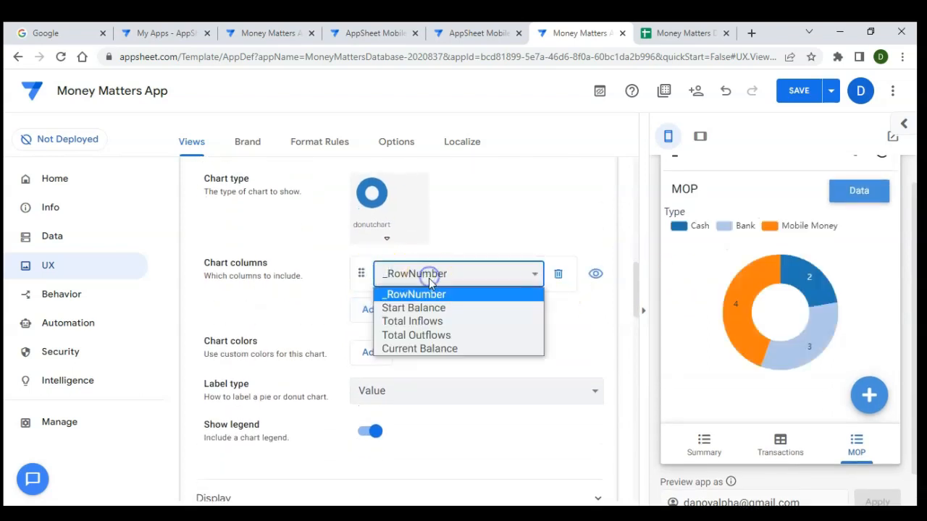
left_click(434, 350)
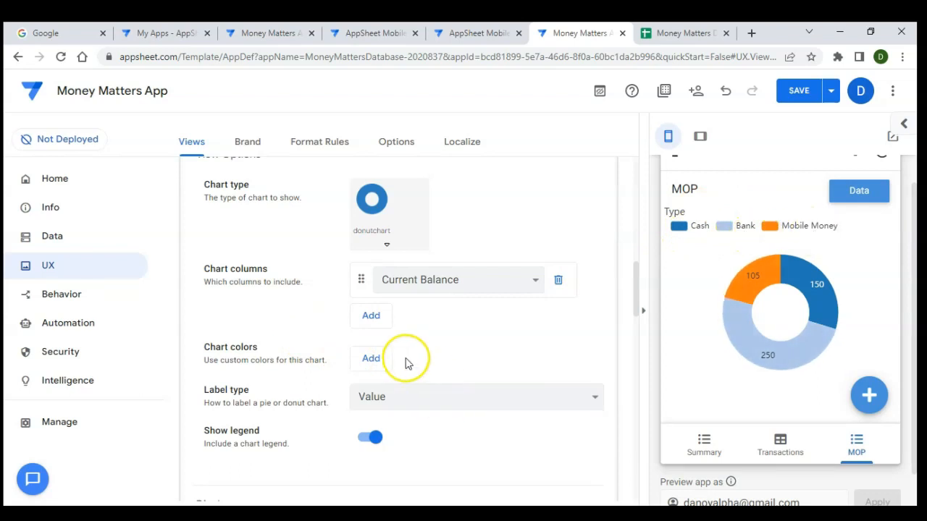
Add three custom colors to the MOP donut chart: blue, cyan and green, in that order
left_click(374, 358)
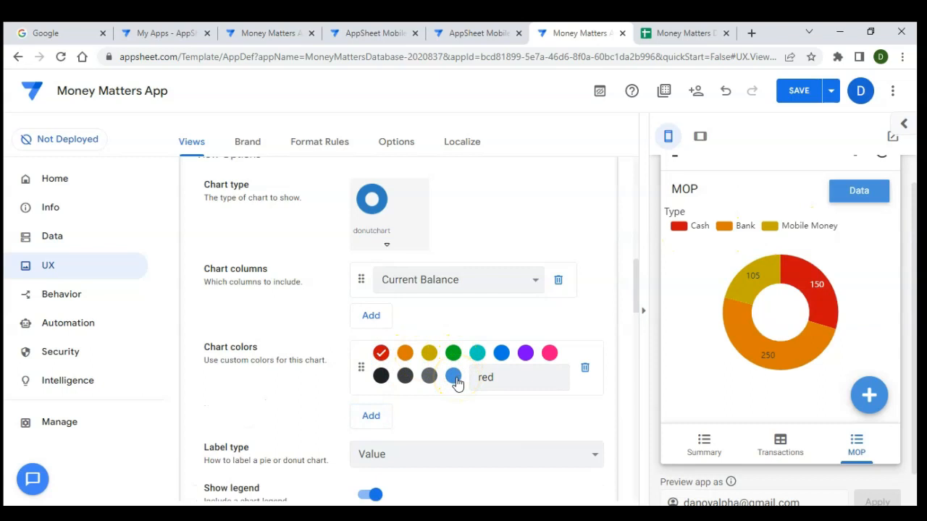
left_click(454, 377)
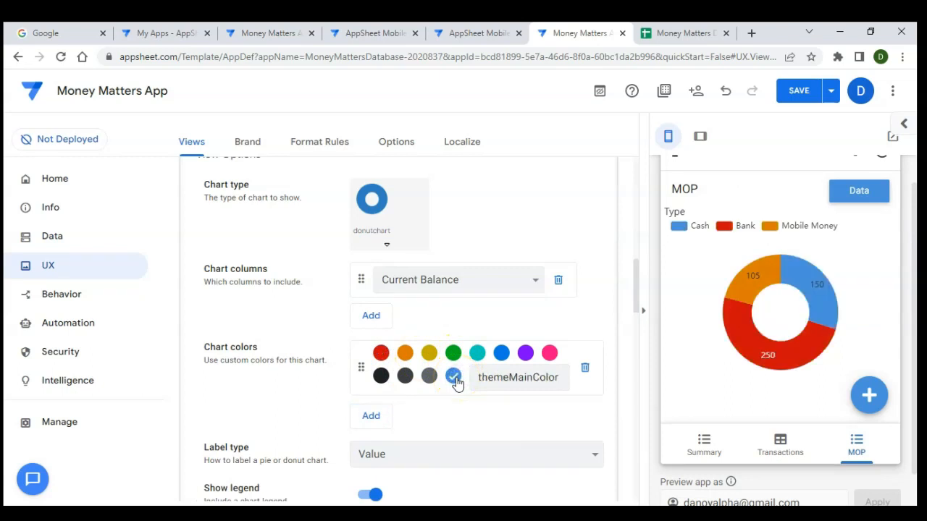
left_click(501, 354)
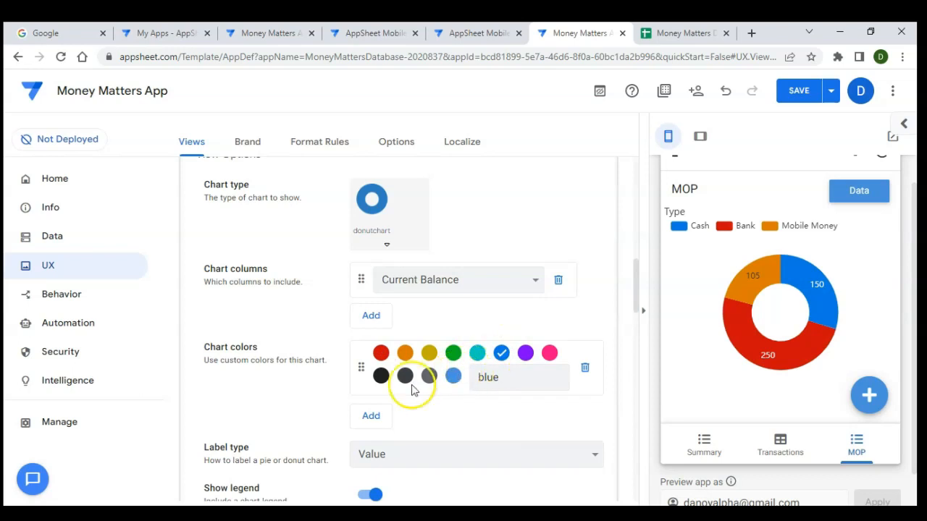
scroll(412, 389, "down", 1)
left_click(371, 356)
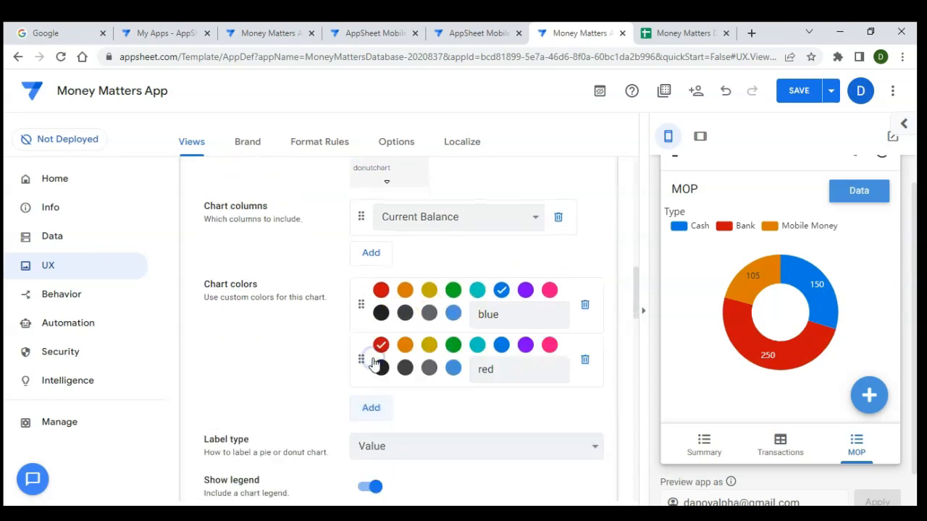
left_click(477, 346)
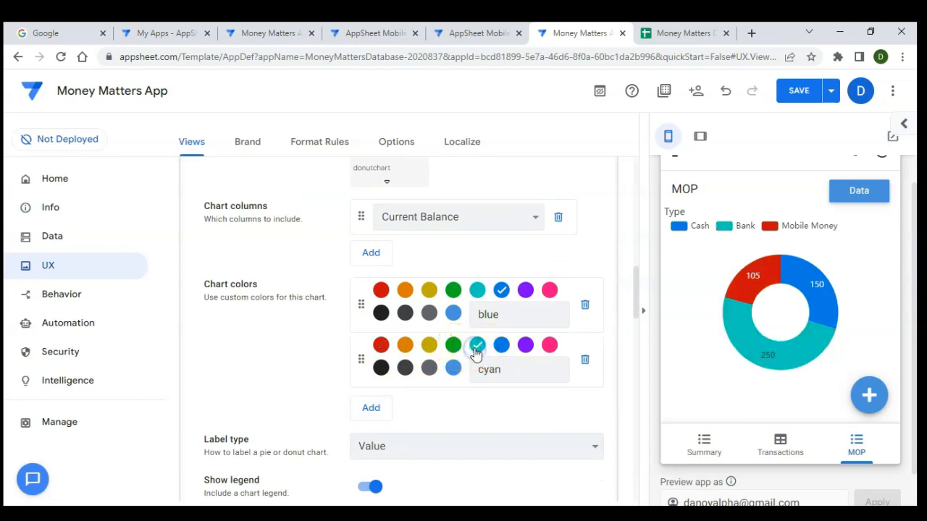
scroll(454, 371, "down", 1)
left_click(377, 382)
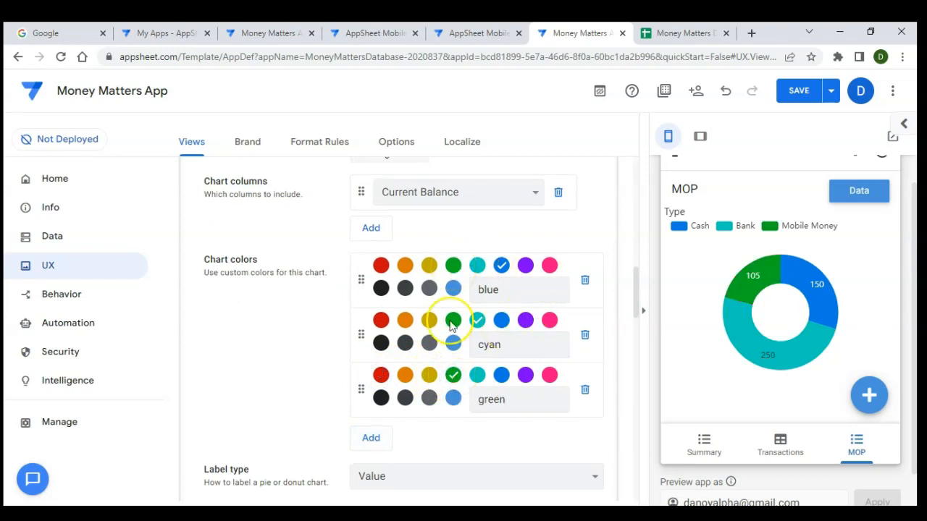
Try the Percent label type on the MOP donut chart, then set it back to Value
scroll(457, 351, "down", 3)
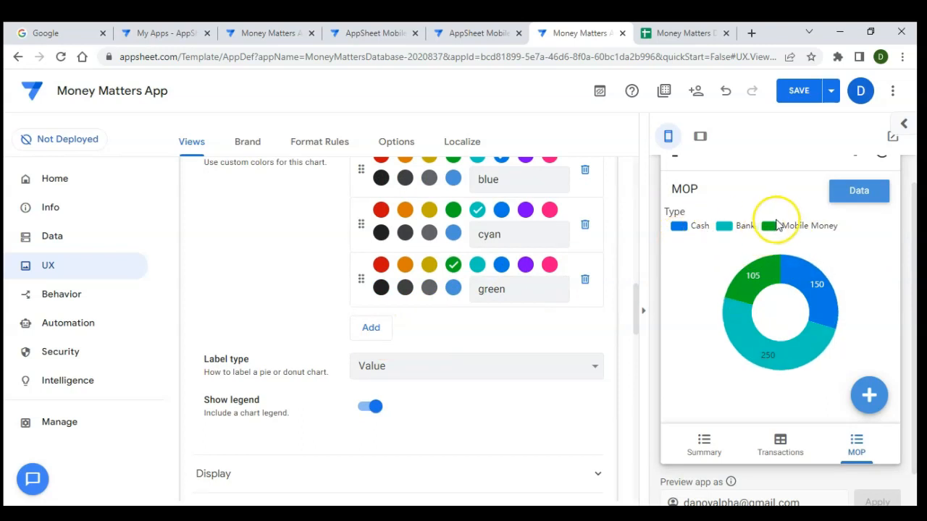
scroll(543, 227, "up", 1)
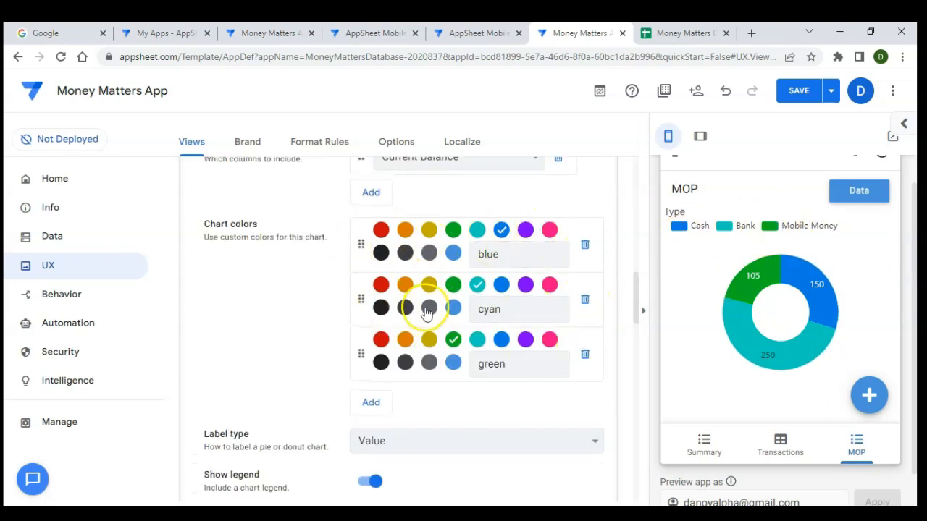
scroll(309, 327, "down", 1)
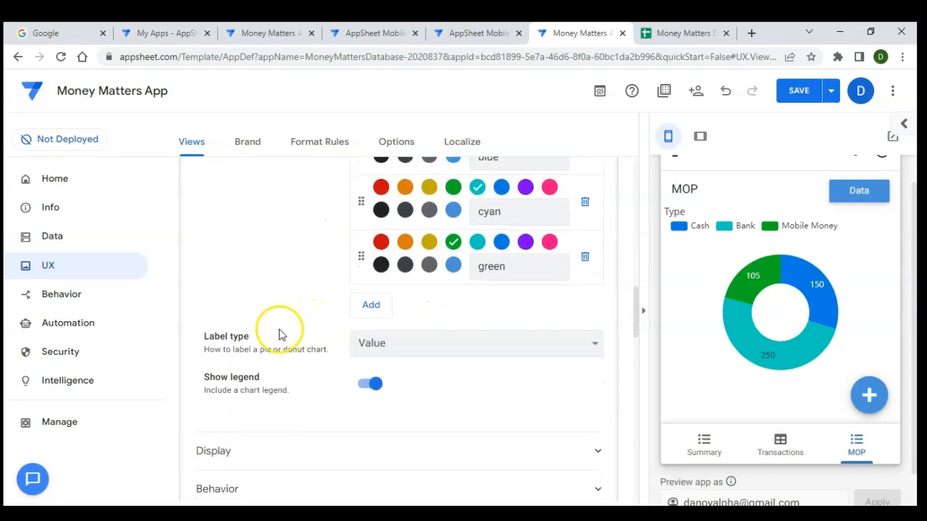
left_click(443, 351)
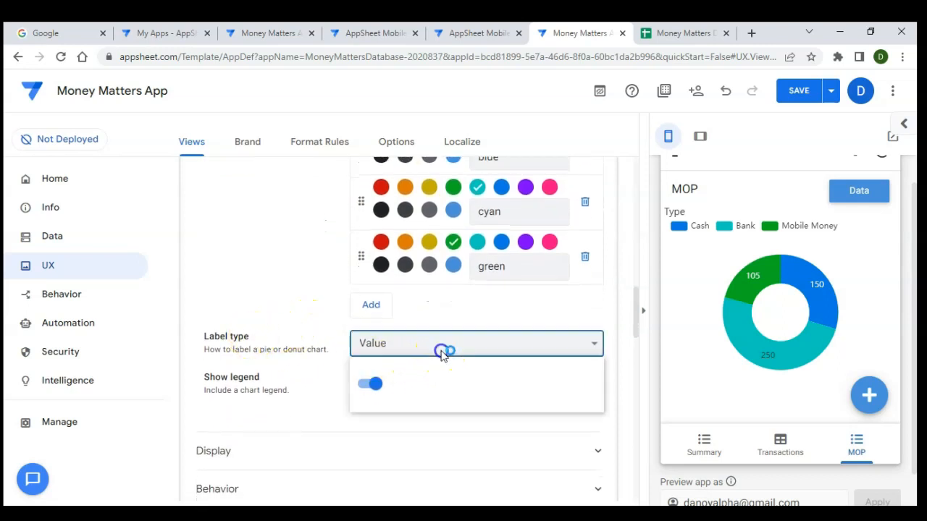
left_click(385, 383)
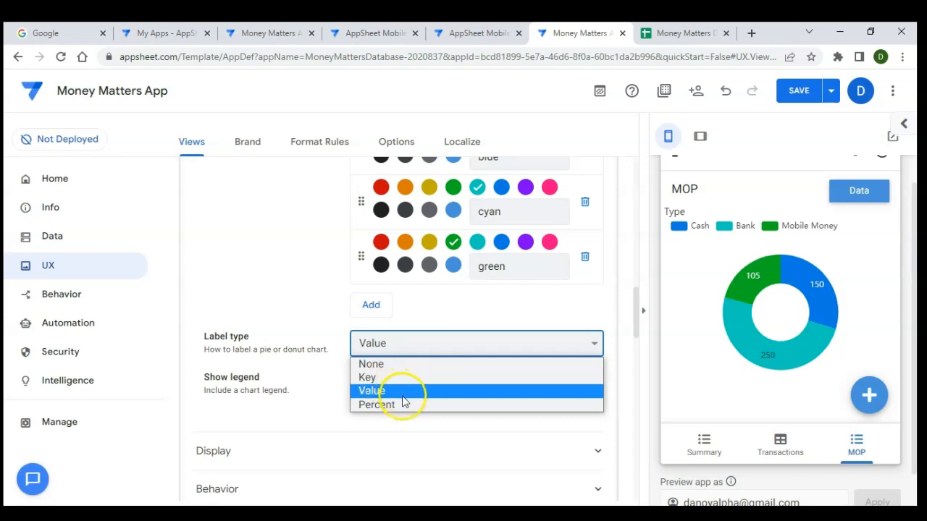
left_click(403, 404)
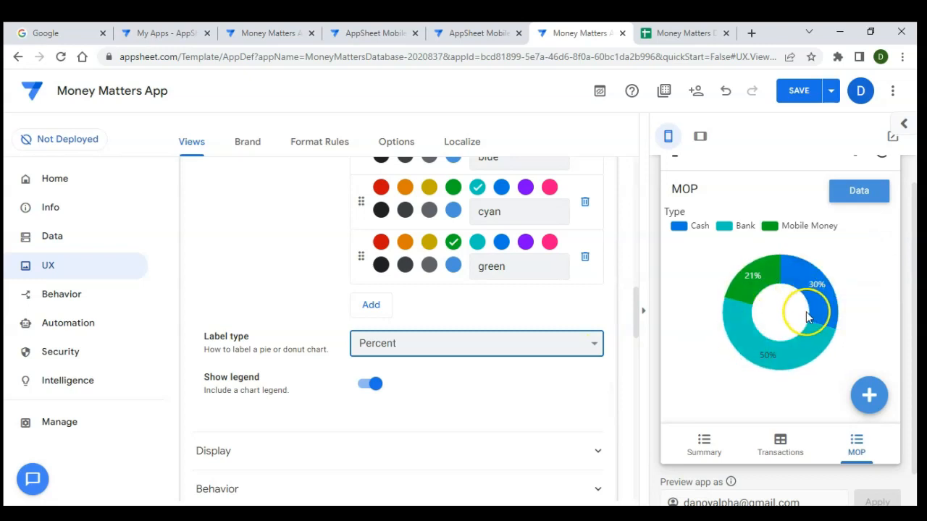
left_click(568, 345)
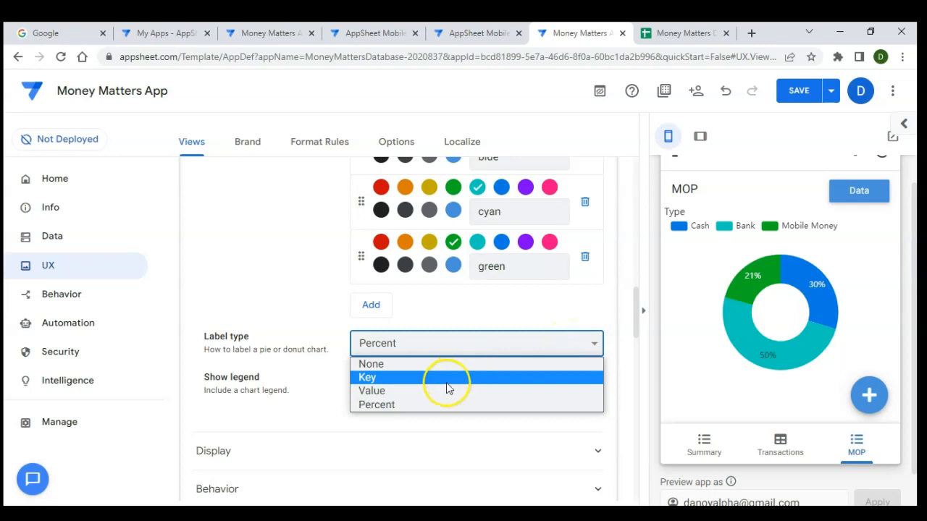
left_click(444, 391)
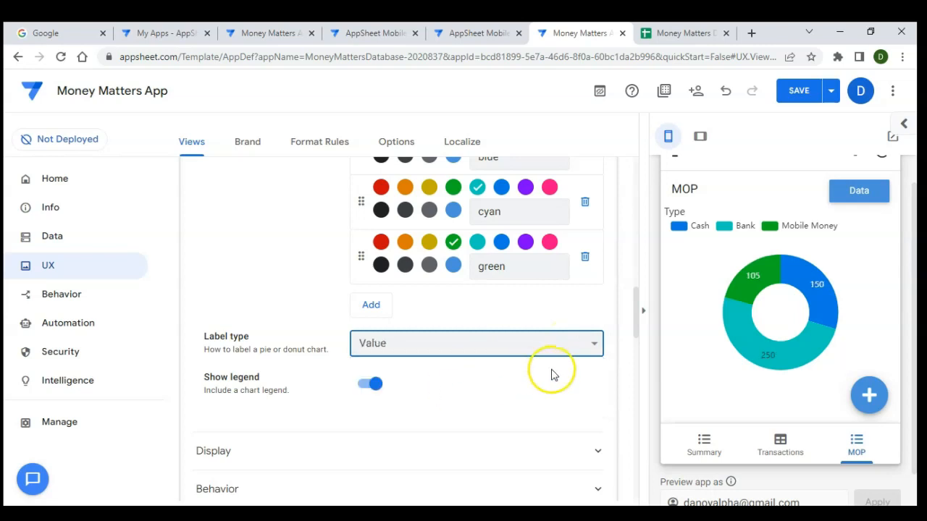
Turn the MOP chart's legend off to compare the preview, then turn it back on
scroll(553, 372, "down", 1)
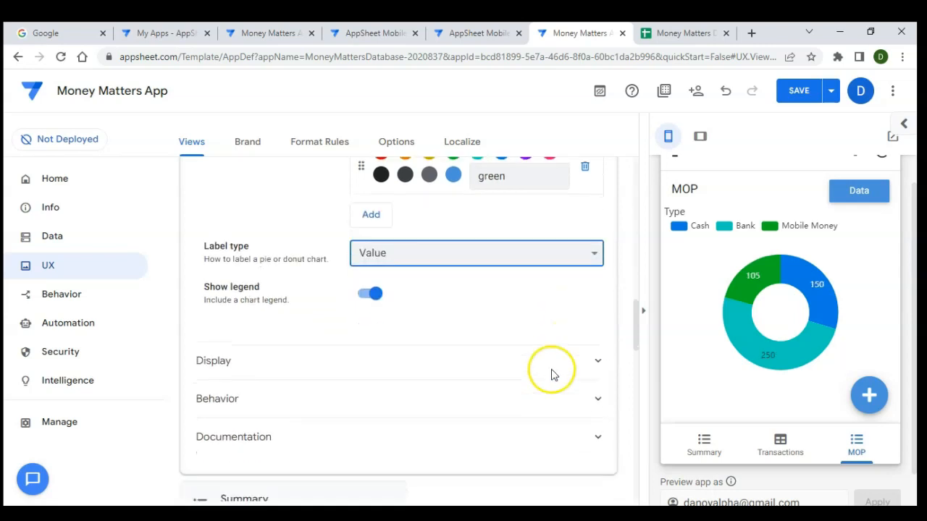
left_click(366, 299)
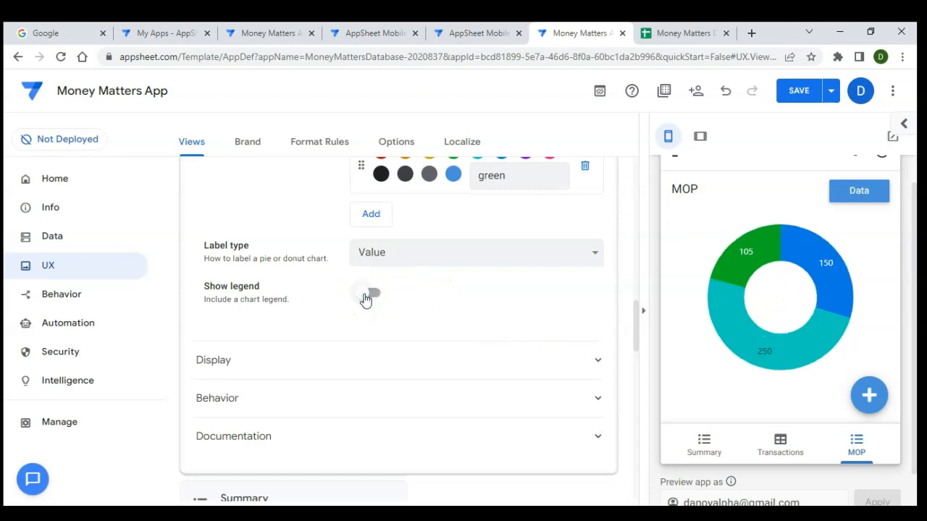
mouse_move(837, 331)
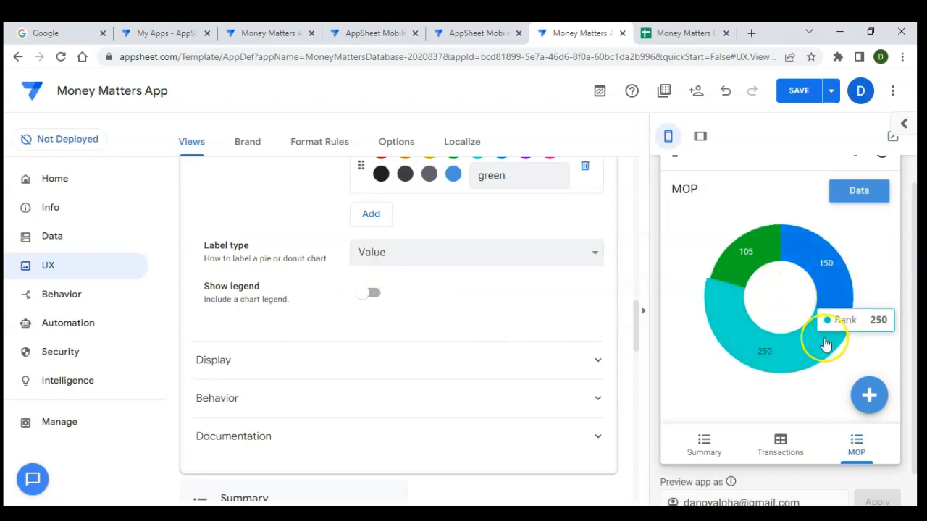
left_click(373, 295)
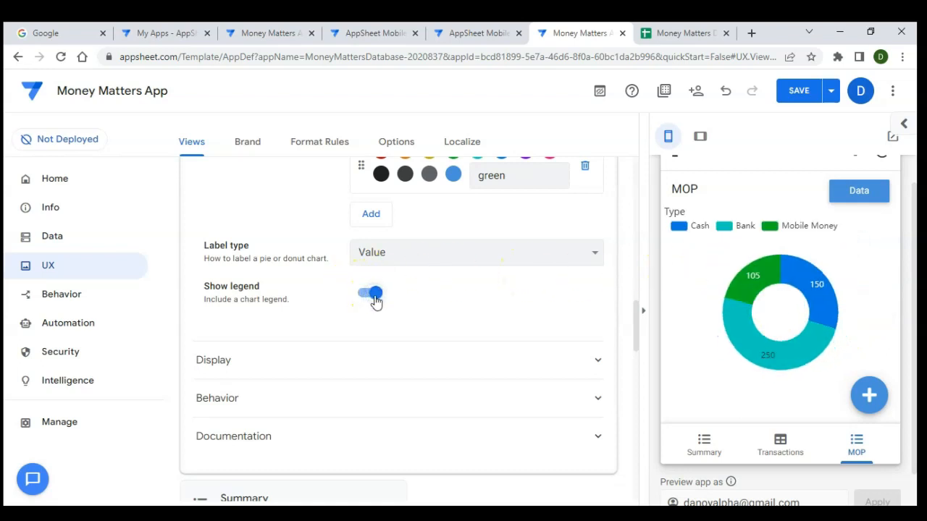
Open the data table behind the MOP donut chart in the app preview
scroll(449, 296, "up", 1)
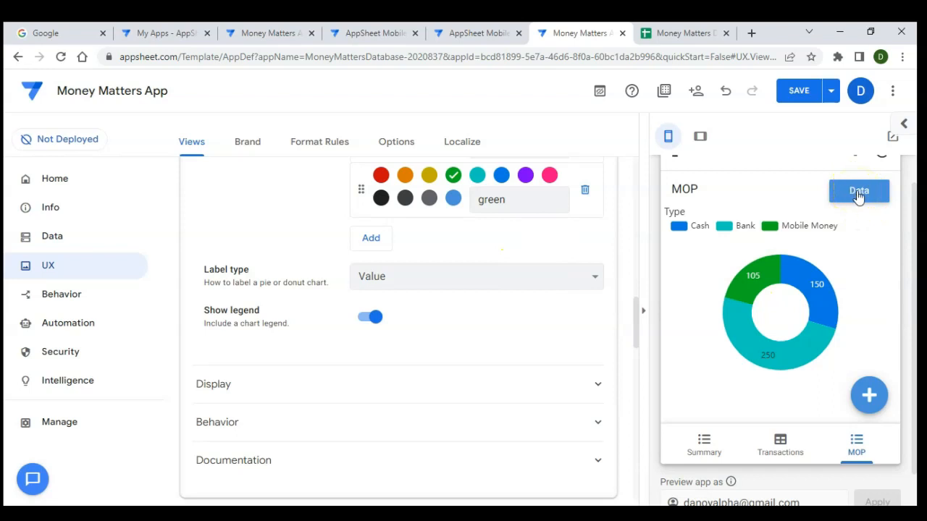
scroll(808, 220, "up", 1)
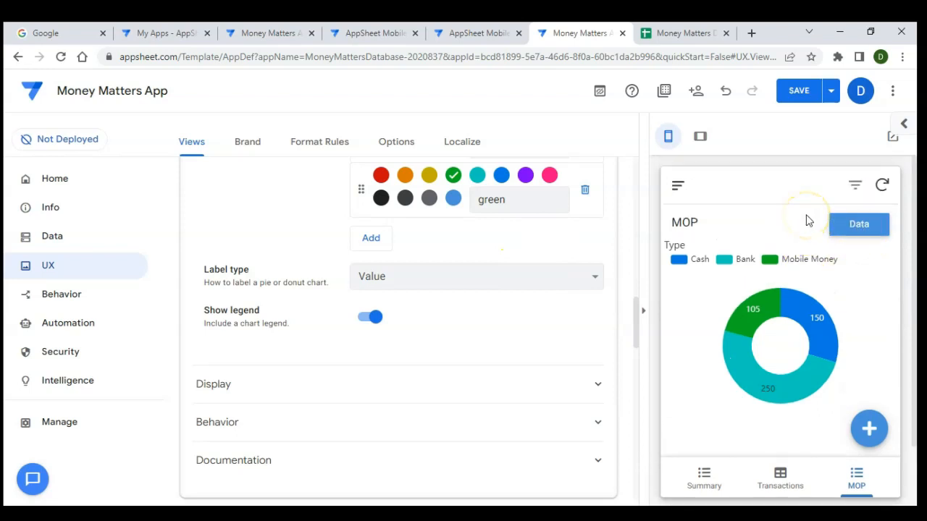
left_click(853, 225)
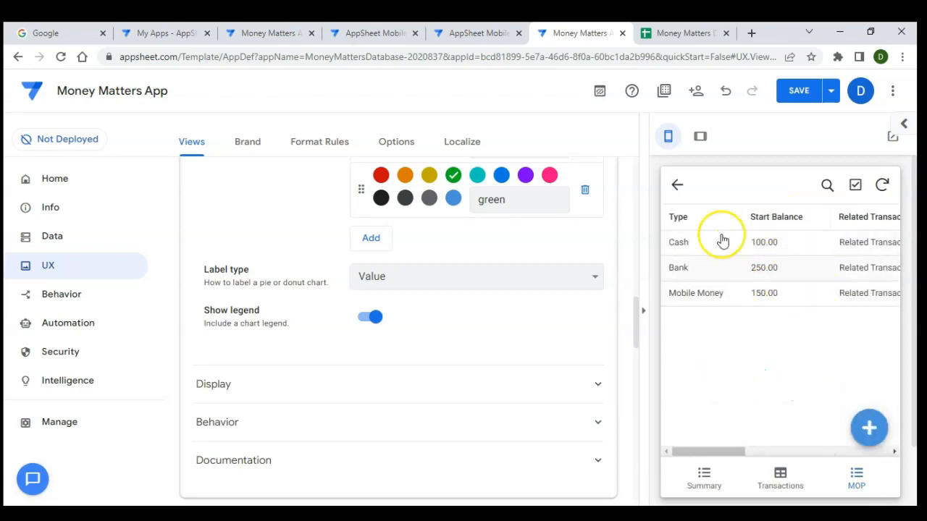
Open the Cash record from the MOP donut chart, review its balances and related transactions, and return to the chart
left_click(678, 186)
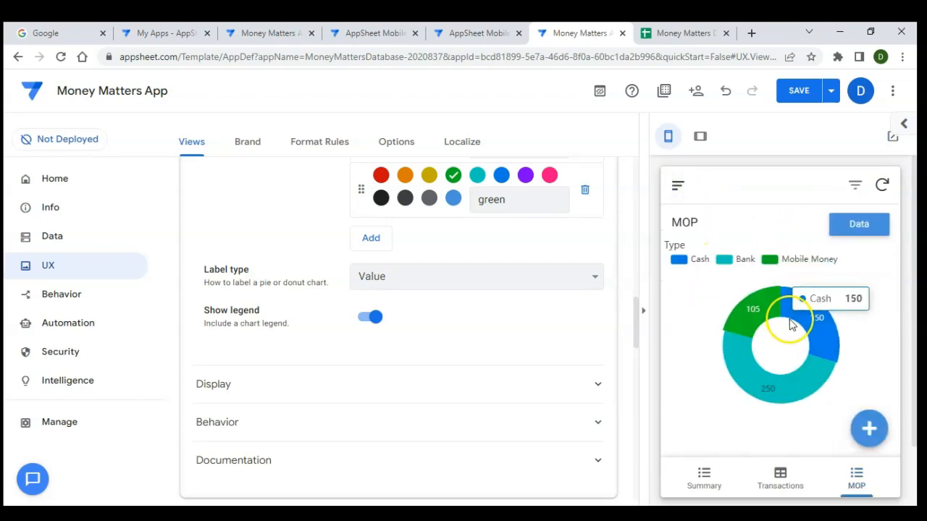
mouse_move(821, 345)
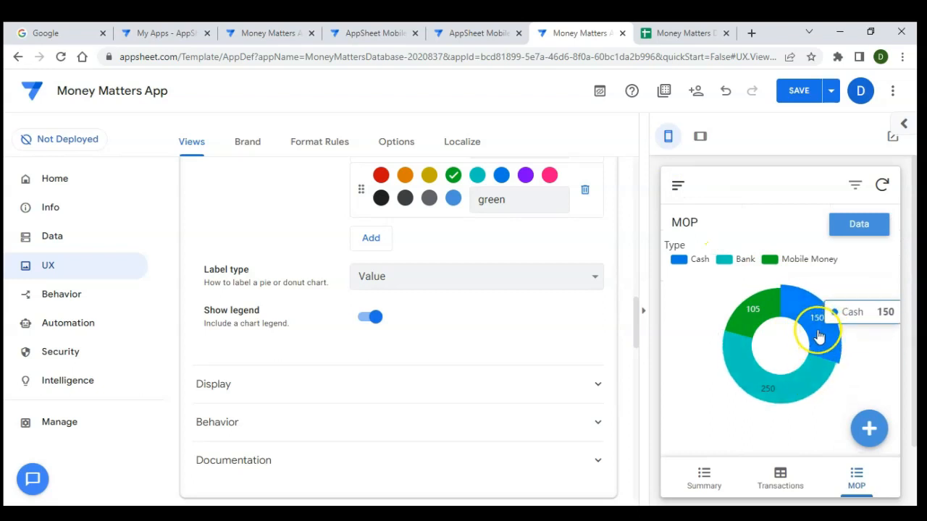
left_click(819, 337)
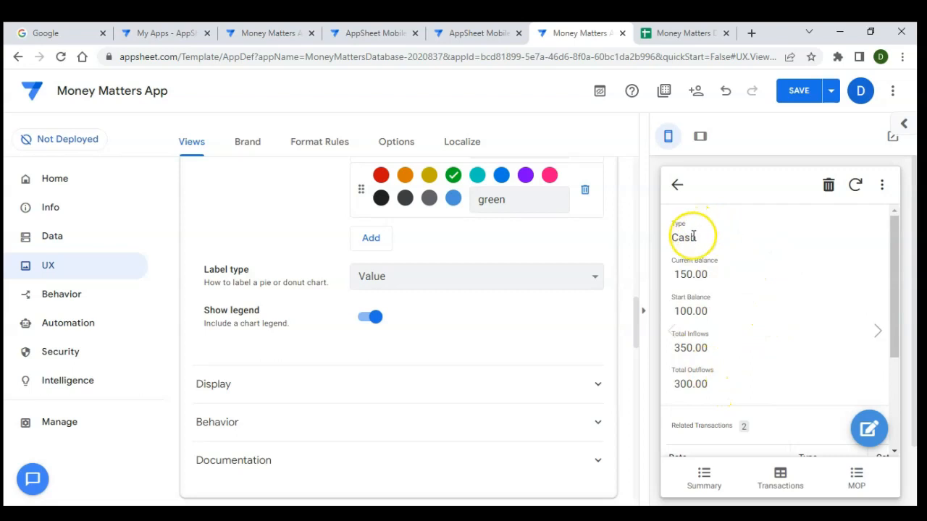
scroll(706, 324, "down", 1)
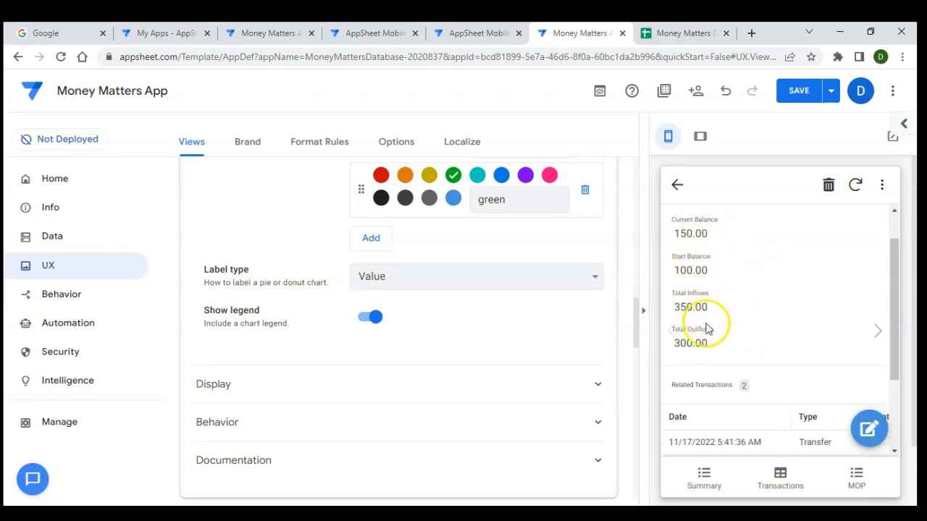
left_click(679, 187)
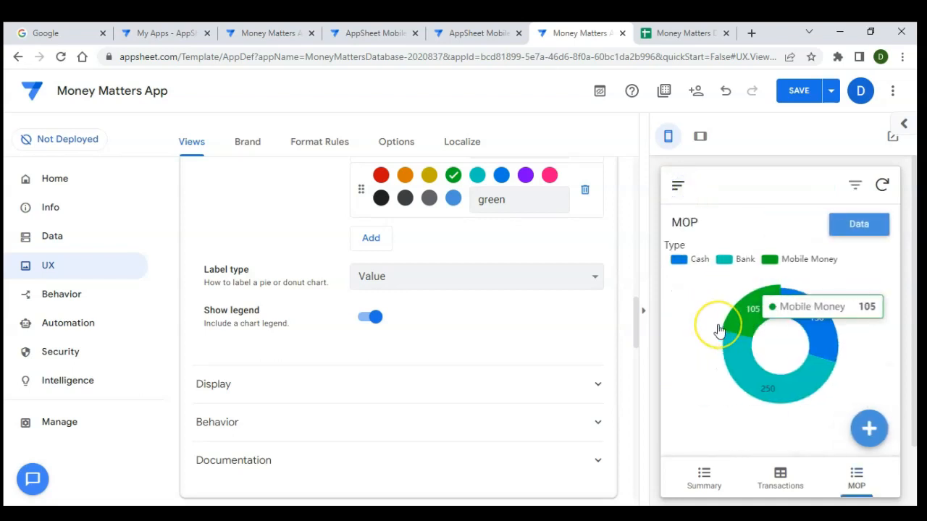
Review the Summary, Transactions and MOP views in the app preview, ending on Transactions
left_click(706, 486)
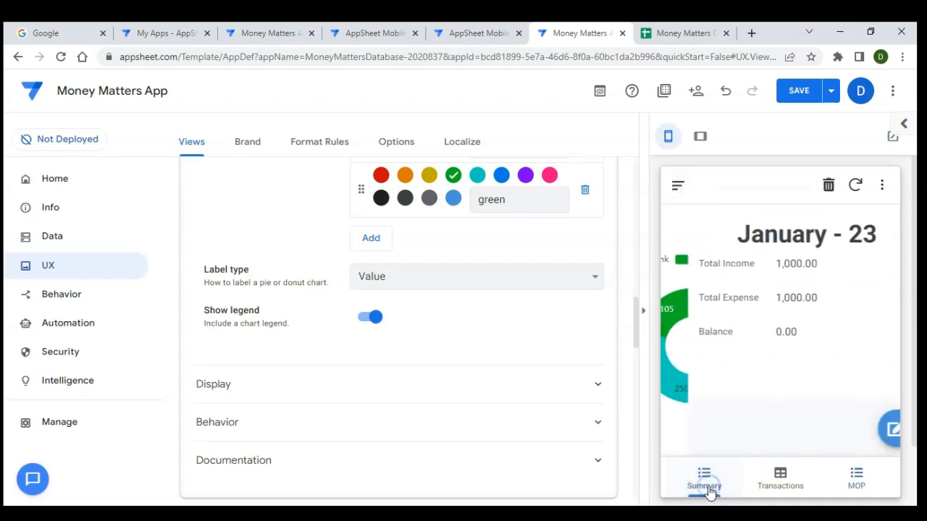
left_click(772, 483)
left_click(851, 478)
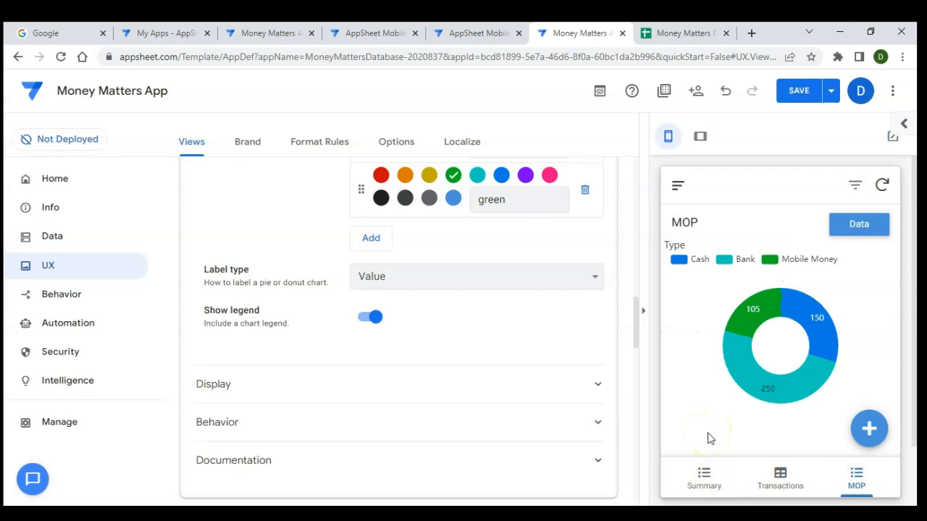
left_click(775, 484)
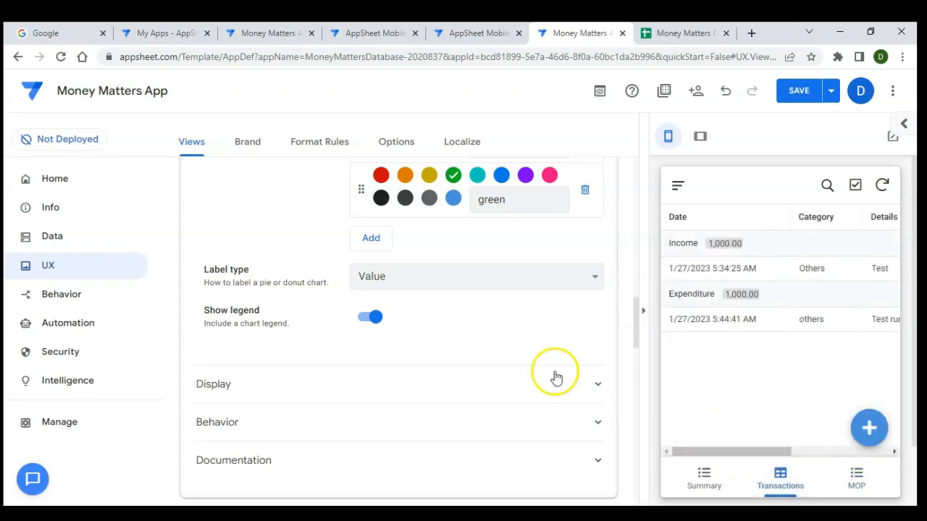
Set the app's brand theme to dark and check the Summary and MOP views in the preview
scroll(550, 369, "up", 4)
scroll(321, 200, "up", 4)
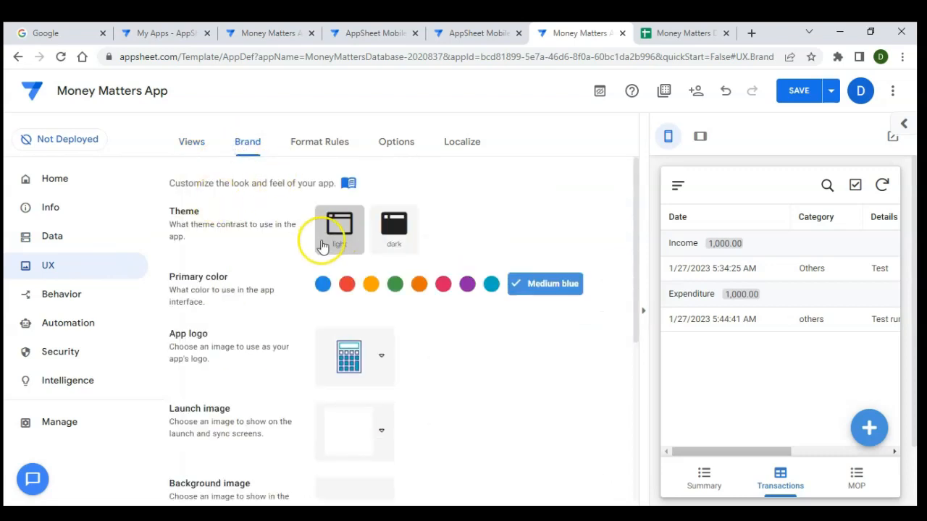
left_click(399, 247)
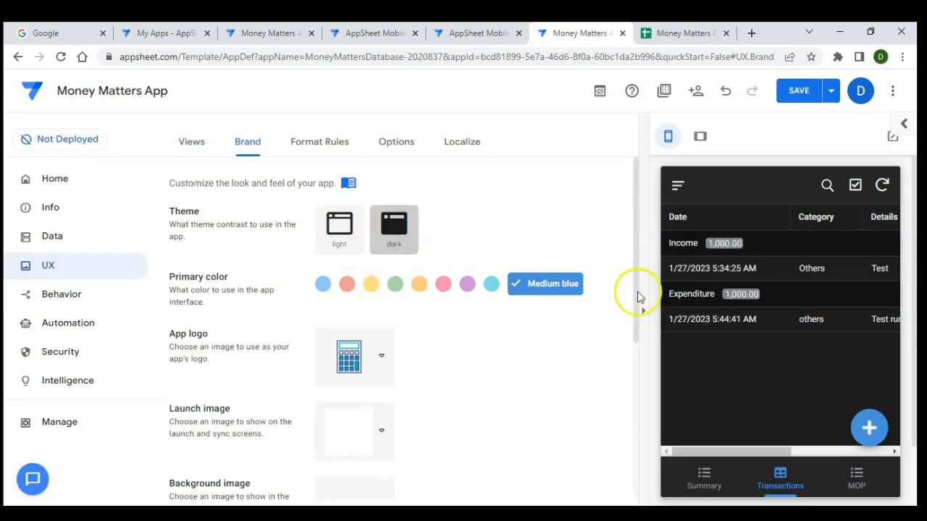
left_click(706, 482)
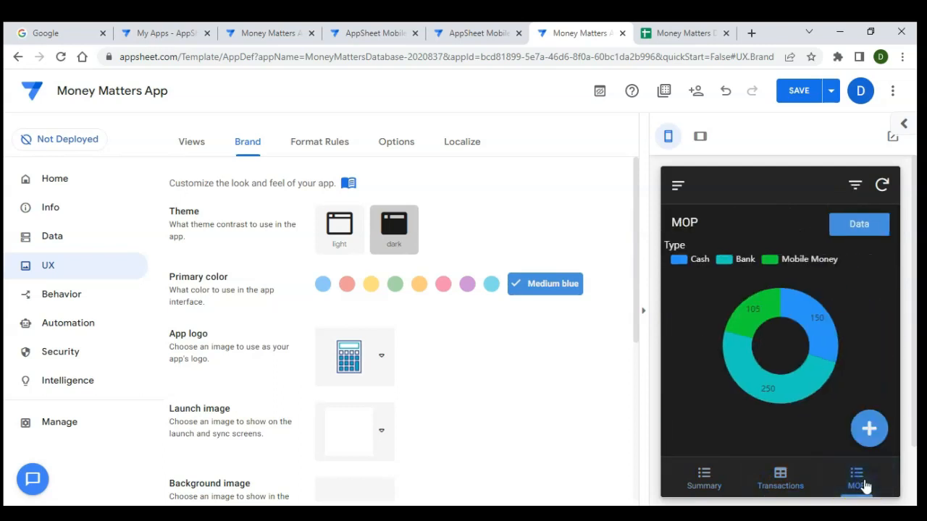
Set the app's primary color to the custom blue #0e6ccb
left_click(533, 289)
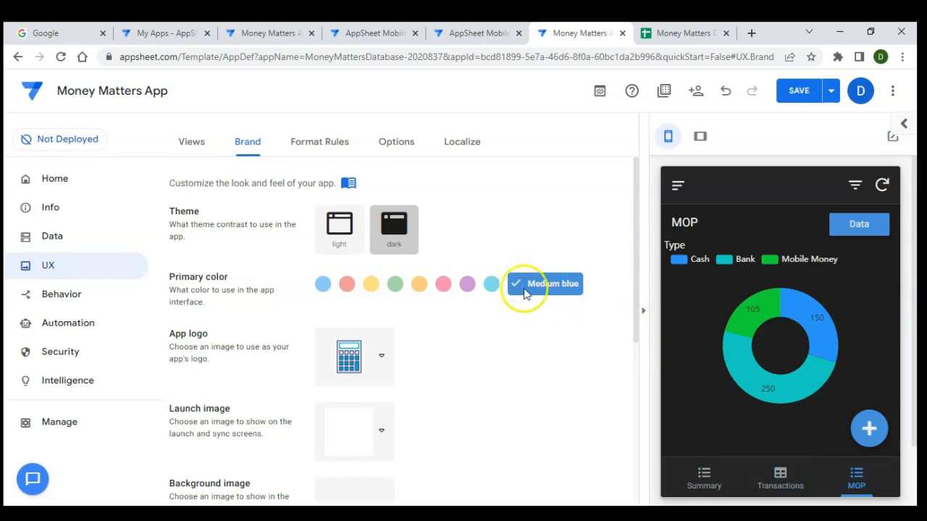
left_click(526, 294)
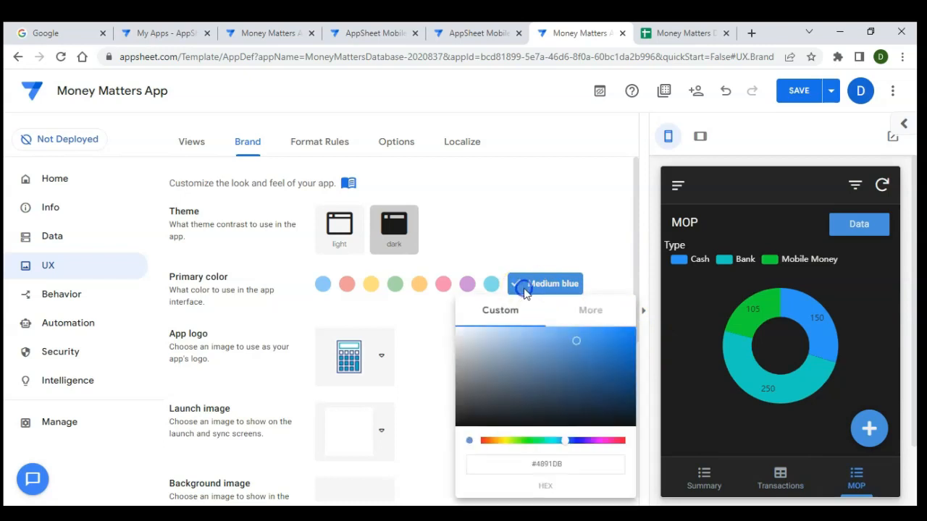
left_click(576, 342)
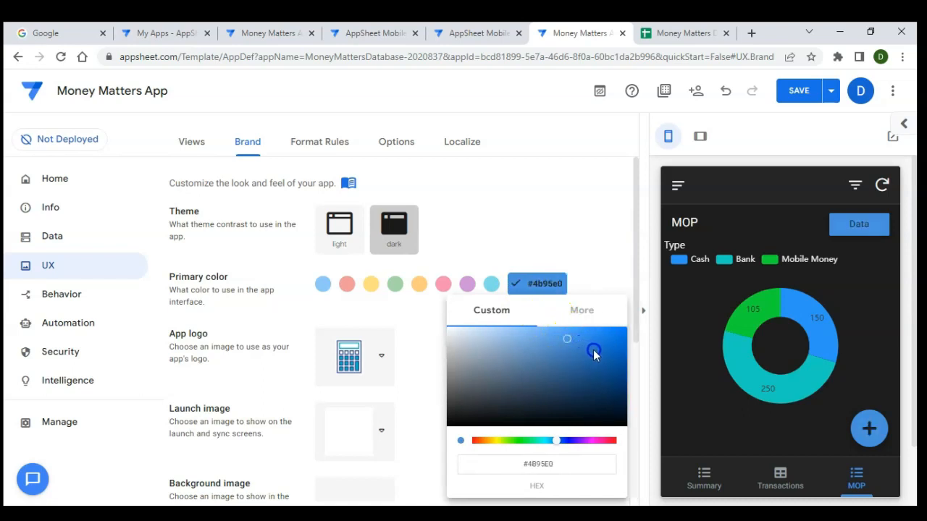
left_click_drag(608, 349, 614, 347)
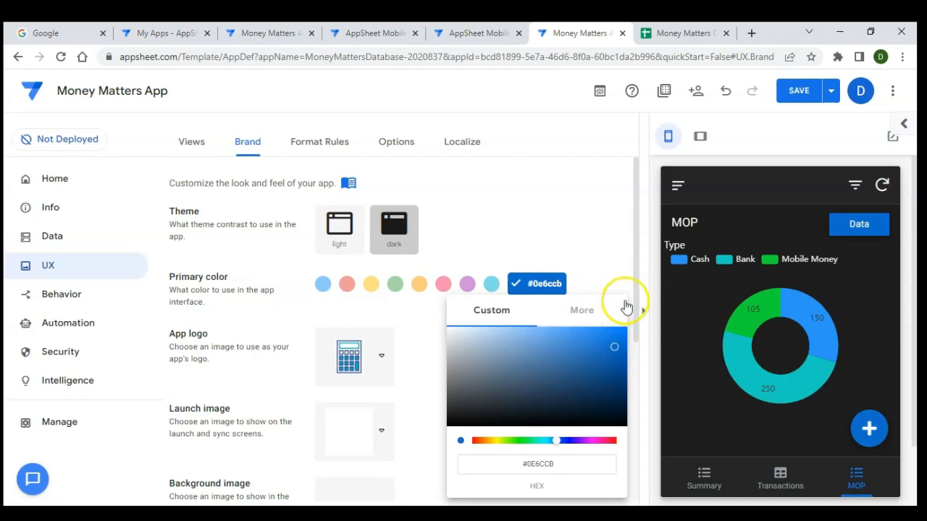
left_click(602, 249)
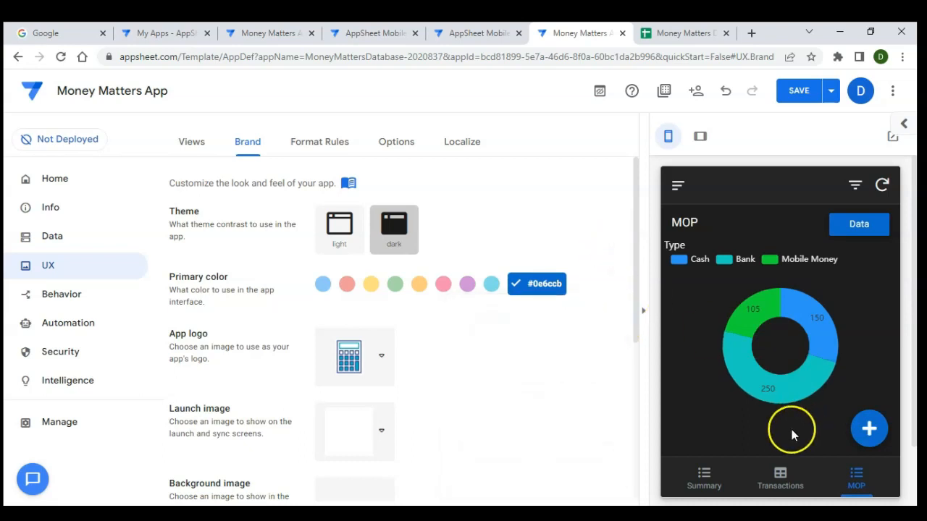
Check the recolored Summary, Transactions and MOP views, and compare them with the reference app's mobile preview
left_click(709, 481)
left_click(772, 478)
left_click(840, 478)
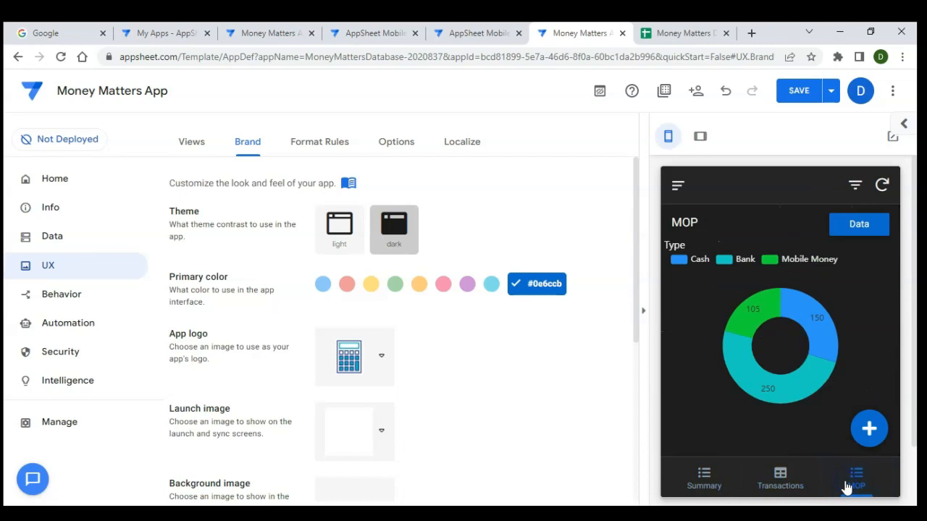
left_click(794, 484)
left_click(713, 485)
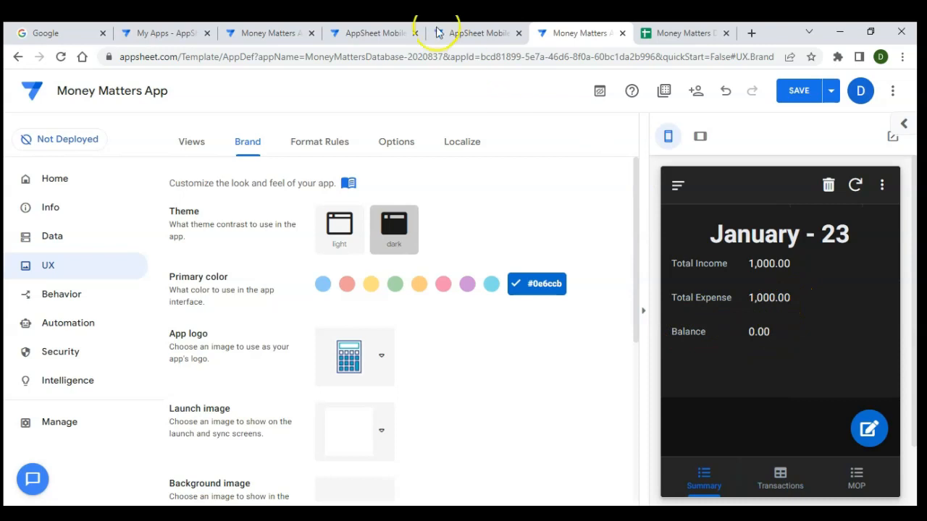
left_click(375, 34)
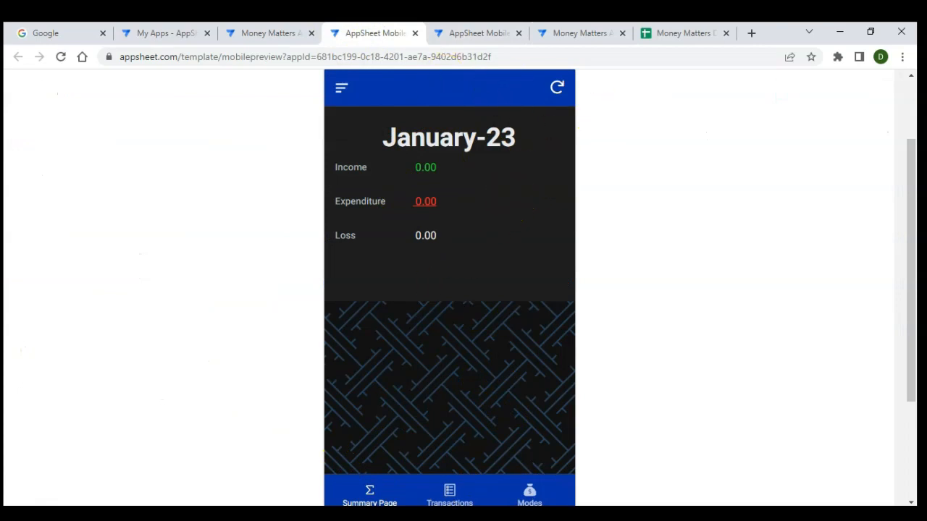
left_click(573, 34)
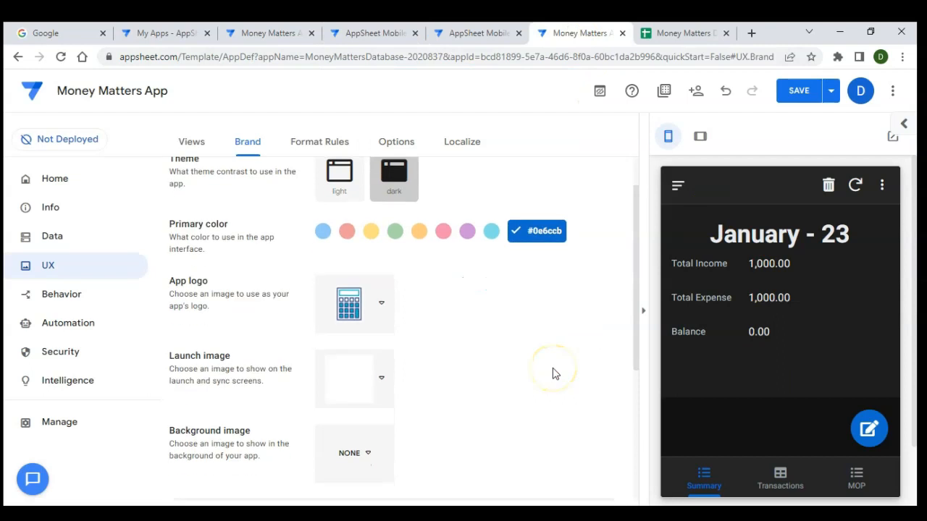
Choose the calculator image as the app logo
scroll(553, 373, "down", 1)
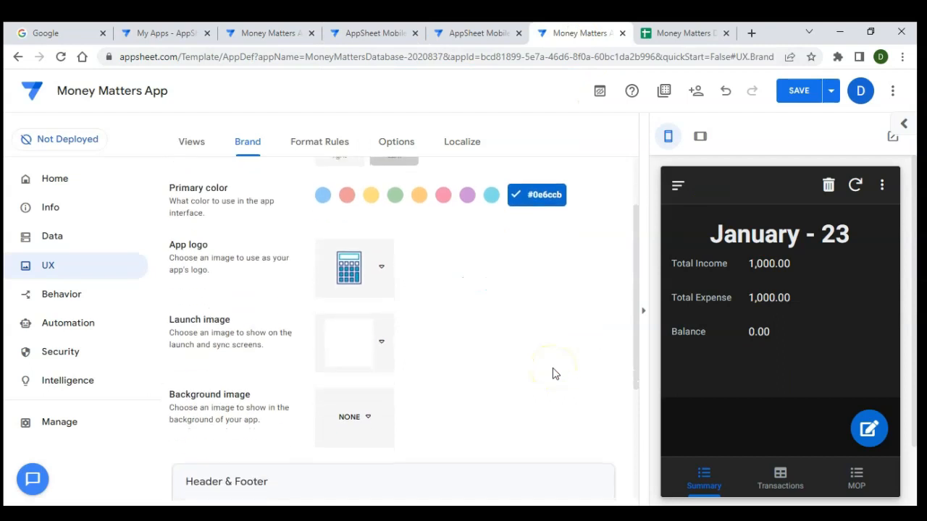
left_click(376, 269)
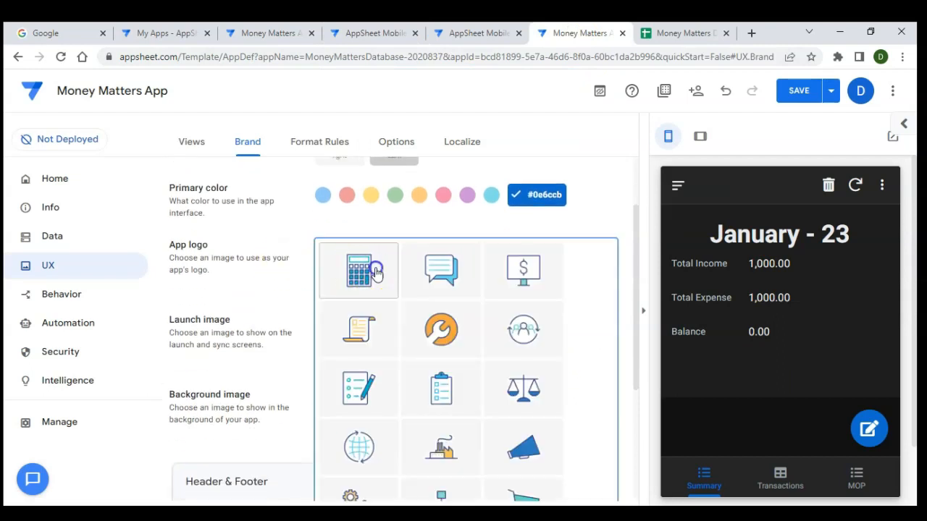
left_click(376, 270)
Sync the preview app, set the launch image to the dark gray diagonal gradient, and save the app
scroll(386, 315, "down", 3)
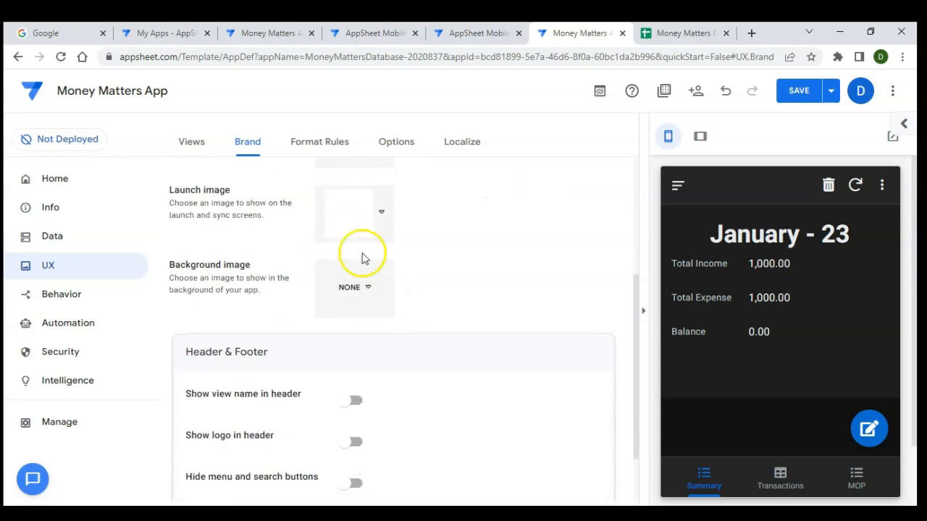
left_click(854, 186)
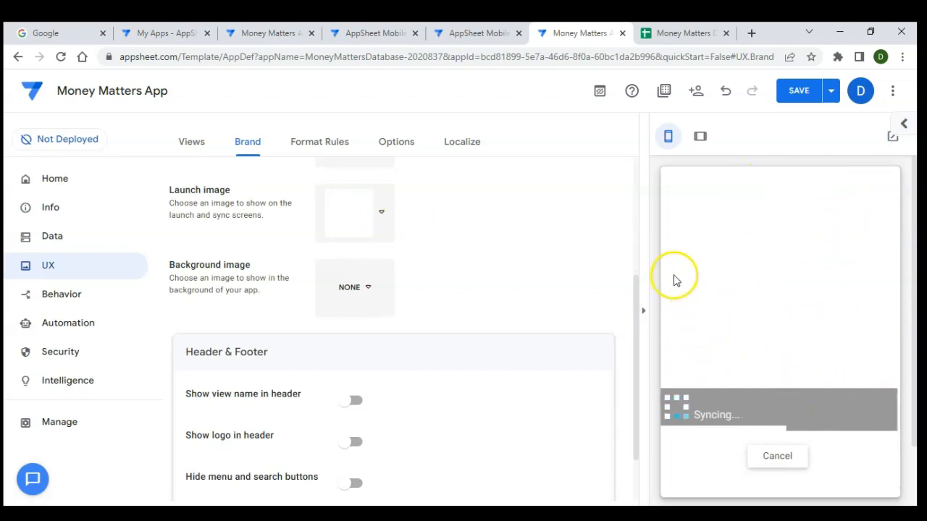
left_click(379, 216)
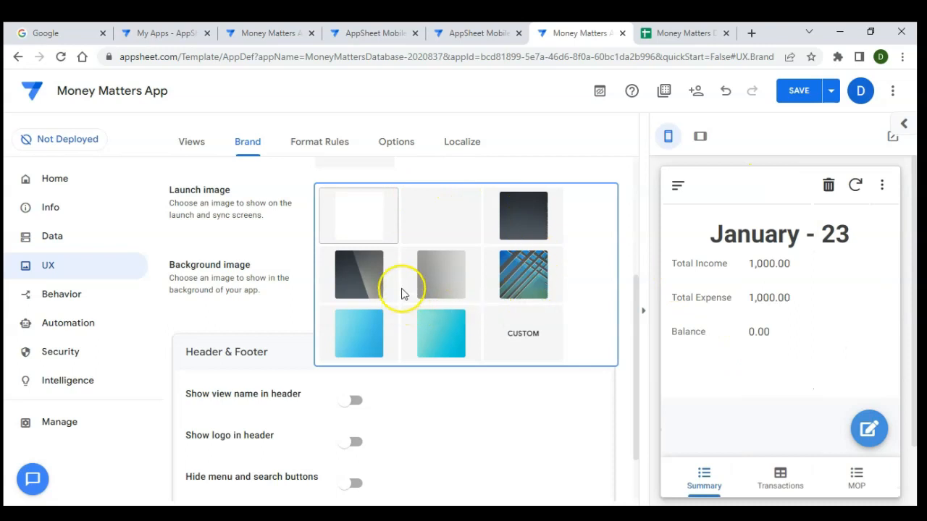
left_click(367, 294)
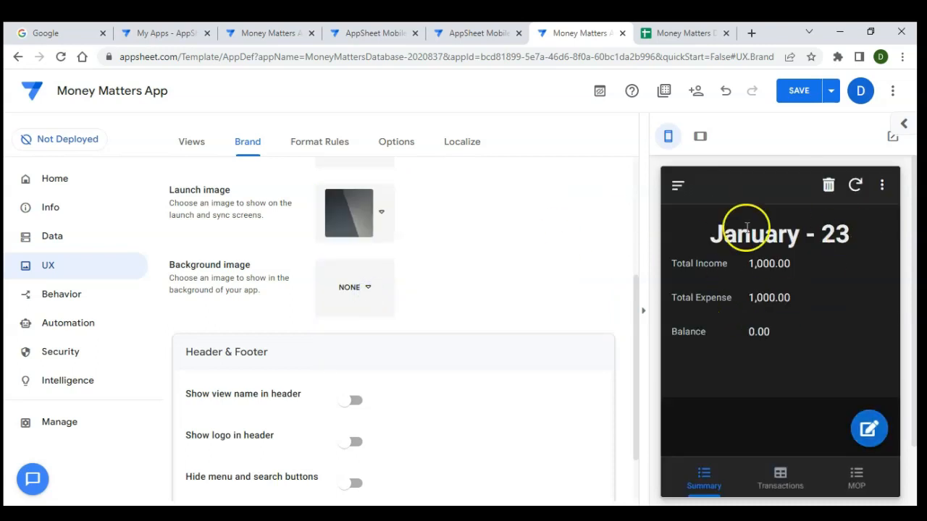
left_click(803, 90)
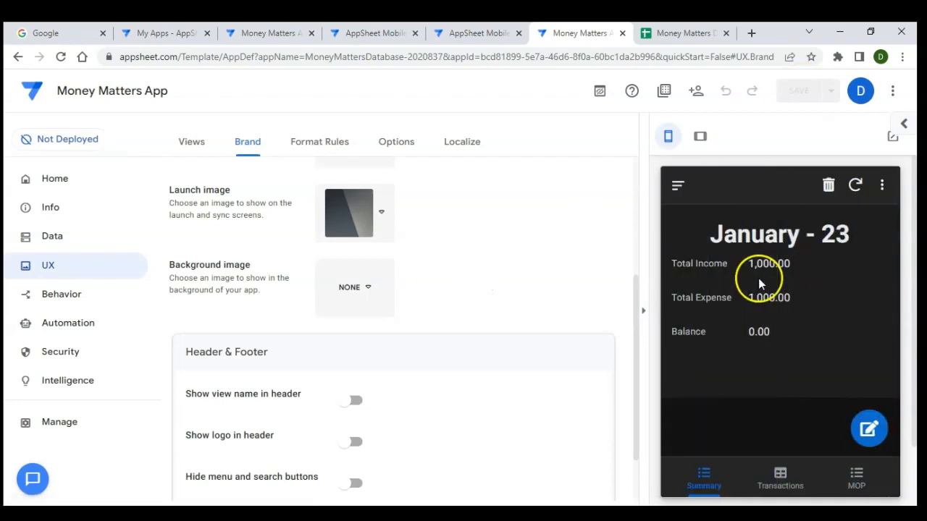
Set the app's background image to the dark patterned option and save the app
left_click(364, 294)
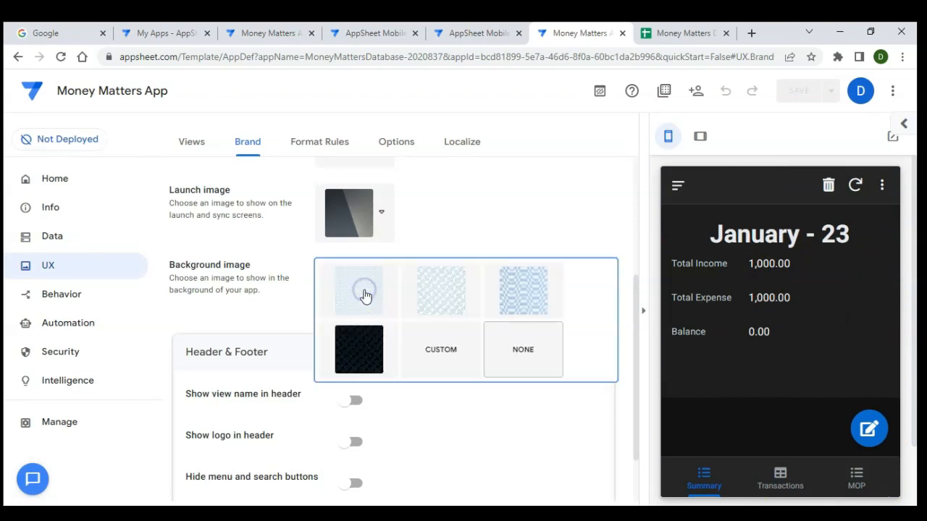
left_click(372, 357)
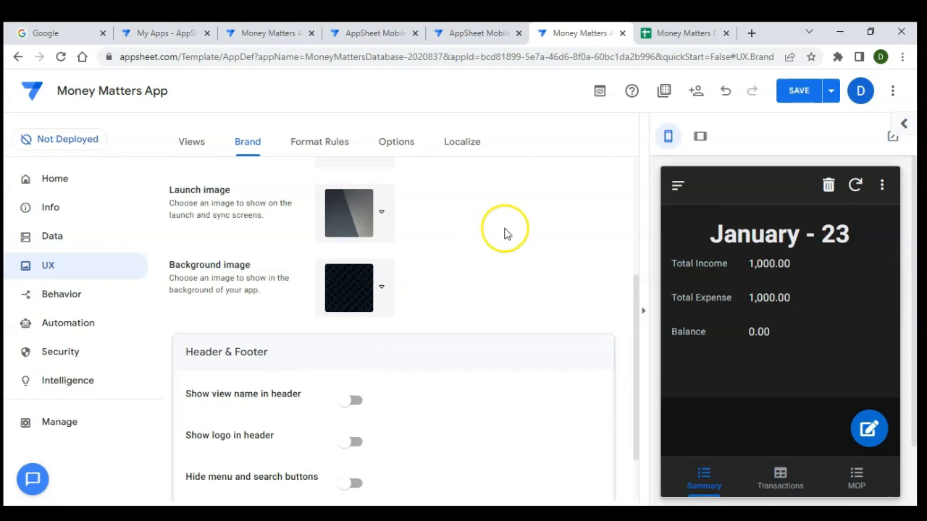
left_click(788, 95)
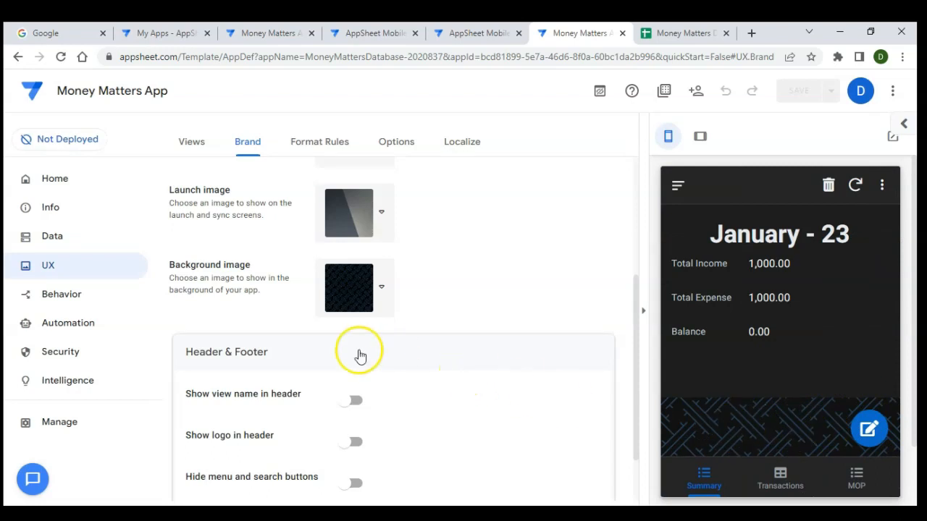
Try showing the view name and the logo in the app header, switching each option off again
scroll(358, 355, "down", 1)
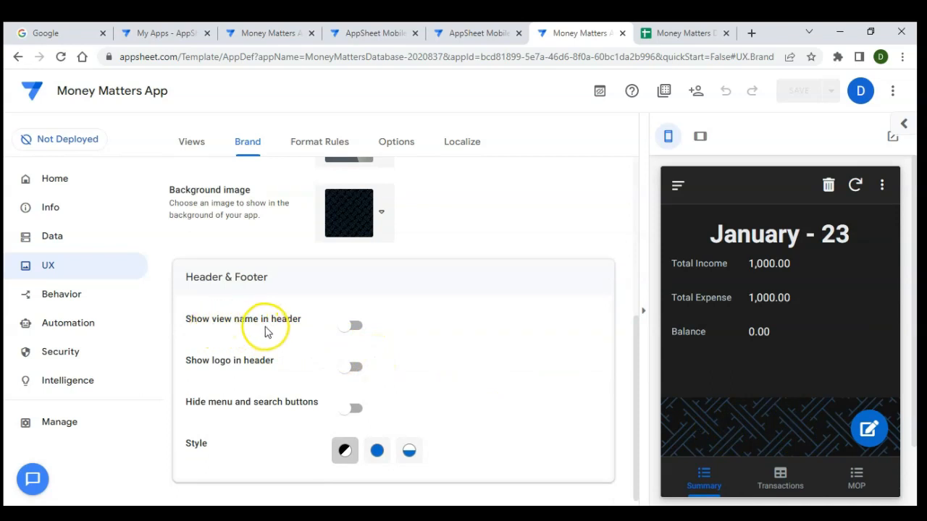
left_click(357, 325)
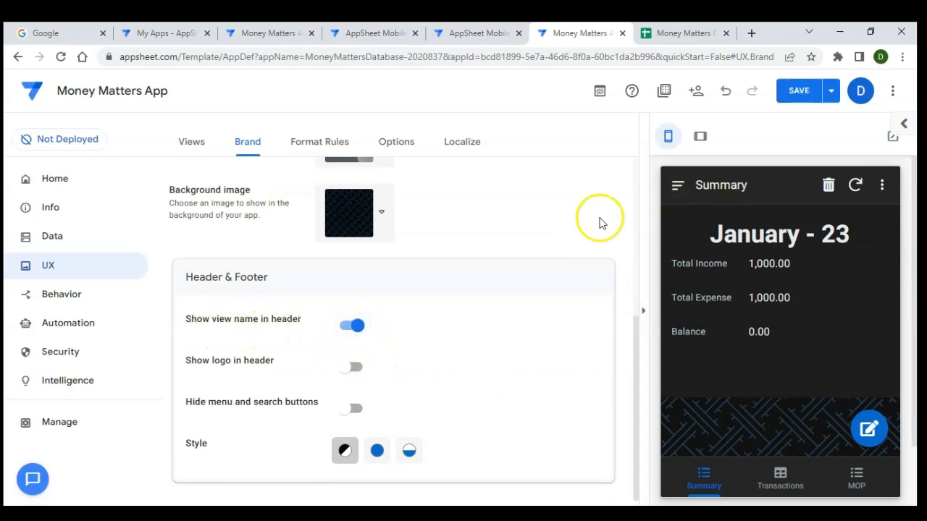
left_click(344, 327)
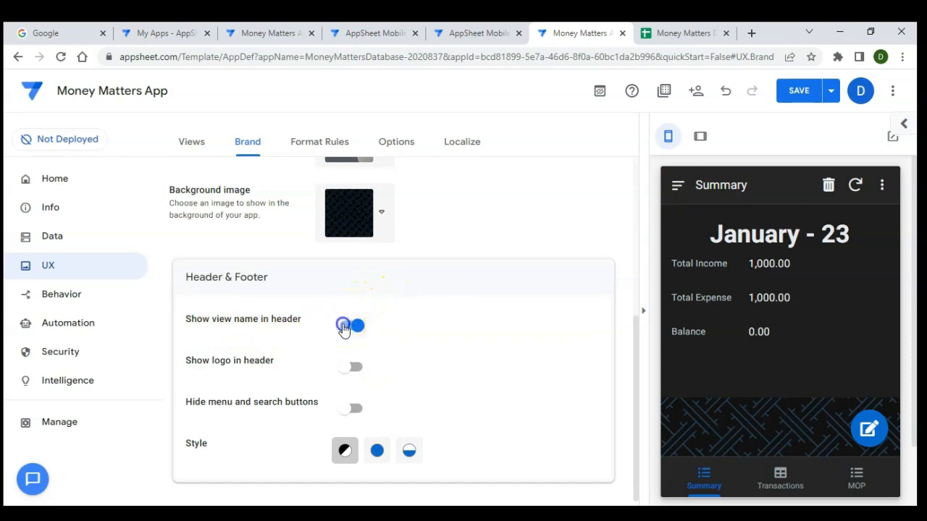
left_click(360, 369)
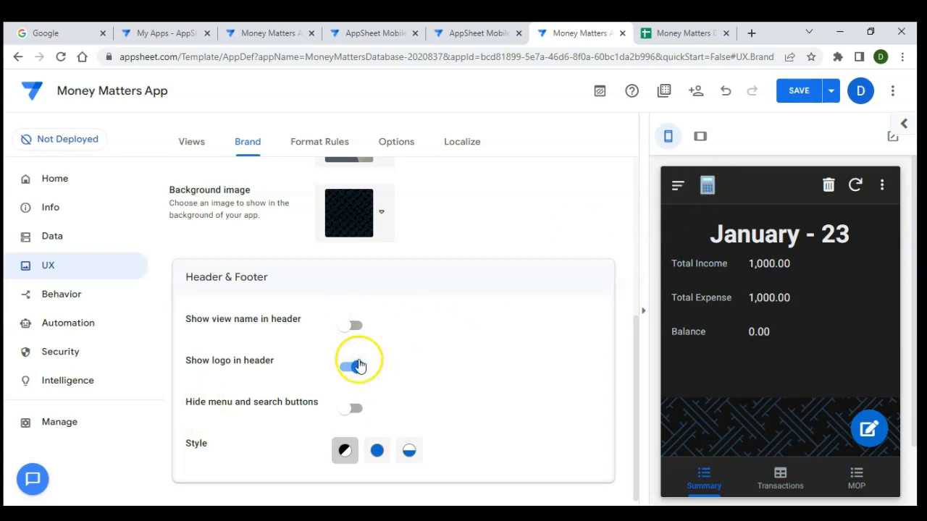
left_click(349, 368)
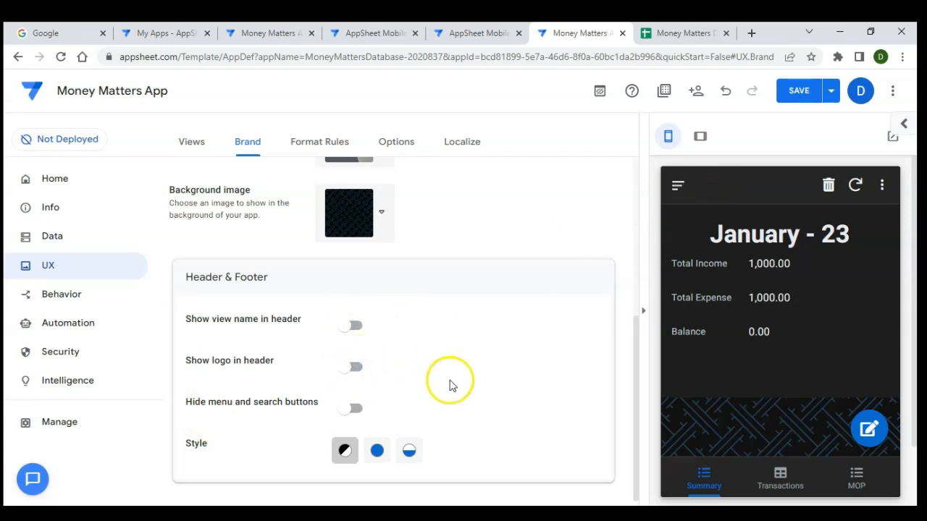
Compare the header and footer styles and apply the solid primary-color style
left_click(512, 271)
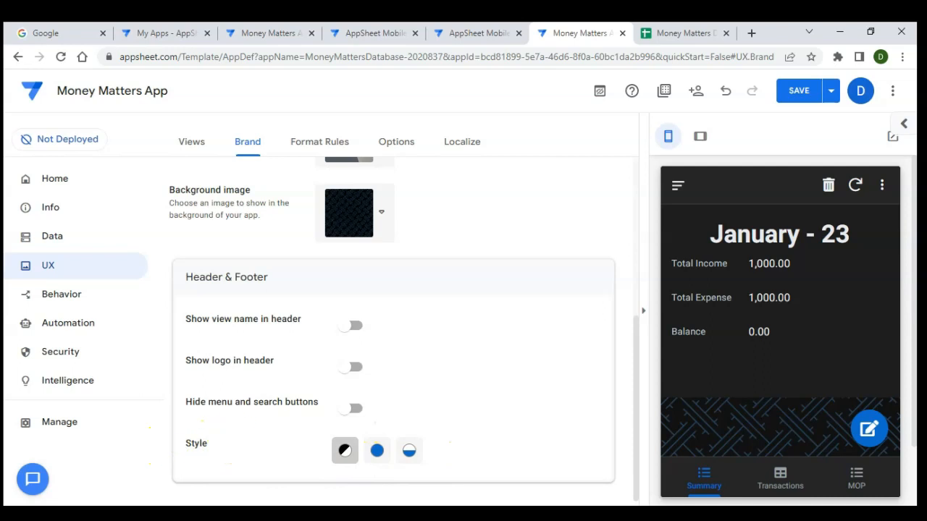
left_click(374, 457)
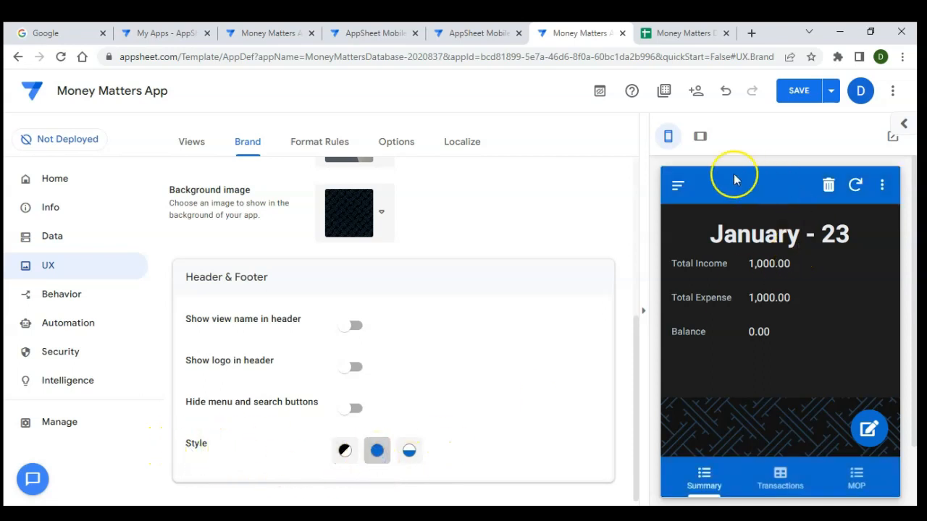
left_click(411, 458)
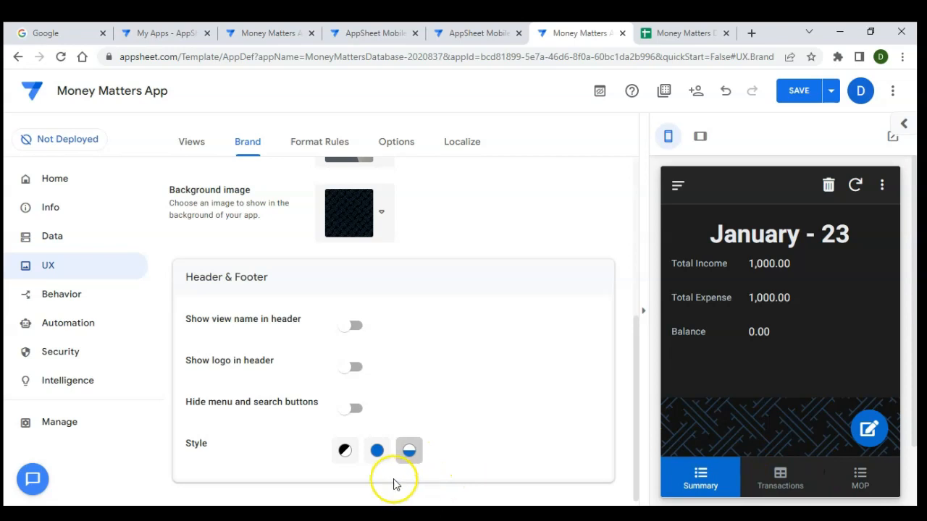
left_click(375, 456)
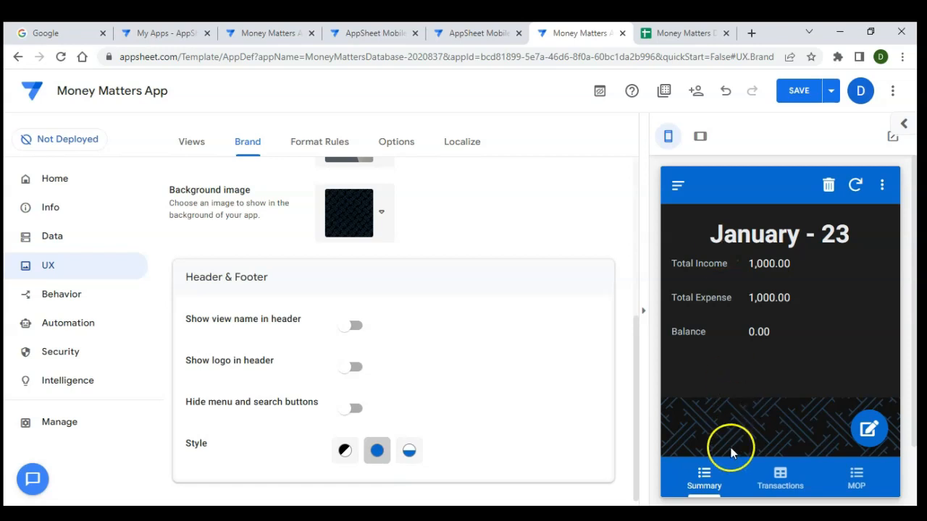
Check how the income and expenditure values are formatted in the reference app's mobile preview, and return to the app editor
left_click(384, 29)
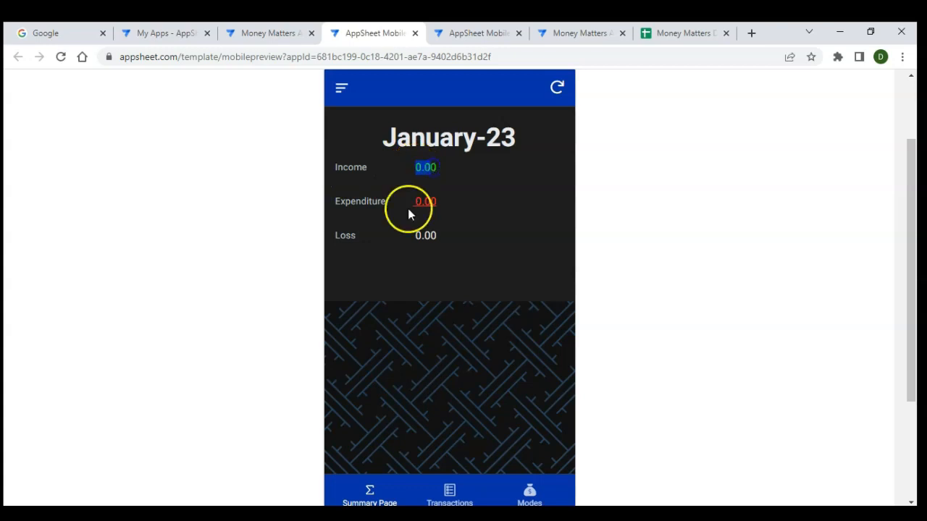
left_click_drag(412, 205, 416, 204)
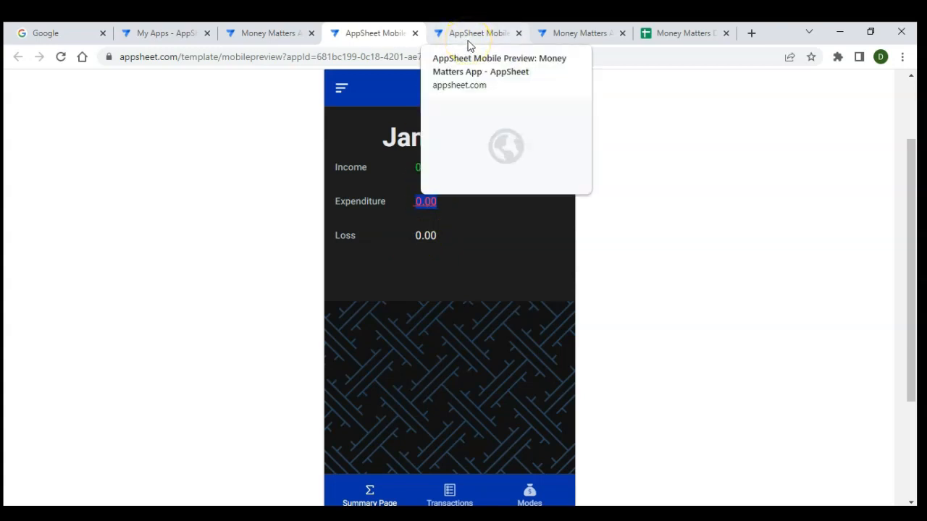
left_click(572, 31)
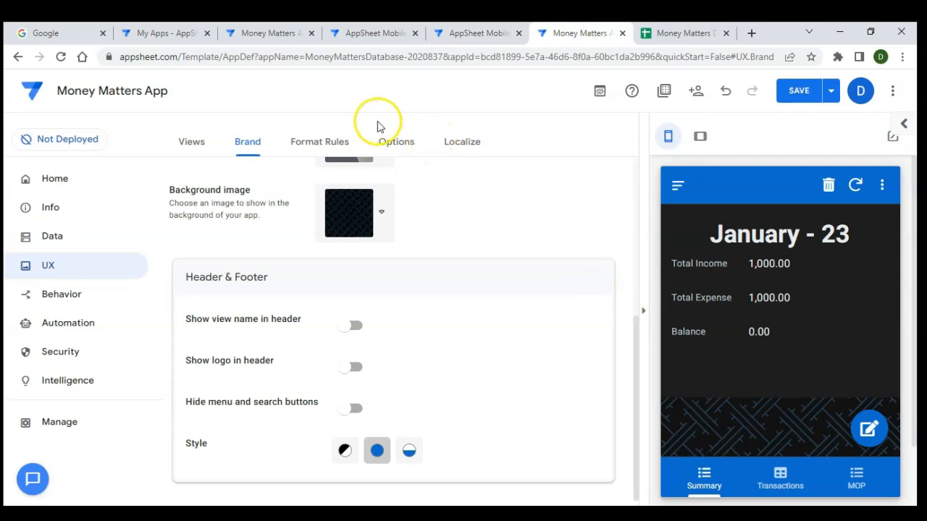
Create a new format rule named "Income _ Green" for the Summary table
left_click(327, 147)
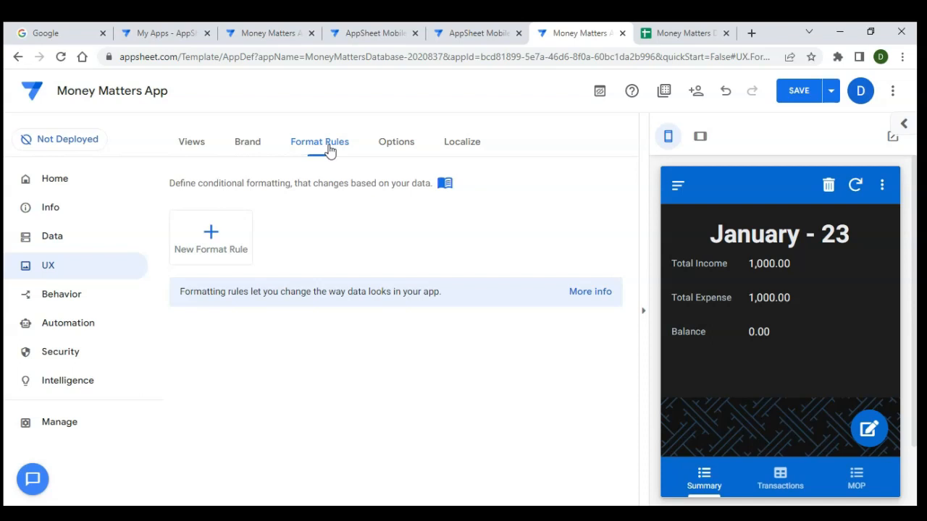
left_click(227, 233)
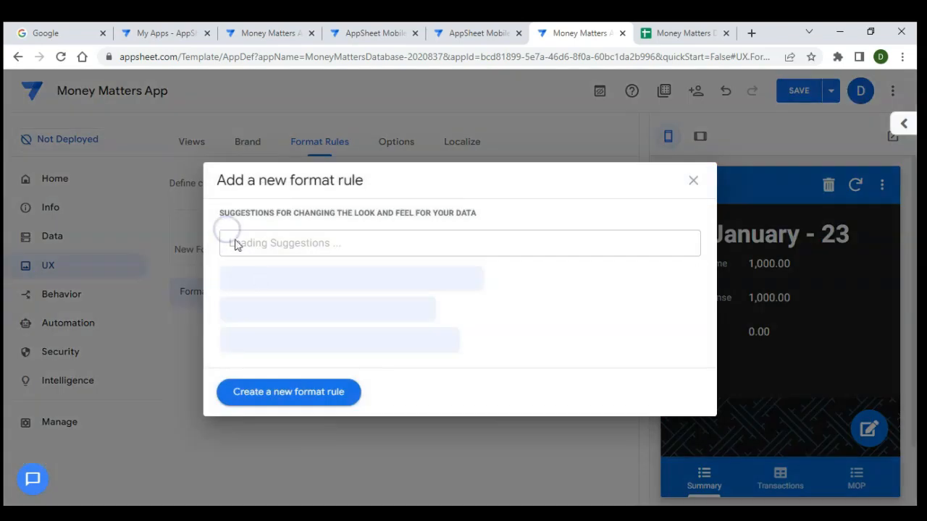
left_click(293, 391)
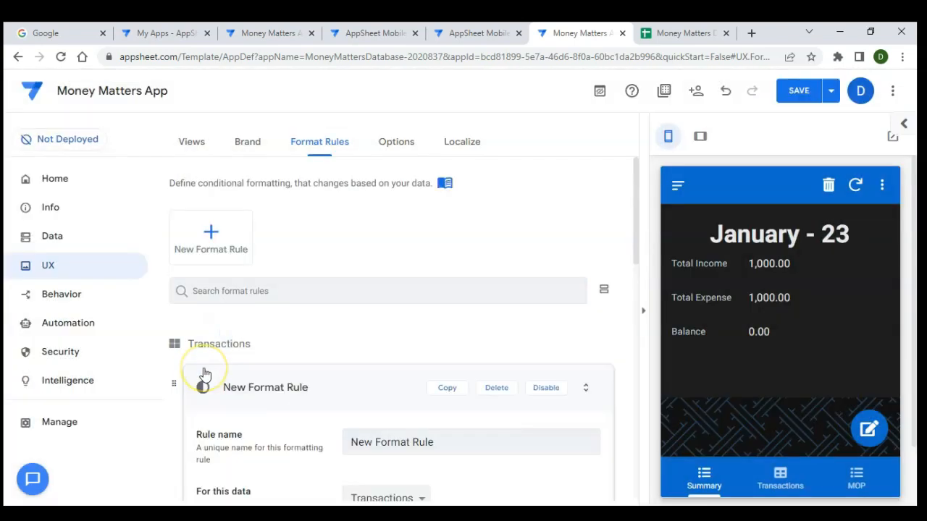
scroll(253, 334, "down", 3)
left_click_drag(447, 258, 315, 253)
type("Ino")
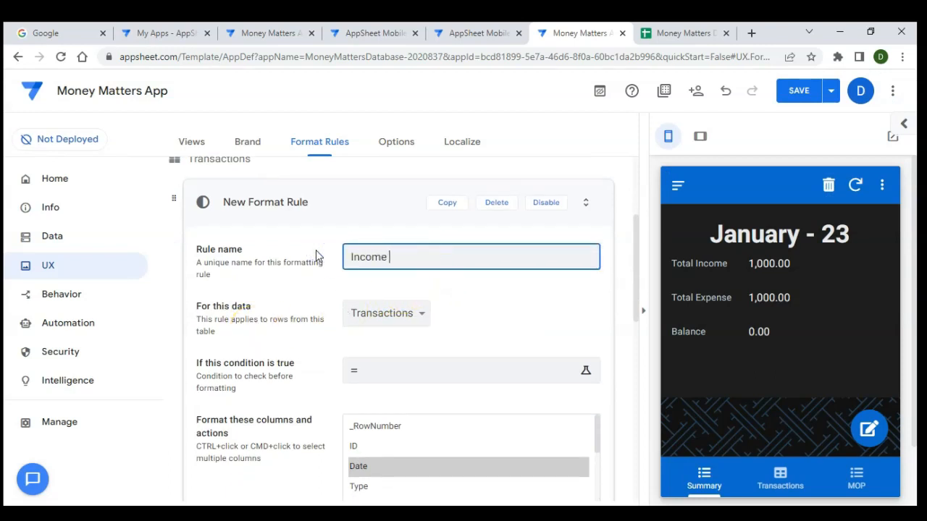
type("ome _ Green")
left_click(410, 313)
left_click(397, 331)
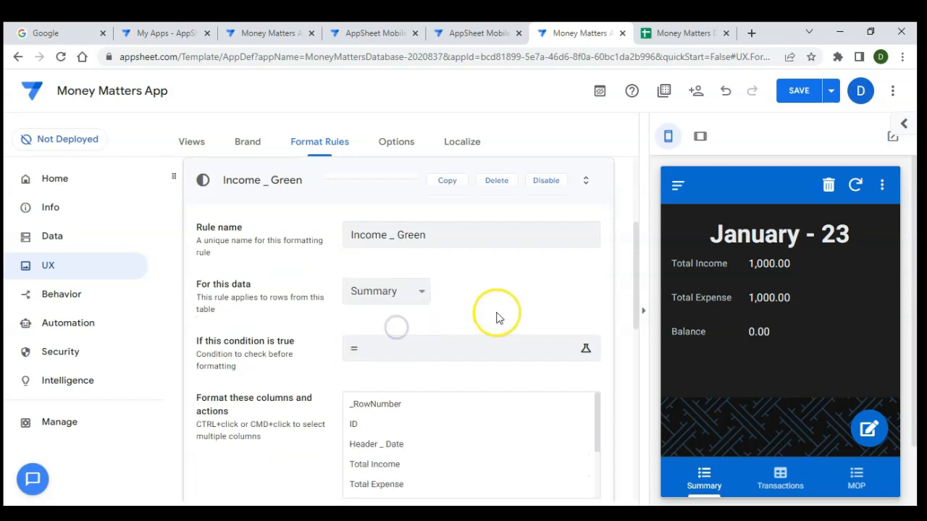
Apply the Income _ Green rule to the Total Income column with green text color
scroll(497, 315, "down", 2)
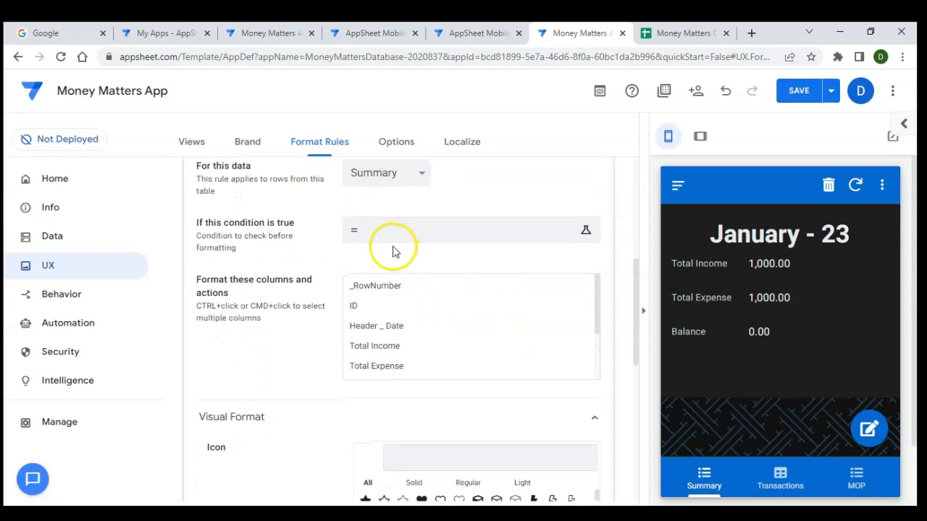
scroll(397, 307, "down", 1)
scroll(403, 336, "down", 1)
scroll(404, 338, "up", 1)
left_click(376, 308)
left_click(372, 302)
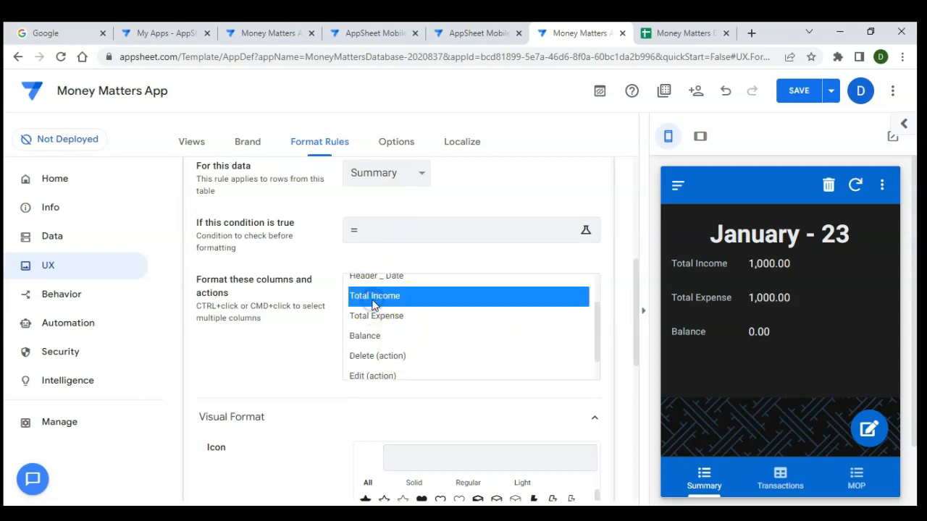
scroll(303, 325, "down", 5)
scroll(303, 329, "down", 1)
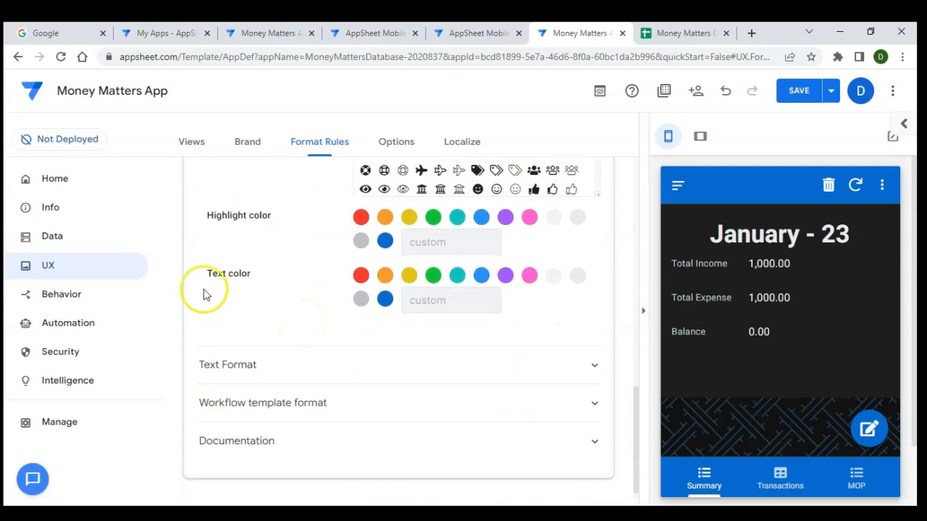
left_click(434, 300)
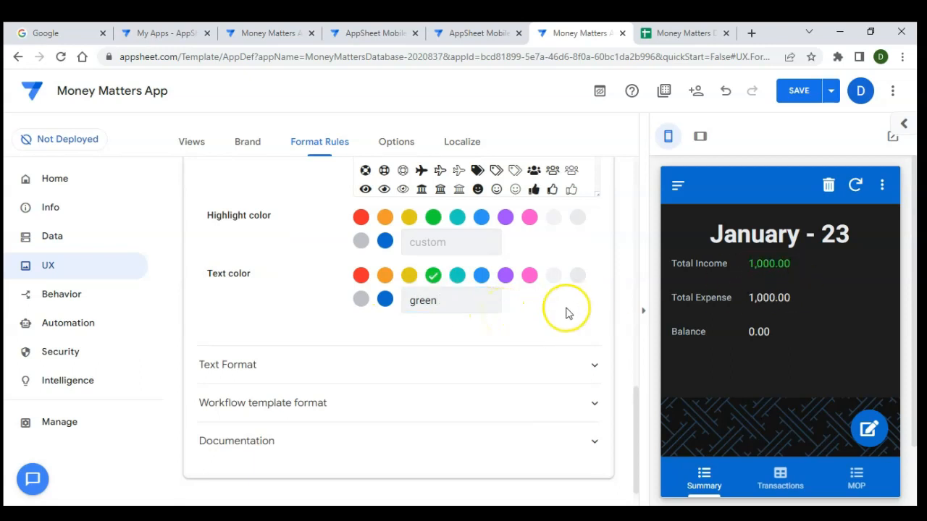
Duplicate the Income _ Green format rule and rename the copy "Expenditure _red"
scroll(568, 312, "up", 4)
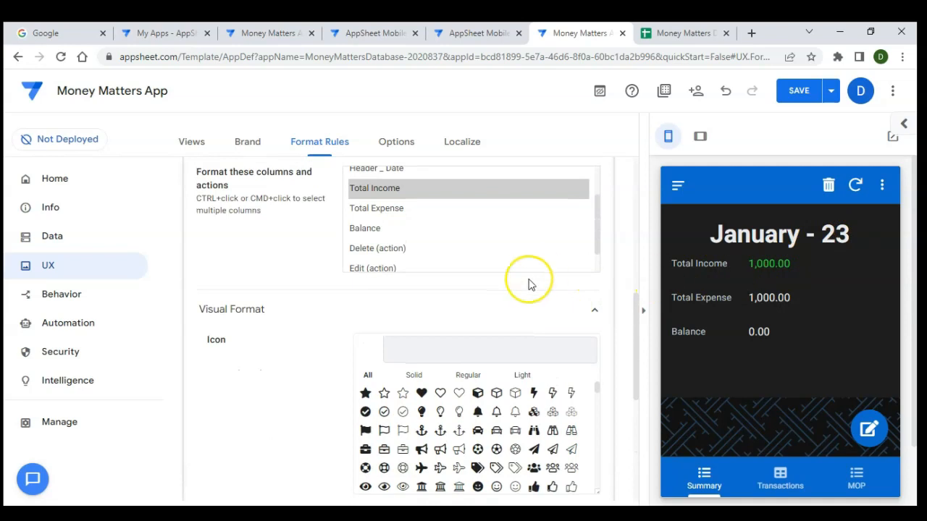
scroll(532, 284, "up", 6)
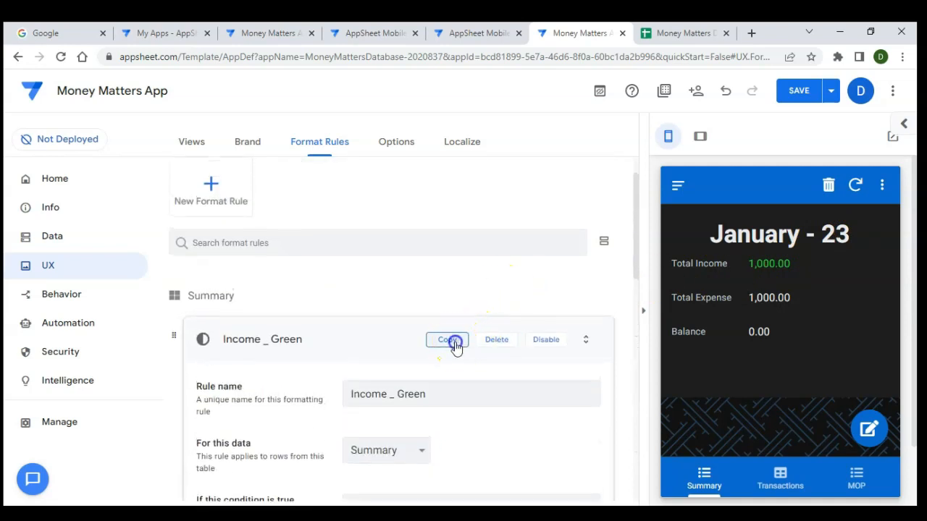
left_click(456, 343)
left_click(437, 234)
left_click_drag(438, 234, 271, 216)
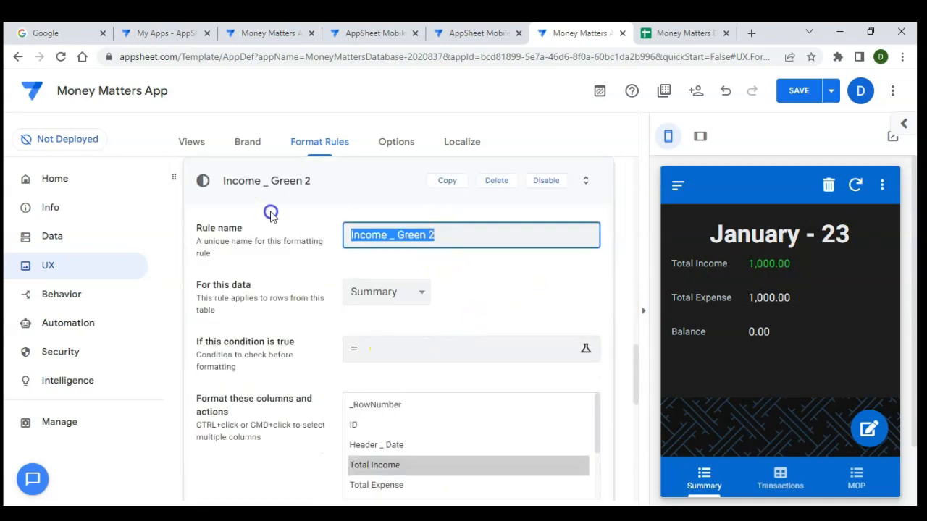
type("Expenditure _red")
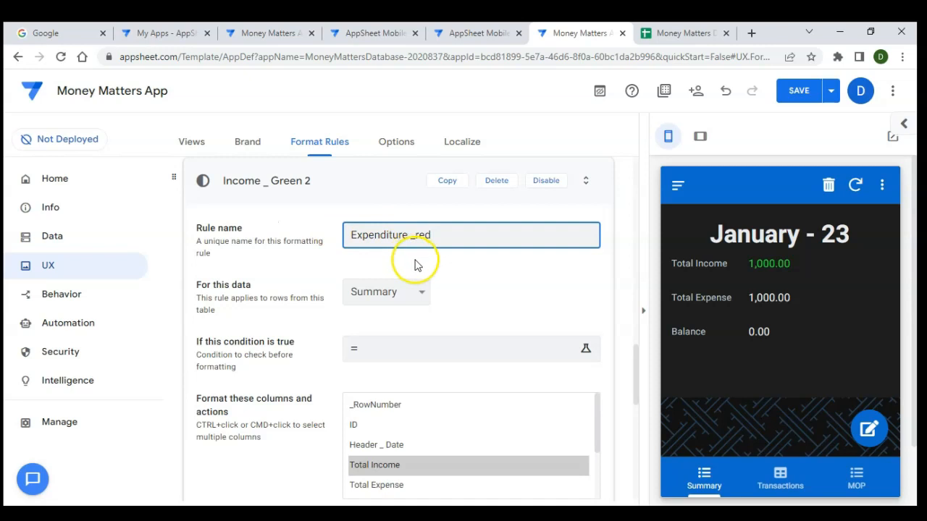
Apply the Expenditure _red rule to the Total Expense column instead of Total Income, with red text color
scroll(438, 328, "down", 2)
scroll(441, 329, "down", 1)
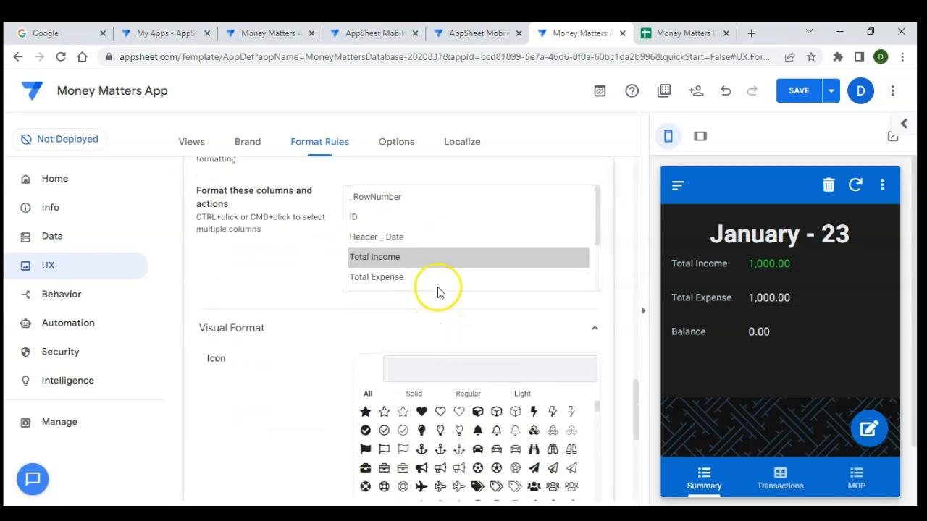
left_click(406, 283)
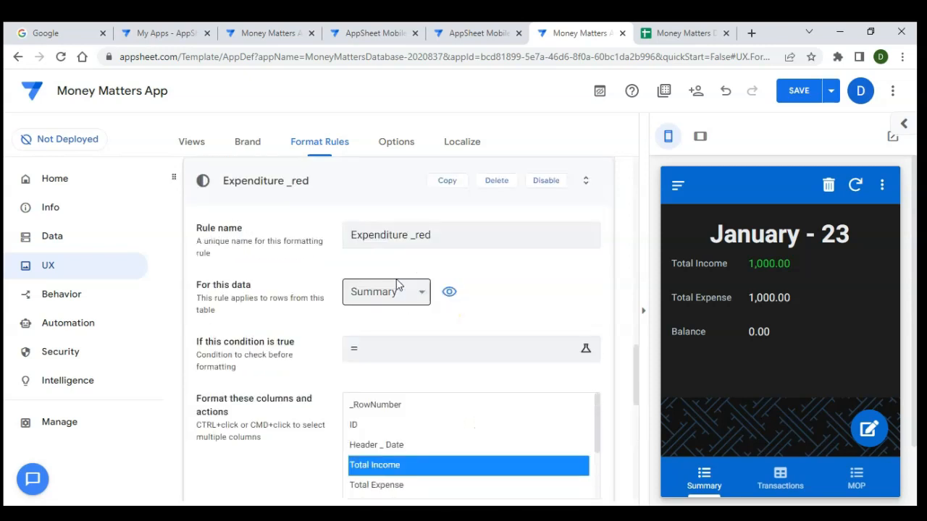
scroll(417, 326, "down", 2)
left_click(386, 347)
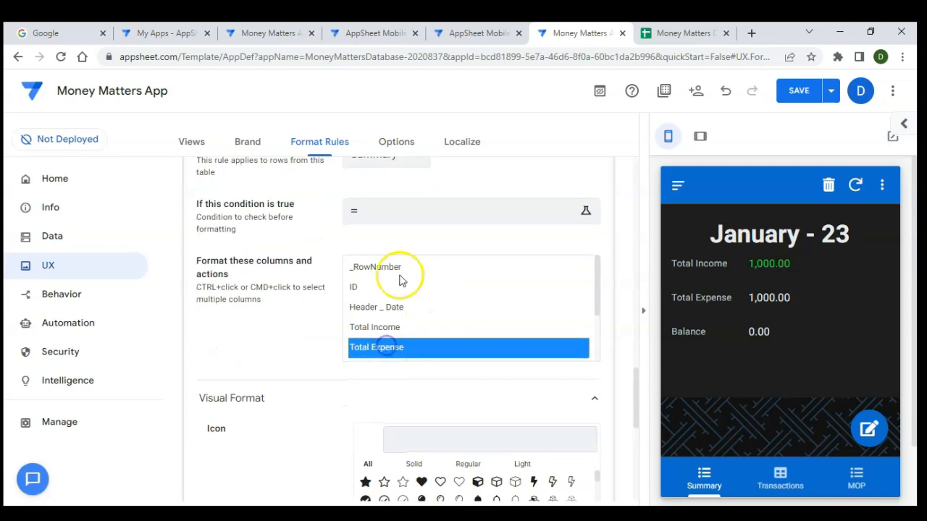
scroll(406, 268, "down", 5)
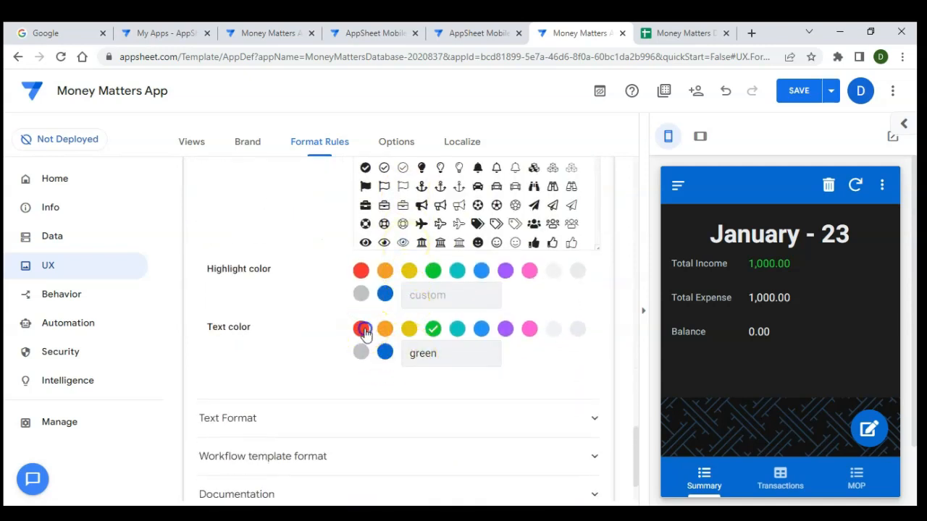
Turn on underlining in the text format of the Expenditure _red rule
scroll(421, 344, "down", 1)
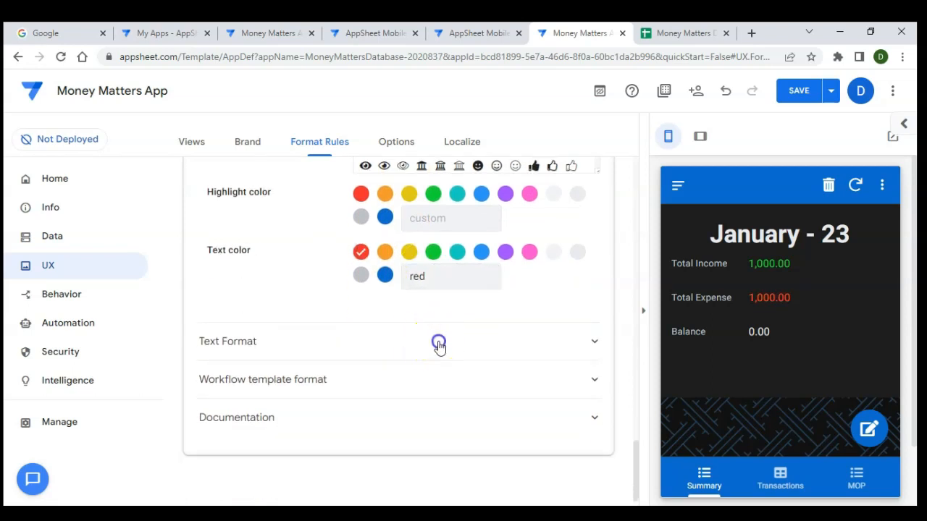
left_click(439, 343)
scroll(439, 346, "down", 2)
left_click(373, 280)
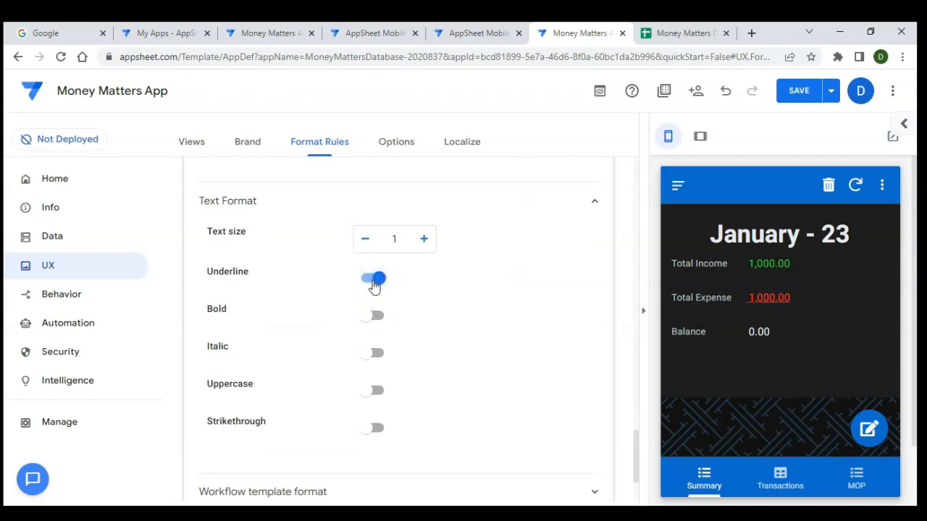
Collapse both format rules and save the app
scroll(437, 271, "up", 11)
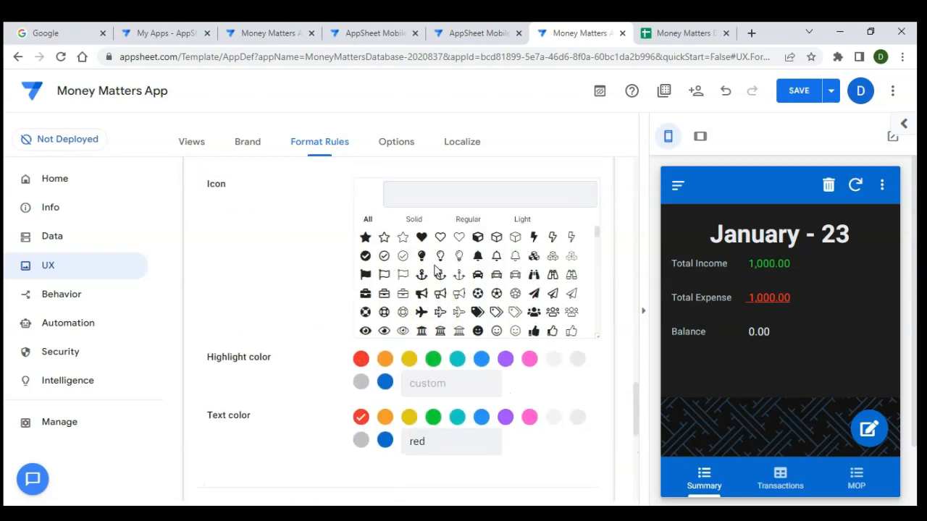
scroll(391, 325, "up", 12)
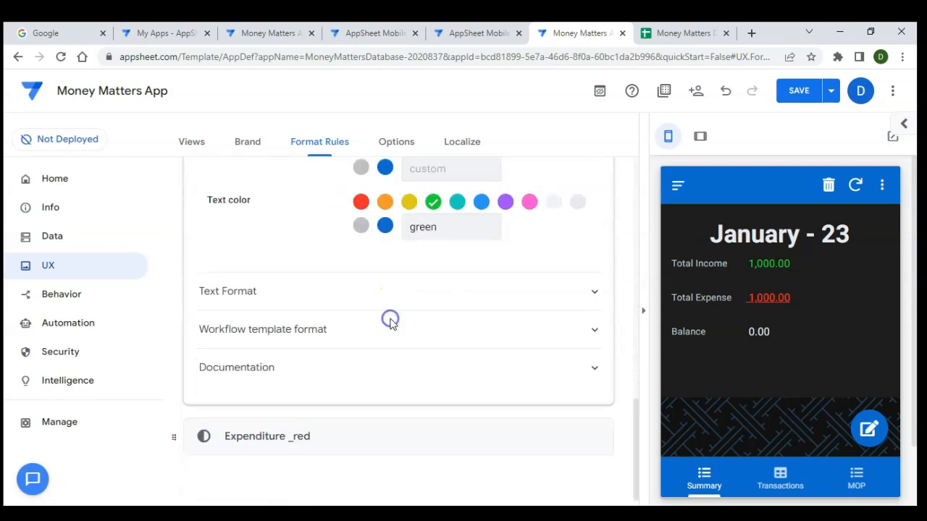
scroll(444, 257, "up", 5)
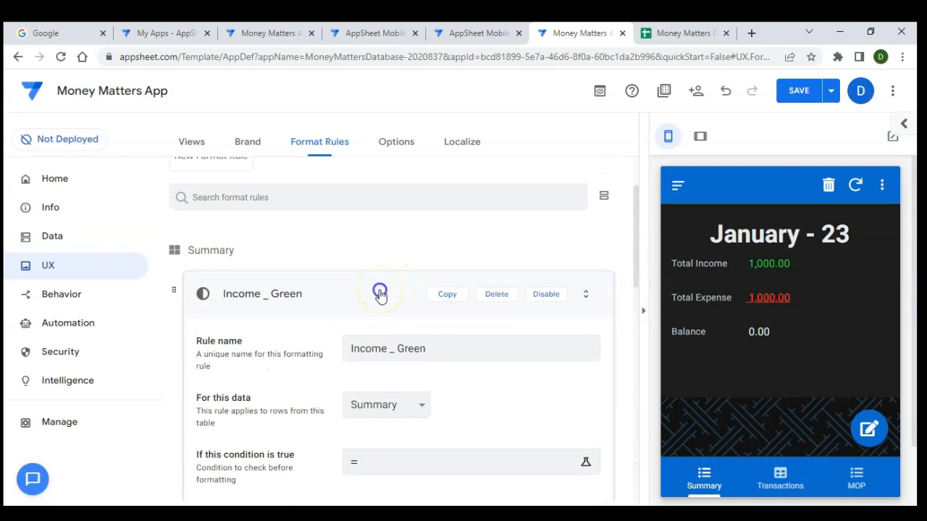
left_click(381, 293)
left_click(807, 93)
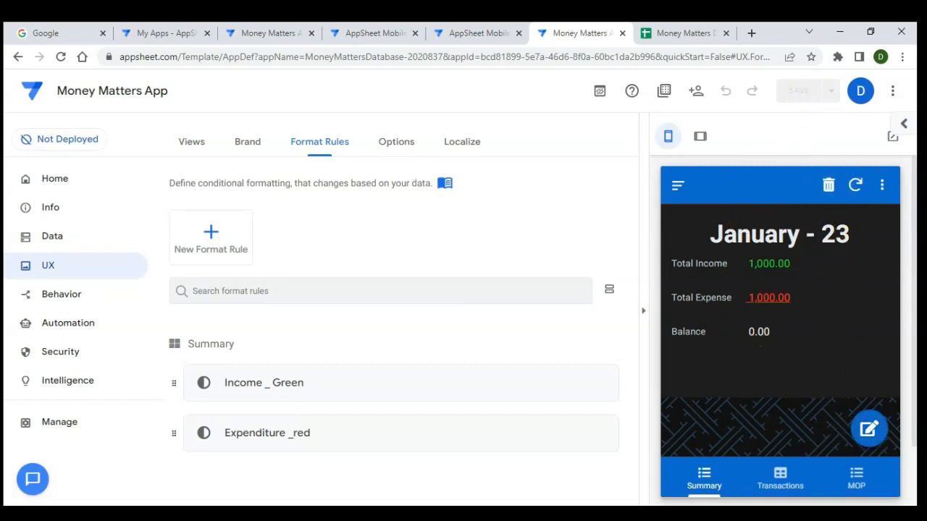
Review the summary edit form and the Transactions and MOP views in the app preview, and return to Summary
left_click(869, 431)
scroll(762, 360, "down", 1)
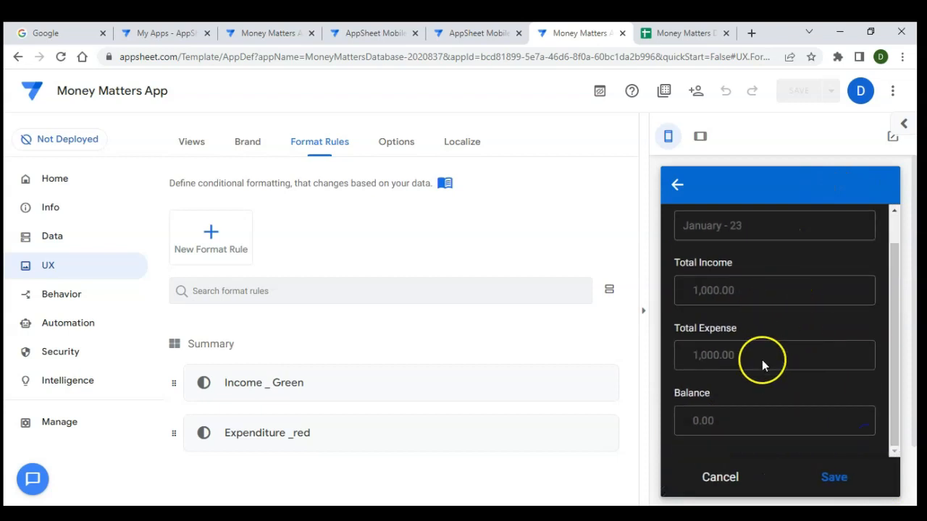
left_click(679, 192)
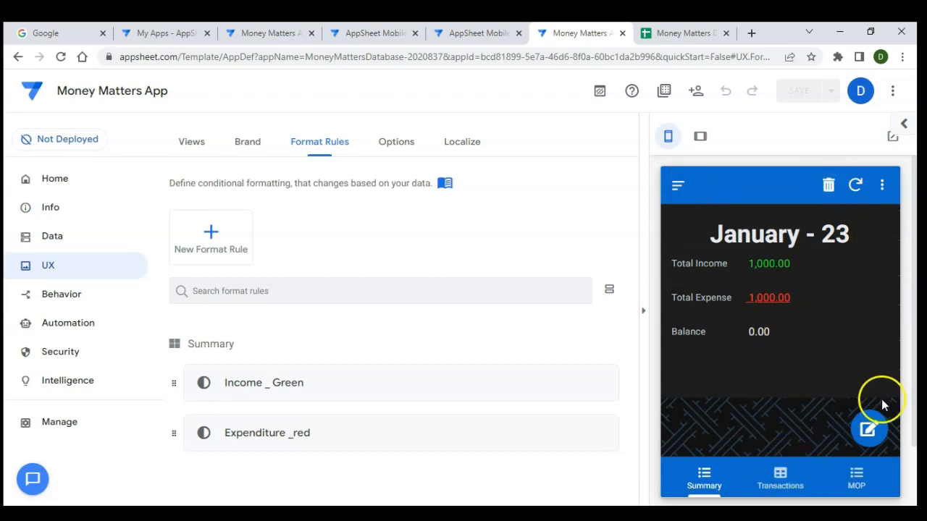
left_click(780, 493)
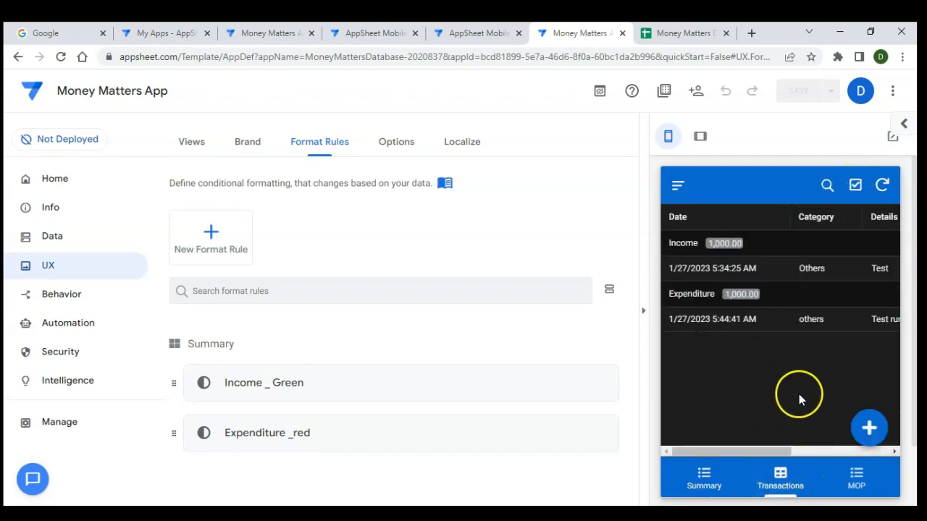
left_click(869, 487)
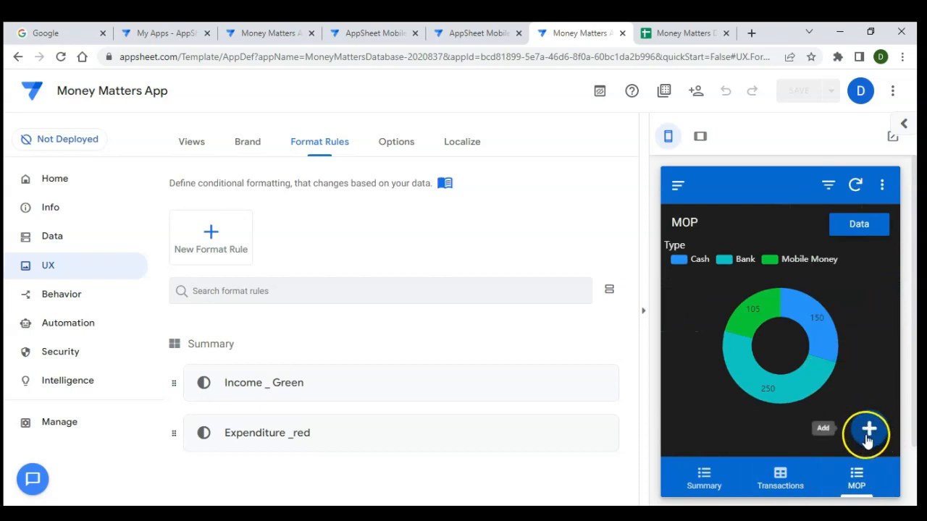
left_click(706, 478)
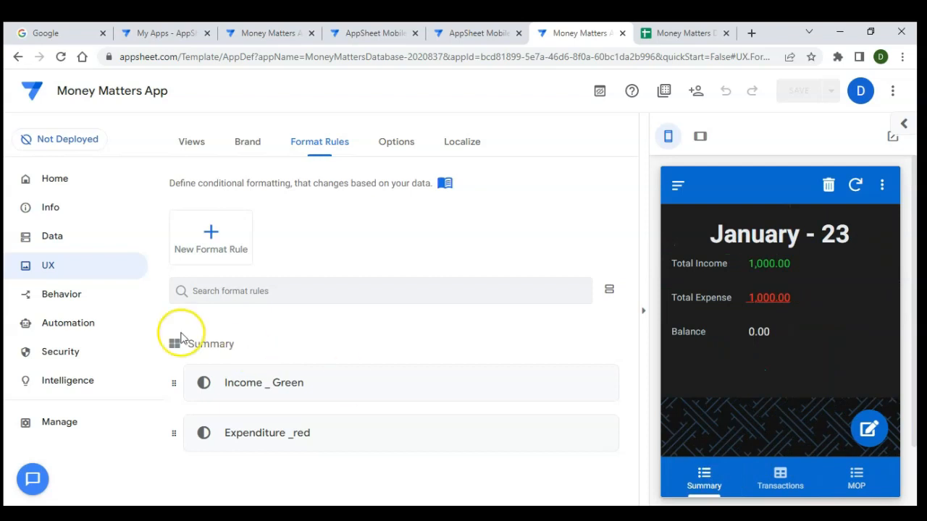
Set the prominence of the Summary table's Delete action to Do not display in the app's behavior settings
left_click(84, 292)
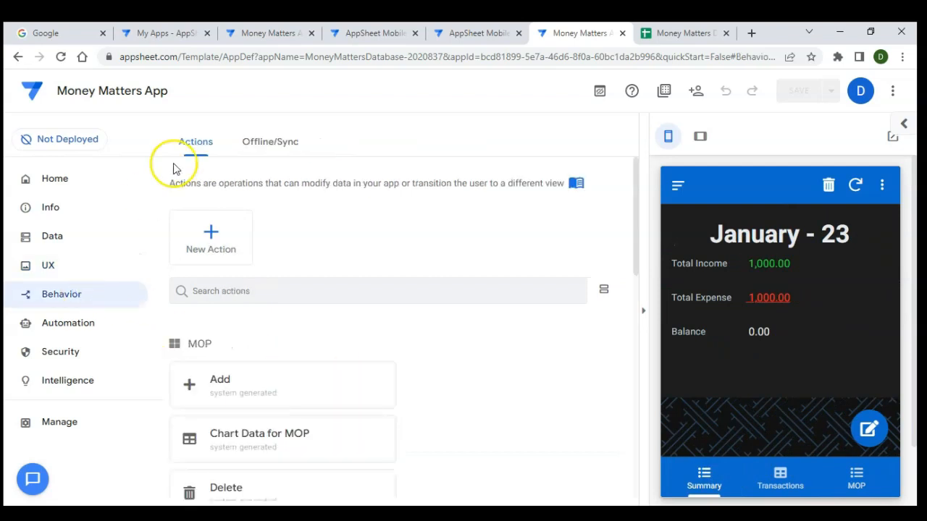
scroll(261, 335, "down", 1)
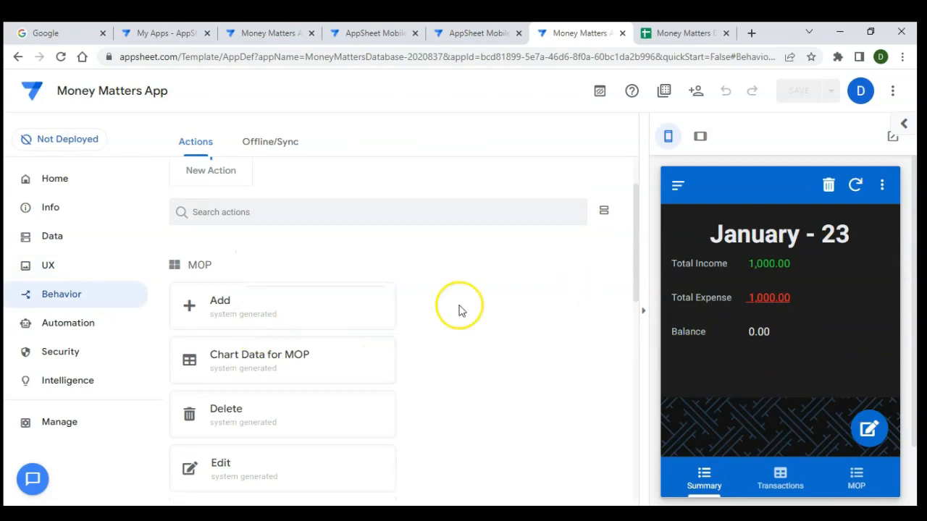
scroll(439, 311, "down", 8)
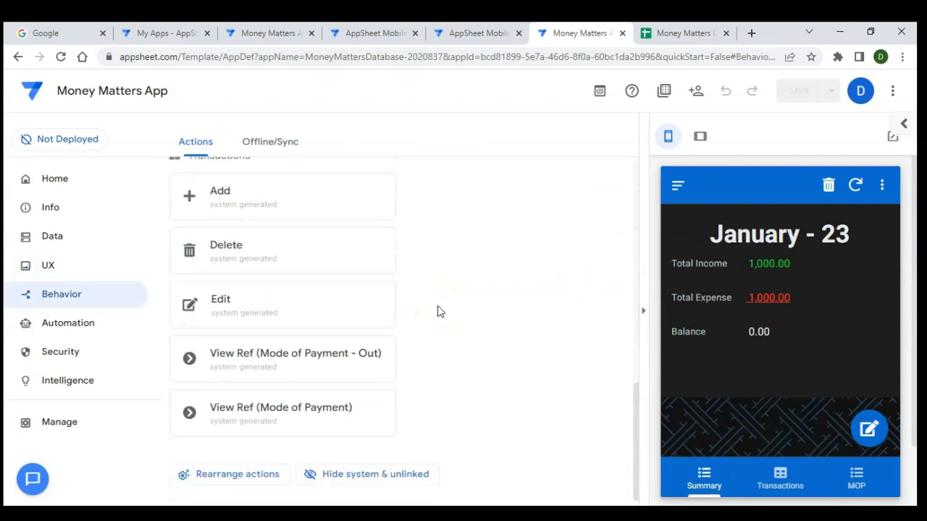
scroll(368, 331, "up", 7)
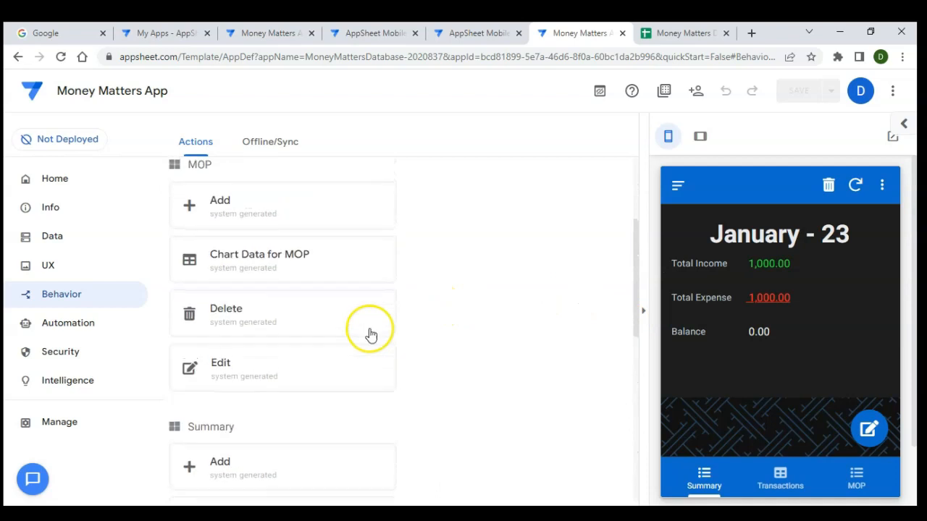
scroll(248, 421, "down", 3)
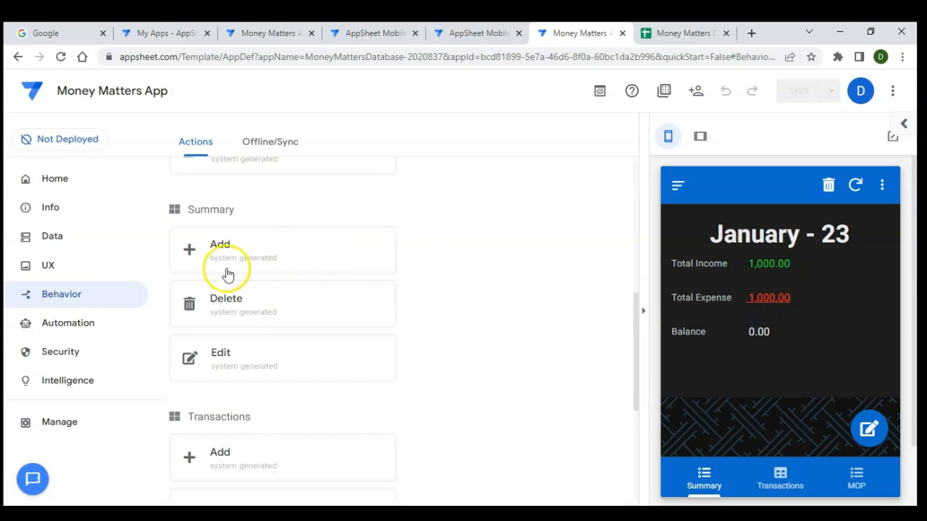
left_click(230, 316)
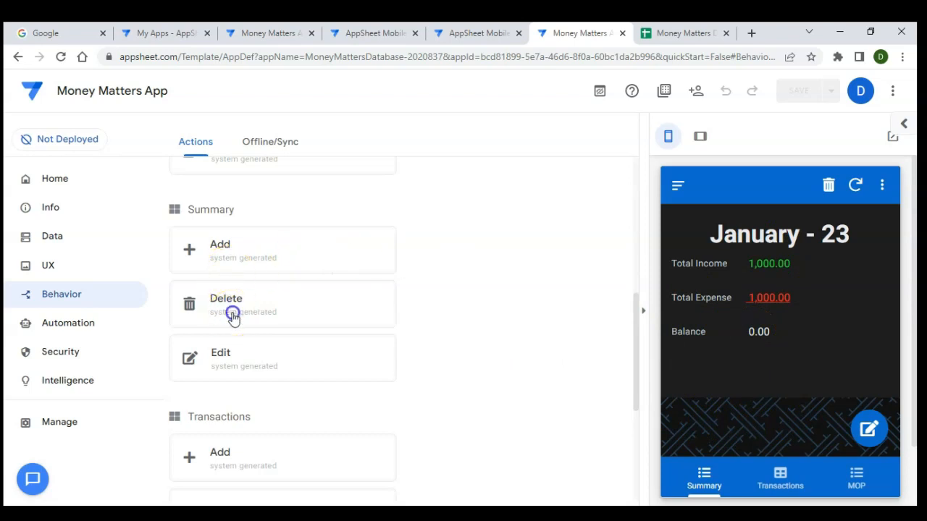
scroll(275, 297, "down", 3)
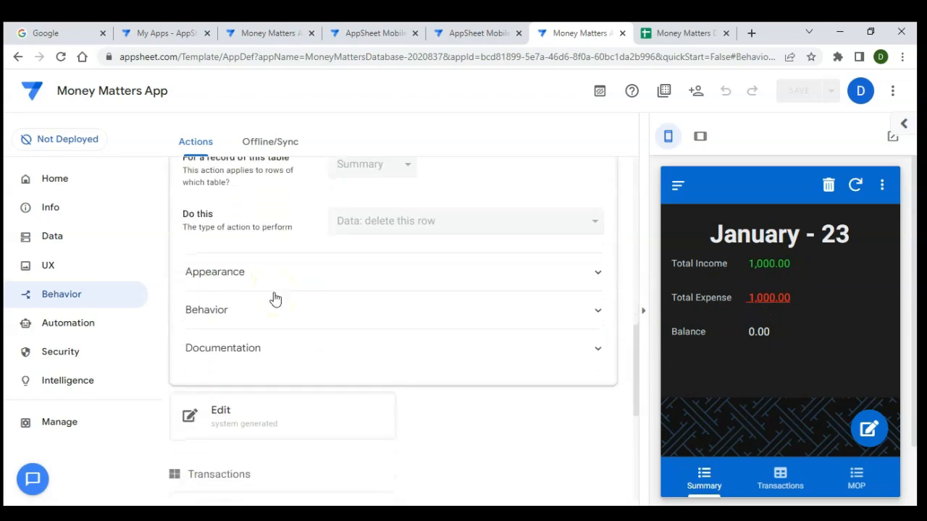
left_click(287, 285)
scroll(282, 287, "down", 5)
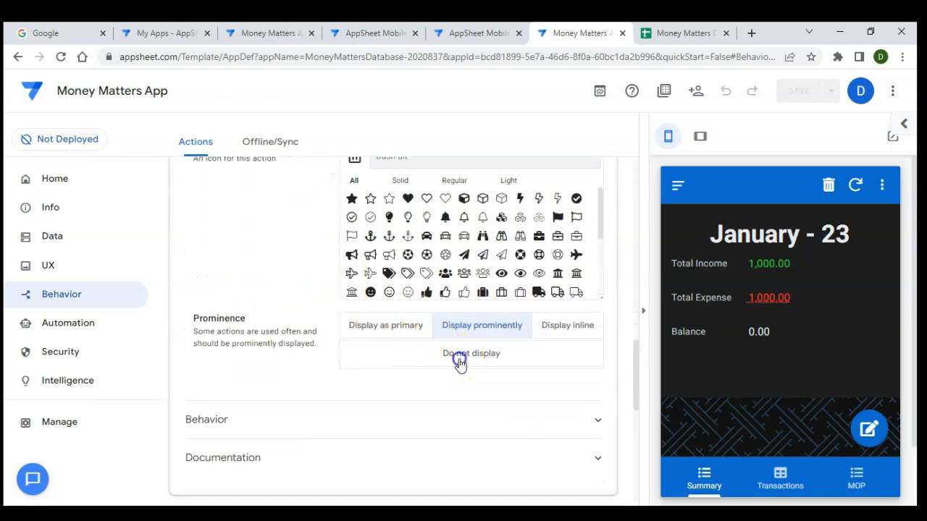
left_click(459, 364)
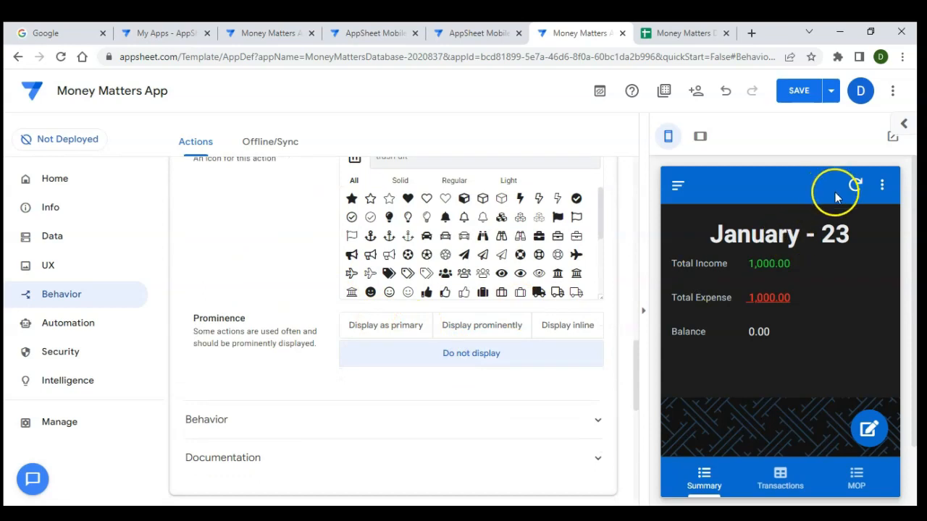
scroll(491, 218, "up", 10)
scroll(492, 219, "down", 4)
left_click(420, 198)
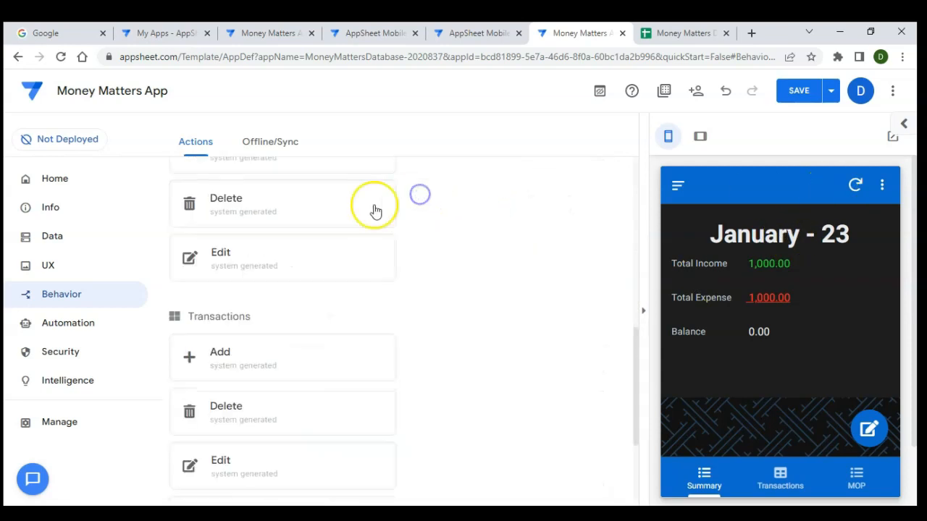
Set the prominence of the Summary table's Edit action to Do not display and collapse the action
left_click(305, 248)
scroll(304, 248, "down", 4)
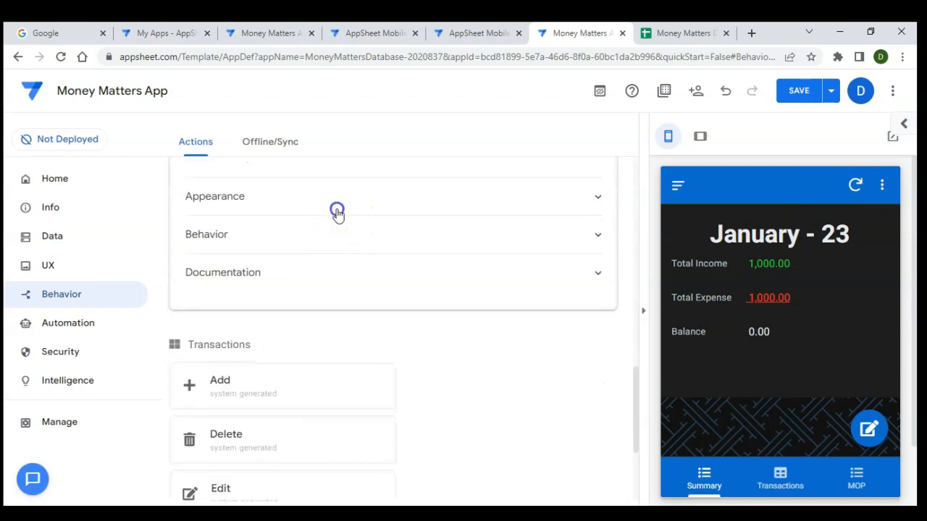
left_click(337, 212)
scroll(372, 311, "down", 2)
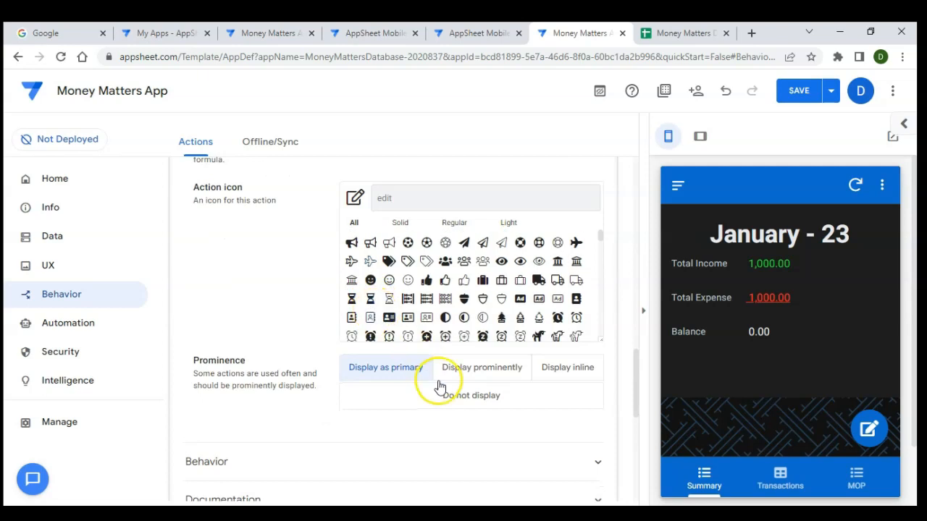
left_click(449, 394)
scroll(422, 250, "up", 1)
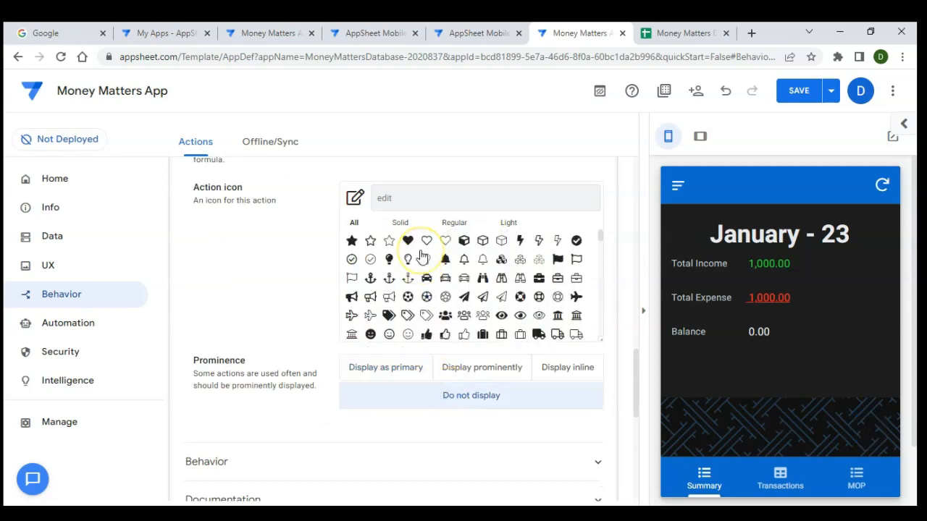
scroll(422, 257, "up", 7)
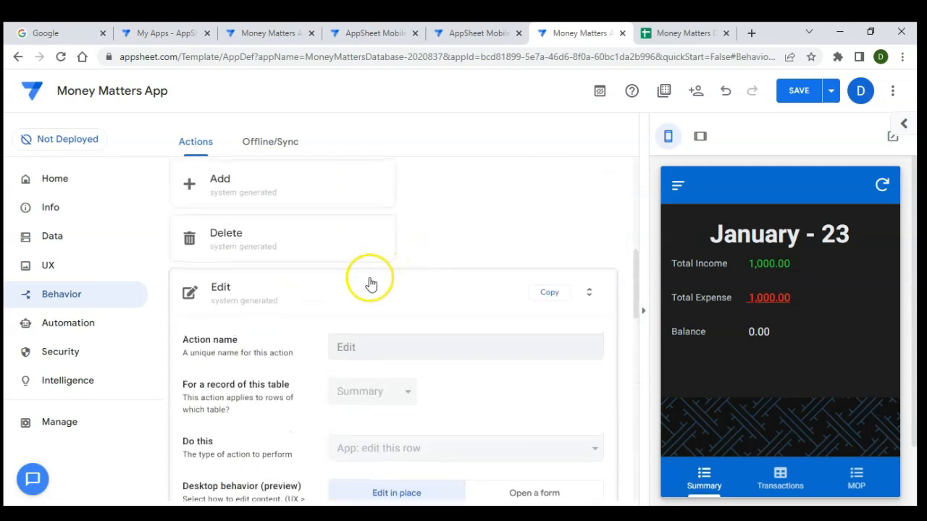
left_click(370, 284)
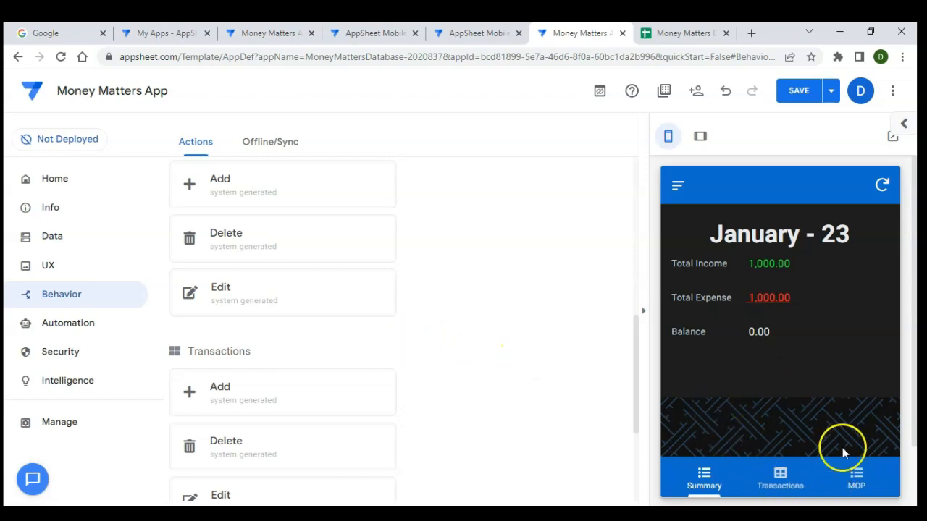
Set the prominence of the MOP table's Add action to Do not display and collapse the action
left_click(855, 475)
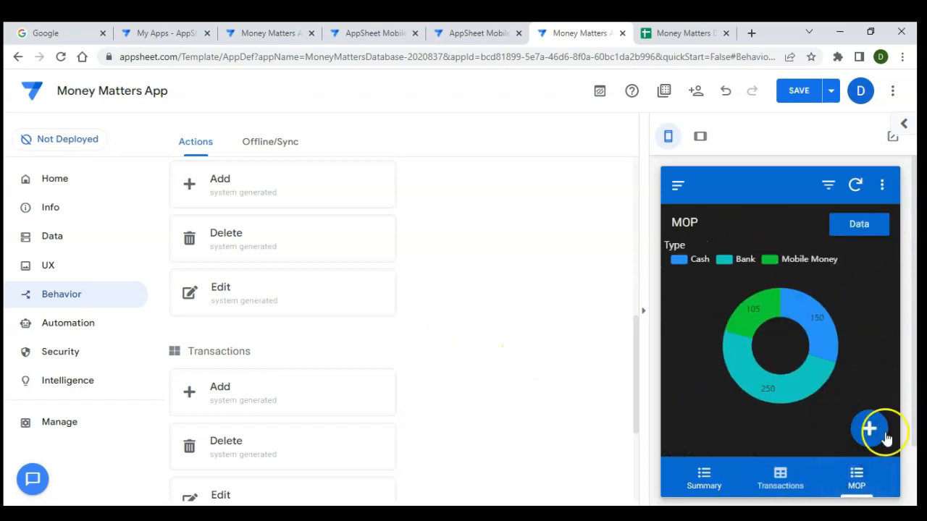
scroll(430, 326, "down", 3)
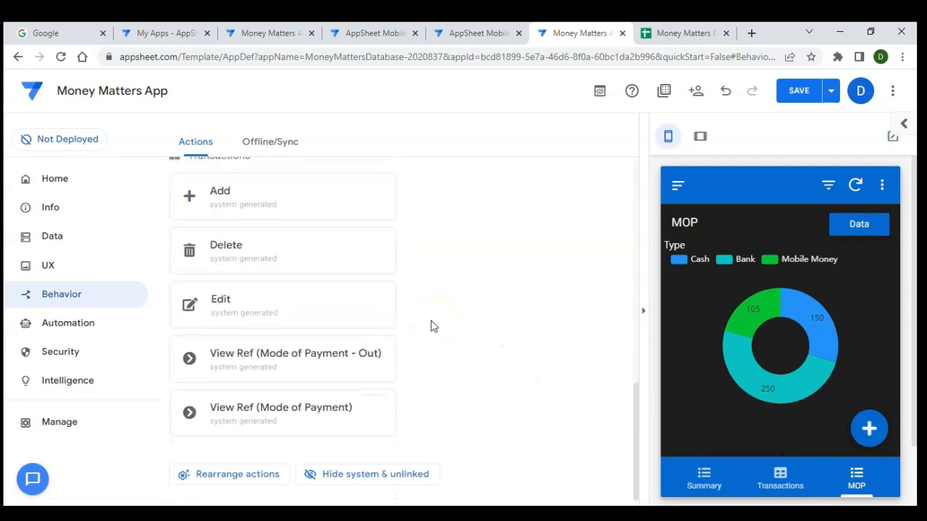
scroll(350, 317, "up", 5)
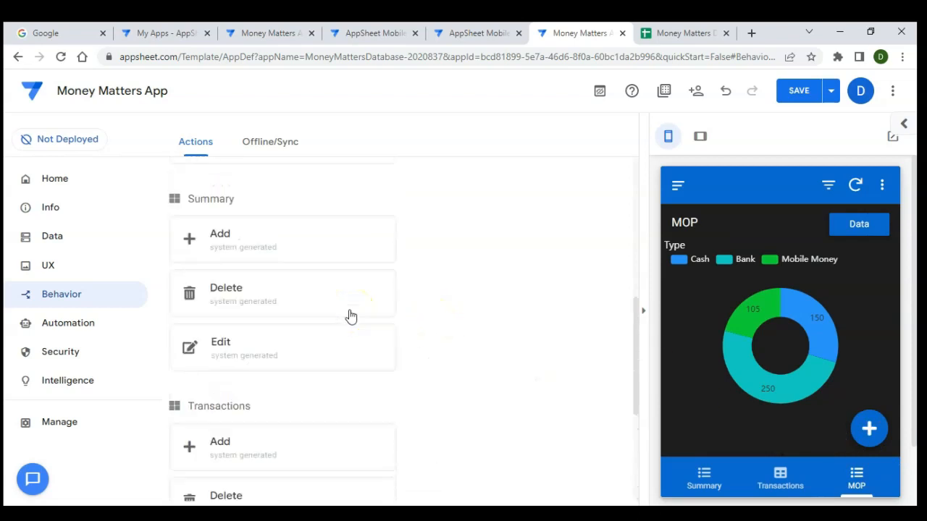
scroll(351, 317, "up", 4)
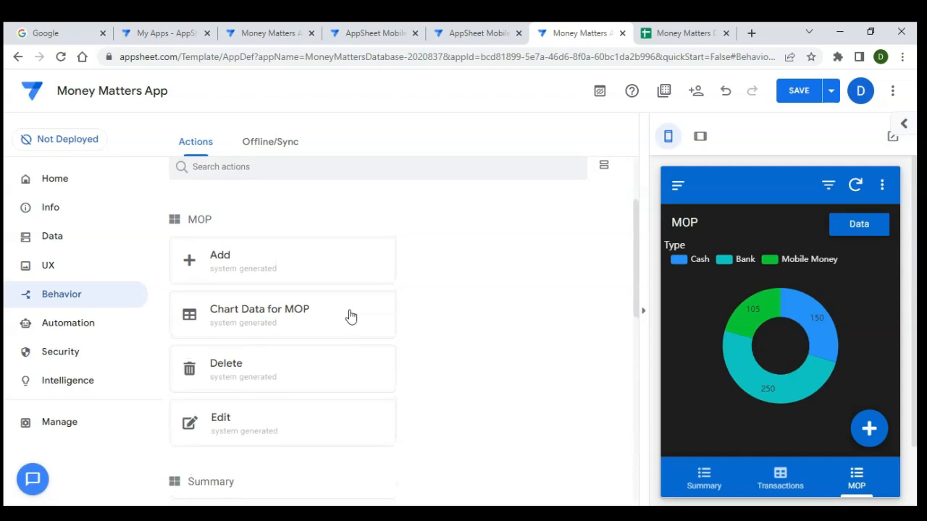
left_click(330, 268)
scroll(316, 331, "down", 3)
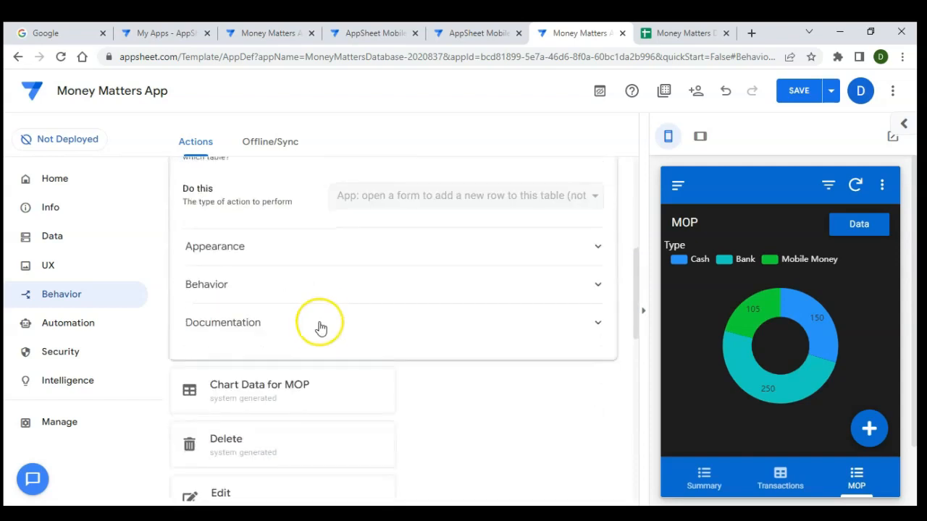
left_click(313, 262)
scroll(352, 319, "down", 3)
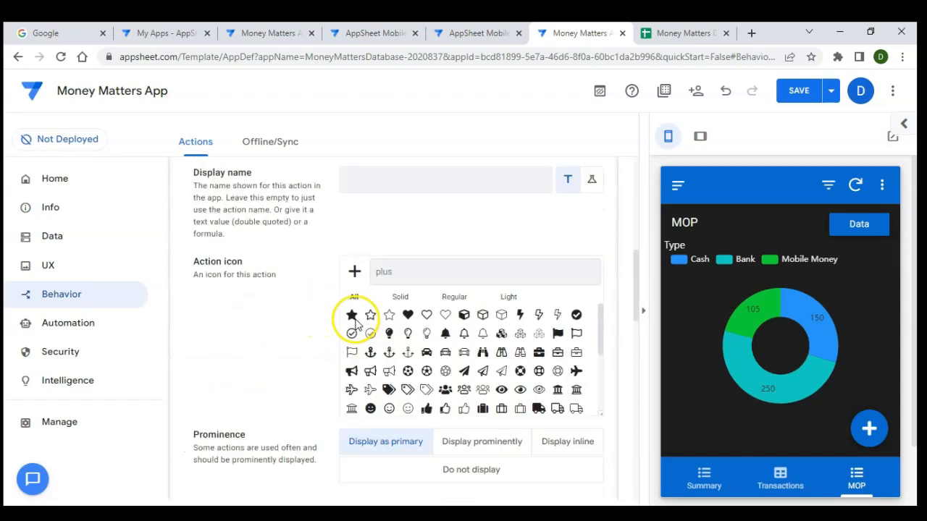
scroll(427, 380, "down", 1)
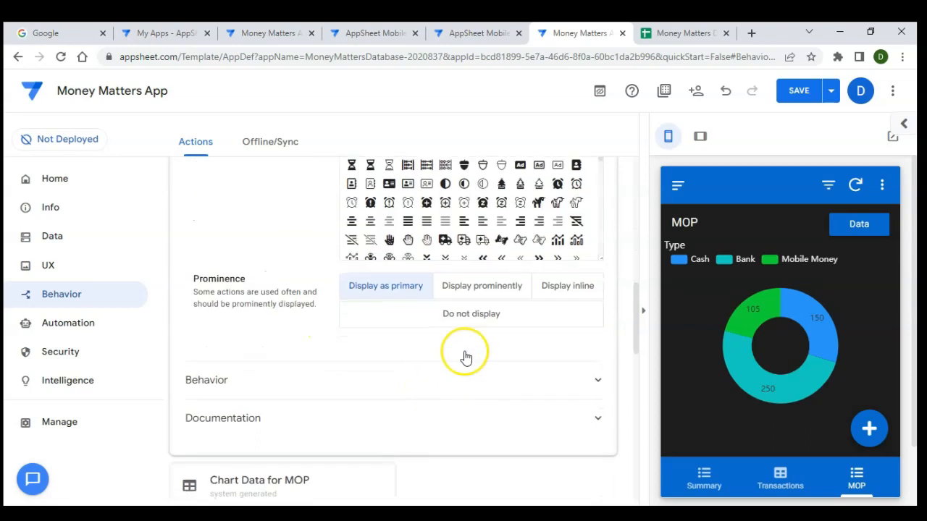
left_click(466, 313)
scroll(388, 311, "up", 5)
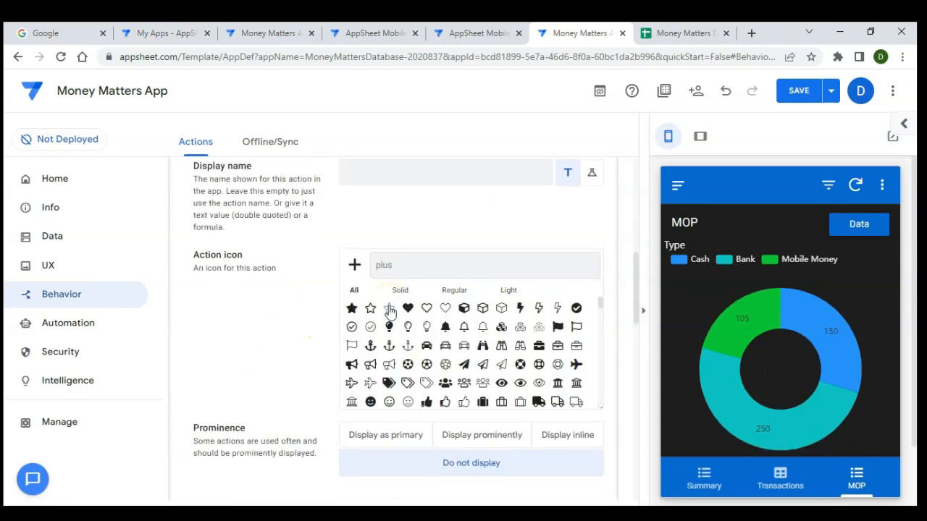
scroll(369, 293, "up", 3)
left_click(332, 267)
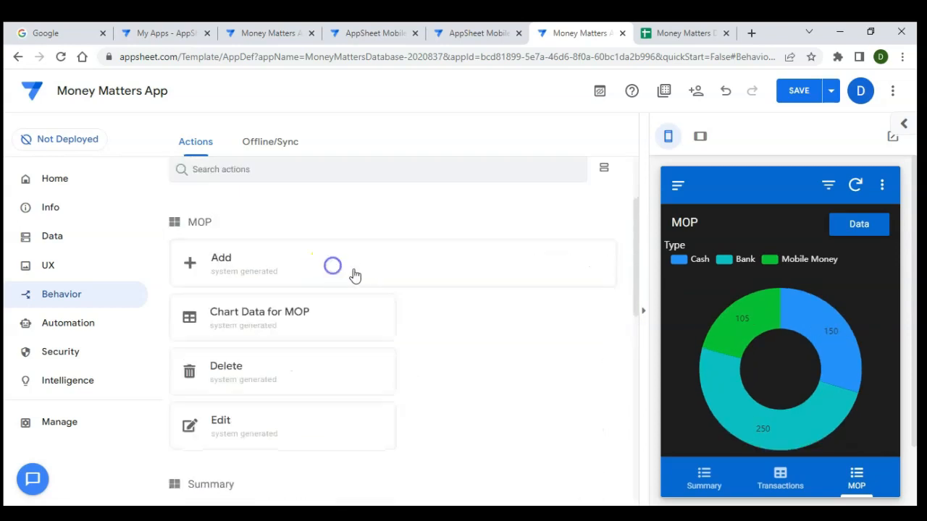
Save the app and check the Transactions and MOP views in the app preview
left_click(796, 91)
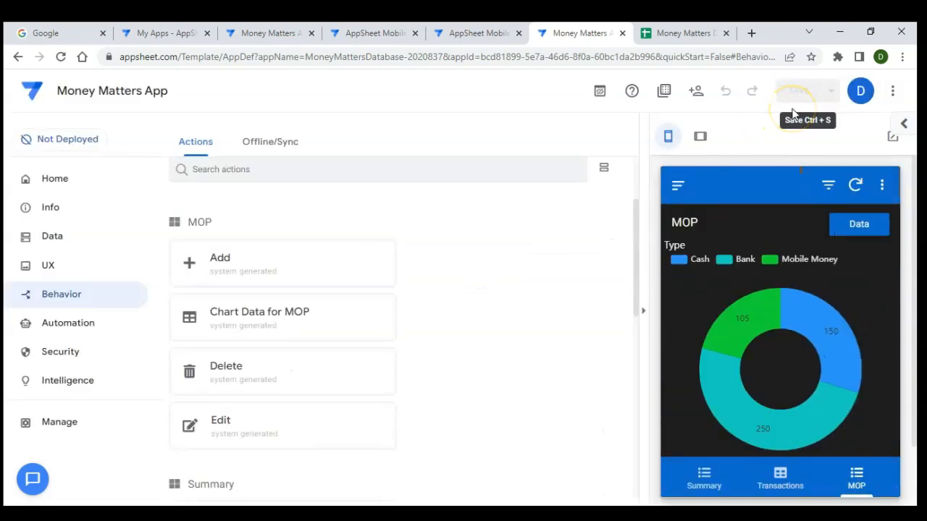
left_click(778, 474)
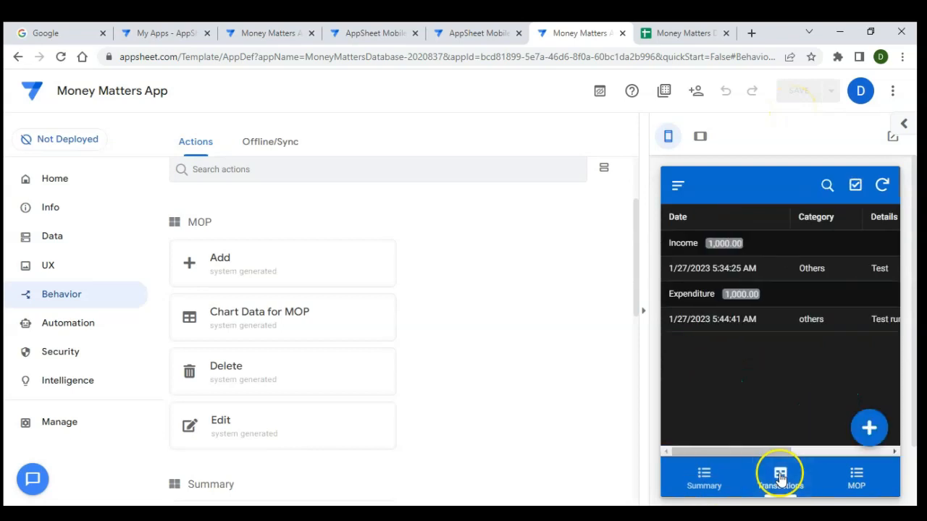
left_click(857, 476)
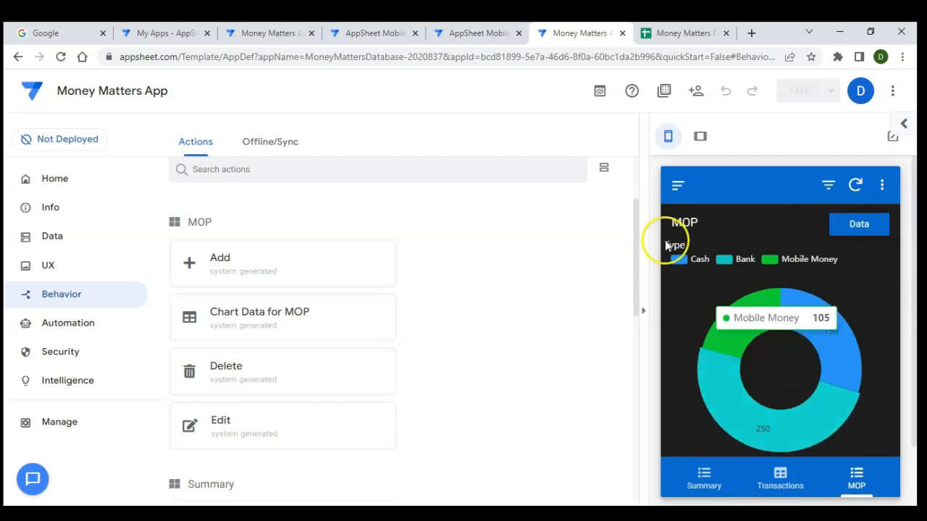
Switch to the finished sample app's mobile preview and examine its Transactions and Modes views and the calendar linked from Transactions
left_click(369, 34)
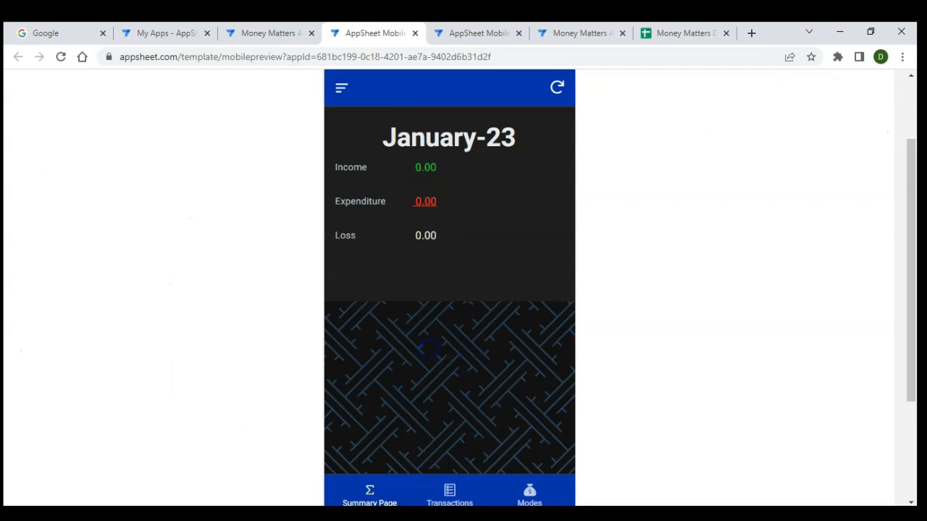
left_click(449, 496)
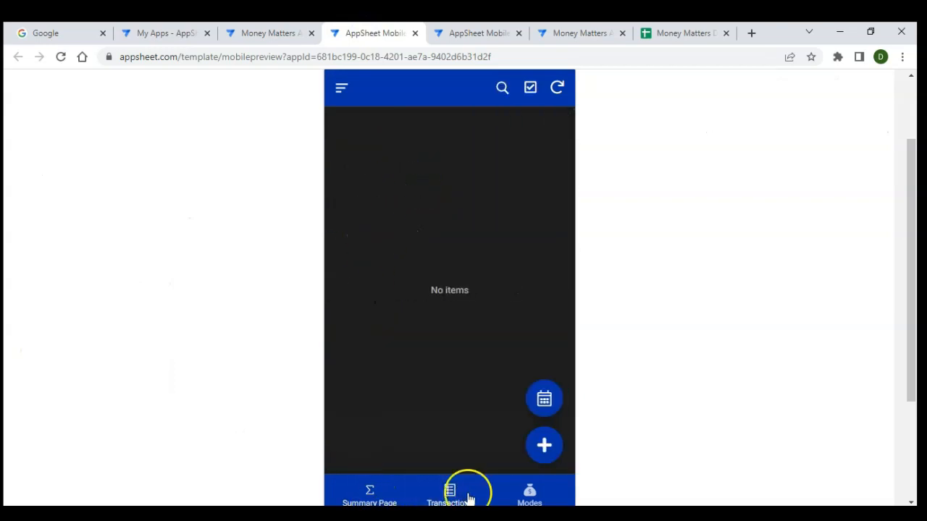
left_click(519, 500)
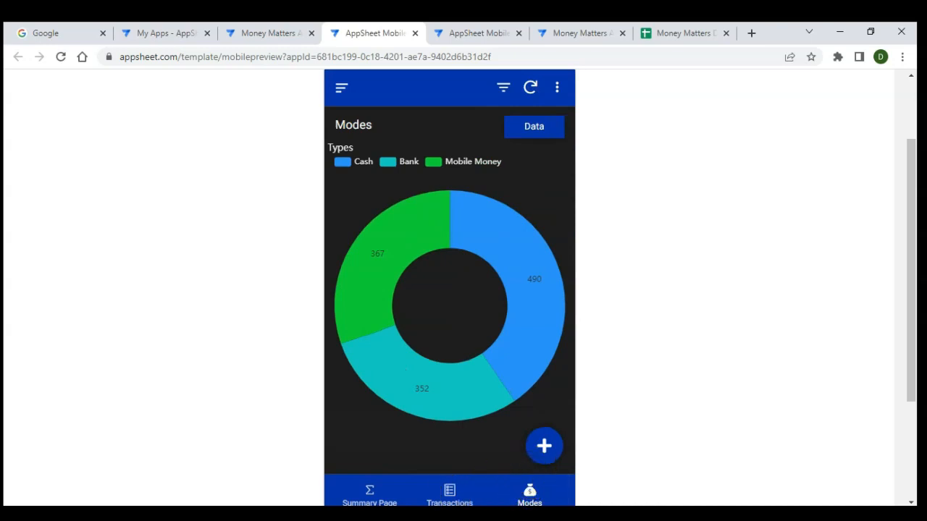
left_click(461, 492)
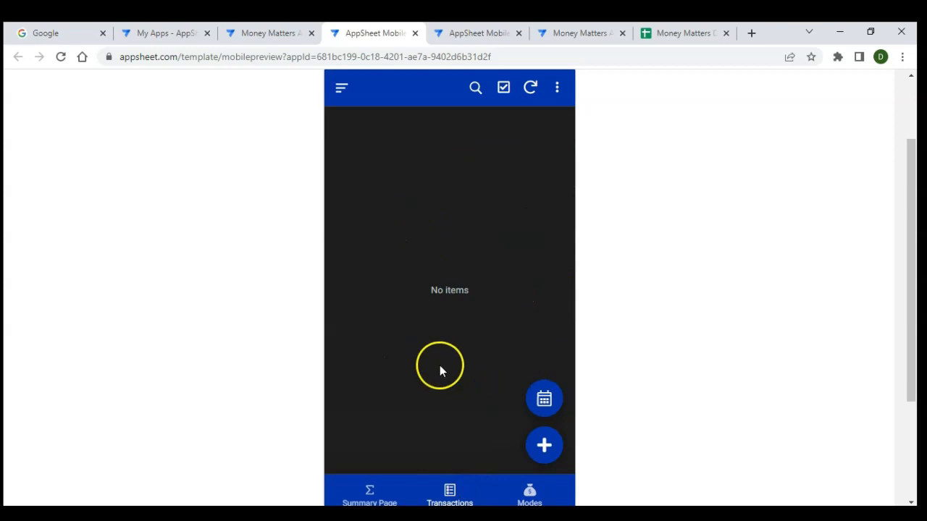
left_click(541, 400)
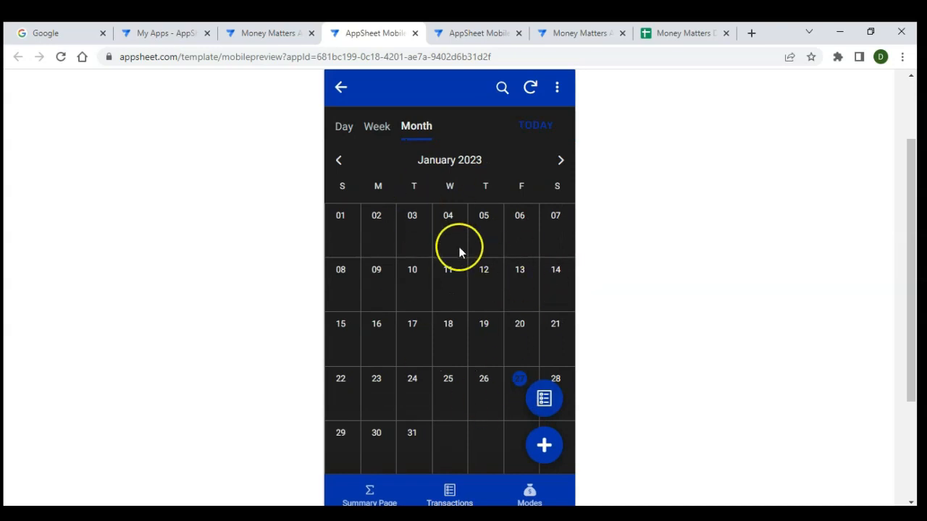
left_click(545, 402)
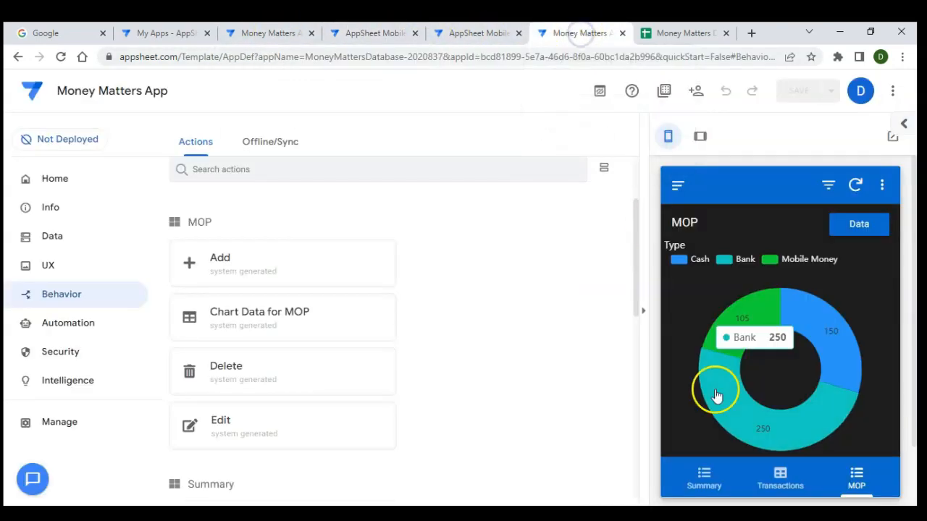
Show Transactions in the Money Matters App preview and create a new view in the UX settings
left_click(778, 480)
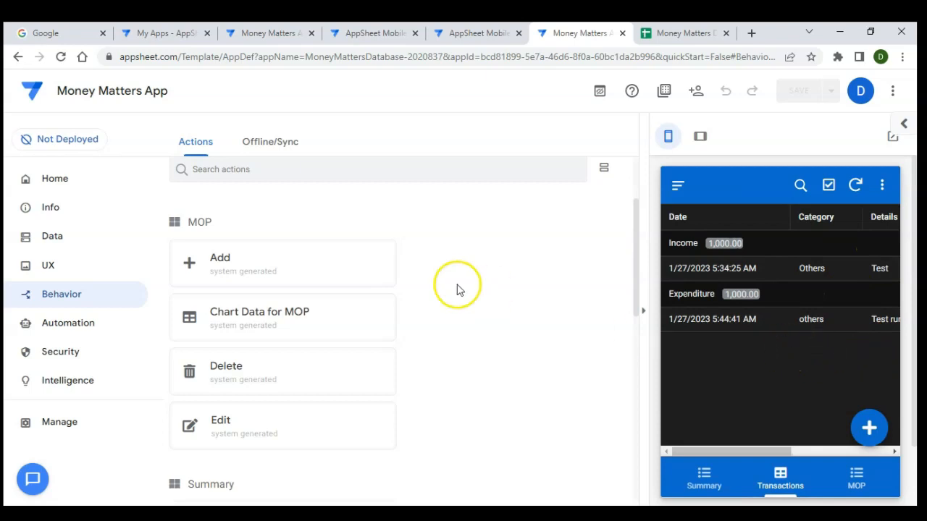
left_click(55, 270)
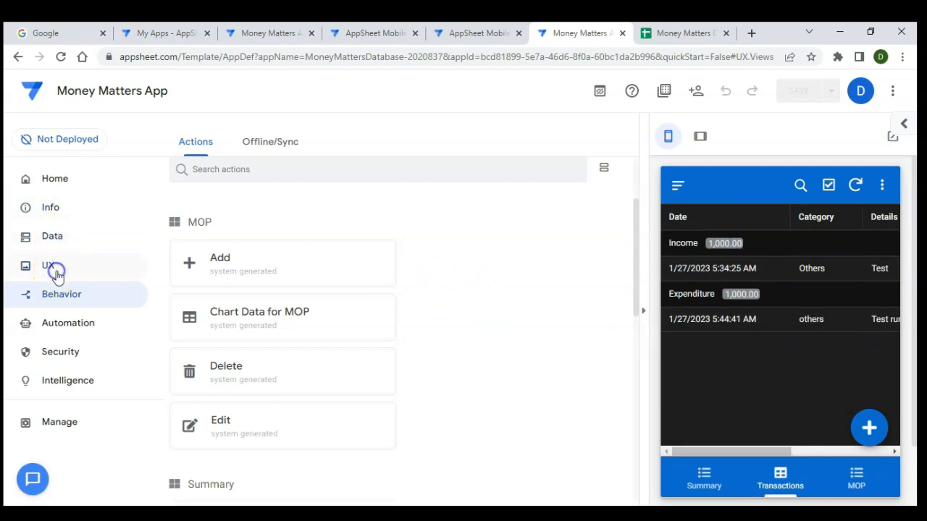
left_click(211, 259)
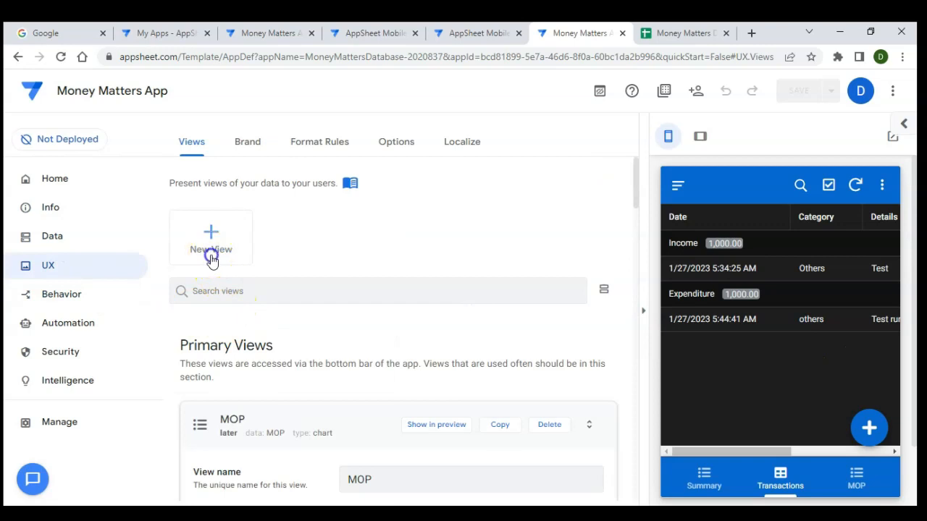
left_click(307, 244)
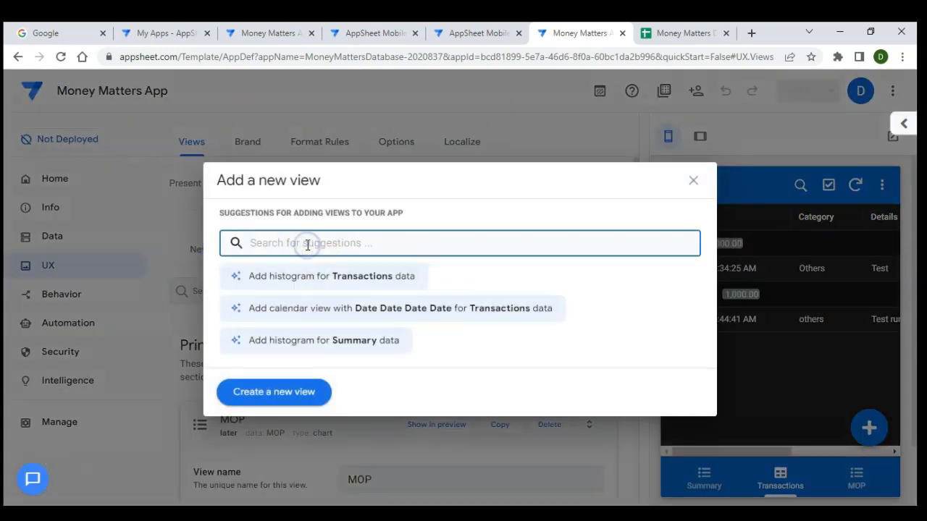
left_click(260, 406)
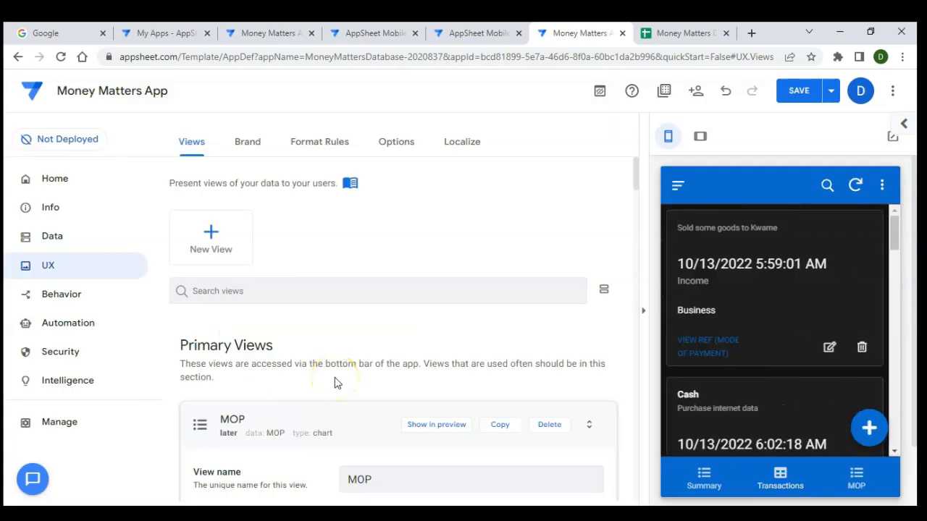
Collapse the MOP view and rename the new menu view as Transactions _ calendar
scroll(335, 384, "down", 9)
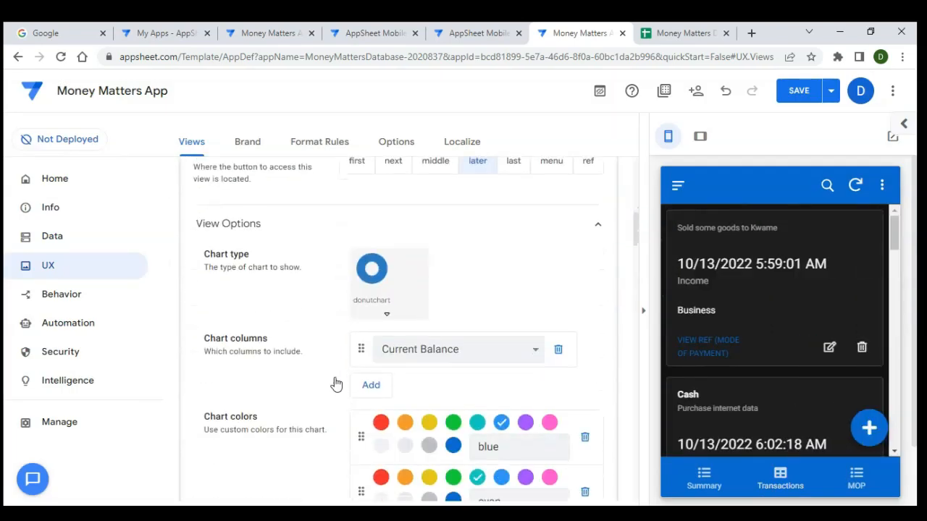
scroll(334, 383, "up", 9)
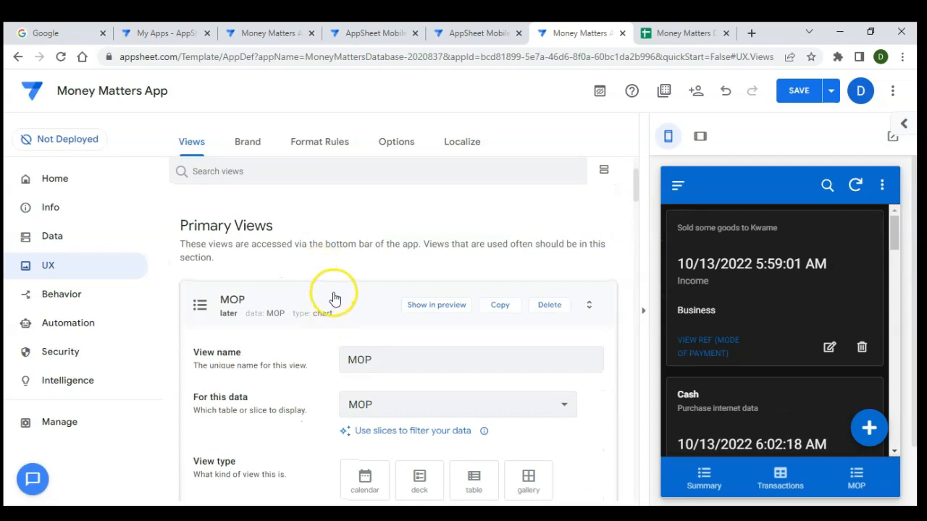
left_click(334, 298)
scroll(334, 298, "down", 3)
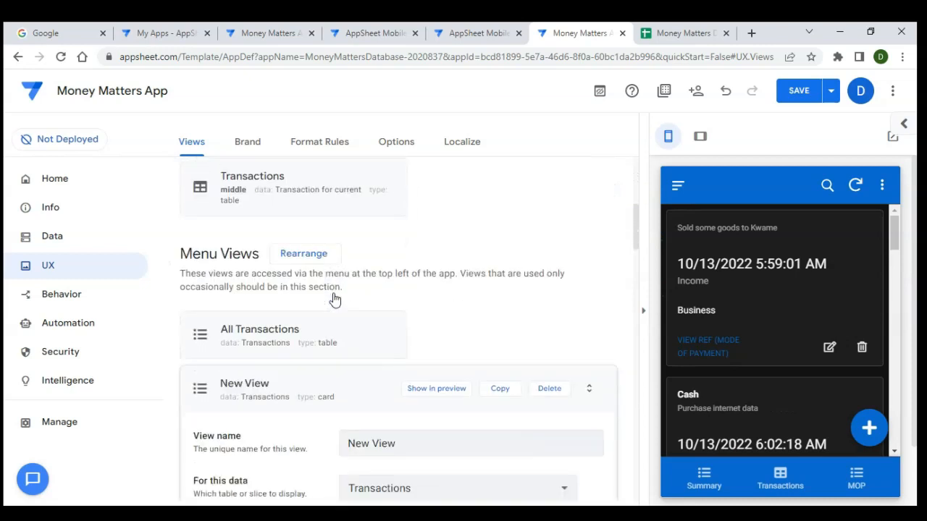
scroll(334, 298, "down", 2)
left_click(395, 325)
left_click_drag(402, 326, 333, 326)
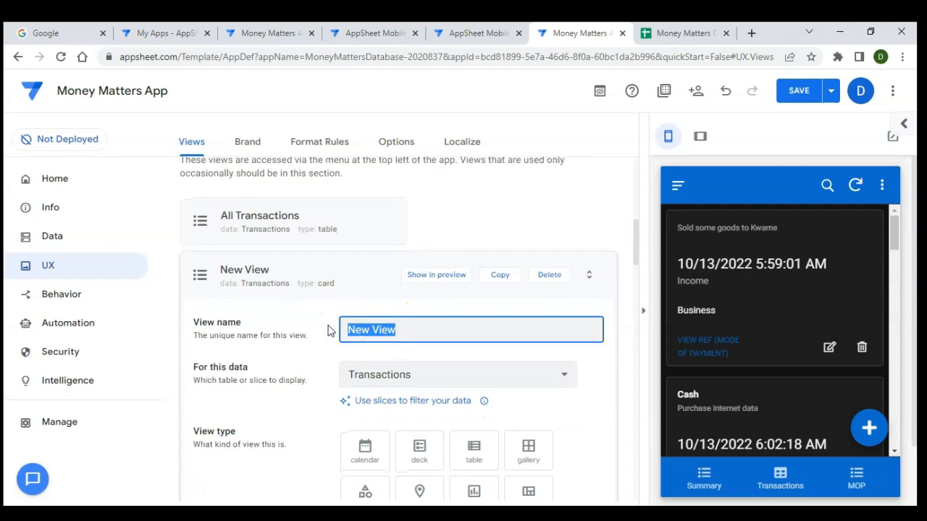
type("Transactions _ calendar")
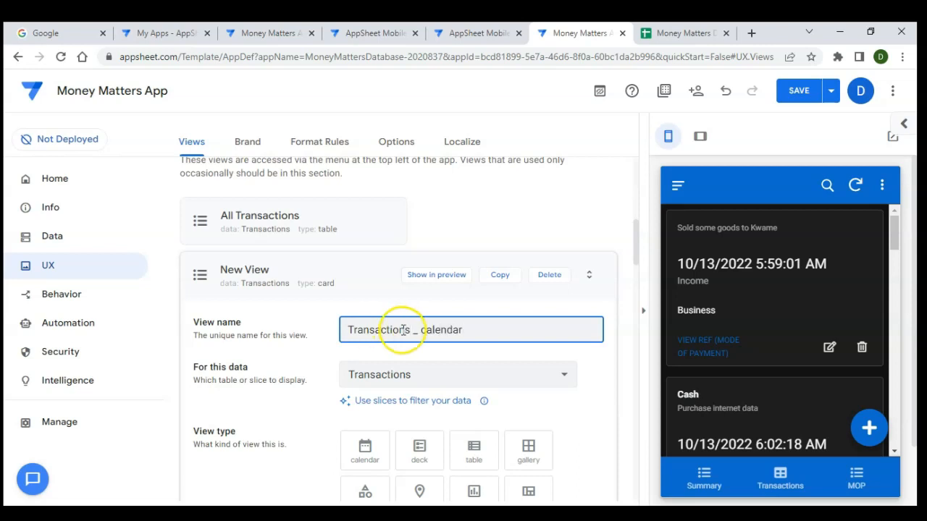
Set the view type of Transactions _ calendar to calendar
scroll(399, 331, "down", 2)
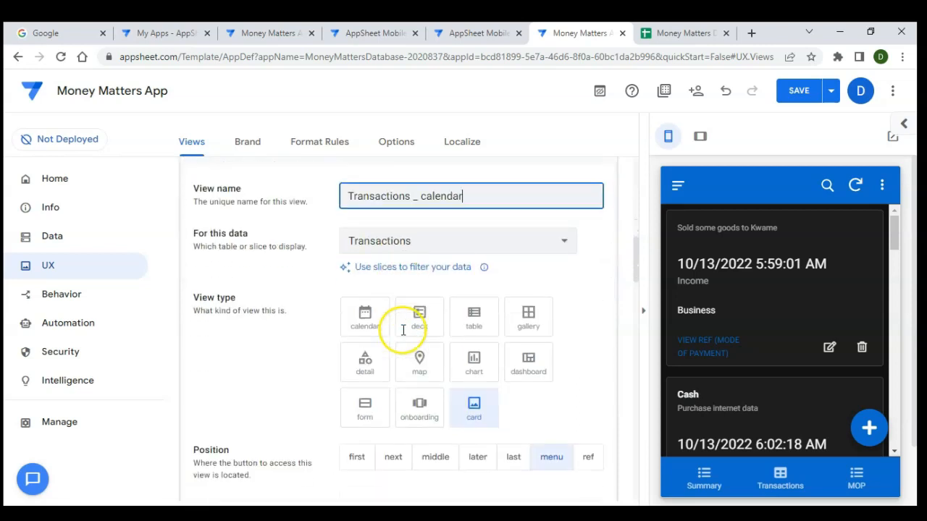
scroll(419, 322, "down", 1)
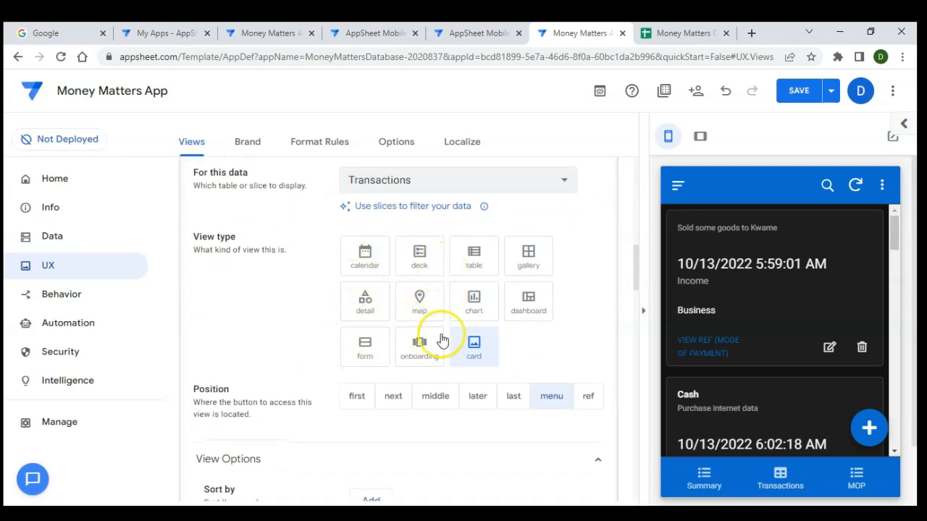
left_click(373, 263)
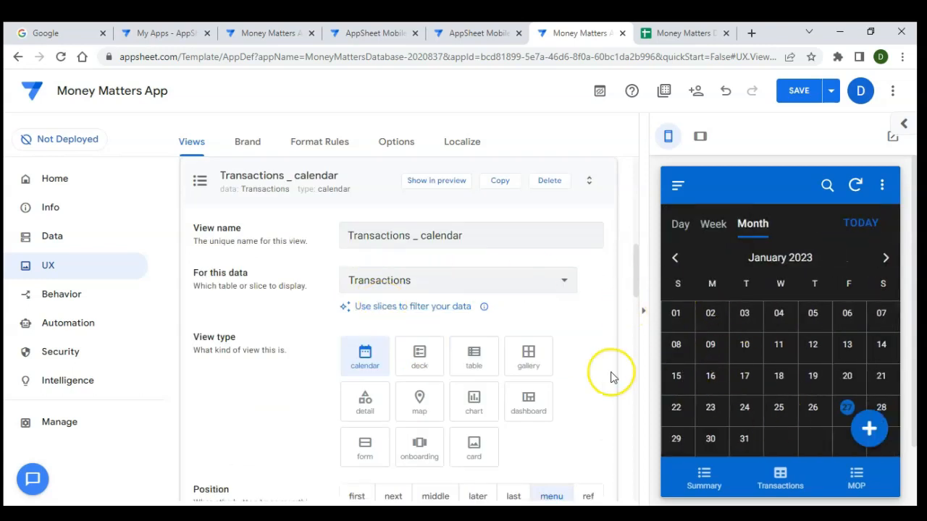
Try the Transaction for current slice as the data source of the Transactions _ calendar view
scroll(500, 368, "down", 1)
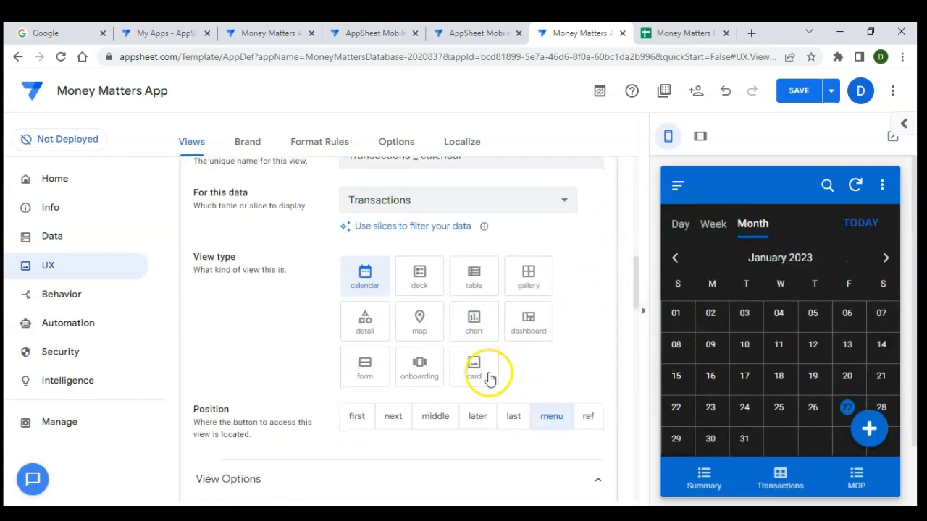
scroll(449, 340, "up", 1)
left_click(449, 281)
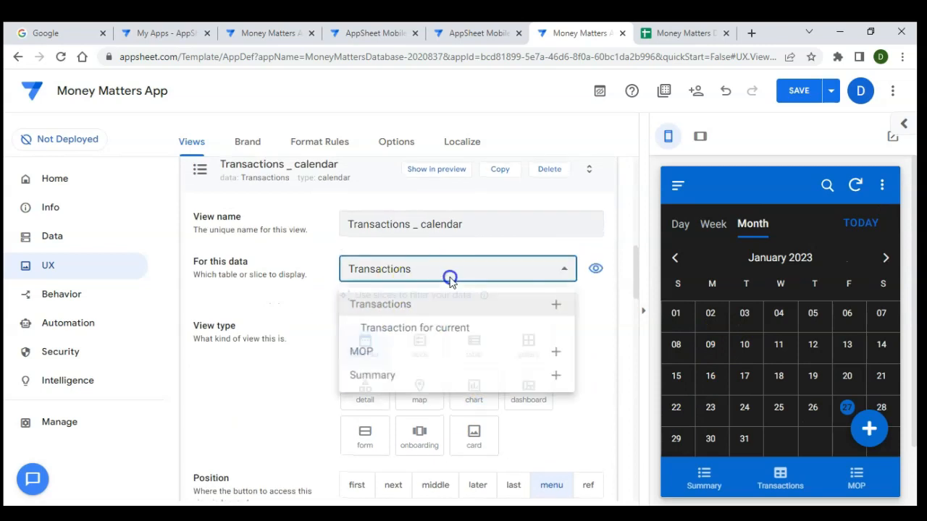
left_click(392, 336)
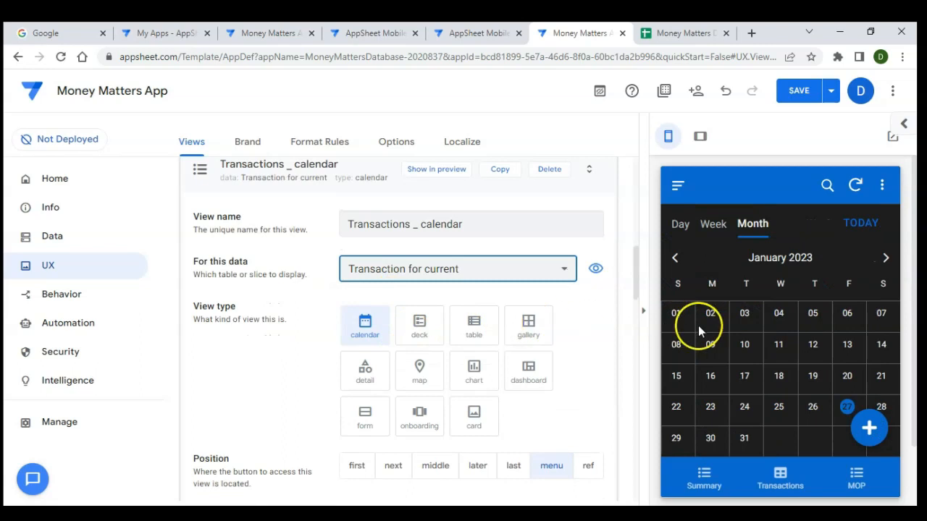
Set the calendar view's Start date to the Date column
scroll(507, 334, "up", 1)
scroll(279, 325, "down", 5)
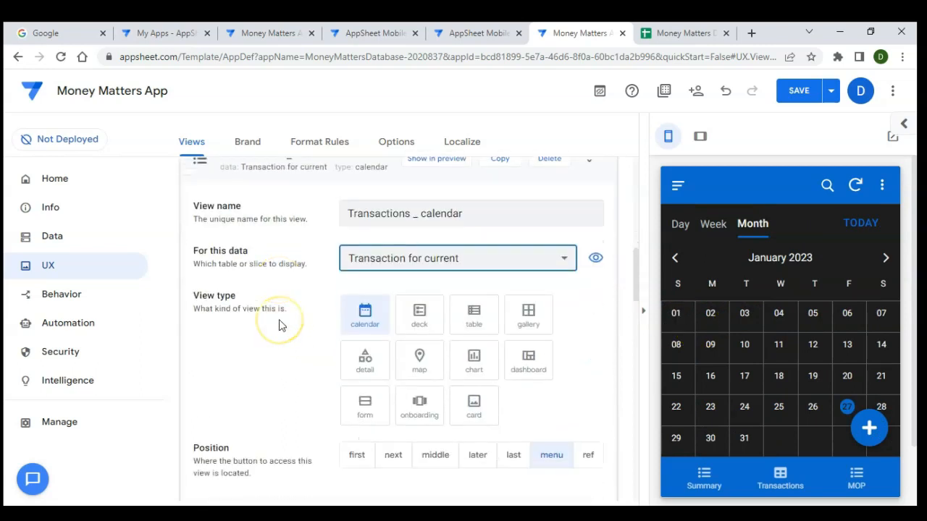
scroll(279, 326, "down", 1)
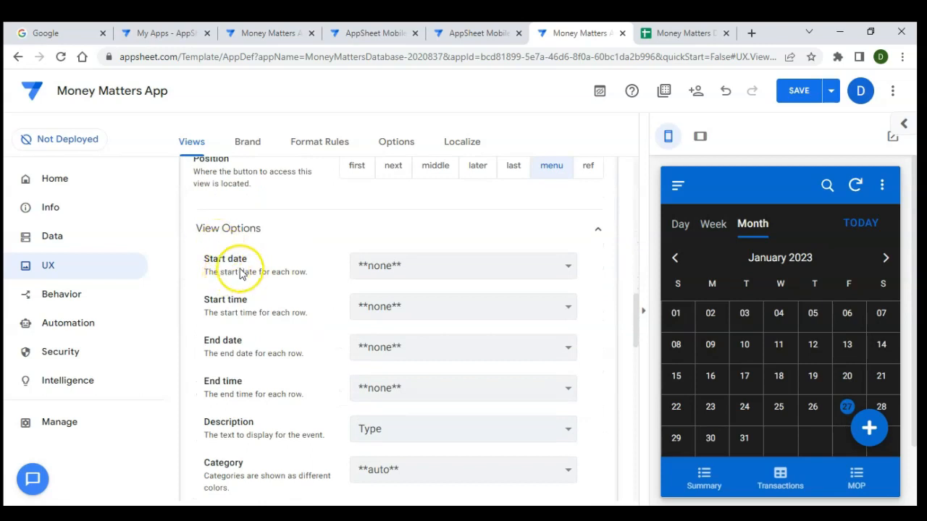
left_click(391, 268)
left_click(388, 301)
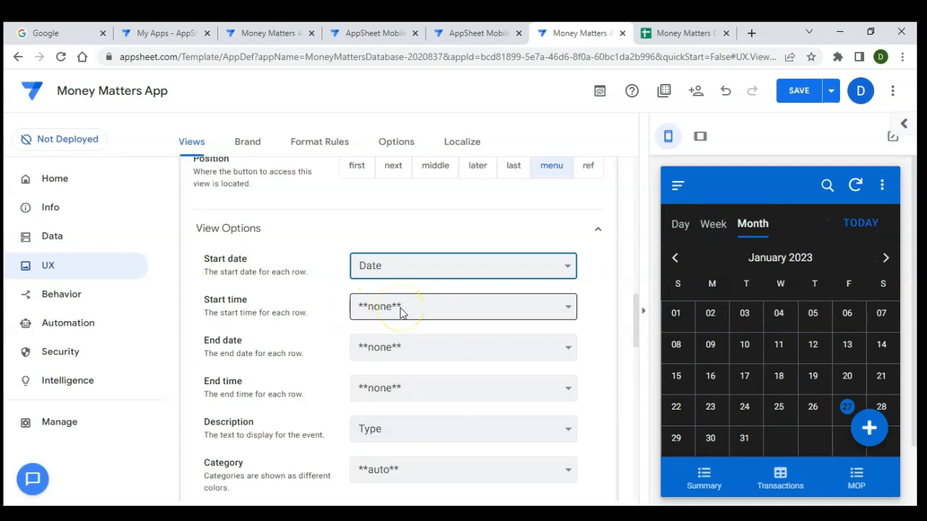
Review the calendar's view options, try Week and Day as its default view, and return it to Month
scroll(290, 326, "down", 2)
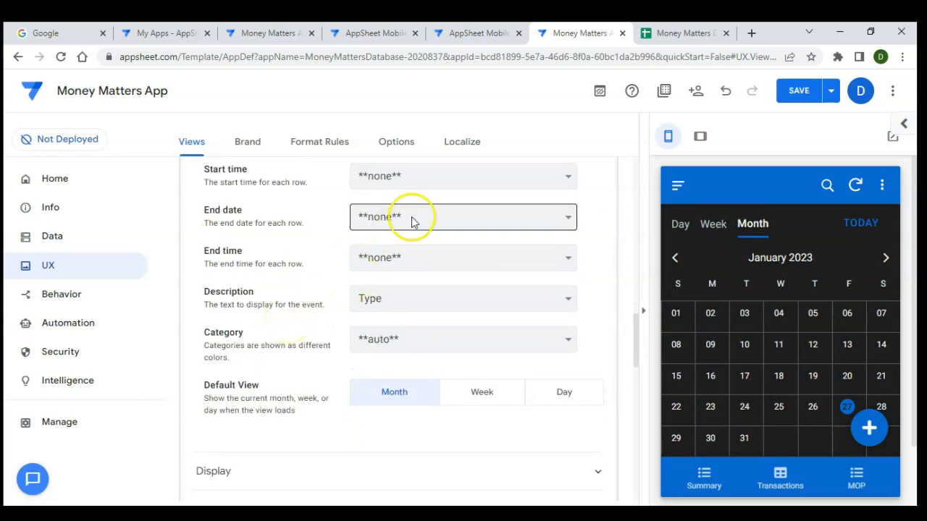
scroll(283, 263, "down", 1)
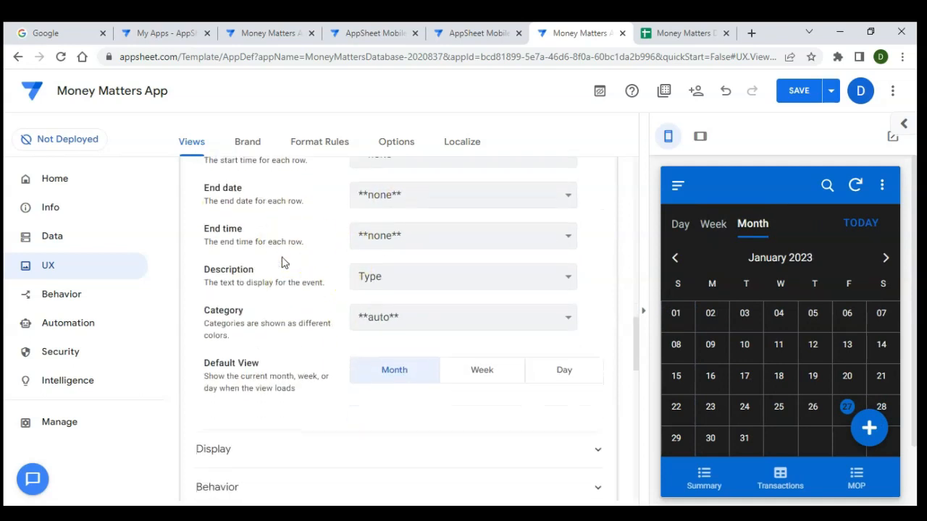
scroll(449, 257, "up", 3)
scroll(453, 259, "up", 1)
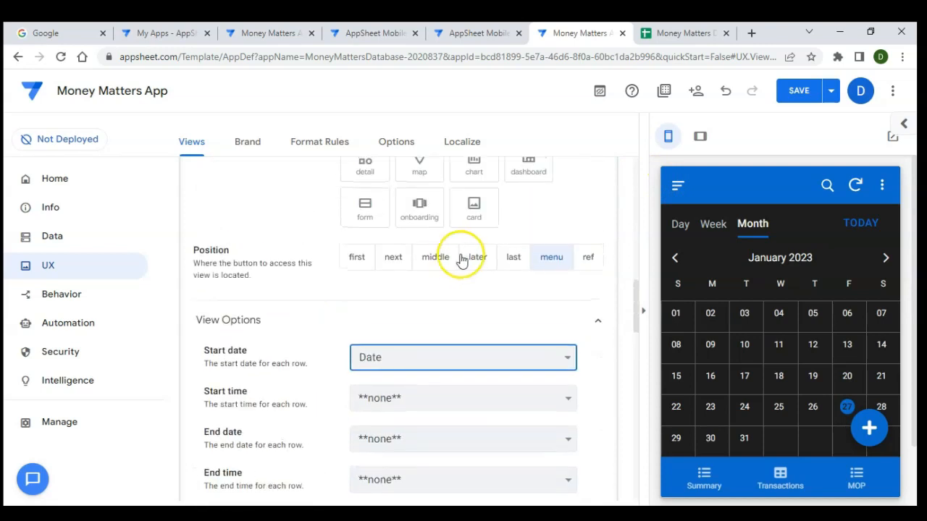
scroll(451, 259, "down", 5)
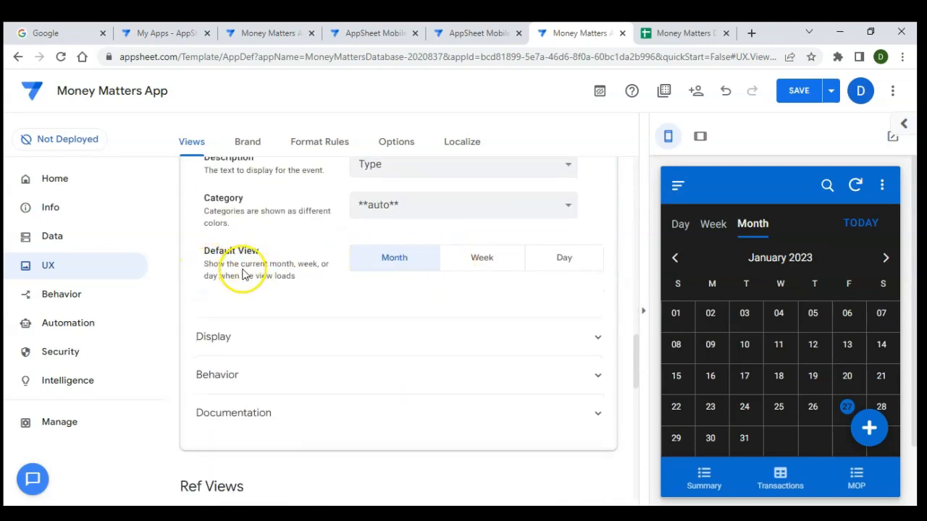
left_click(494, 269)
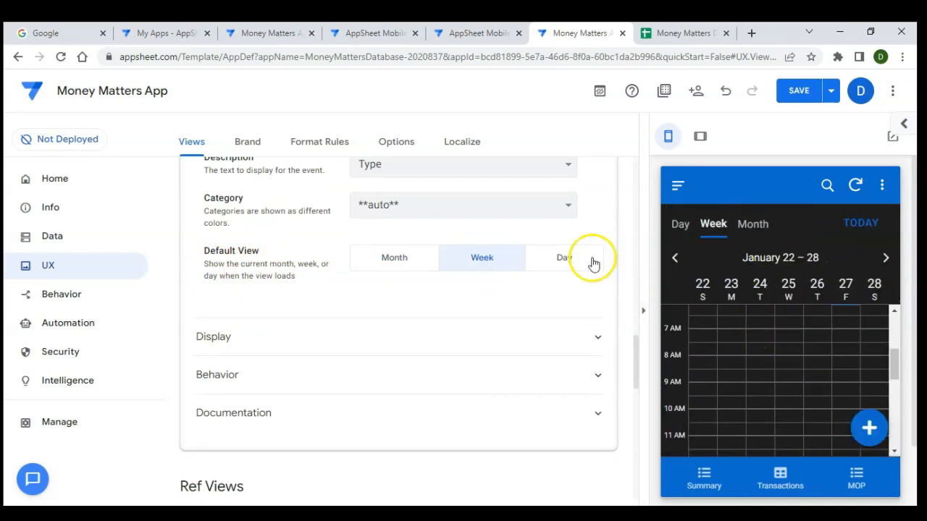
left_click(569, 259)
left_click(406, 261)
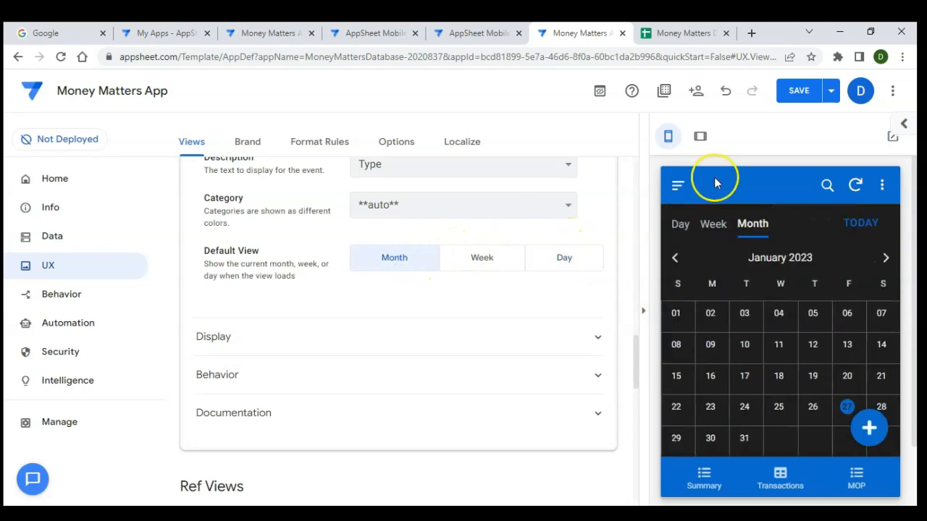
Save the app and open a January 27 transaction from the calendar in the app preview
left_click(795, 90)
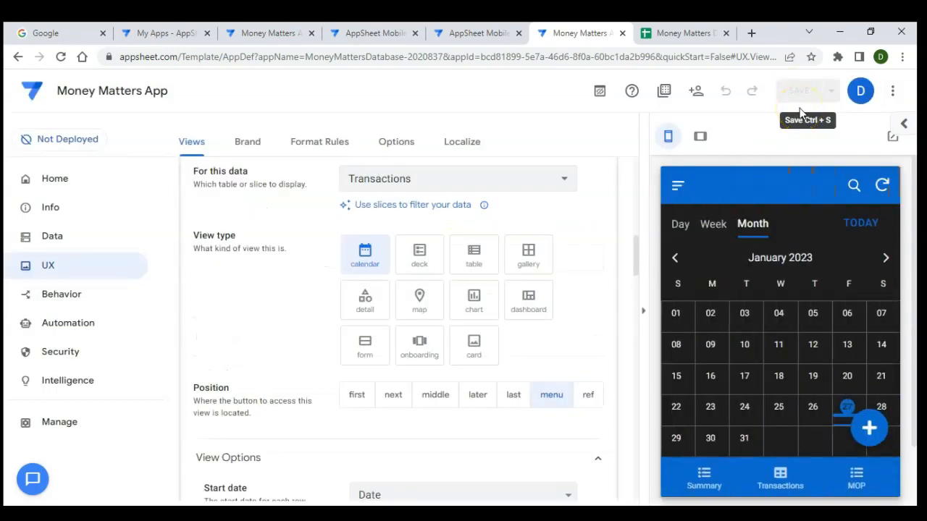
scroll(794, 382, "down", 1)
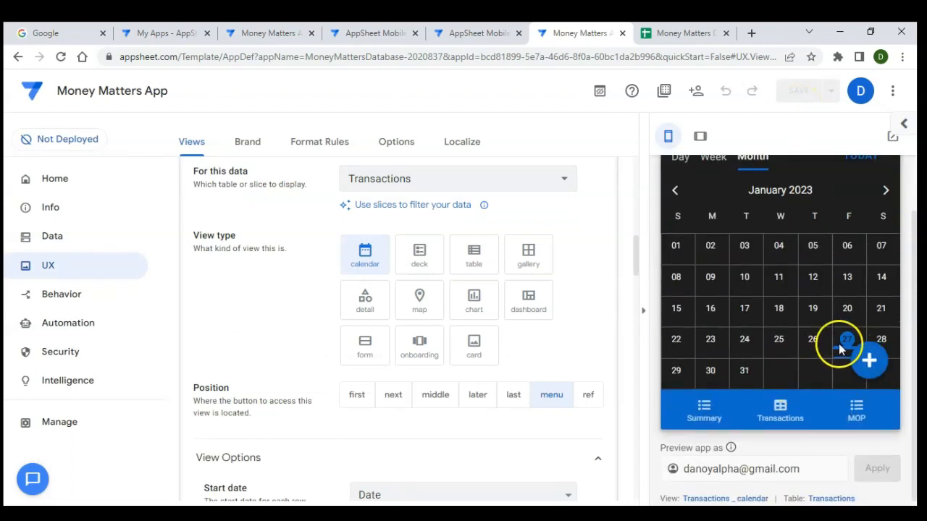
left_click(844, 355)
left_click(726, 326)
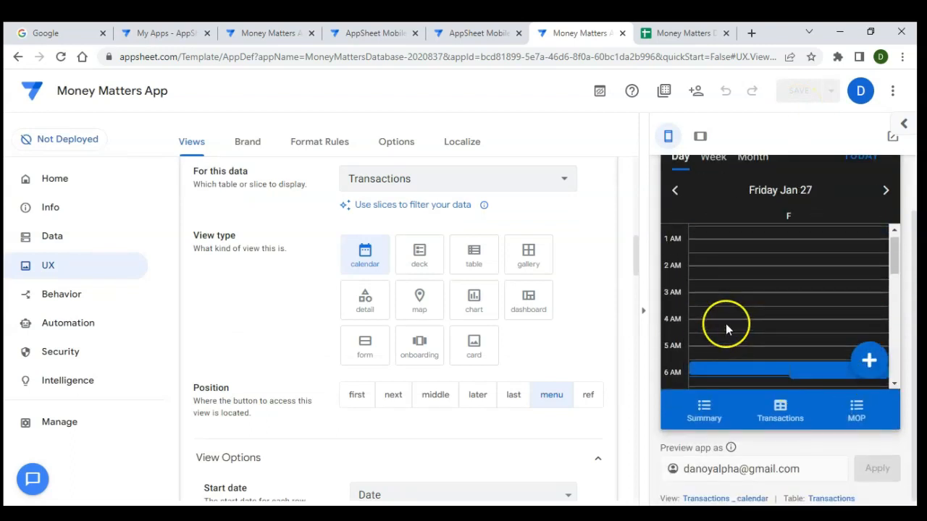
left_click(722, 320)
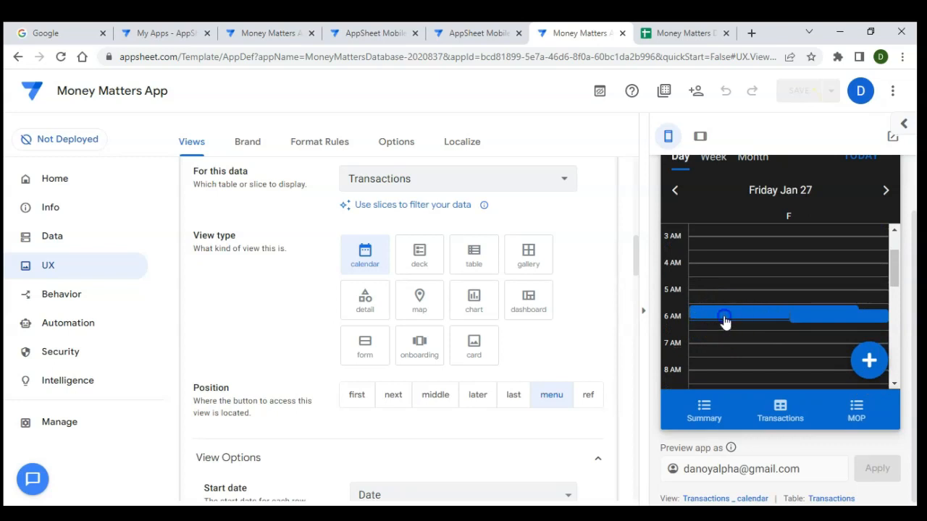
scroll(728, 315, "up", 1)
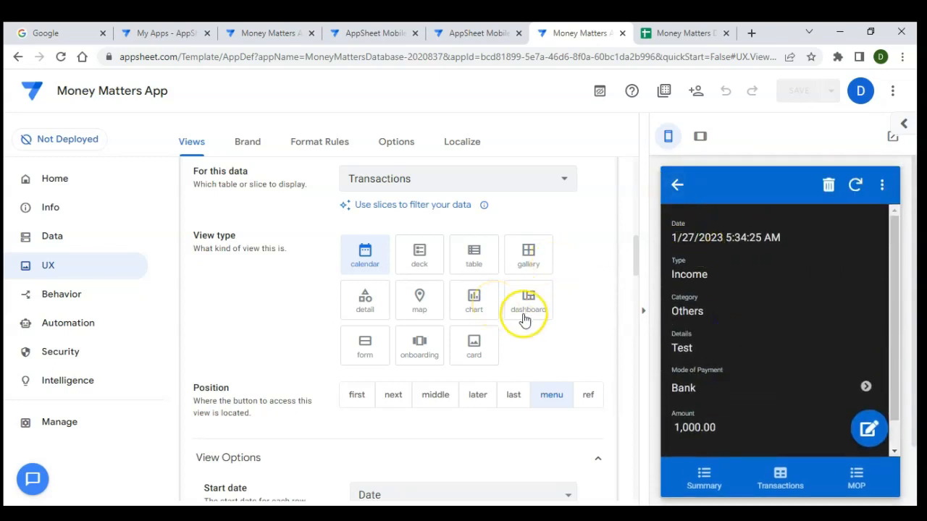
Set the calendar view's Description to Details and its Category to Type
scroll(553, 352, "down", 2)
scroll(552, 352, "down", 4)
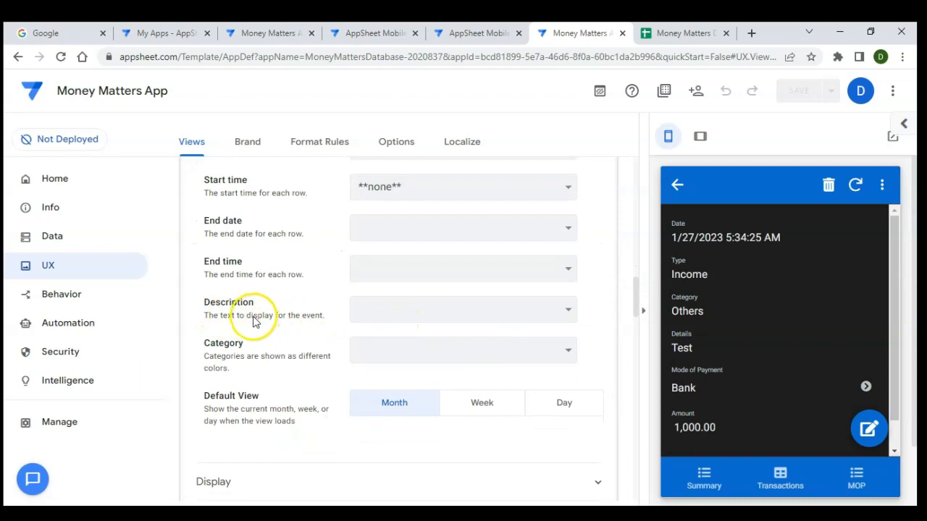
left_click(397, 308)
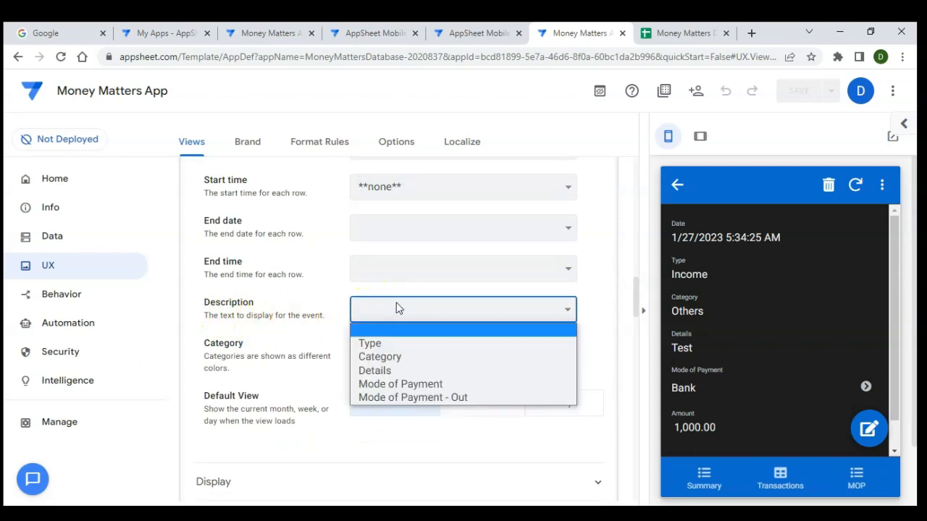
left_click(394, 372)
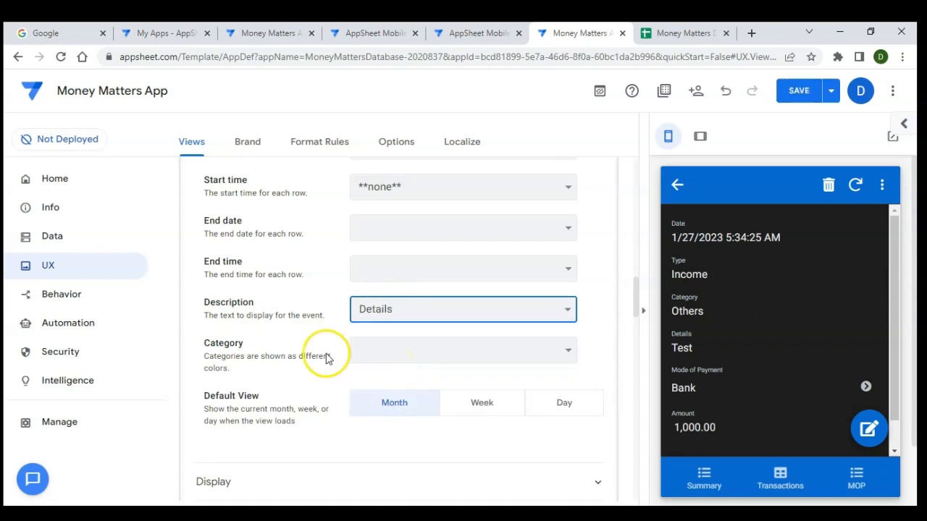
left_click(398, 355)
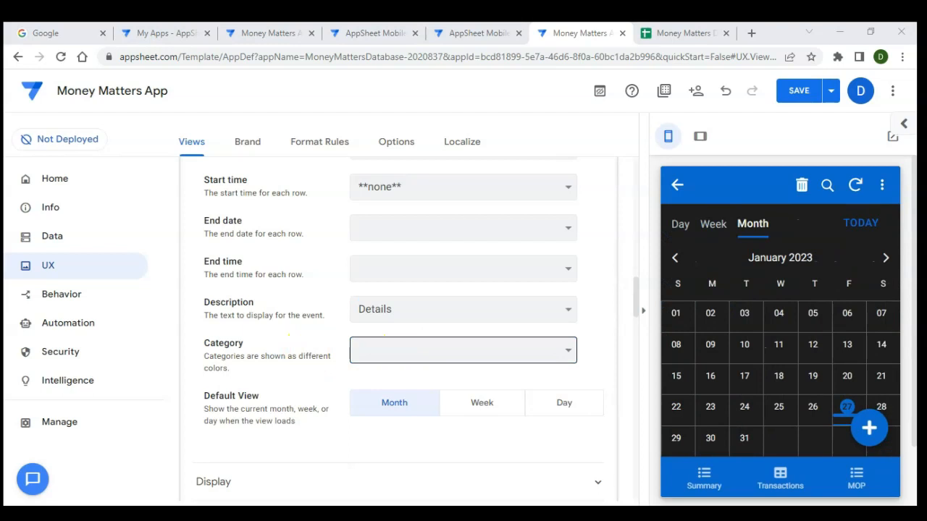
left_click(457, 368)
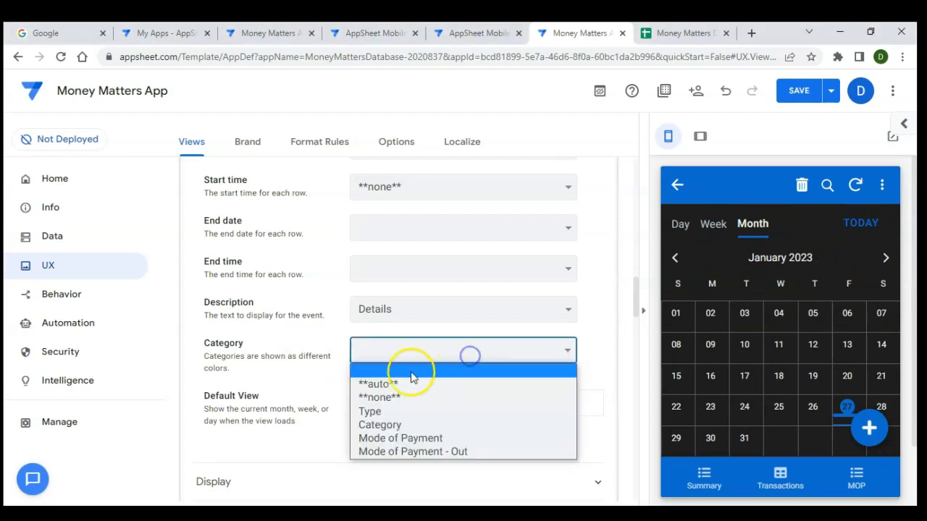
left_click(377, 412)
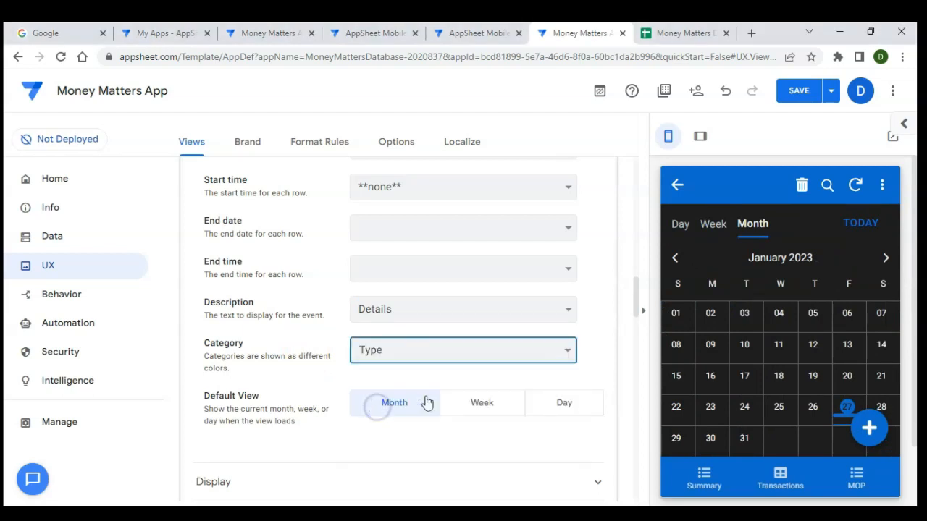
Open January 27 in the app preview's calendar and review the calendar view's options
left_click(852, 411)
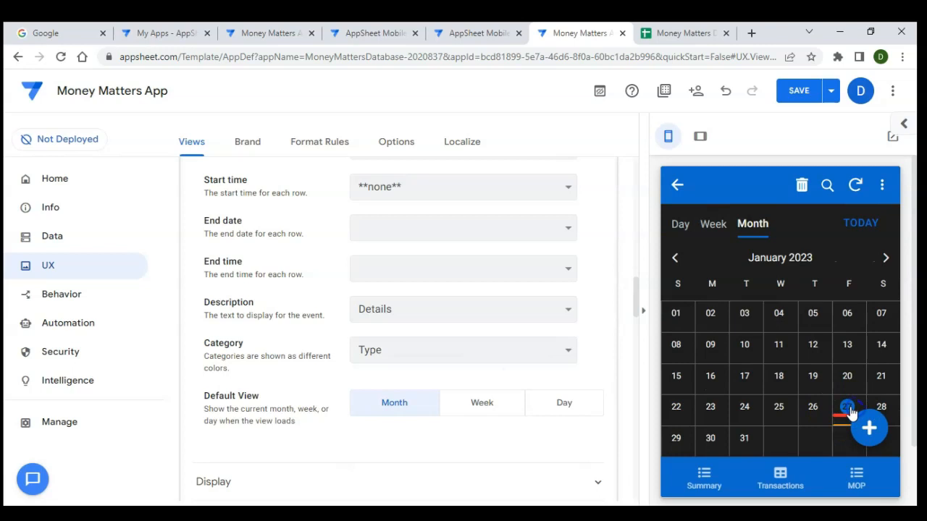
left_click(850, 410)
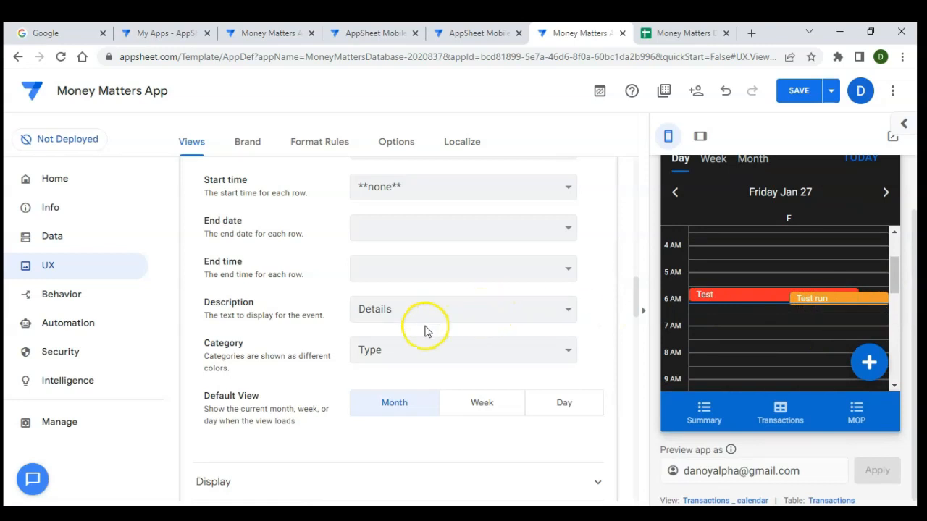
scroll(424, 331, "down", 2)
scroll(426, 331, "up", 1)
scroll(427, 331, "down", 1)
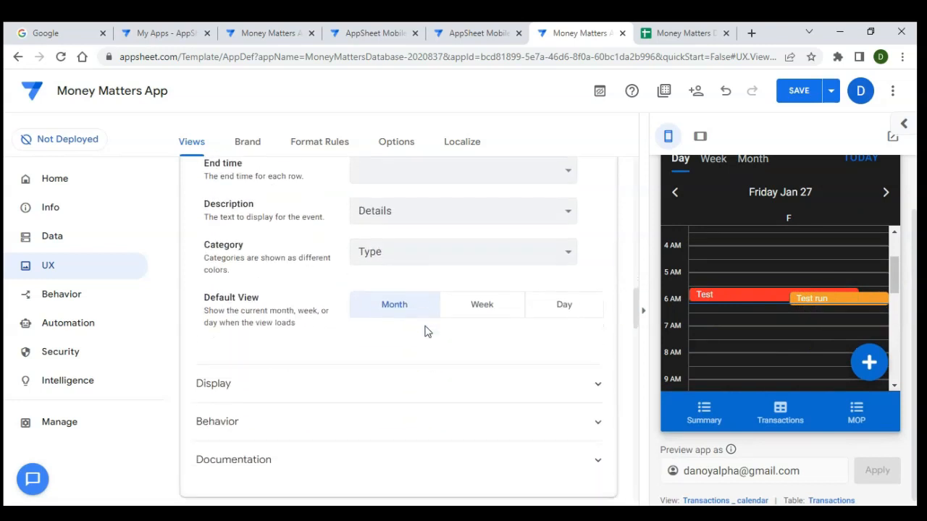
scroll(487, 282, "up", 1)
scroll(486, 282, "up", 2)
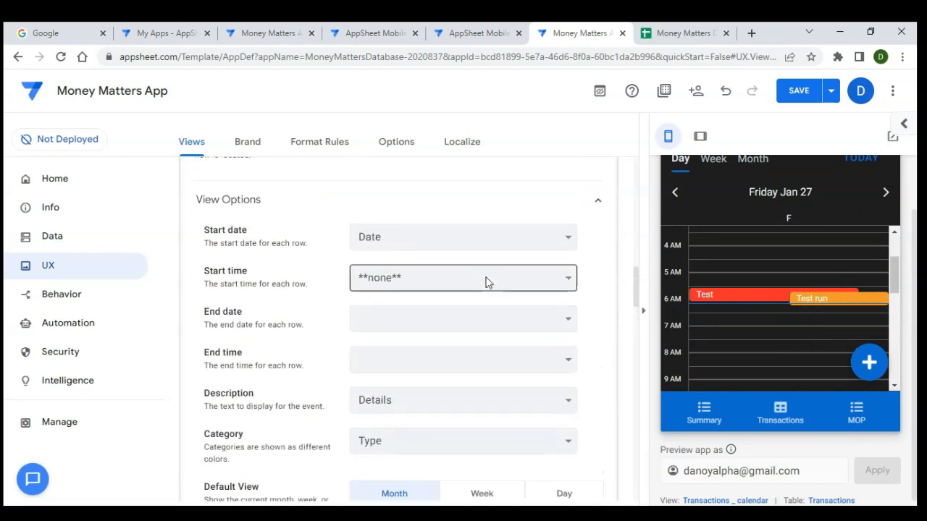
scroll(486, 282, "down", 3)
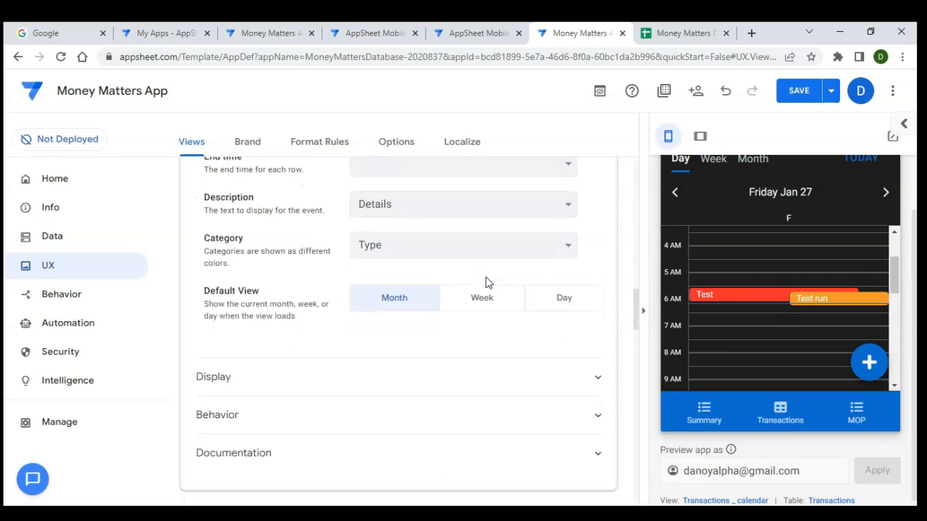
Review the calendar view's Display and Behavior settings, and collapse the Transactions _ calendar view
left_click(446, 384)
scroll(446, 384, "down", 5)
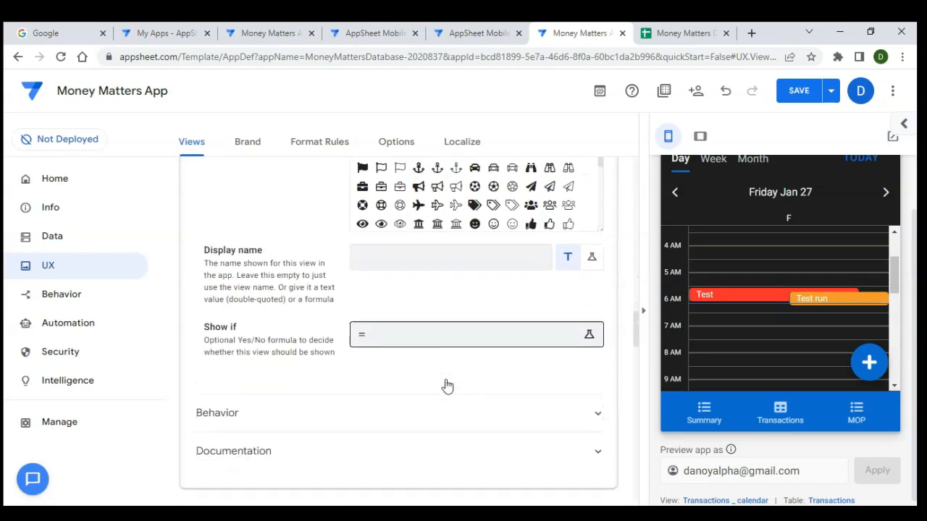
left_click(414, 363)
scroll(415, 366, "down", 3)
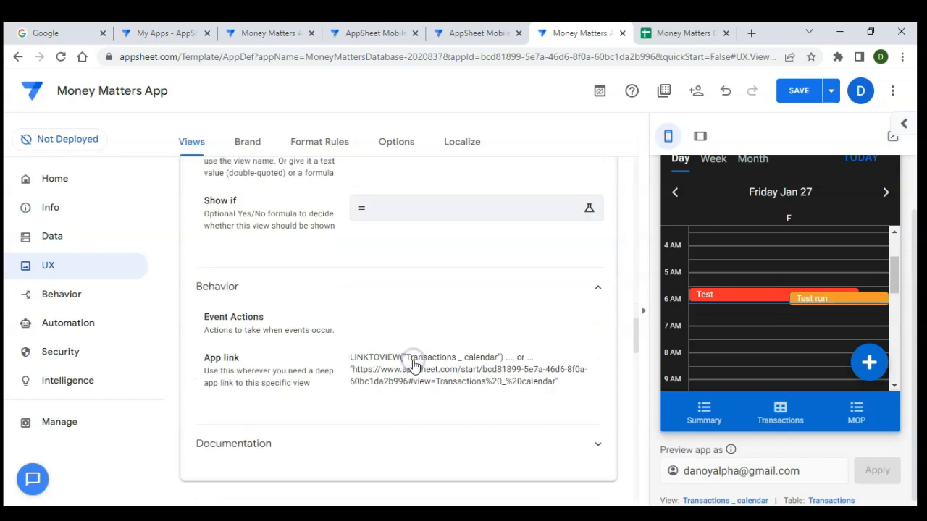
scroll(414, 366, "up", 15)
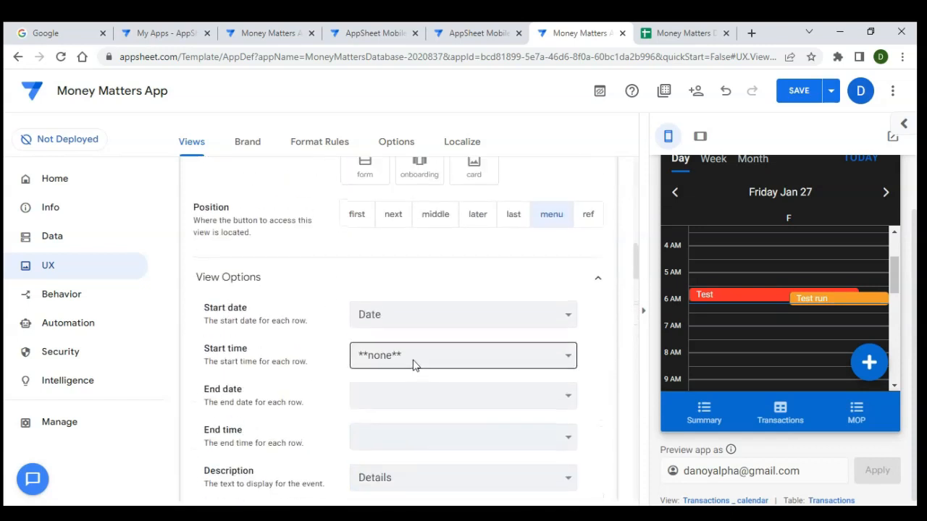
scroll(416, 366, "up", 2)
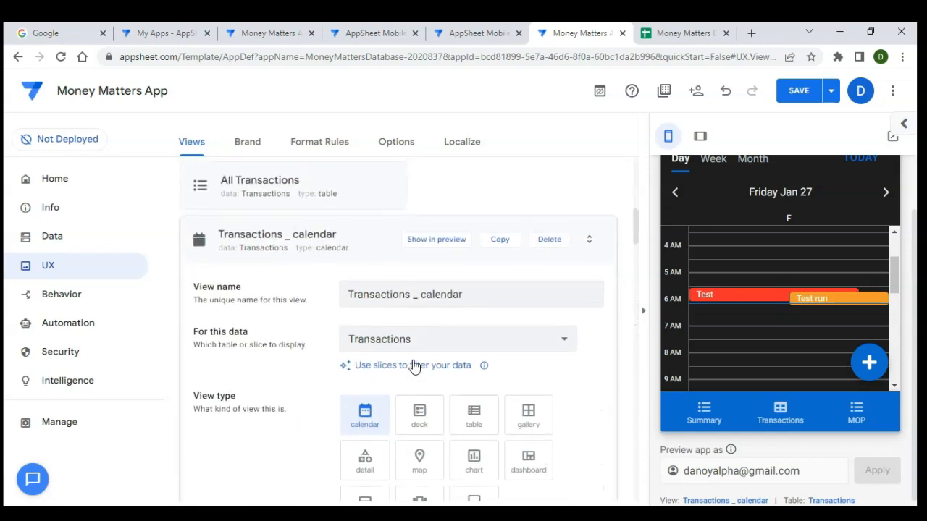
left_click(340, 254)
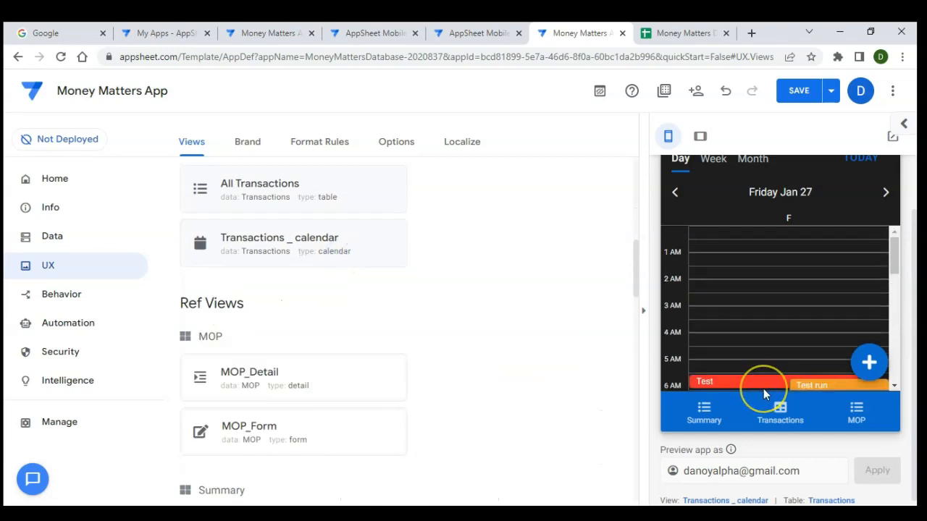
Check the January 27 events in the app preview, return the calendar to Month and open the Transactions view
scroll(764, 389, "down", 1)
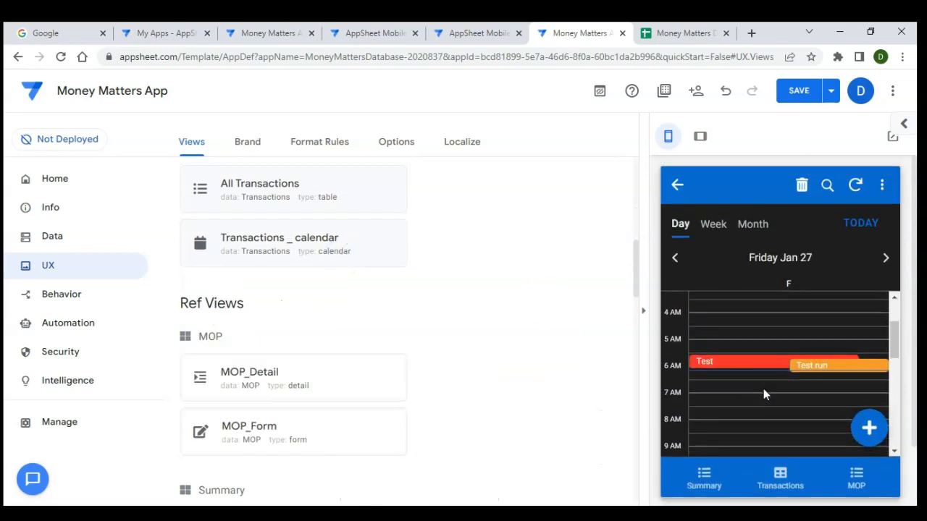
left_click(746, 226)
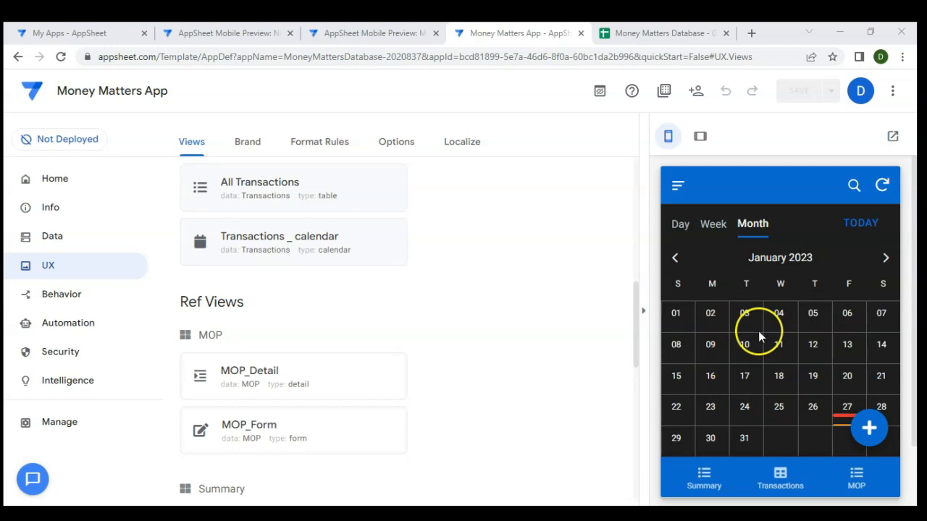
left_click(780, 481)
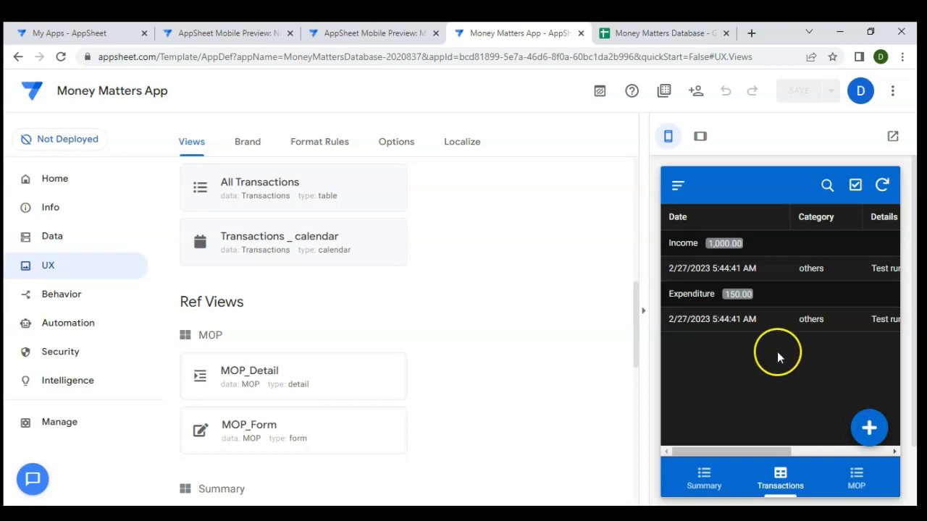
Switch to the finished sample app's preview and try its buttons for toggling between the Transactions table and calendar
left_click(361, 34)
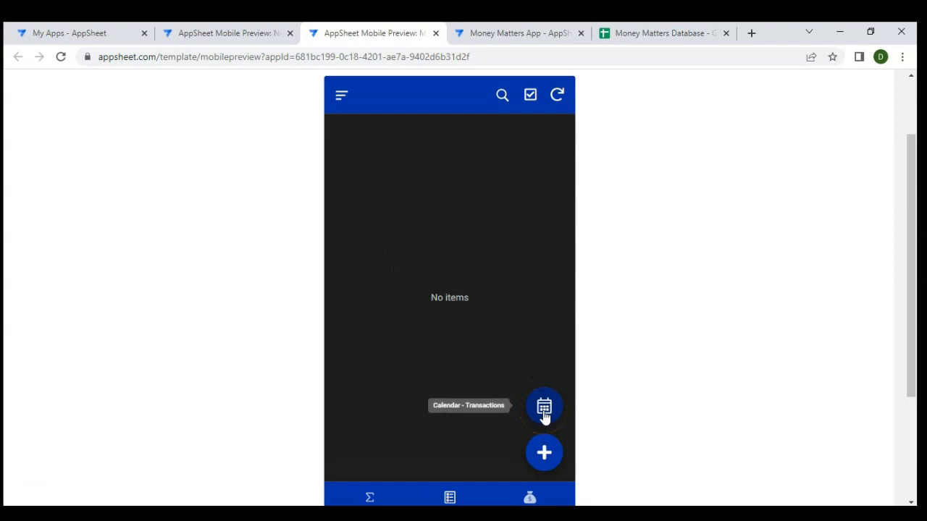
scroll(488, 407, "down", 1)
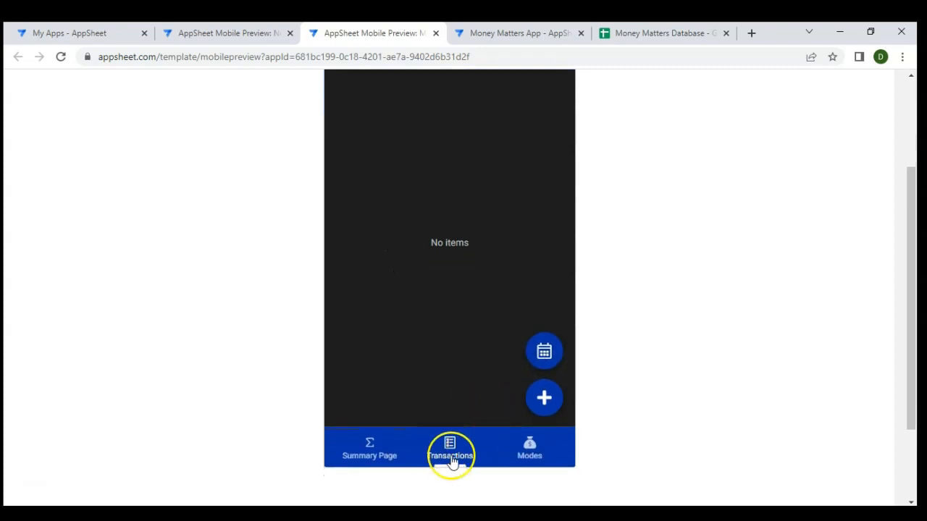
left_click(544, 357)
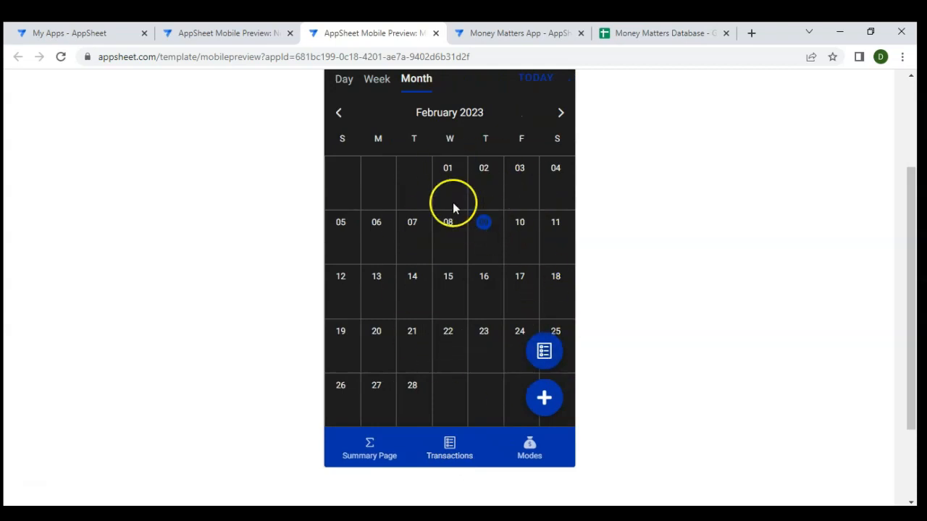
left_click(551, 355)
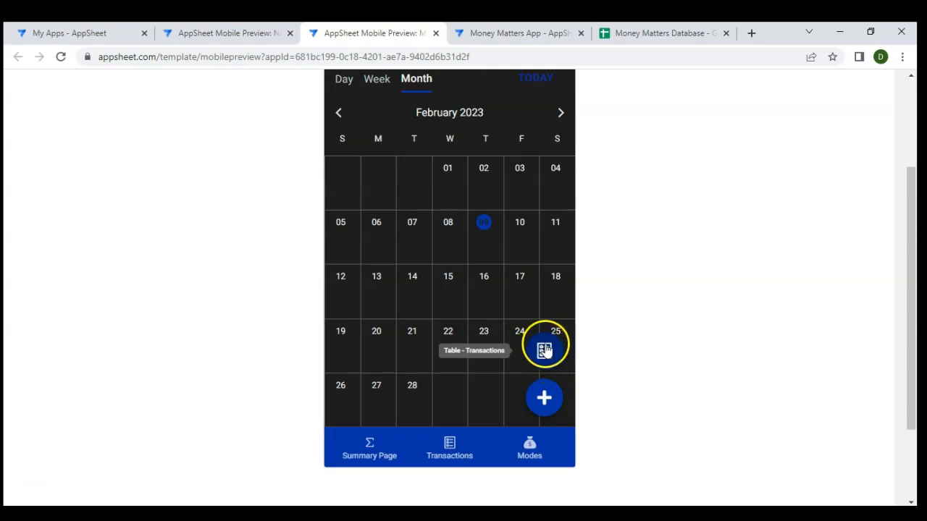
left_click(450, 160)
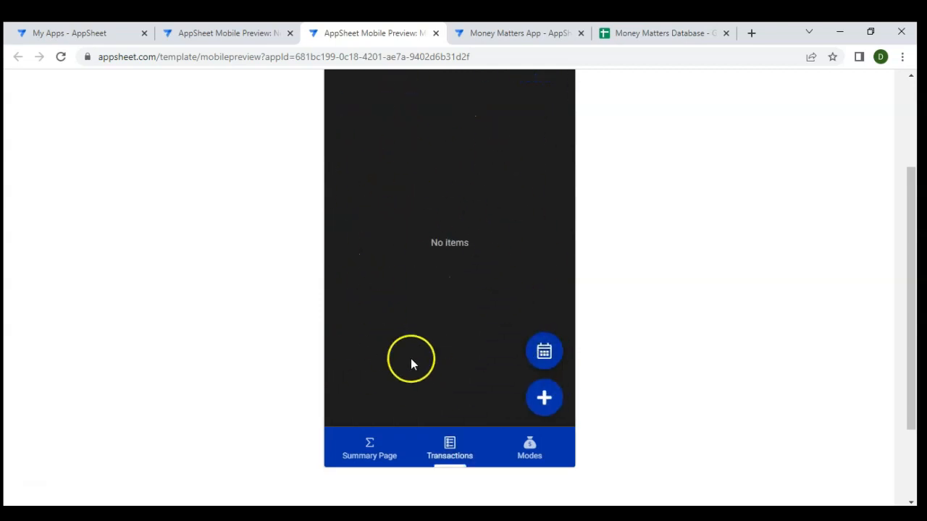
scroll(476, 290, "up", 1)
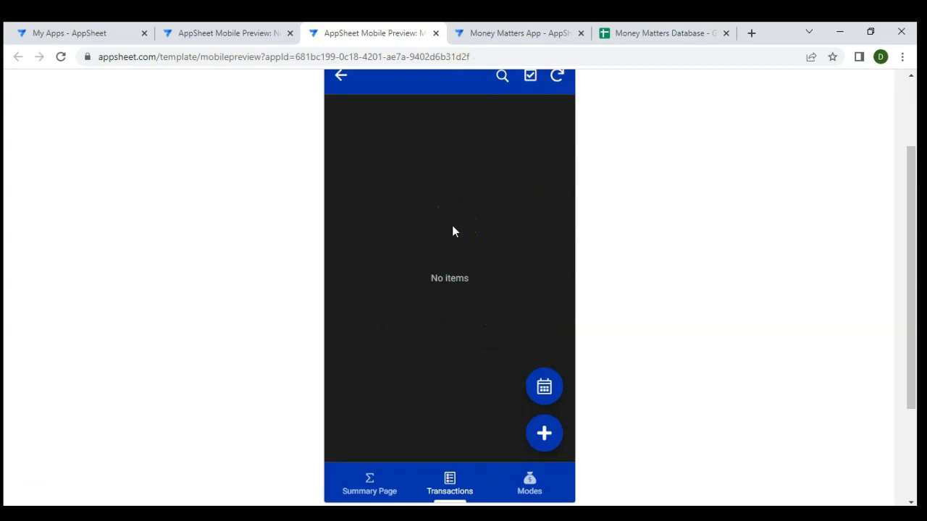
Return to the Money Matters App editor and create a new action from scratch, bringing up its settings for the Transactions table
left_click(516, 29)
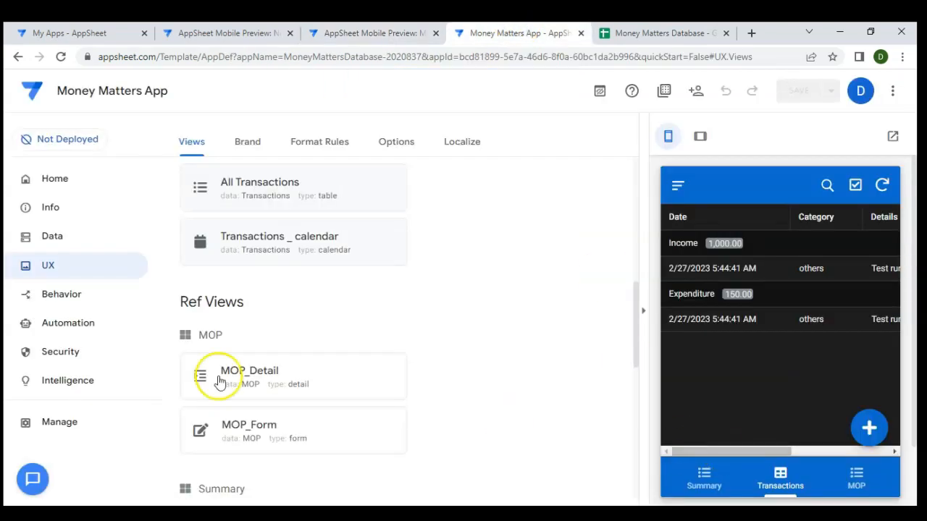
left_click(62, 302)
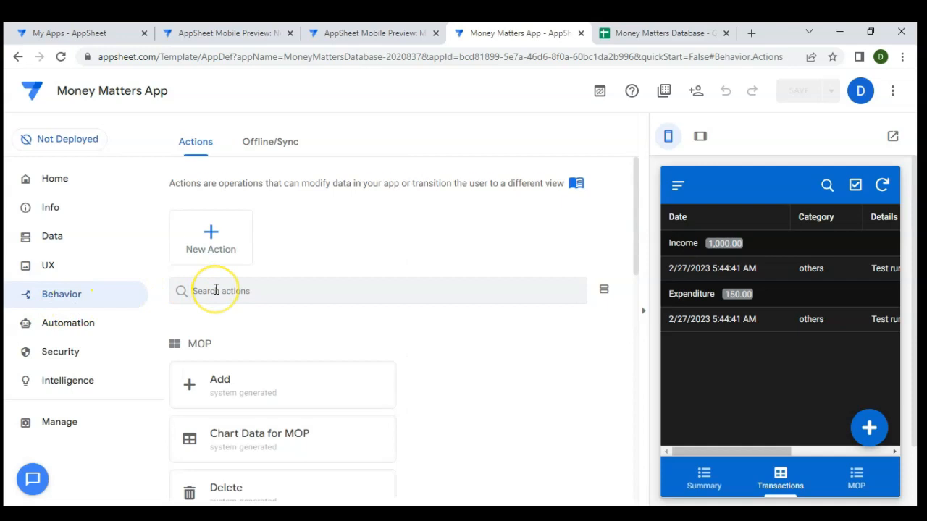
scroll(216, 289, "down", 1)
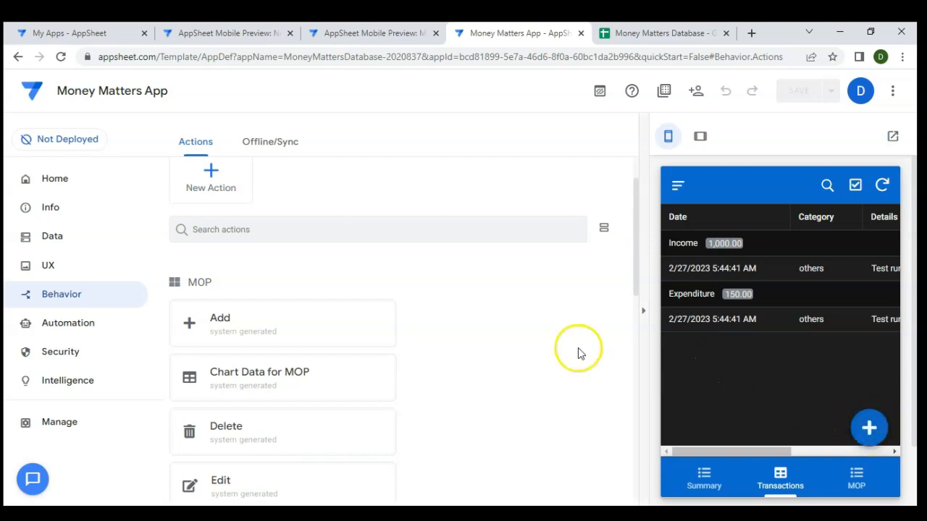
scroll(478, 331, "up", 1)
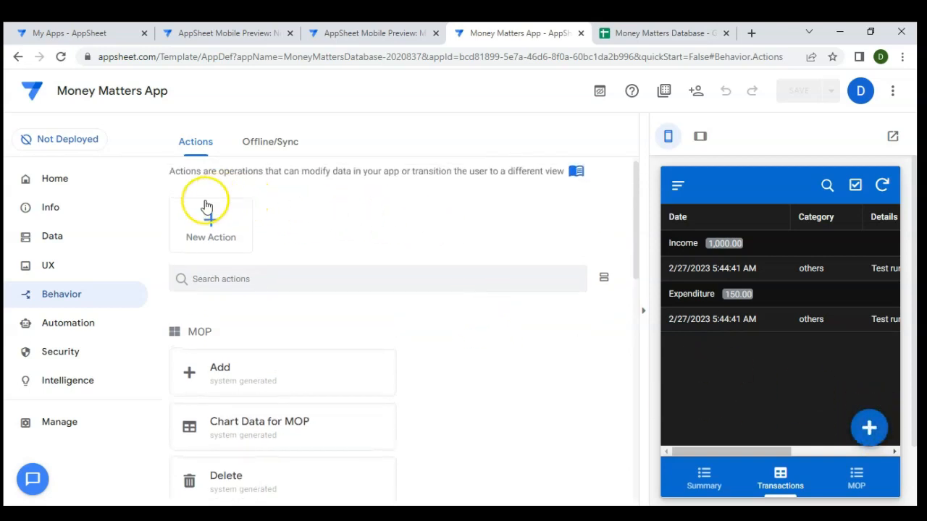
left_click(215, 240)
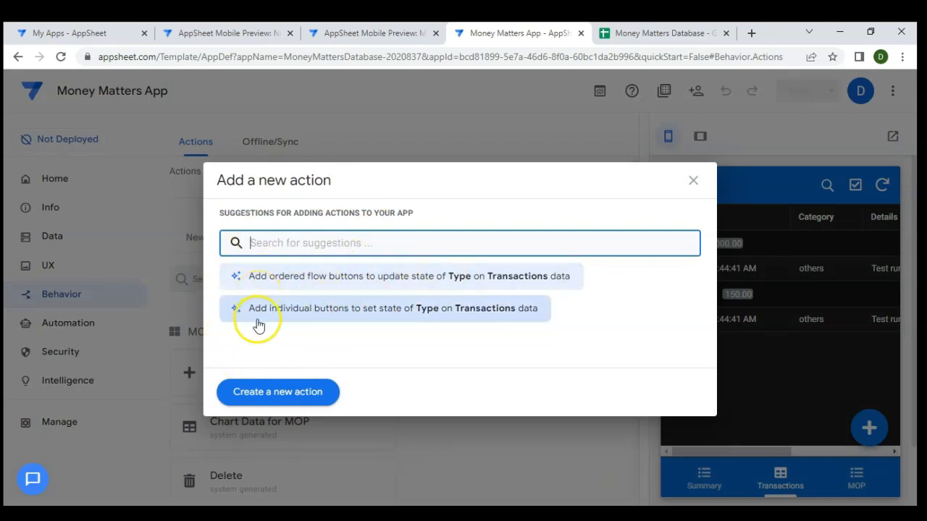
left_click(262, 397)
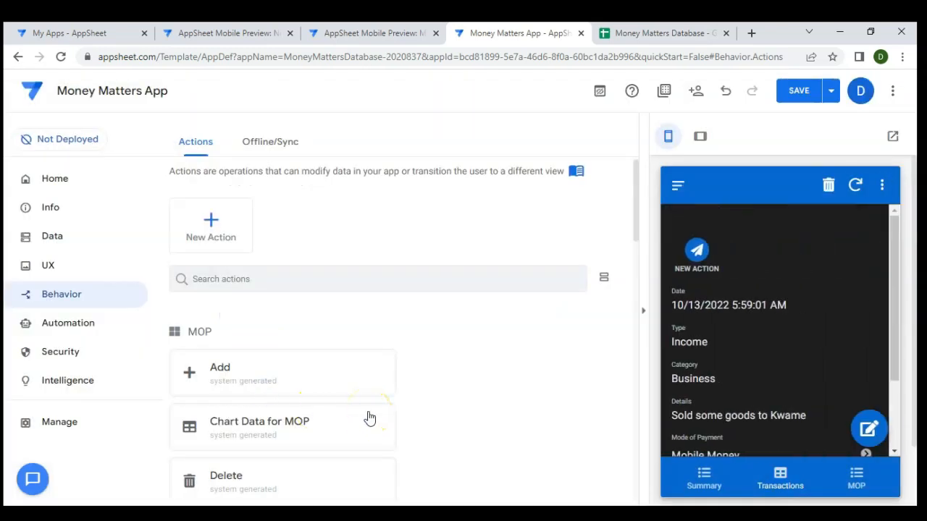
scroll(321, 368, "down", 3)
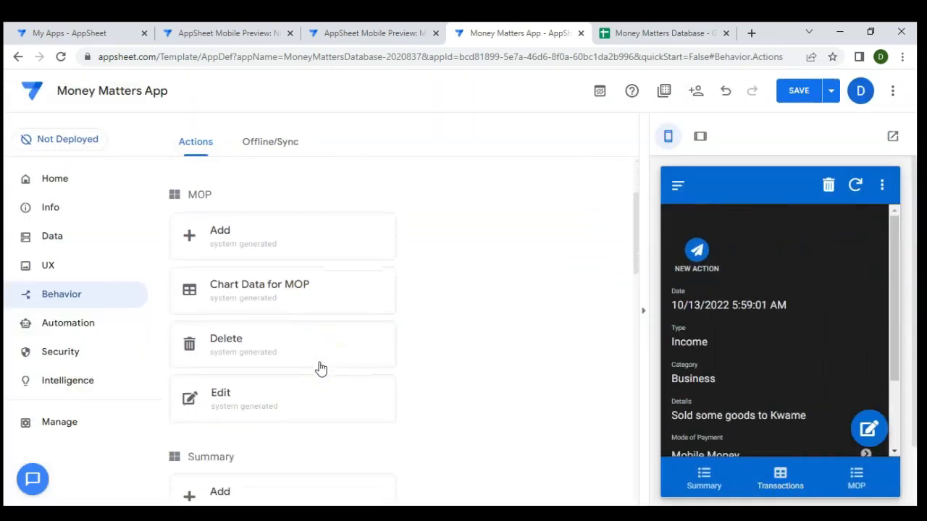
scroll(321, 368, "up", 2)
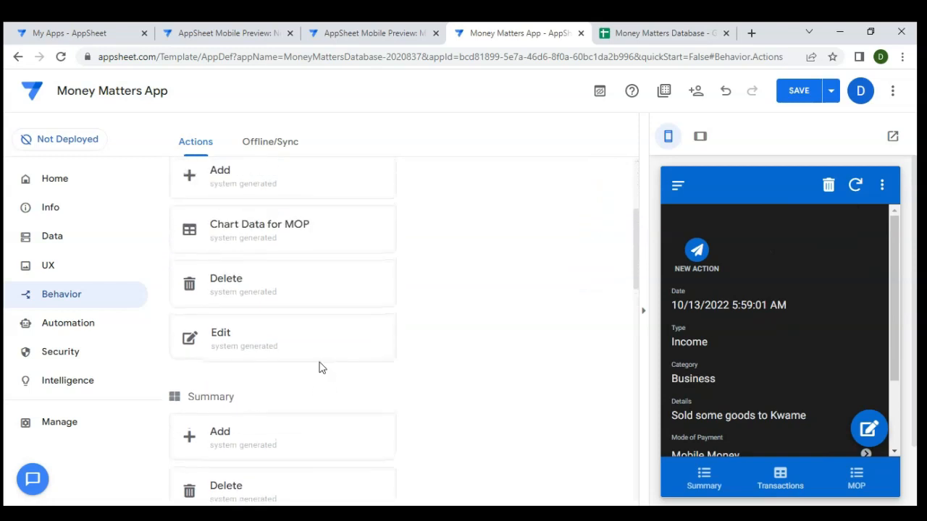
scroll(321, 368, "down", 5)
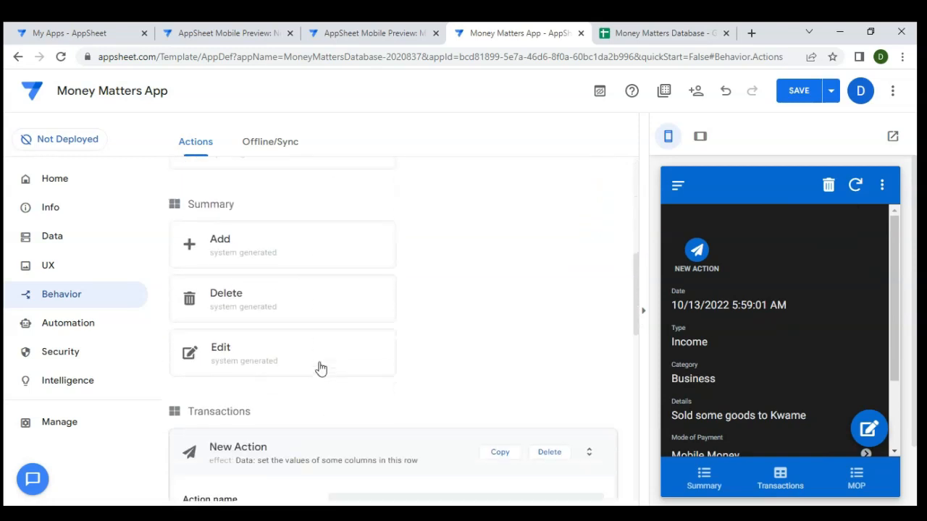
scroll(325, 346, "down", 2)
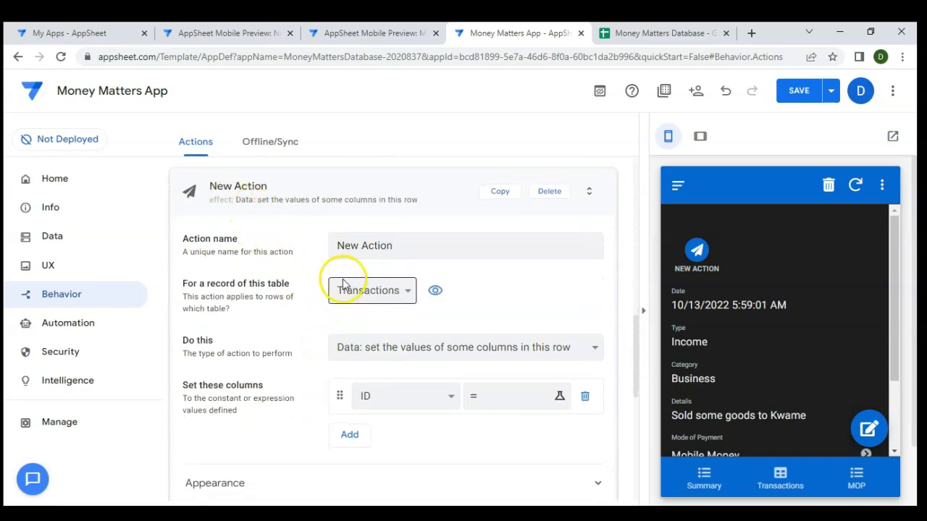
Name the new Transactions action "Go to Calendar"
left_click(393, 246)
left_click_drag(408, 244, 316, 241)
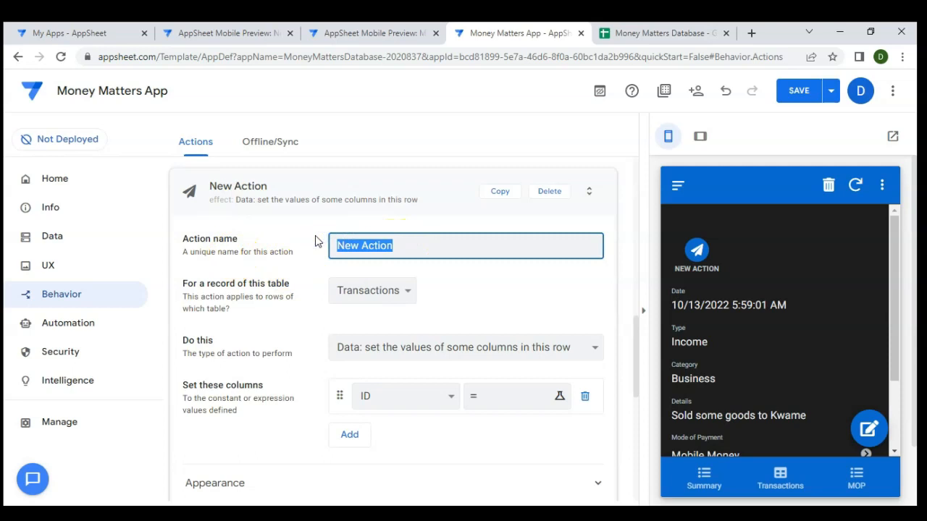
key("BackSpace")
type("Go")
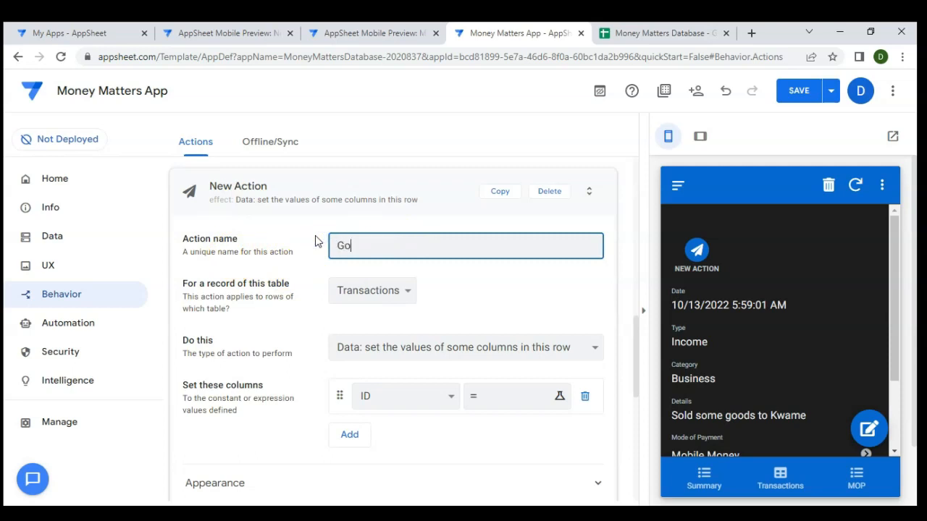
type(" to Calendar")
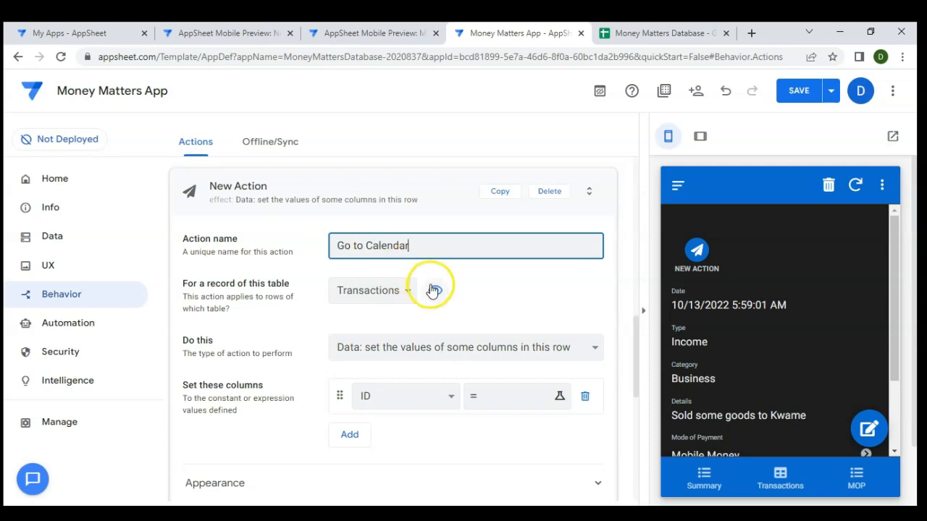
Set the Go to Calendar action's type to "App: go to another view within this app"
scroll(427, 290, "down", 1)
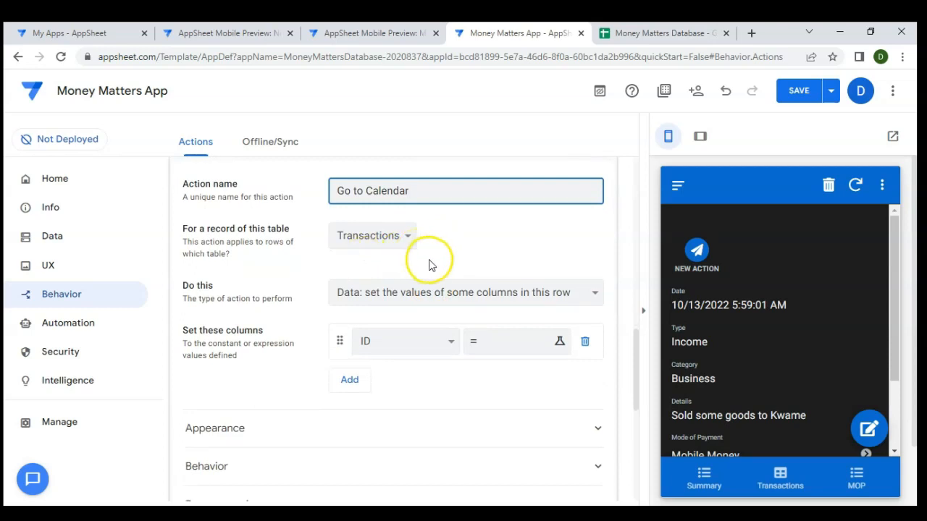
scroll(382, 268, "down", 1)
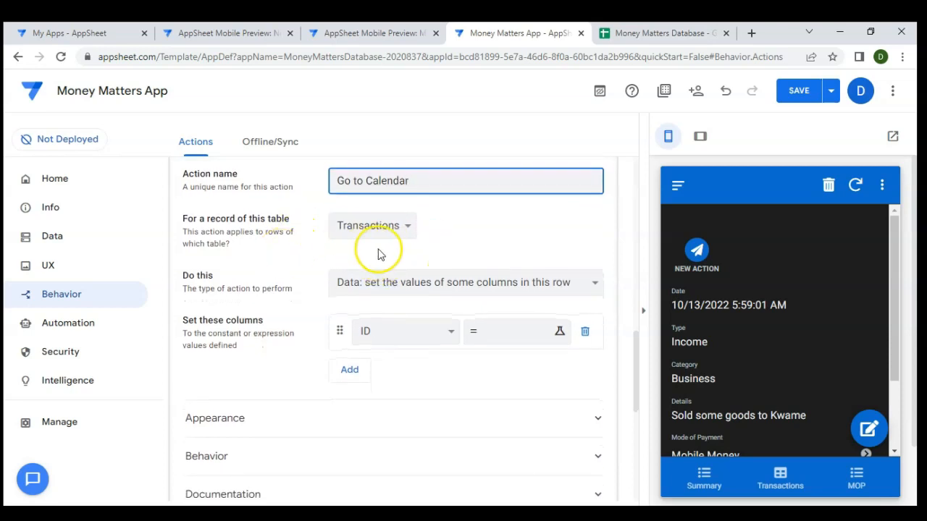
scroll(376, 248, "down", 1)
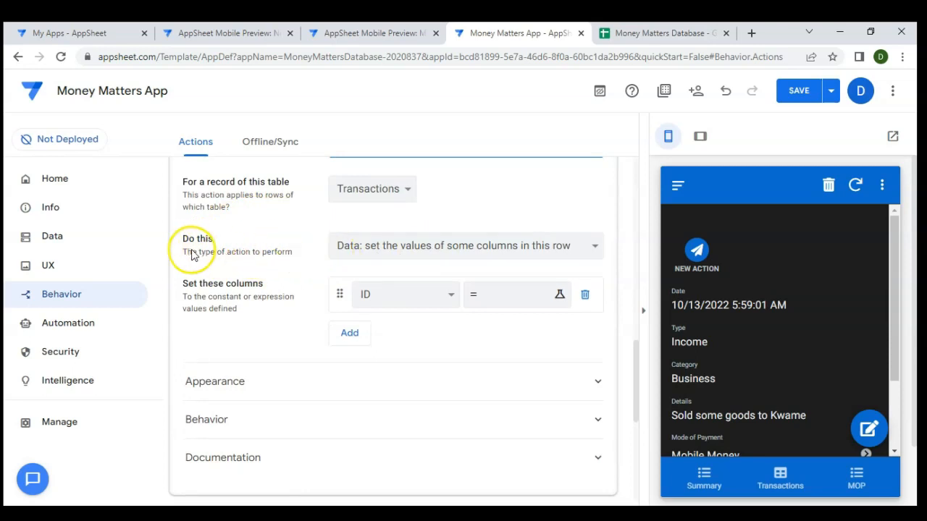
left_click(595, 246)
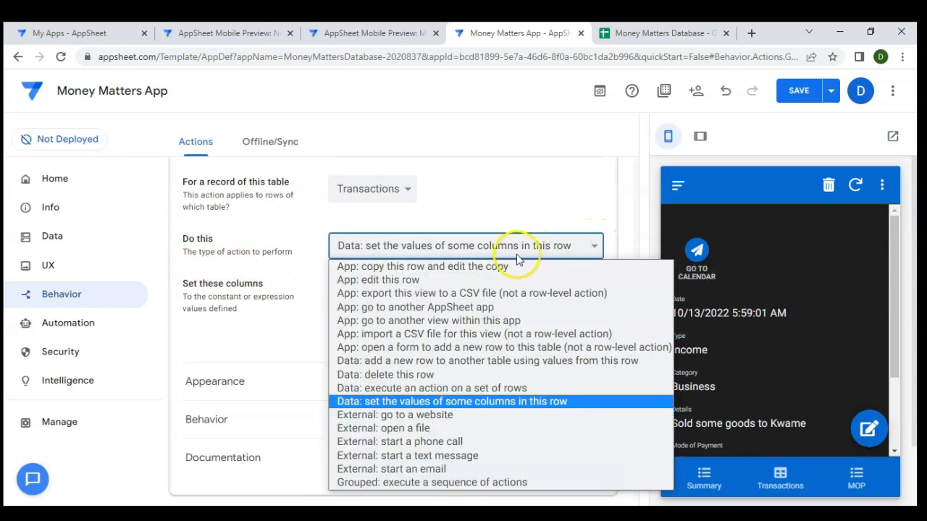
scroll(325, 302, "down", 1)
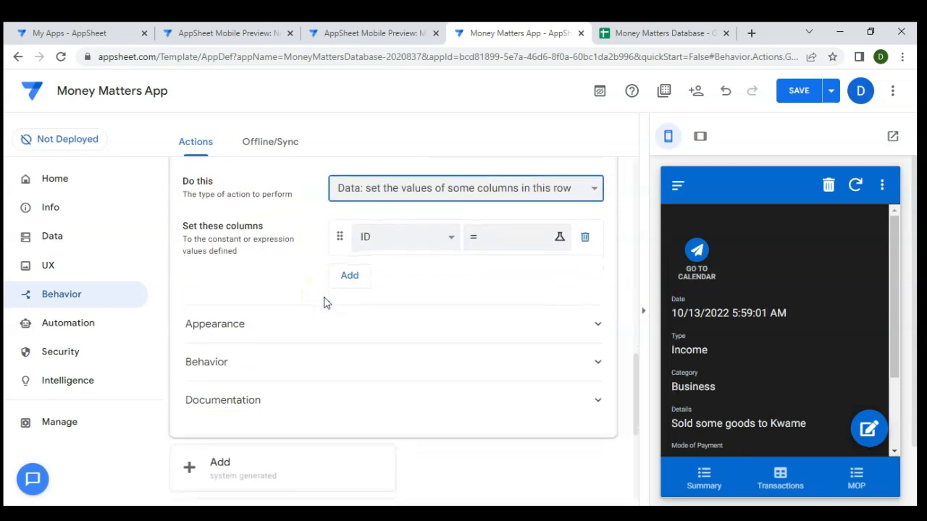
left_click(593, 179)
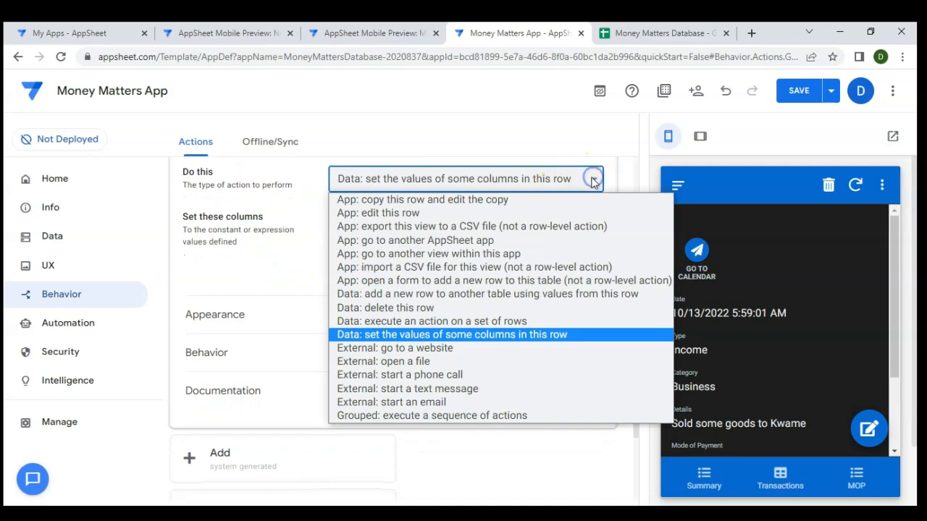
left_click(535, 217)
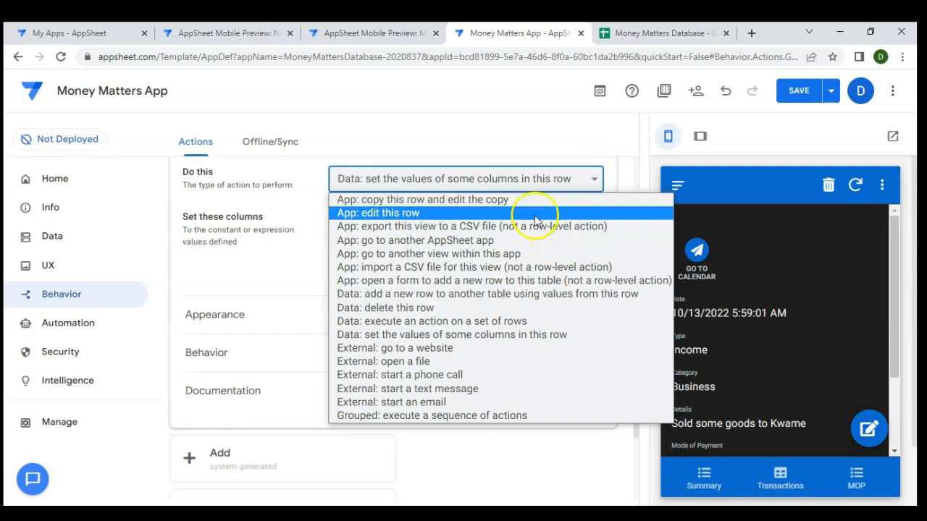
left_click(520, 259)
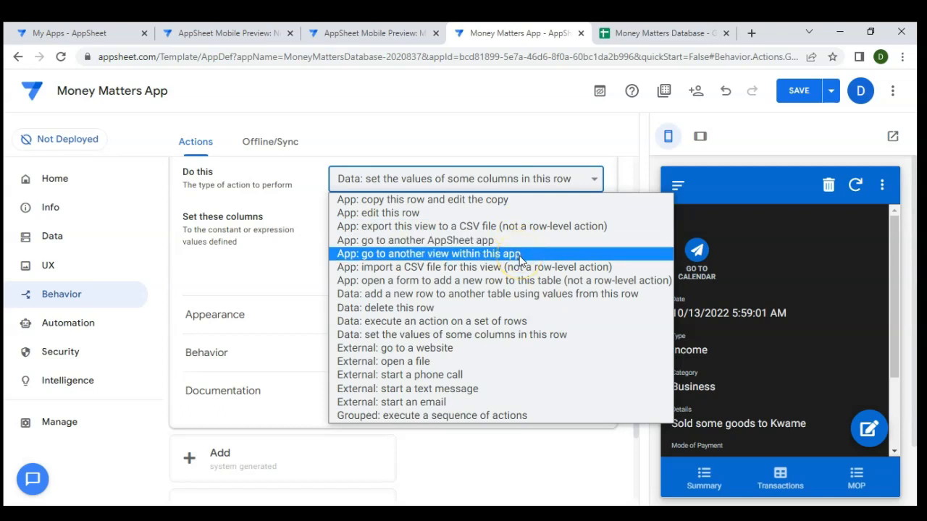
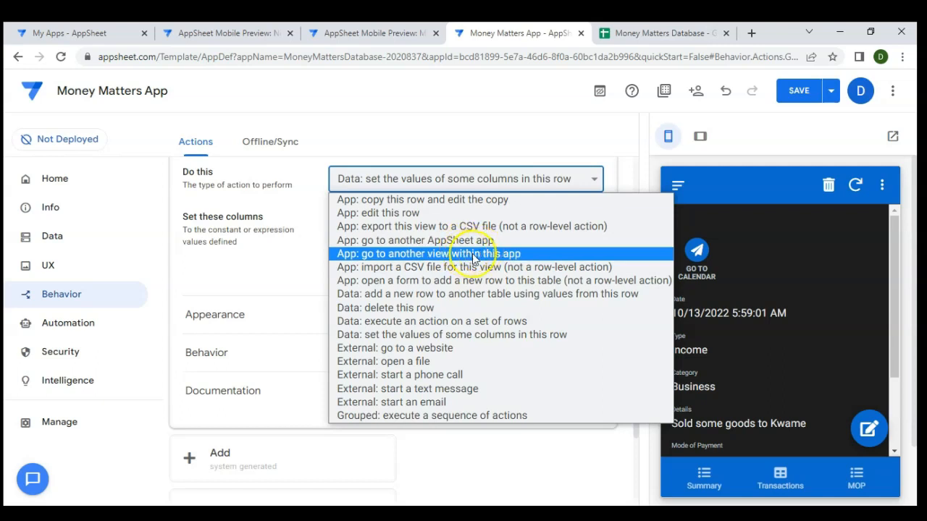
left_click(469, 260)
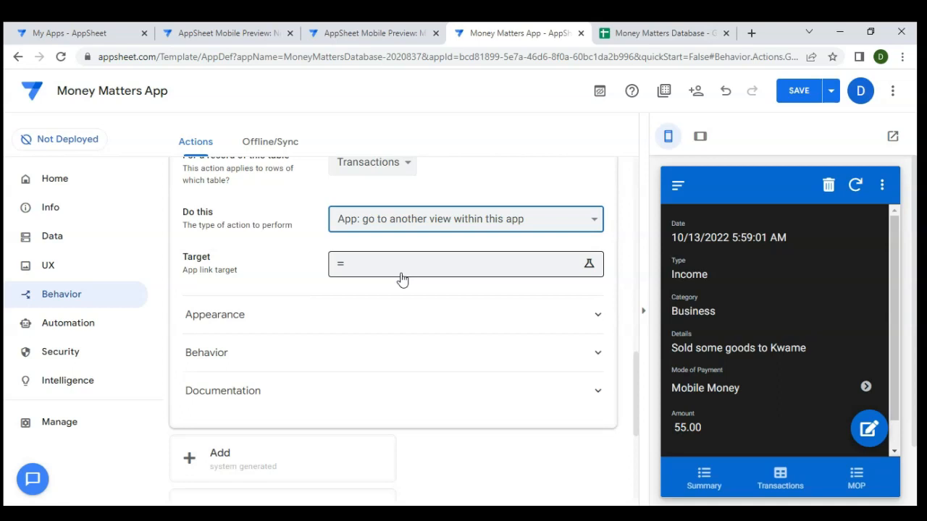
left_click(402, 278)
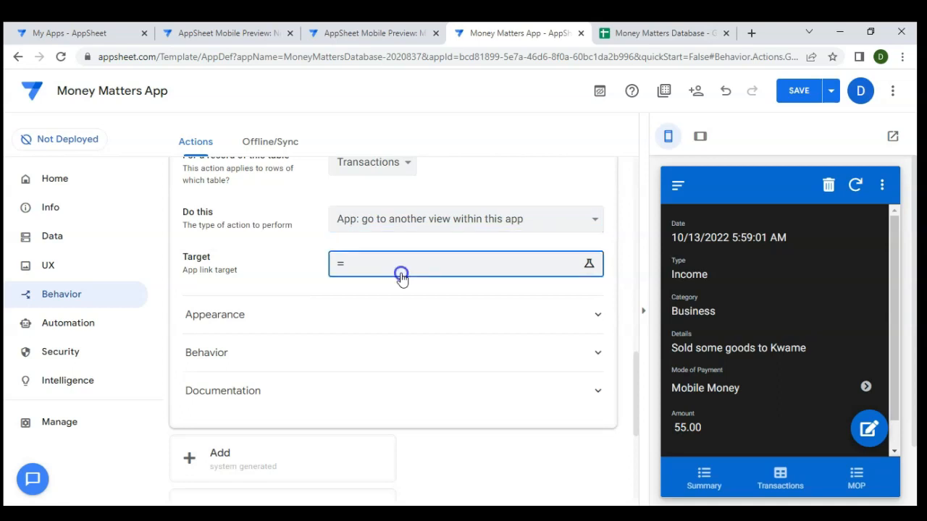
left_click(274, 211)
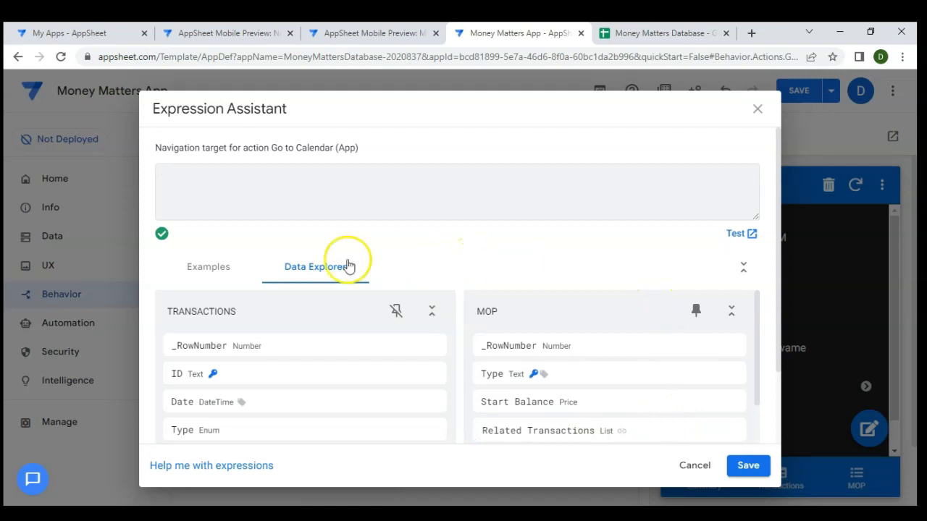
left_click(756, 113)
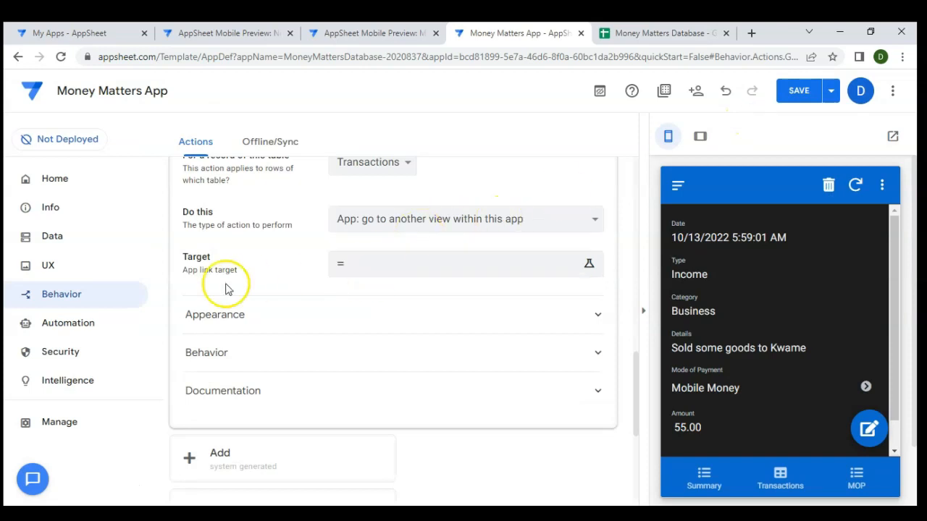
Copy the app link LINKTOVIEW("Transactions _ calendar") from the Transactions _ calendar view's Behavior settings
left_click(56, 267)
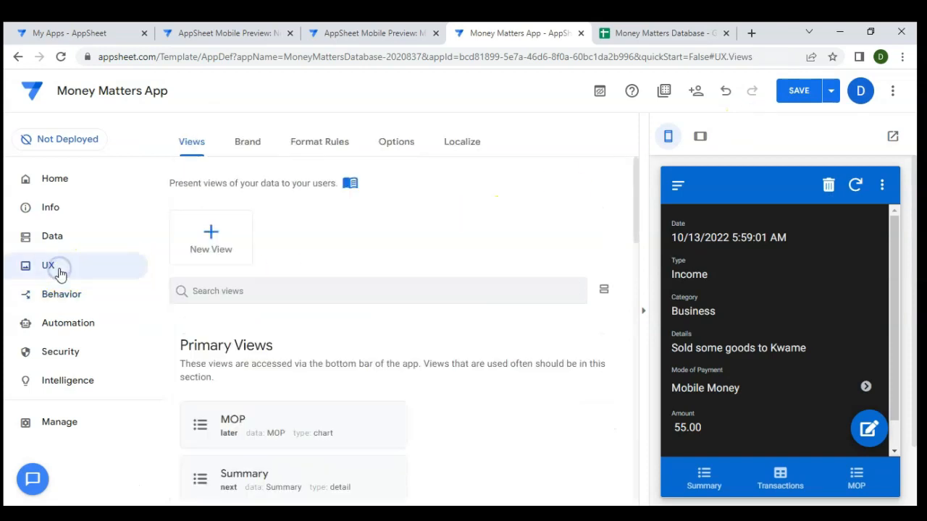
scroll(295, 317, "down", 6)
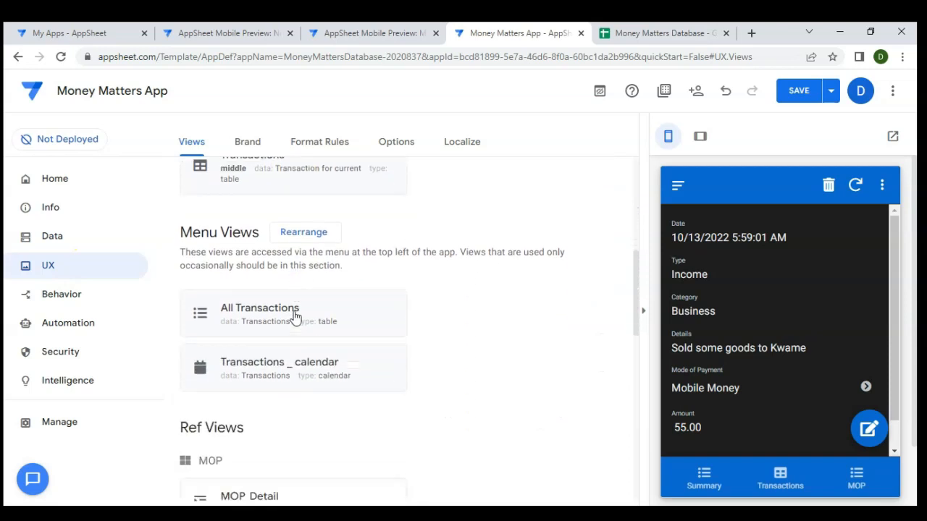
scroll(295, 316, "down", 1)
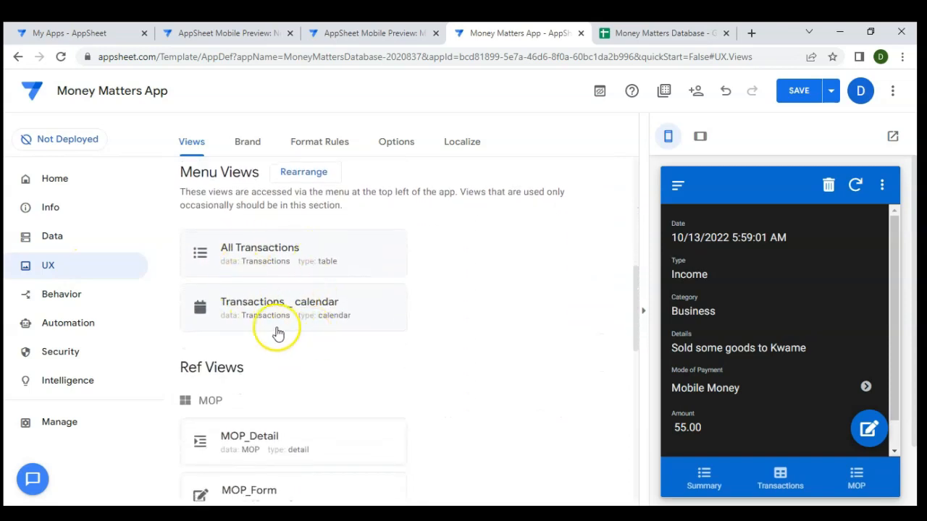
left_click(273, 307)
scroll(335, 326, "down", 10)
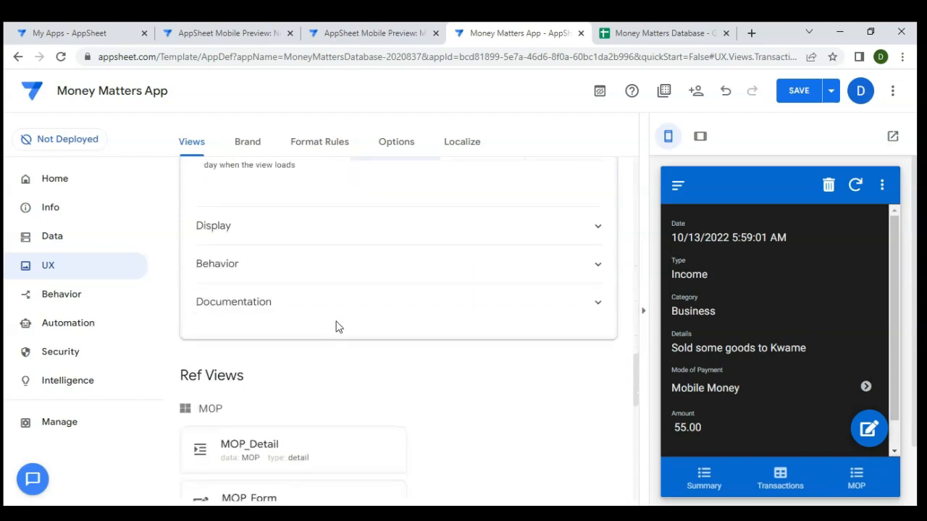
left_click(259, 300)
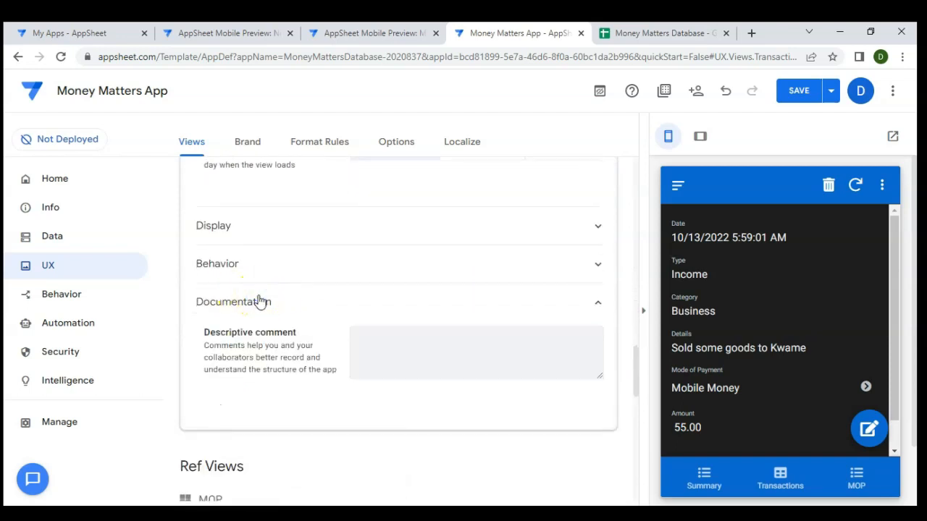
left_click(238, 266)
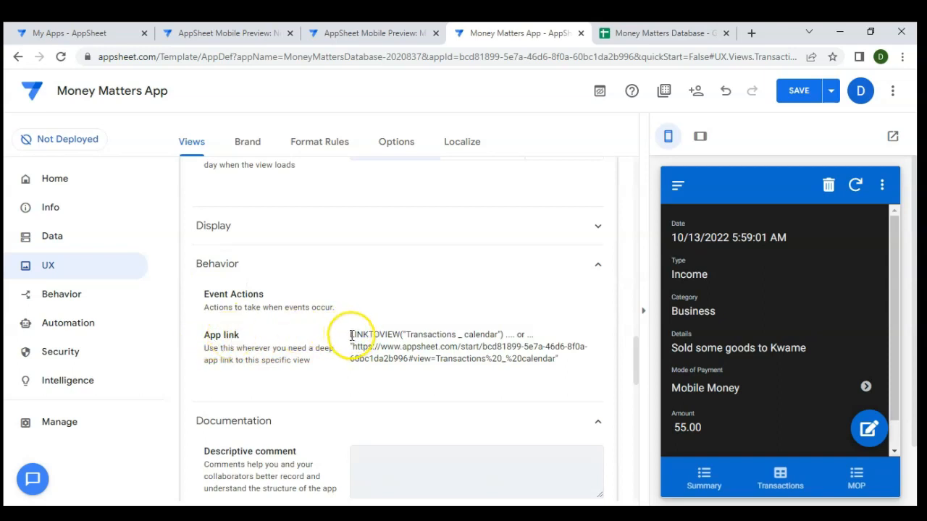
left_click_drag(441, 335, 502, 337)
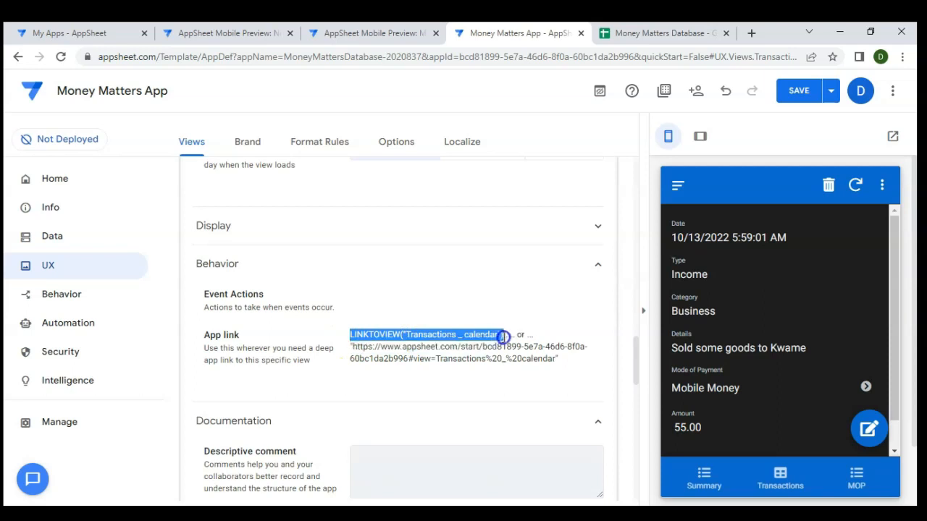
left_click(355, 348)
left_click_drag(355, 348, 478, 358)
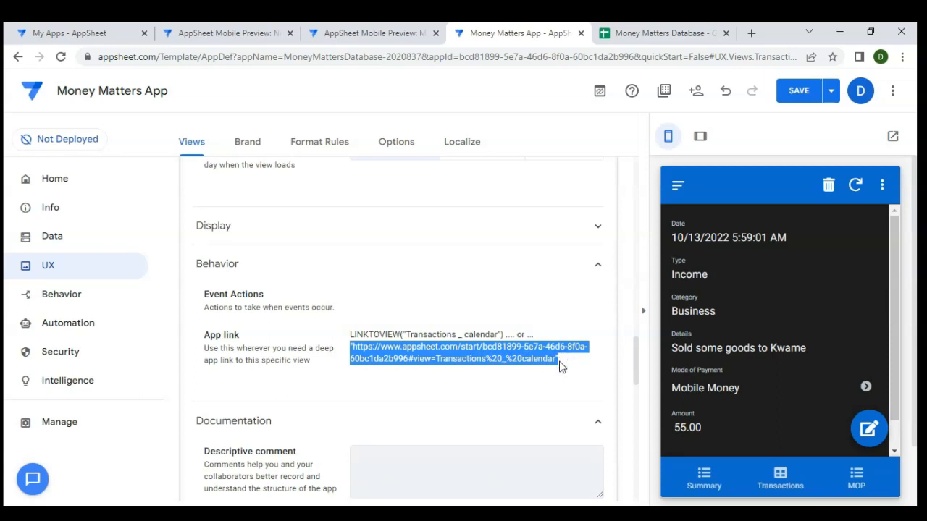
left_click_drag(350, 335, 481, 331)
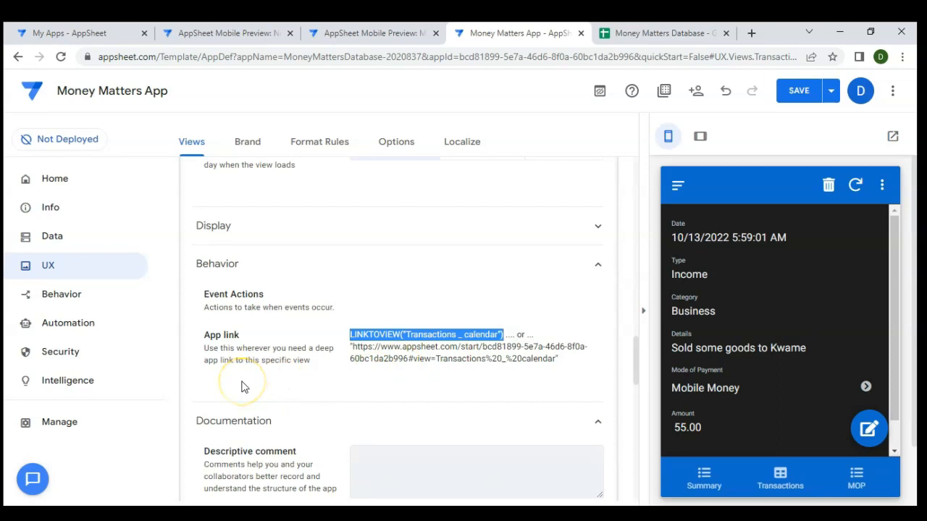
Set the Go to Calendar action's target to LINKTOVIEW("Transactions _ calendar") and save the expression
left_click(101, 297)
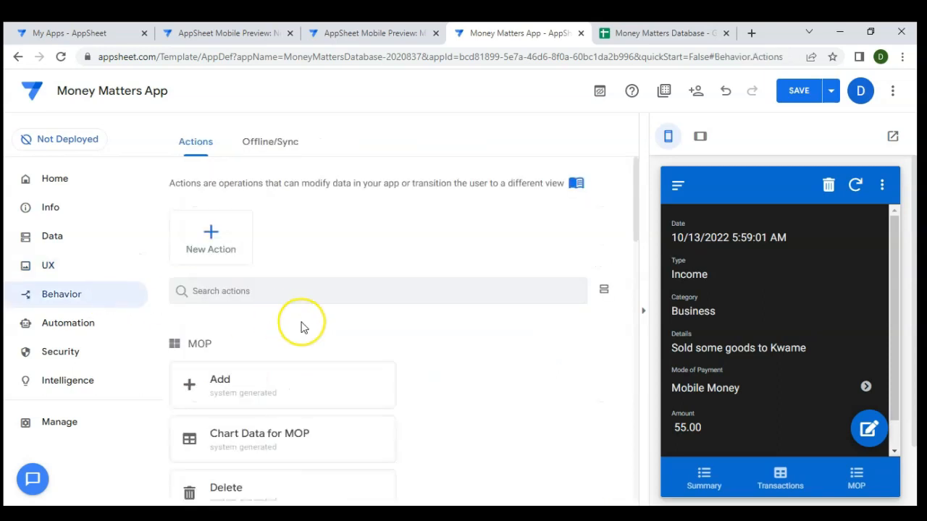
scroll(303, 328, "down", 10)
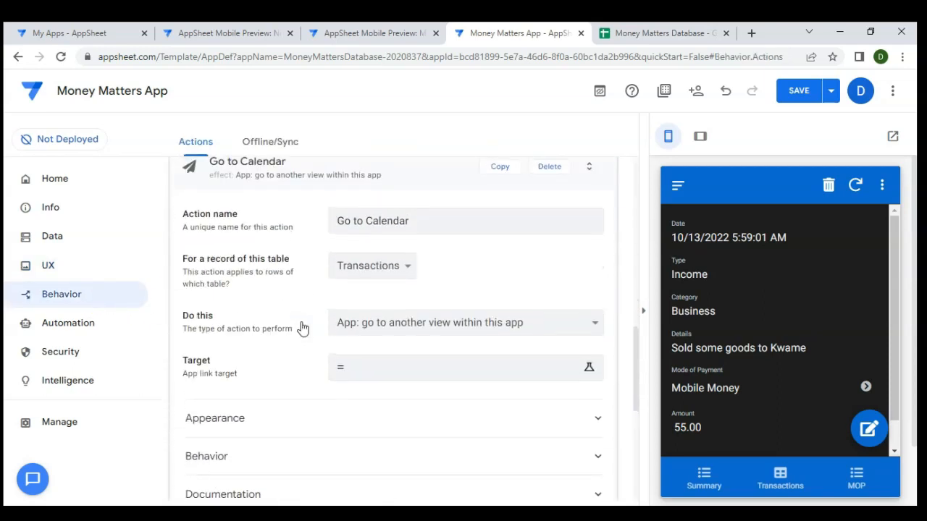
scroll(303, 328, "up", 1)
scroll(319, 286, "down", 2)
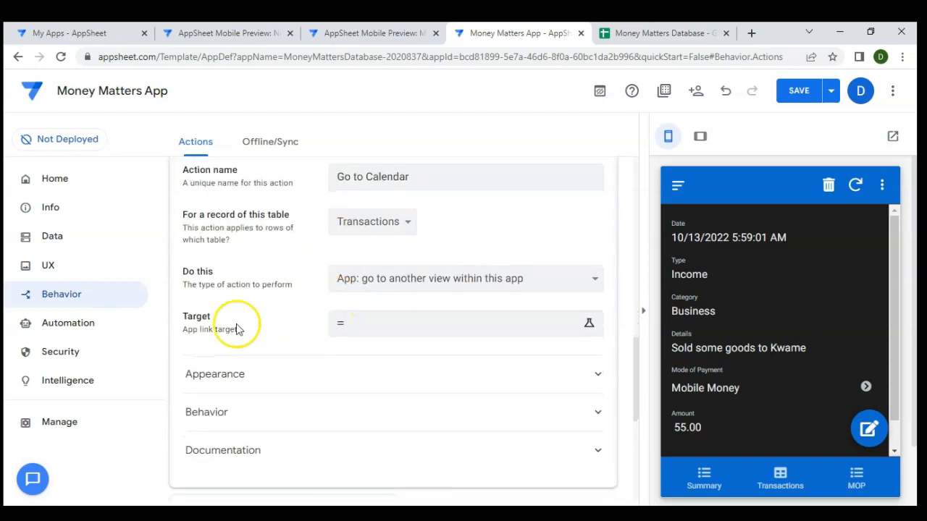
left_click(349, 327)
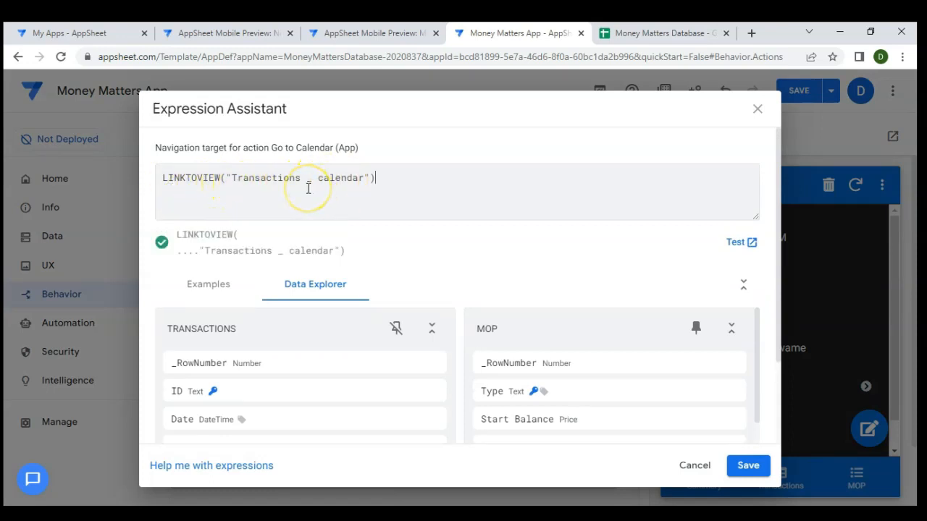
left_click(748, 467)
Search the action icons for "calen", choose the solid calendar with the day grid, and bring up the transactions table in the app preview
scroll(515, 377, "down", 1)
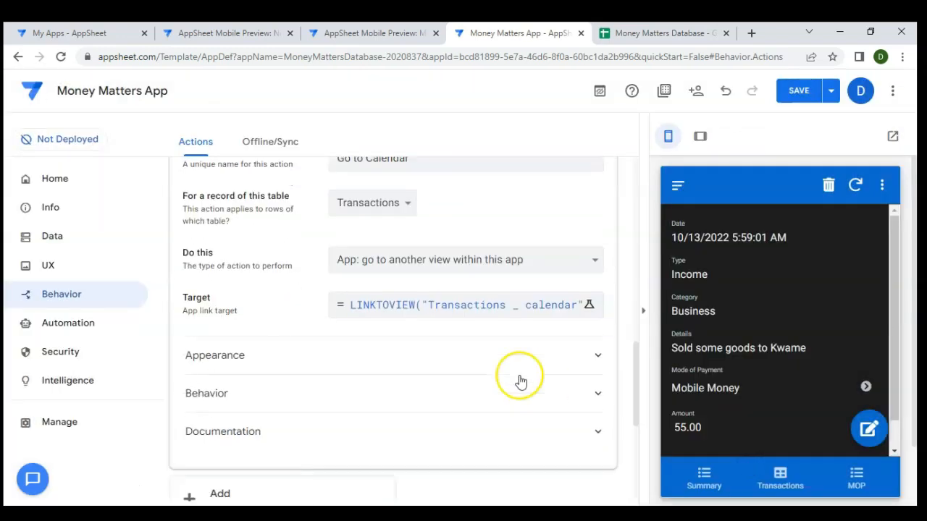
left_click(440, 319)
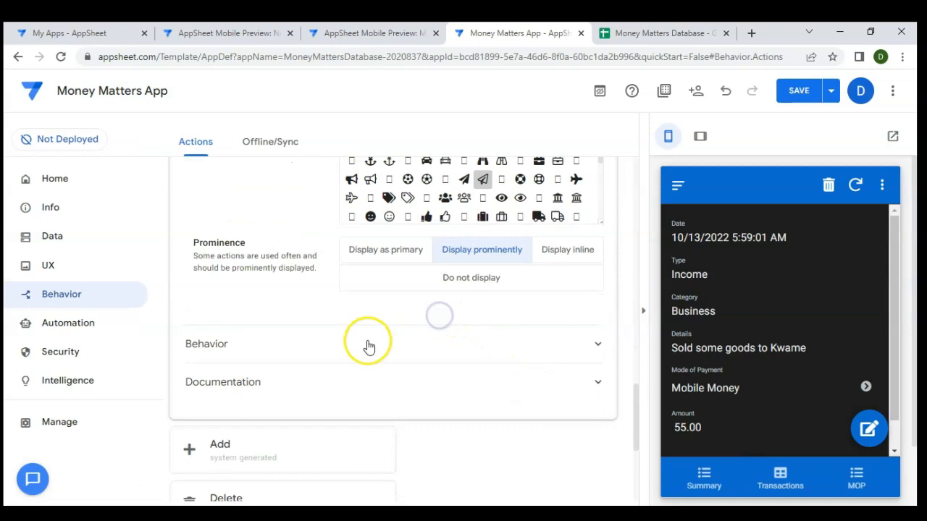
scroll(366, 345, "up", 2)
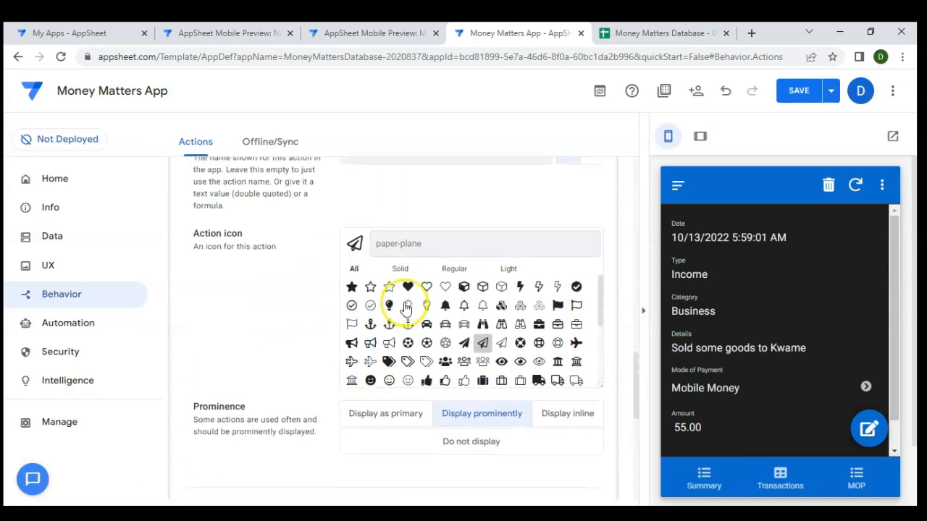
left_click(389, 243)
type("calc")
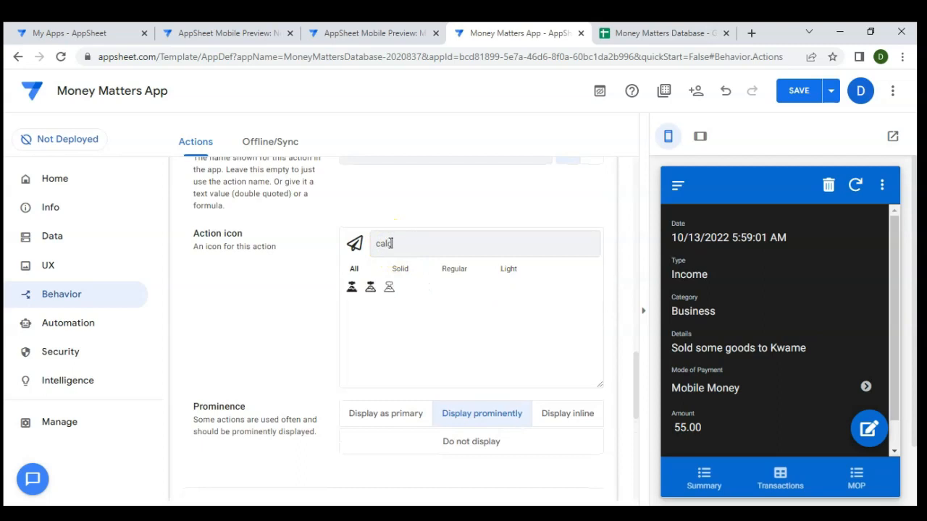
key("BackSpace")
type("en")
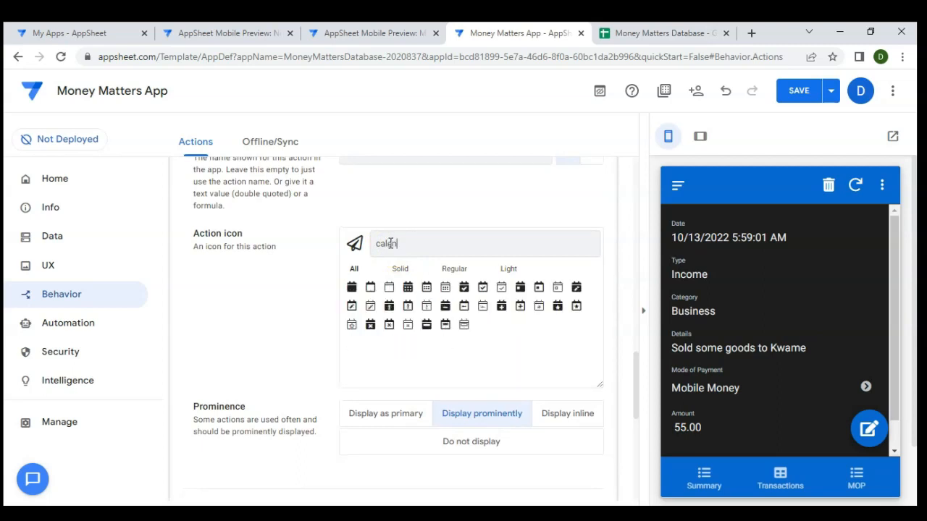
left_click(410, 288)
left_click(678, 185)
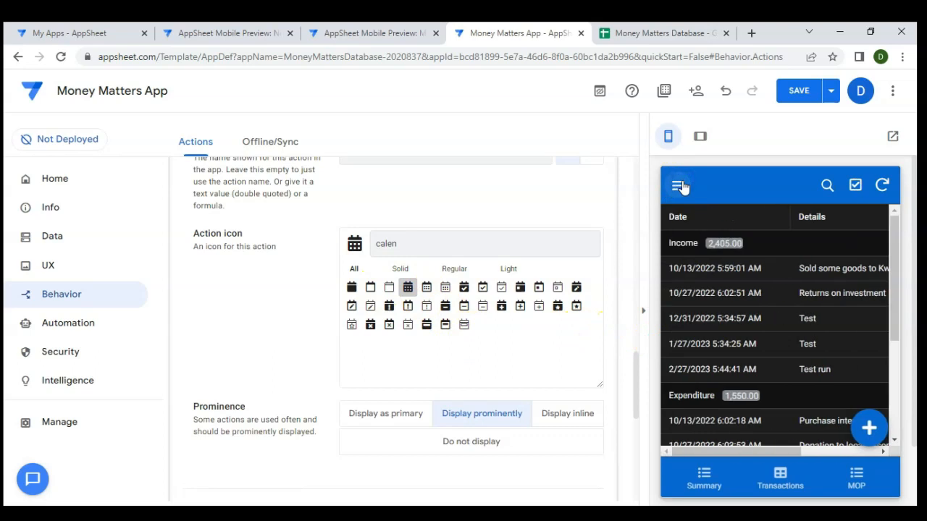
Save the app and check the Go to Calendar action on the 10/13/2022 income record in the preview, returning to the table
left_click(681, 186)
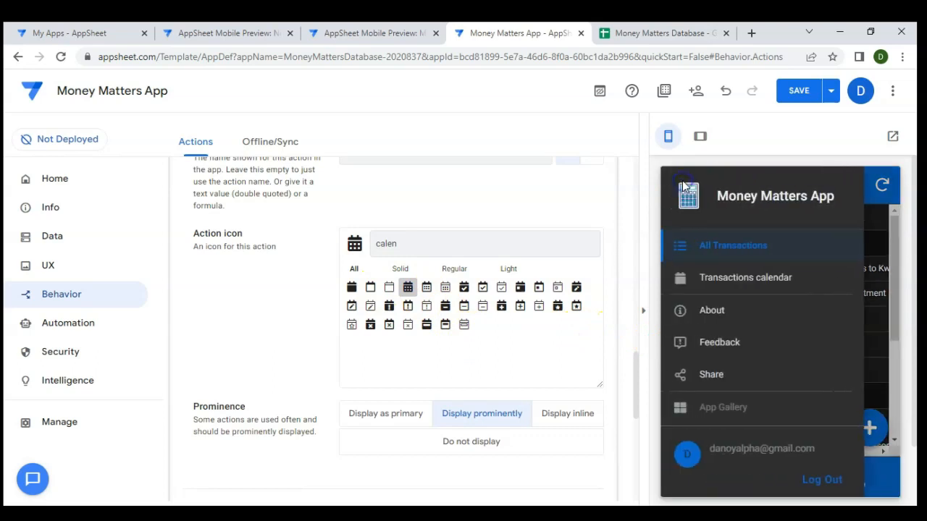
left_click(881, 207)
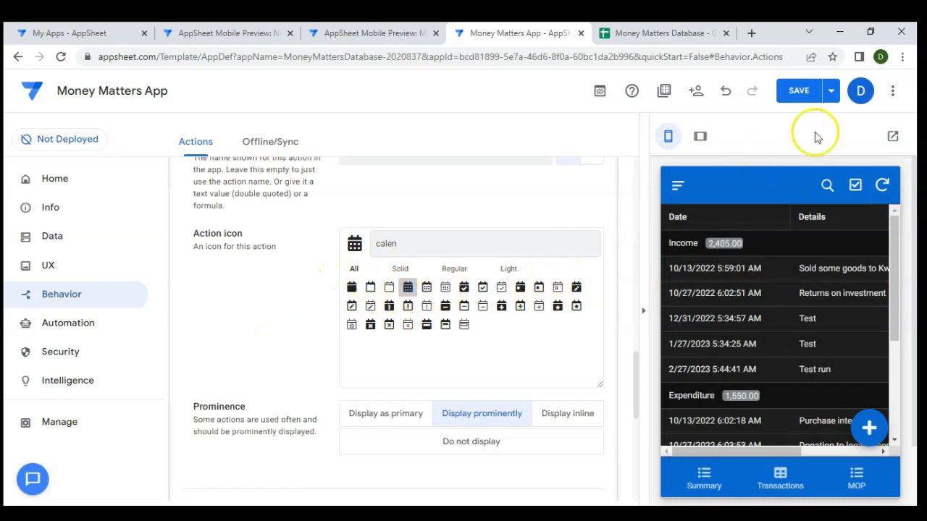
left_click(801, 89)
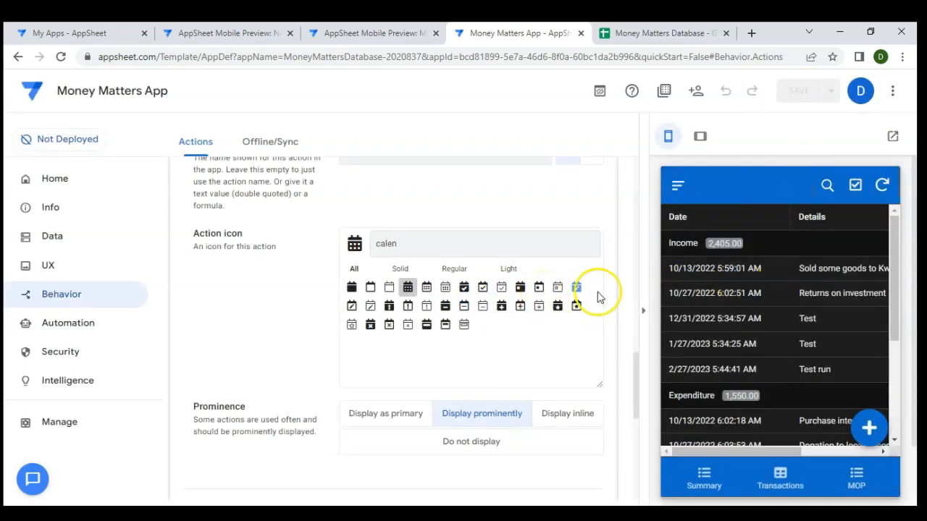
left_click(770, 266)
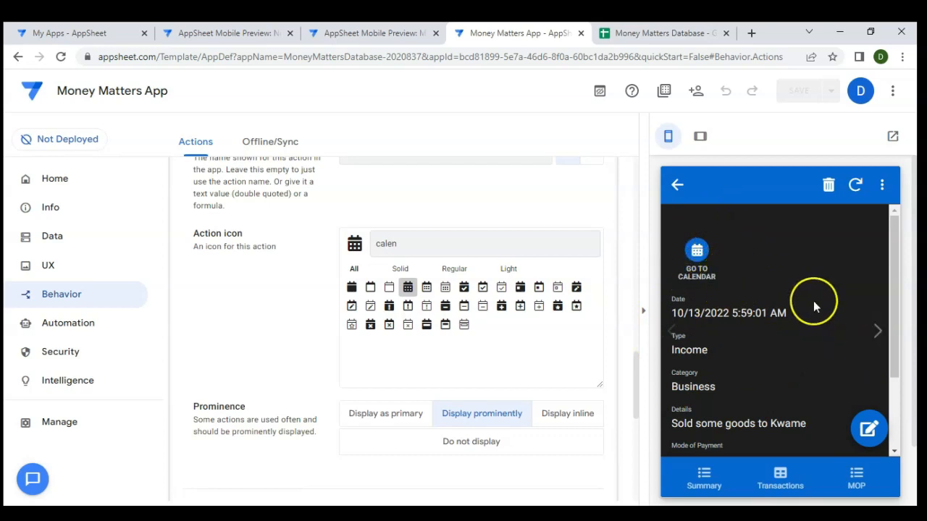
left_click(681, 192)
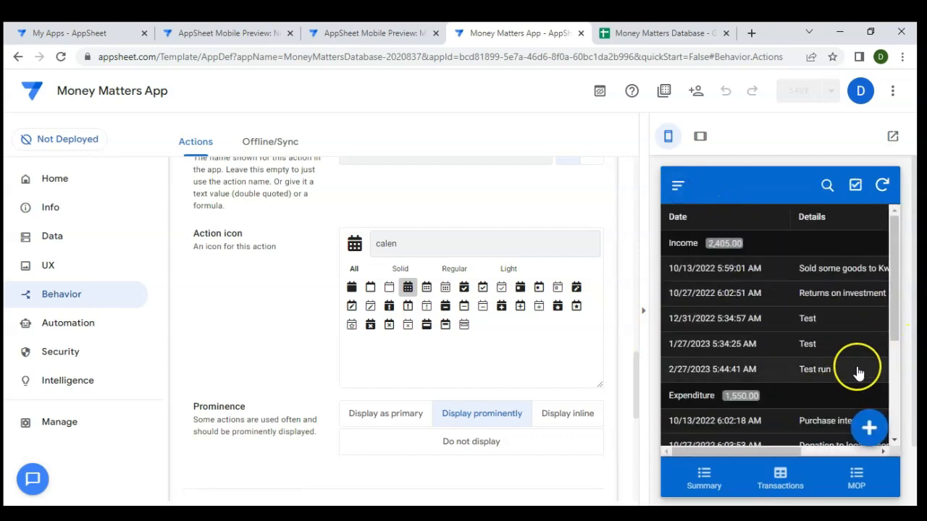
Set the Go to Calendar action's prominence to "Display as primary" and test the action from the preview's Transactions view
scroll(475, 368, "down", 1)
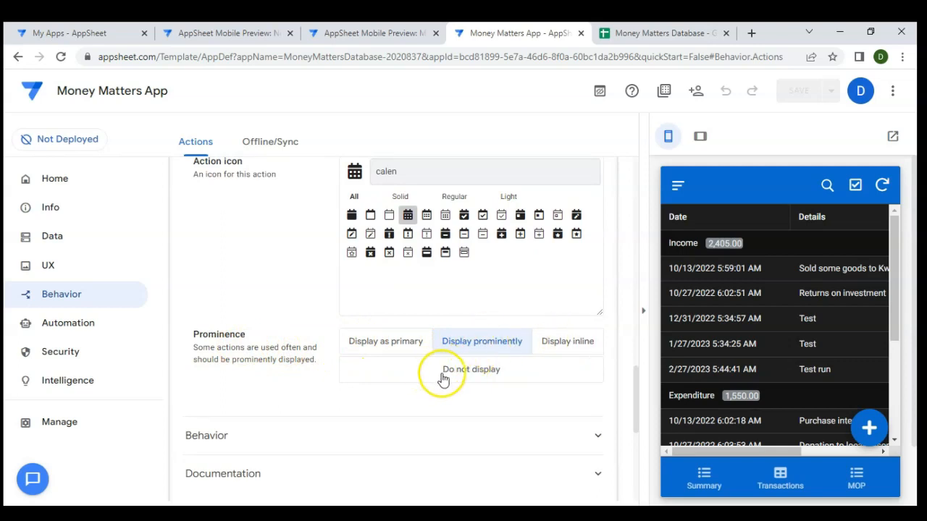
left_click(388, 344)
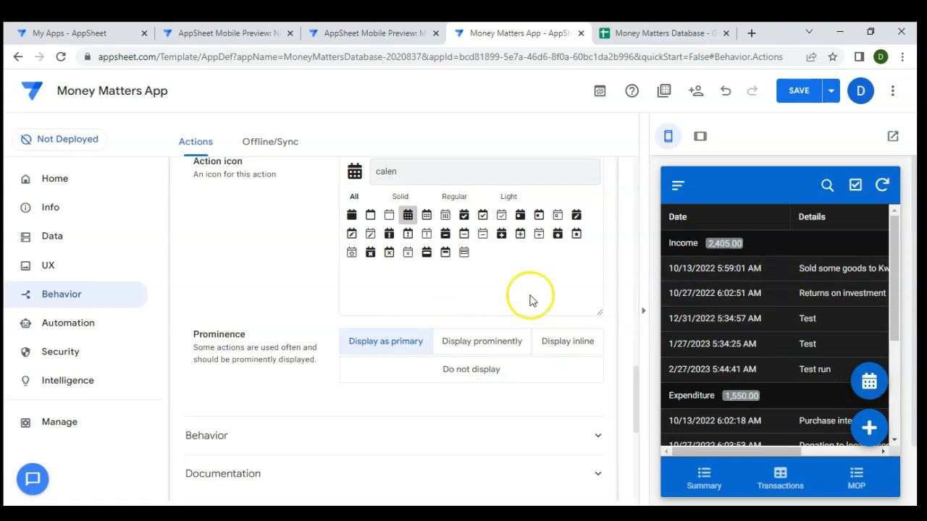
scroll(382, 312, "down", 1)
scroll(383, 312, "up", 1)
scroll(383, 311, "up", 2)
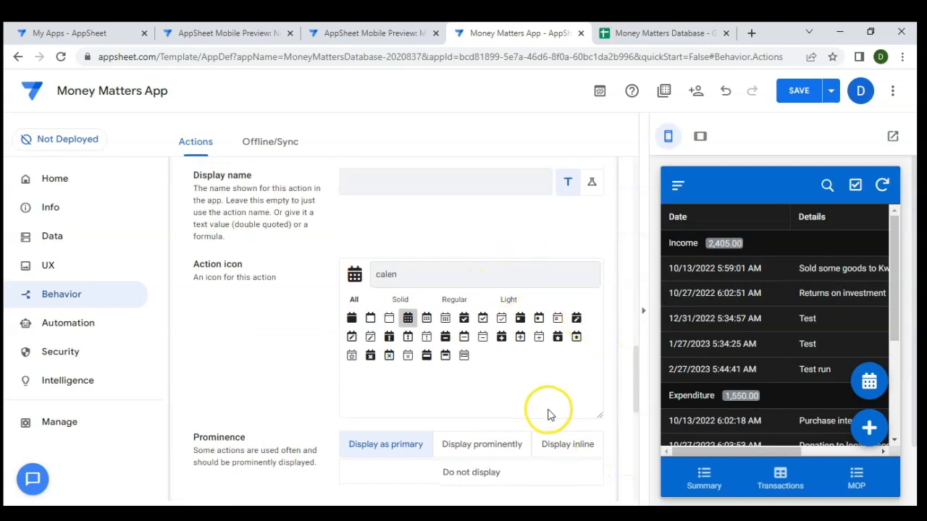
left_click(776, 474)
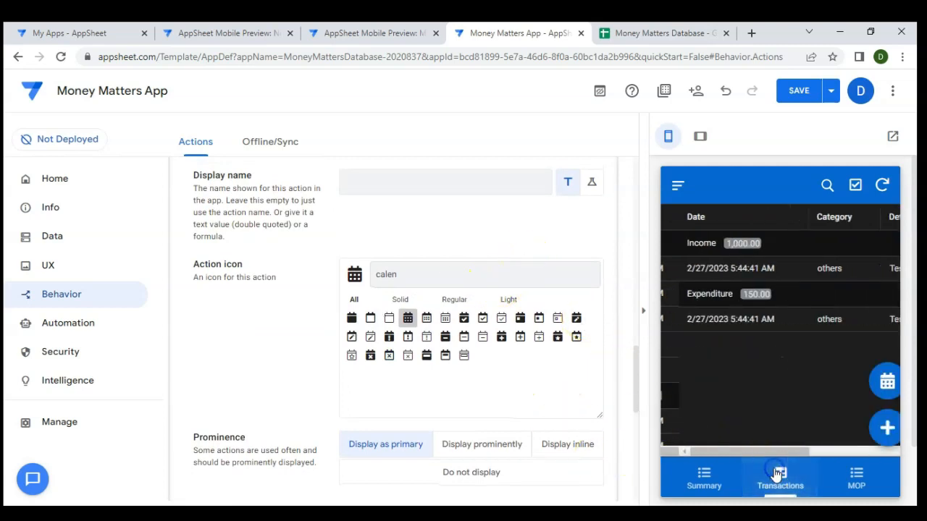
left_click(868, 381)
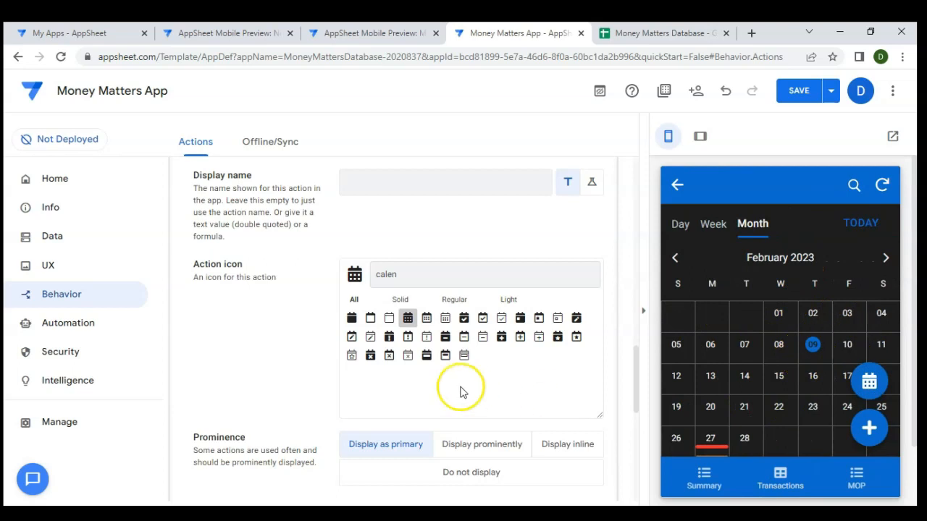
Duplicate the Go to Calendar action and rename the copy "Go to transactions table"
scroll(460, 391, "down", 2)
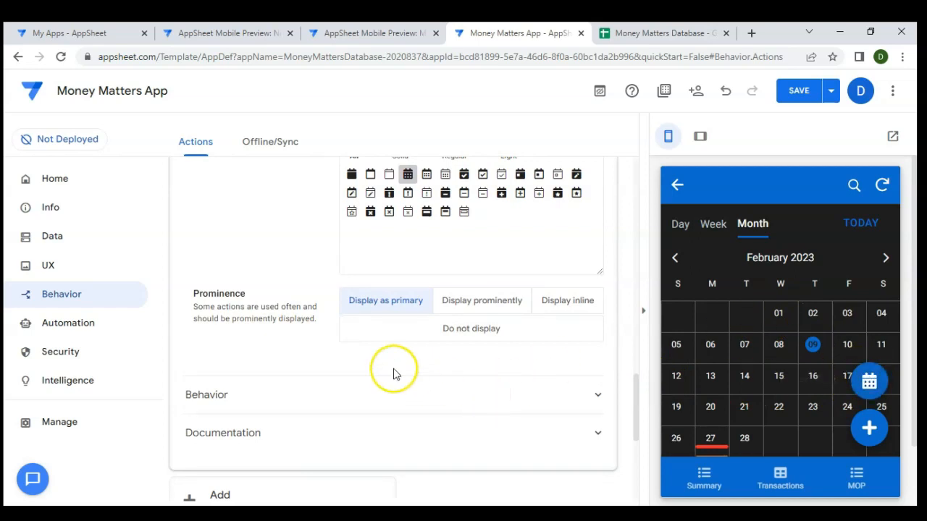
scroll(393, 371, "down", 1)
scroll(394, 374, "up", 4)
scroll(394, 374, "up", 8)
scroll(395, 370, "down", 3)
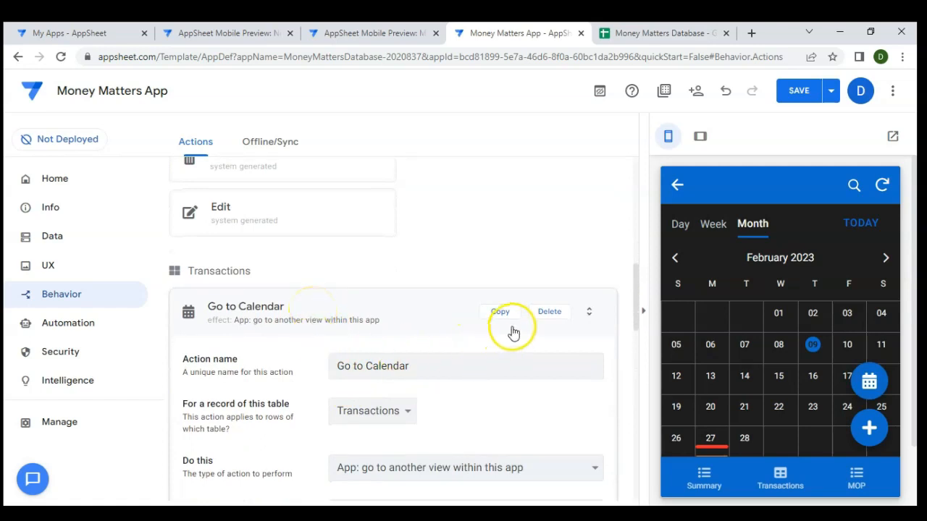
scroll(472, 351, "down", 1)
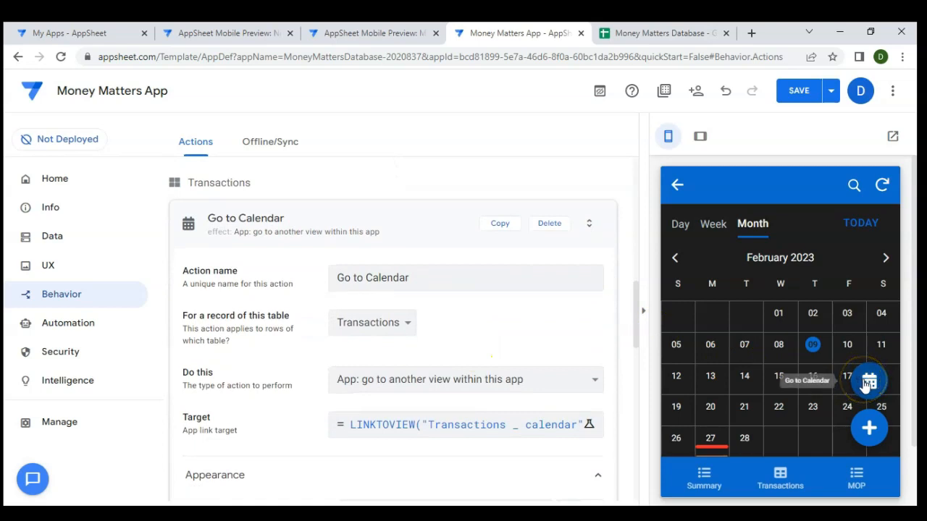
left_click(503, 226)
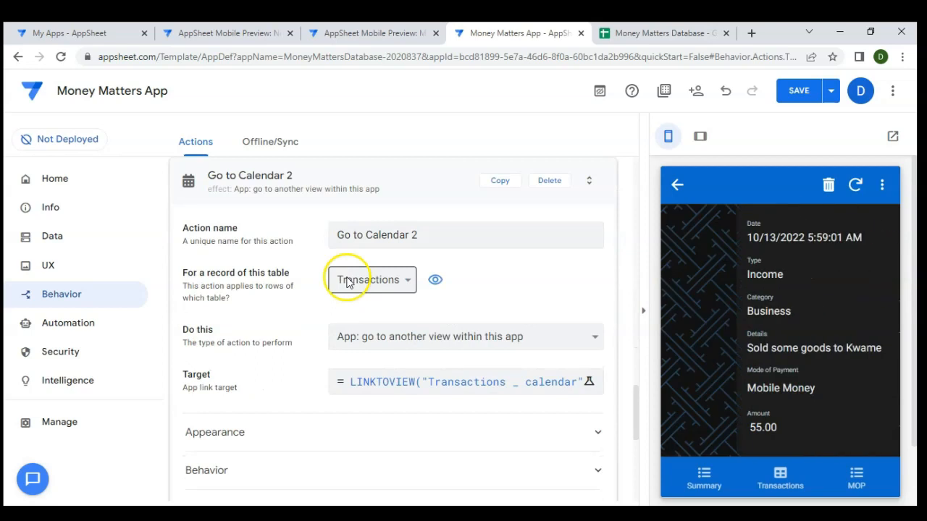
left_click(431, 237)
left_click_drag(430, 235, 376, 233)
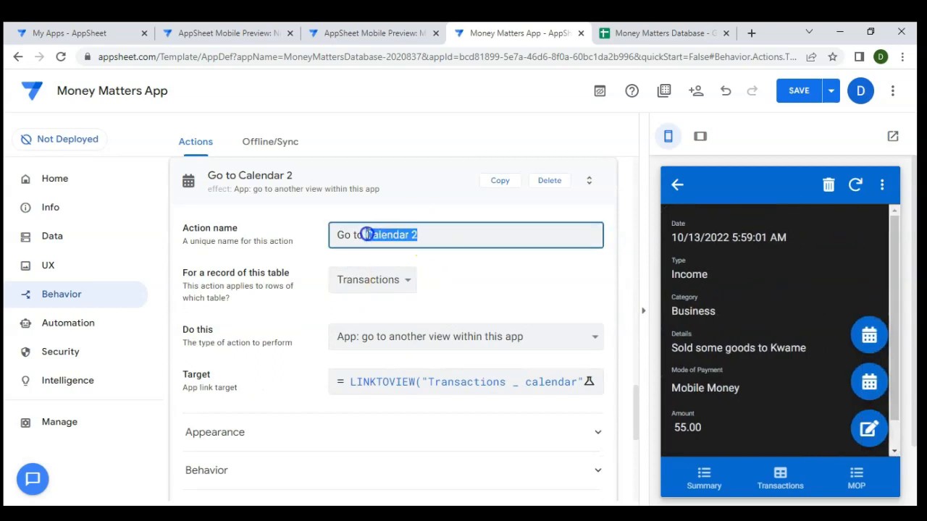
key("BackSpace")
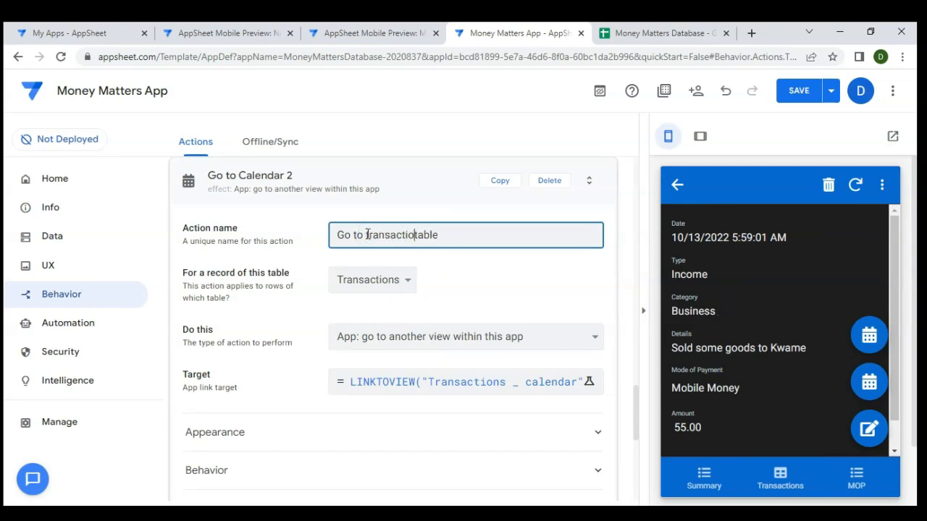
Change the Go to transactions table action's target to LINKTOVIEW("Transactions") and save the expression
scroll(425, 294, "down", 1)
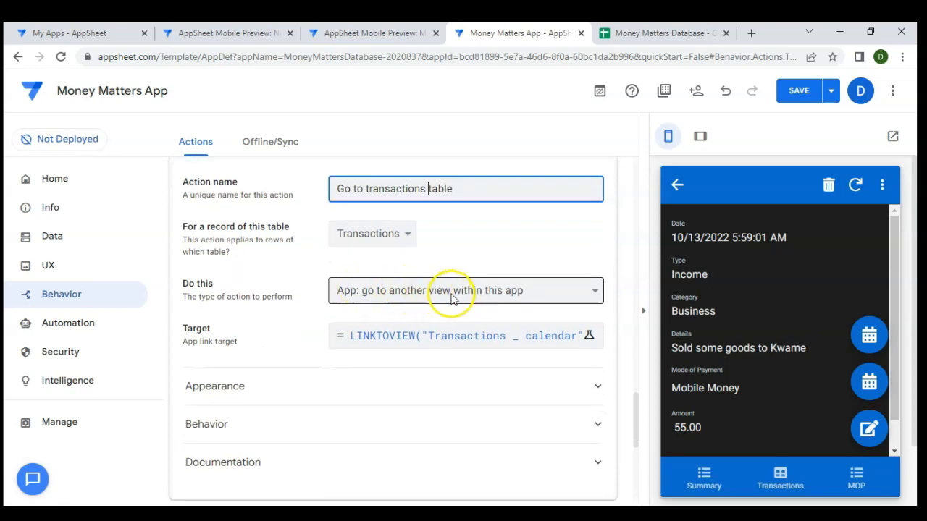
left_click(472, 336)
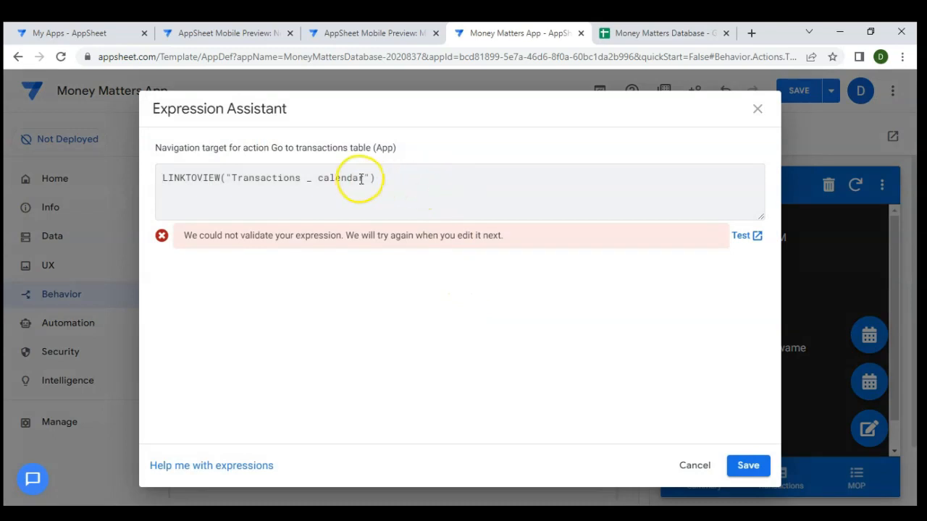
left_click_drag(364, 178, 288, 174)
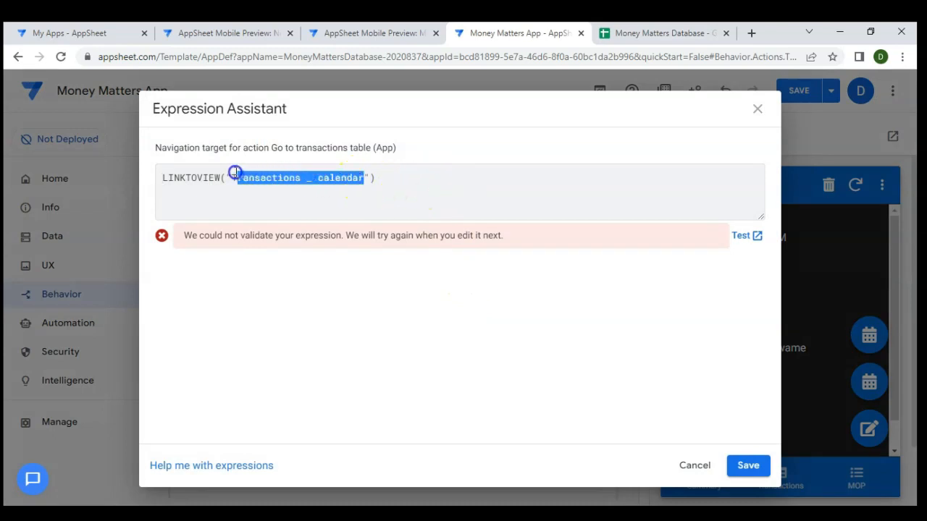
type("Tr")
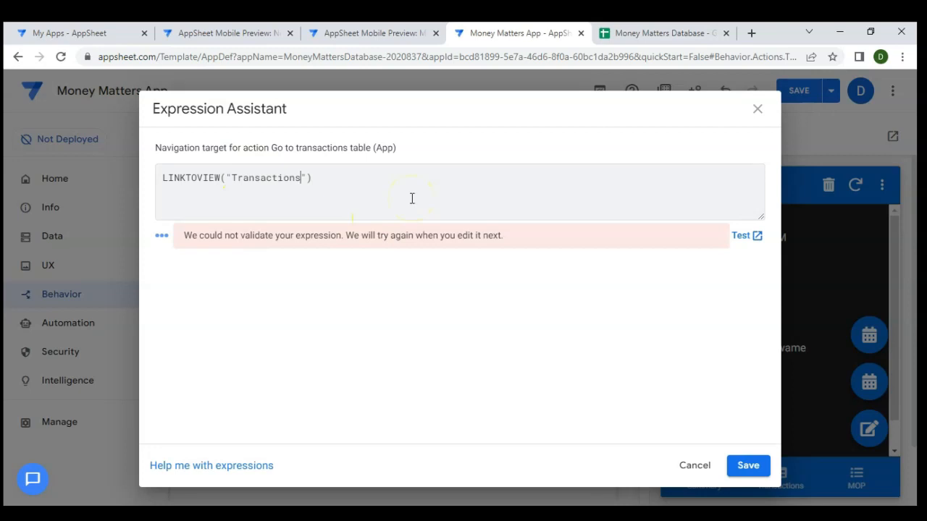
left_click(747, 466)
Search the copied action's icons for "list", choose the outlined boxed list icon, and collapse the action's settings
scroll(463, 344, "down", 3)
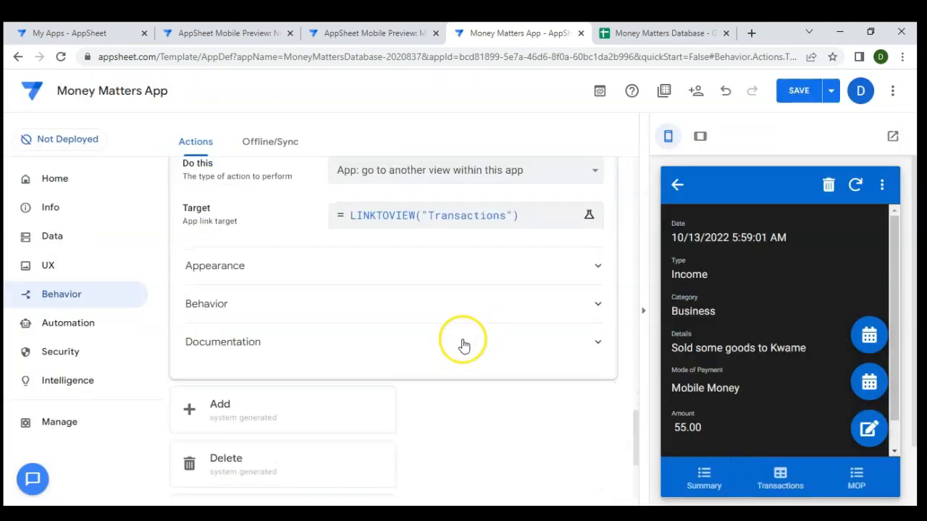
scroll(427, 284, "up", 1)
left_click(402, 279)
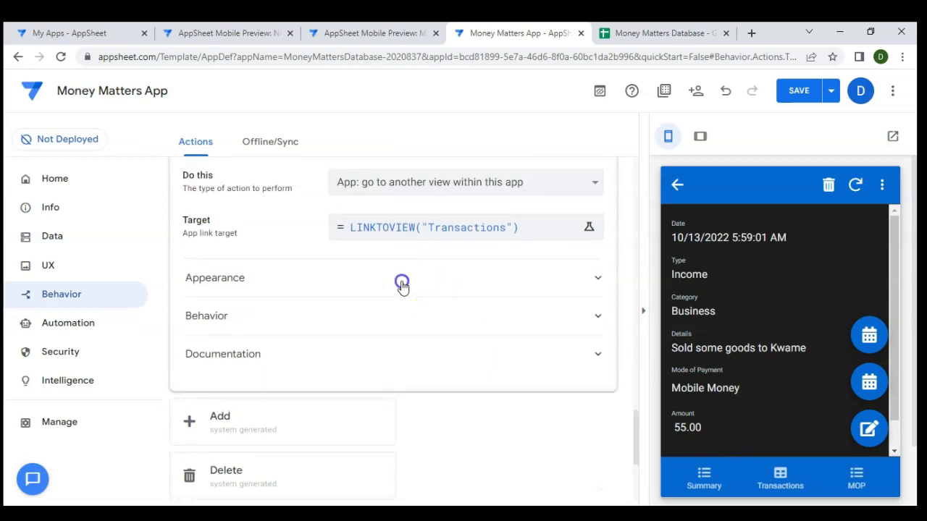
scroll(373, 366, "up", 1)
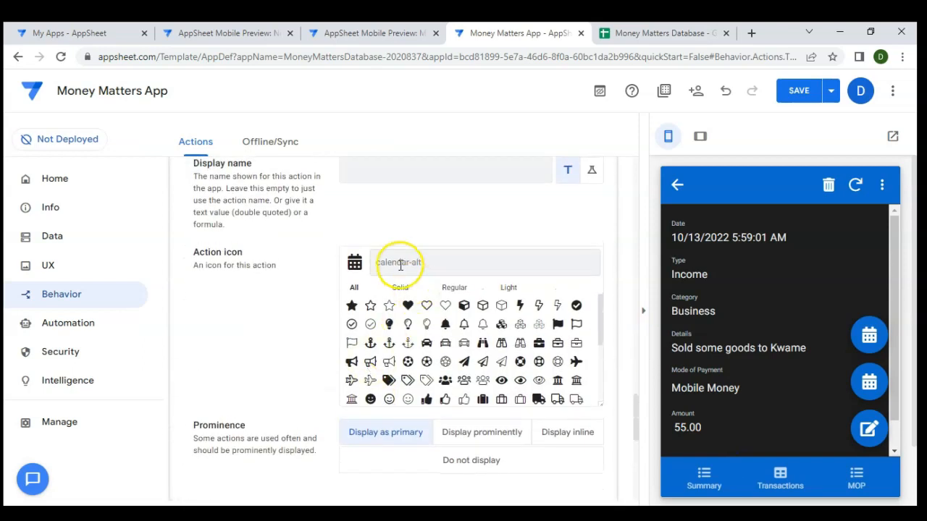
type("list")
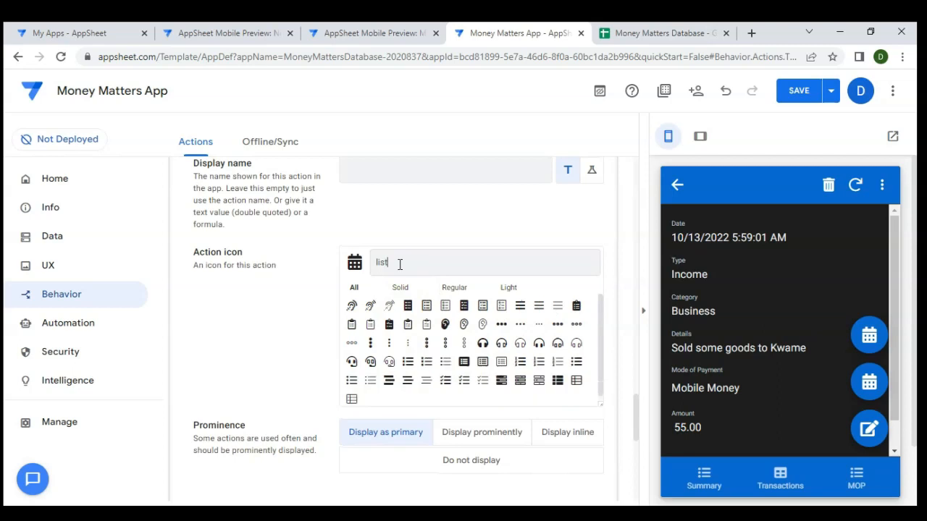
left_click(410, 310)
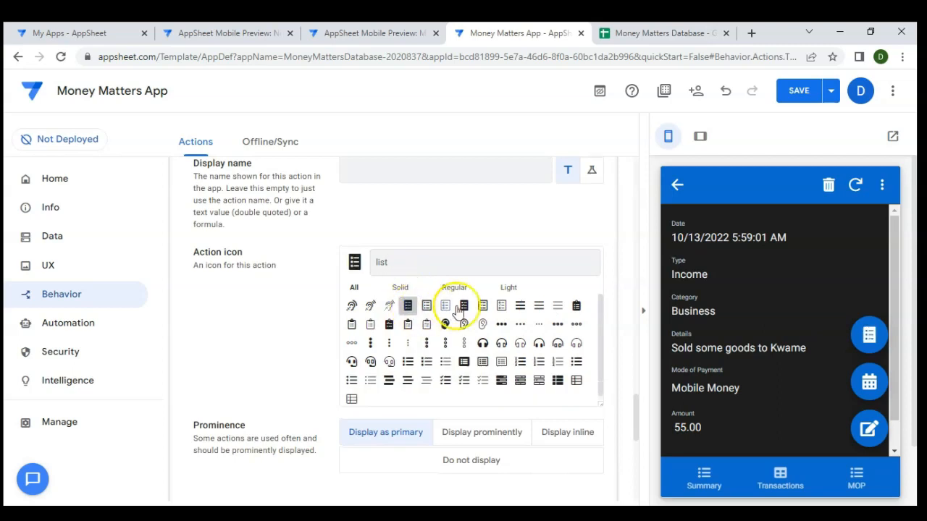
left_click(430, 310)
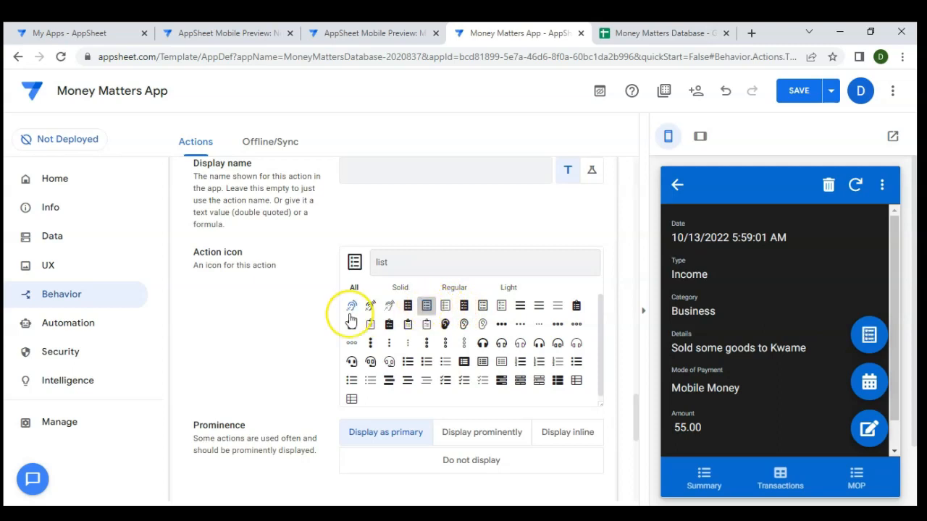
scroll(279, 327, "up", 2)
scroll(280, 330, "up", 5)
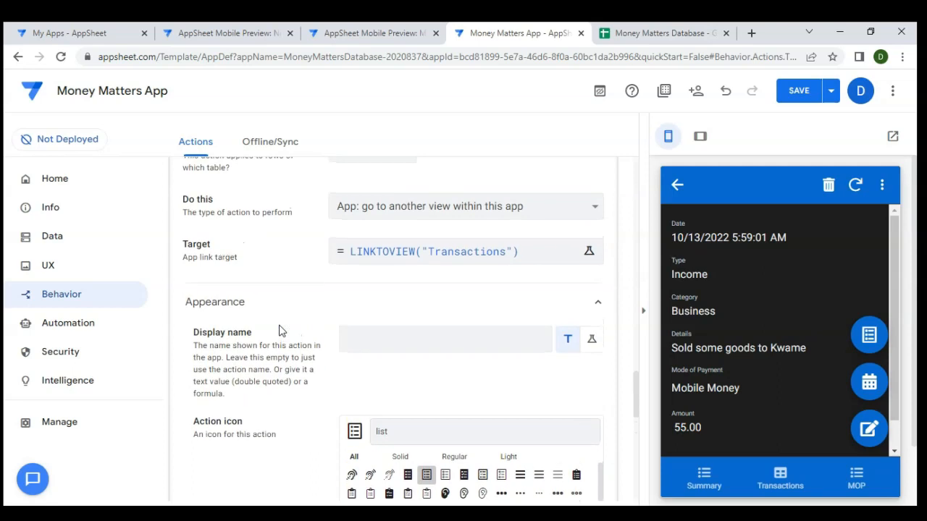
left_click(362, 299)
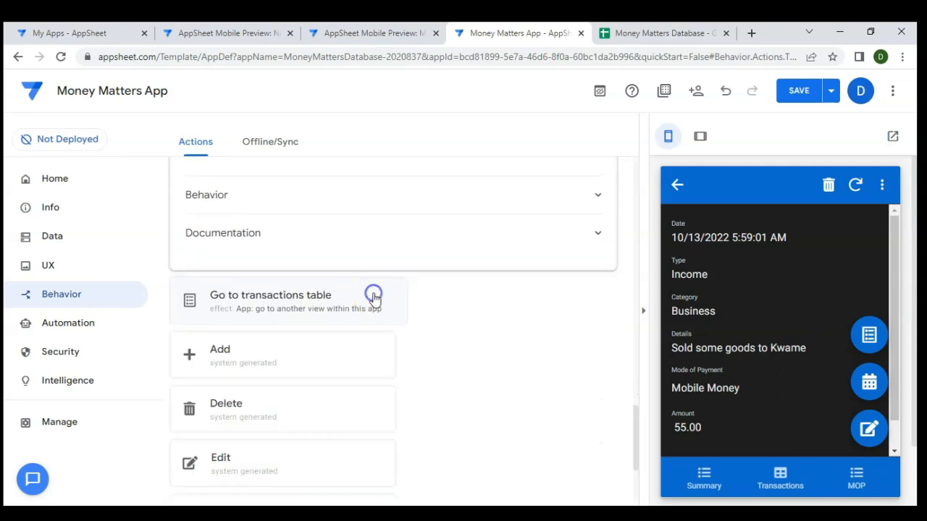
Test the Go to Calendar action from the preview's Transactions view and save the app
left_click(779, 477)
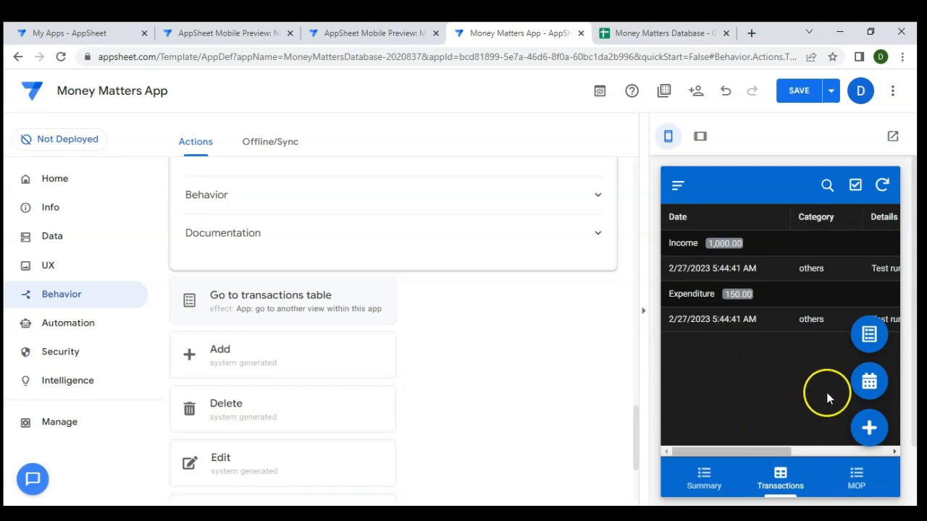
left_click(868, 384)
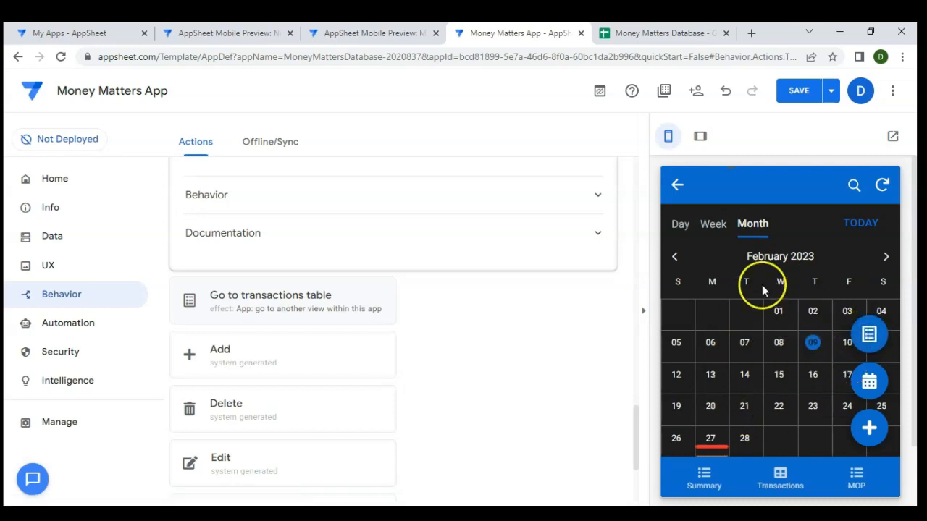
left_click(799, 92)
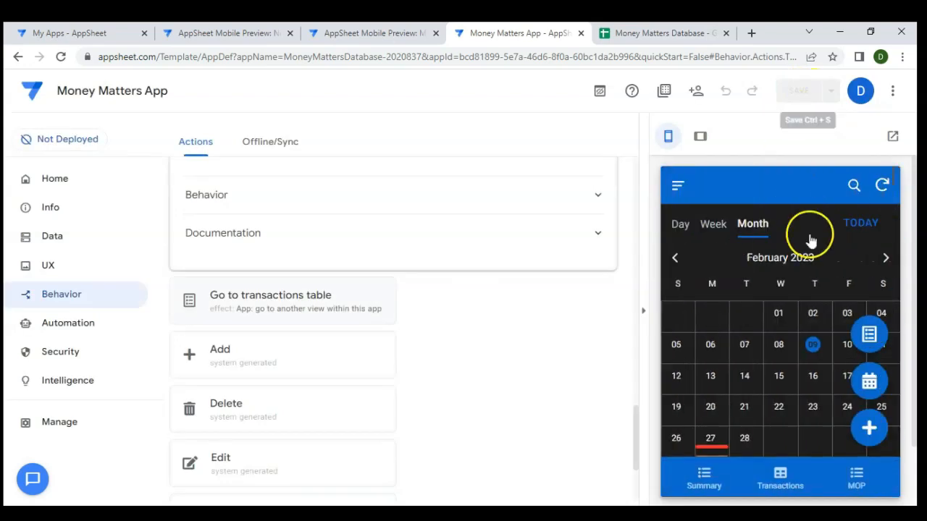
Switch the preview between the transactions table and the calendar with the two actions, then return to the Go to Calendar action's settings
left_click(868, 336)
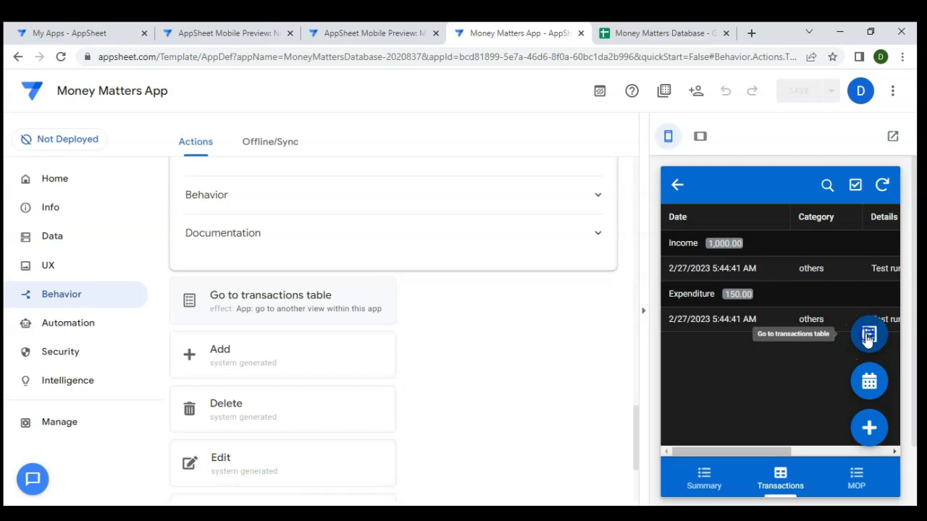
left_click(865, 378)
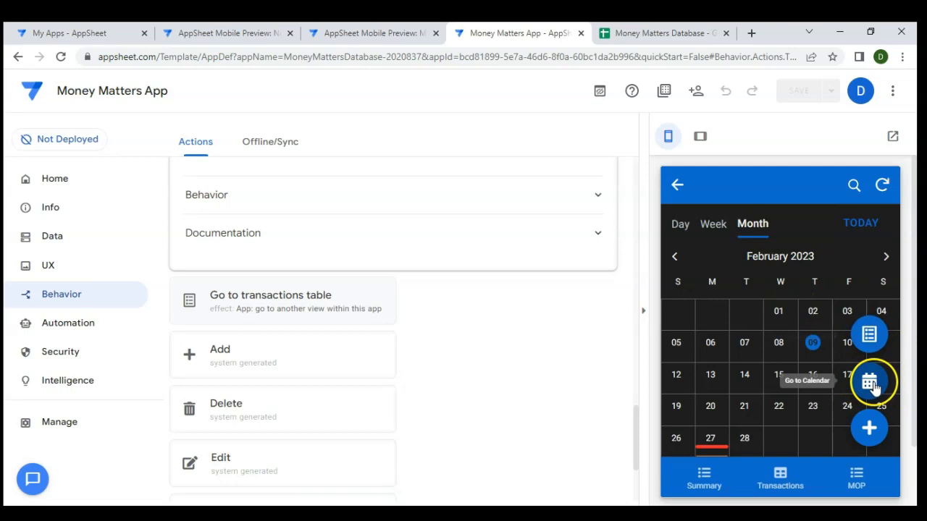
left_click(869, 331)
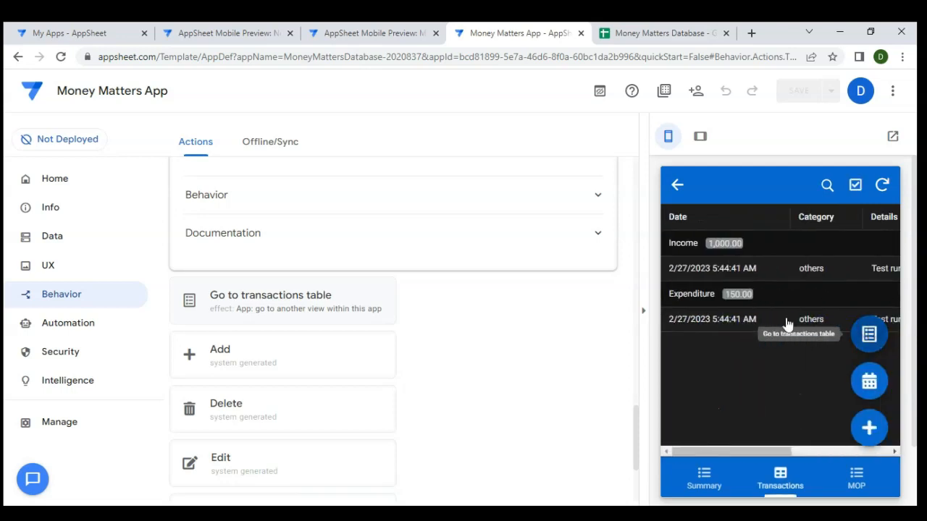
scroll(472, 290, "up", 3)
scroll(472, 290, "up", 10)
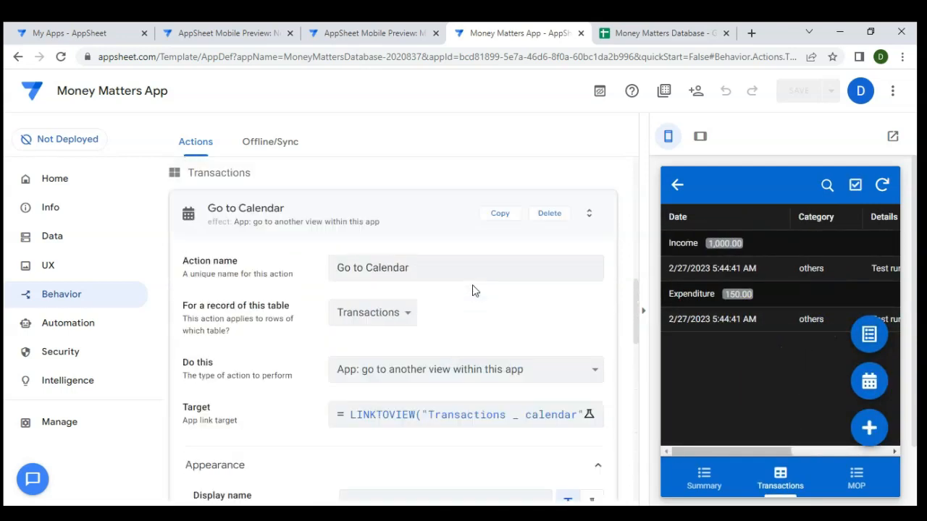
Replace the Go to Calendar action's only-if condition with Context("Viewtype")
left_click(346, 319)
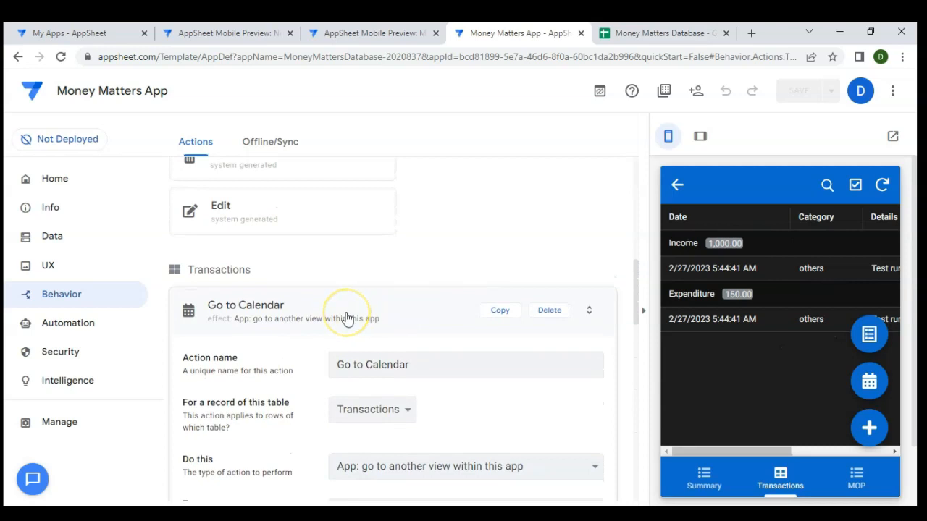
scroll(346, 316, "down", 7)
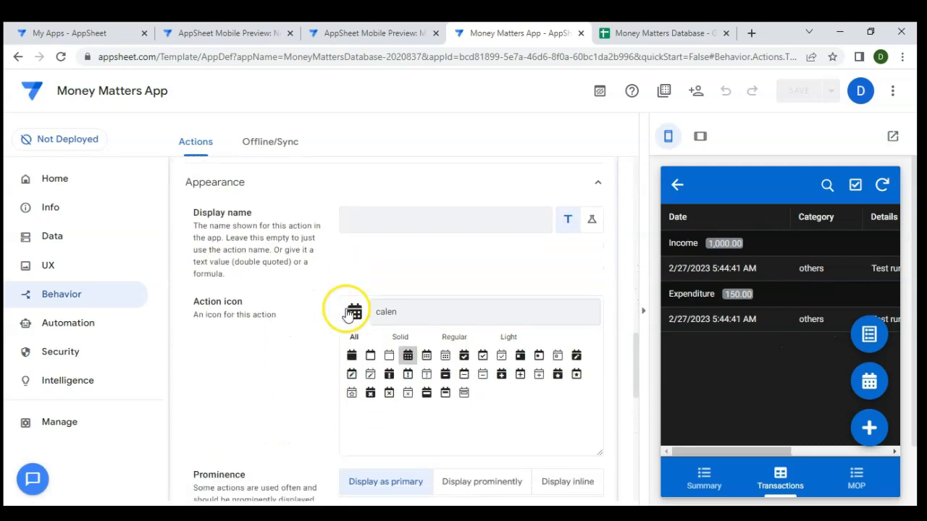
scroll(346, 314, "down", 3)
left_click(314, 280)
scroll(333, 358, "up", 2)
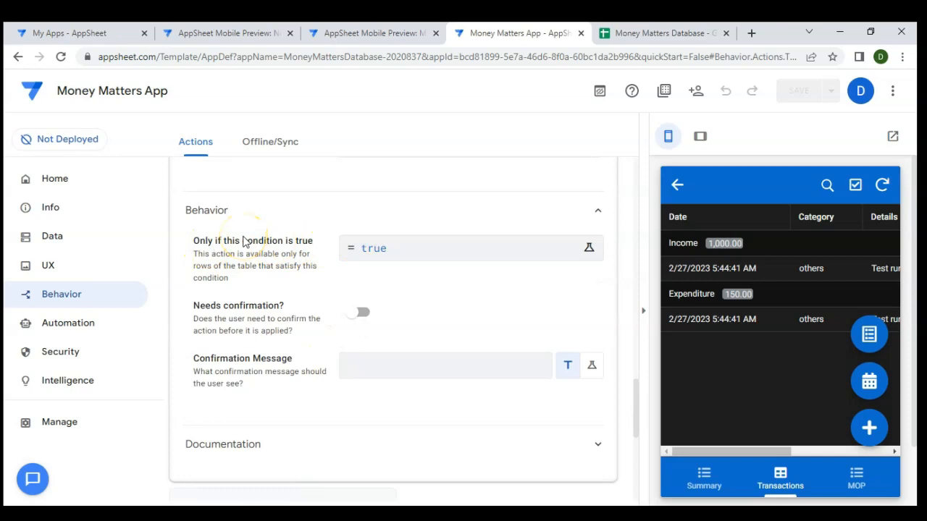
left_click(402, 251)
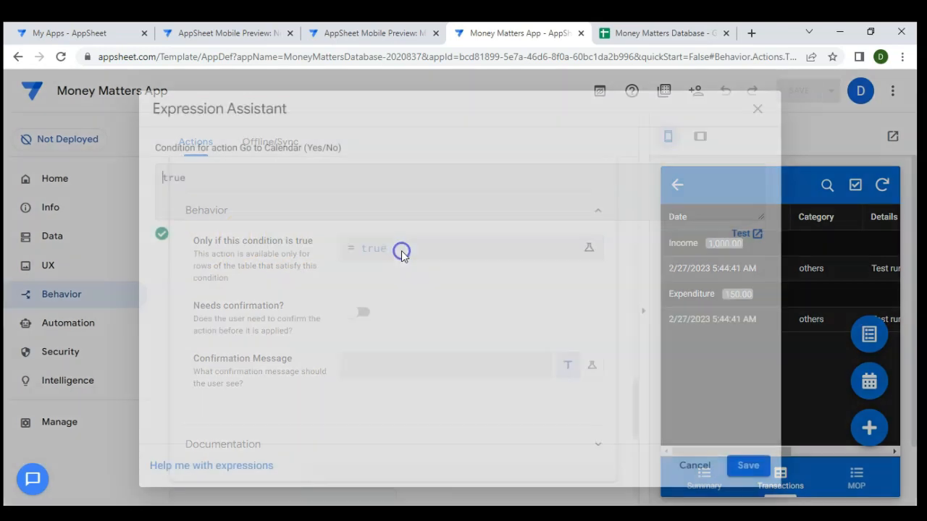
left_click(215, 182)
key("BackSpace")
key("BackSpace")
key("BackSpace")
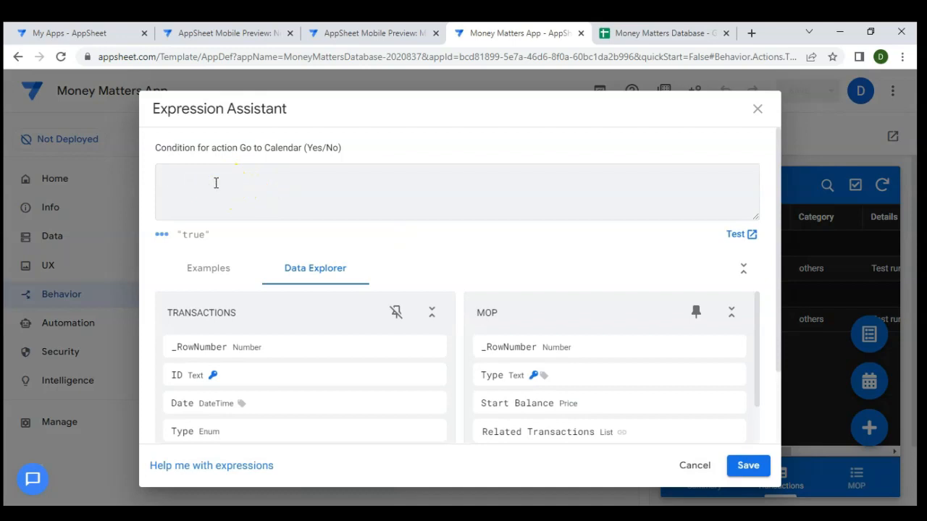
type("Context(\"Viewtype")
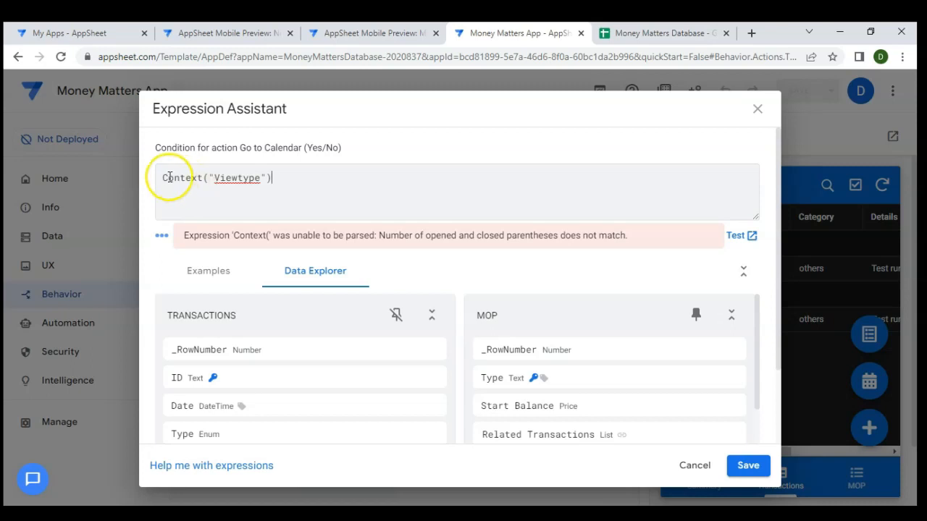
Complete the condition as Context("Viewtype")<>"Calendar", copy the whole expression and save it
left_click_drag(161, 177, 275, 189)
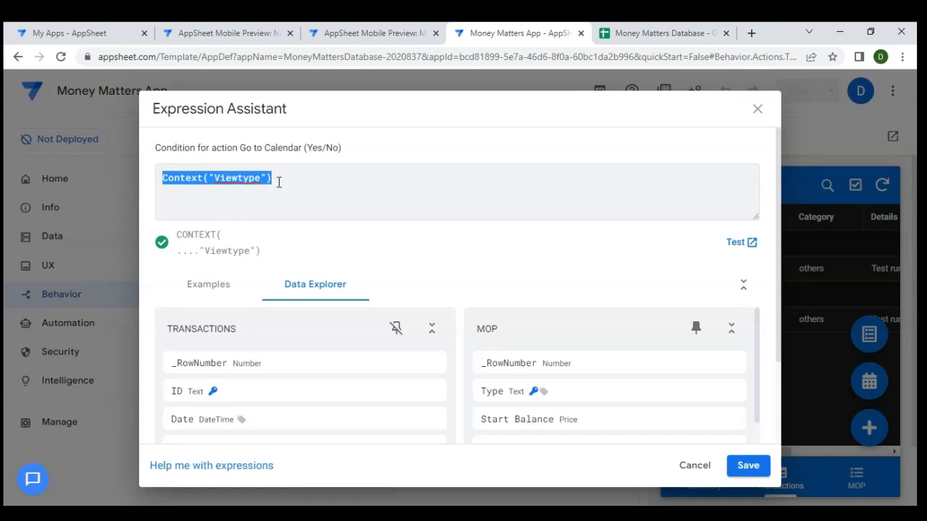
left_click(278, 180)
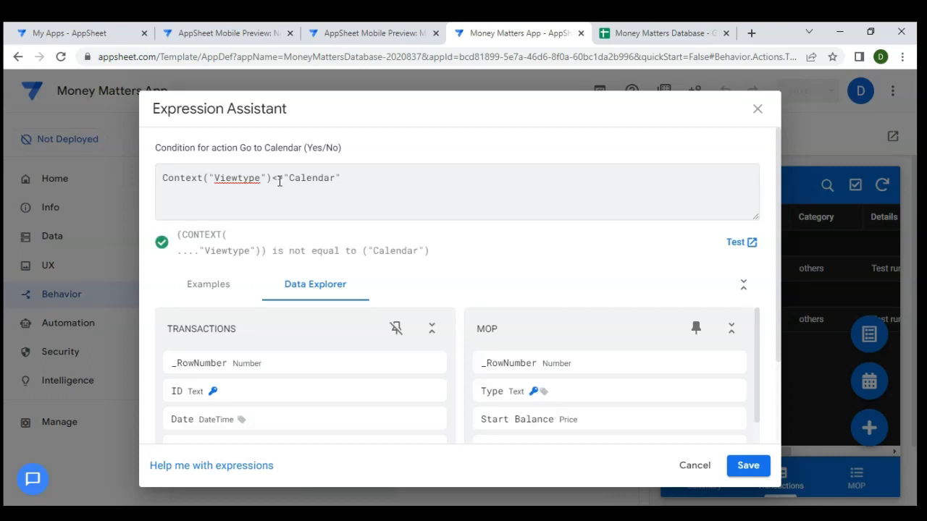
left_click_drag(345, 179, 160, 171)
key("ctrl+c")
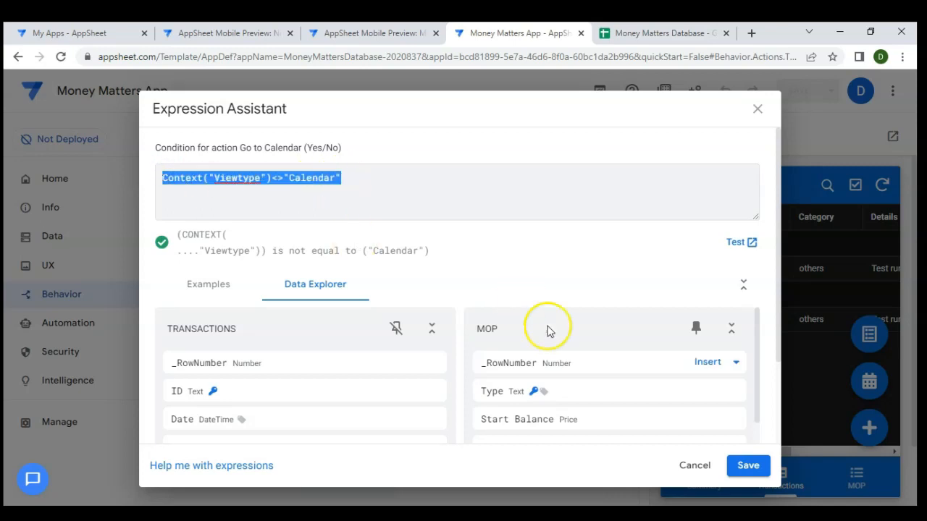
left_click(753, 472)
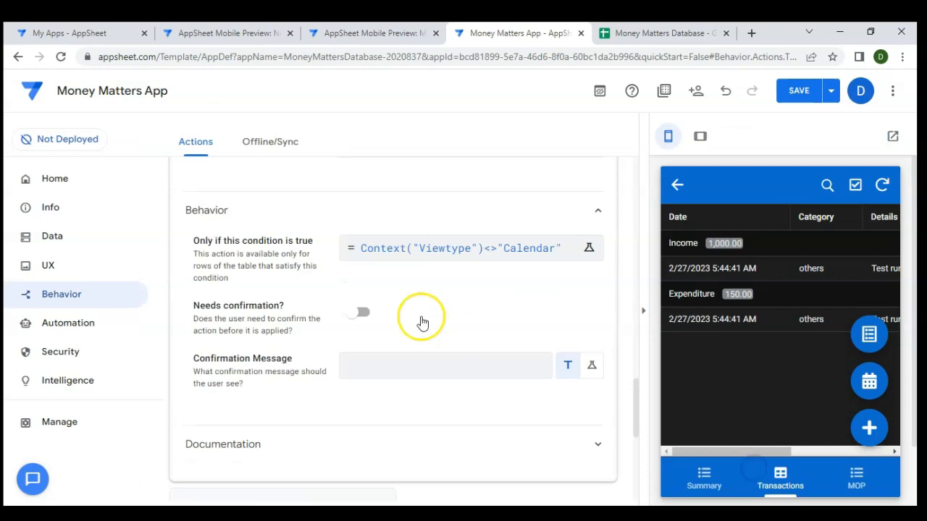
Review the Go to Calendar action's target, appearance and condition, and collapse its settings
scroll(459, 297, "up", 5)
scroll(457, 297, "up", 2)
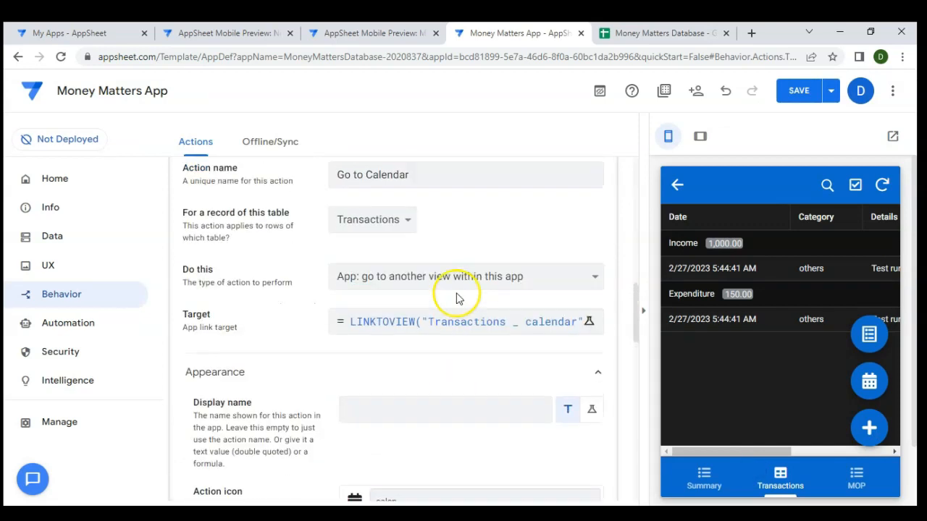
scroll(385, 249, "down", 8)
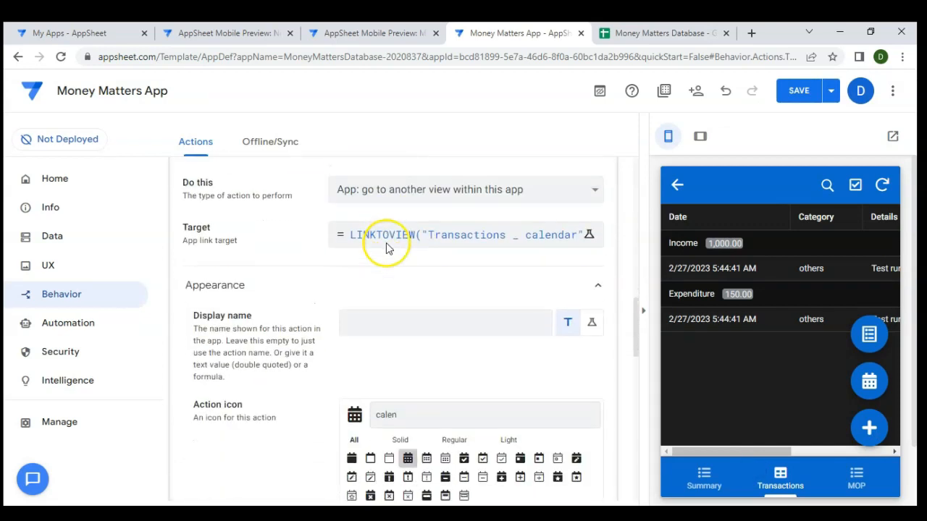
scroll(431, 328, "up", 2)
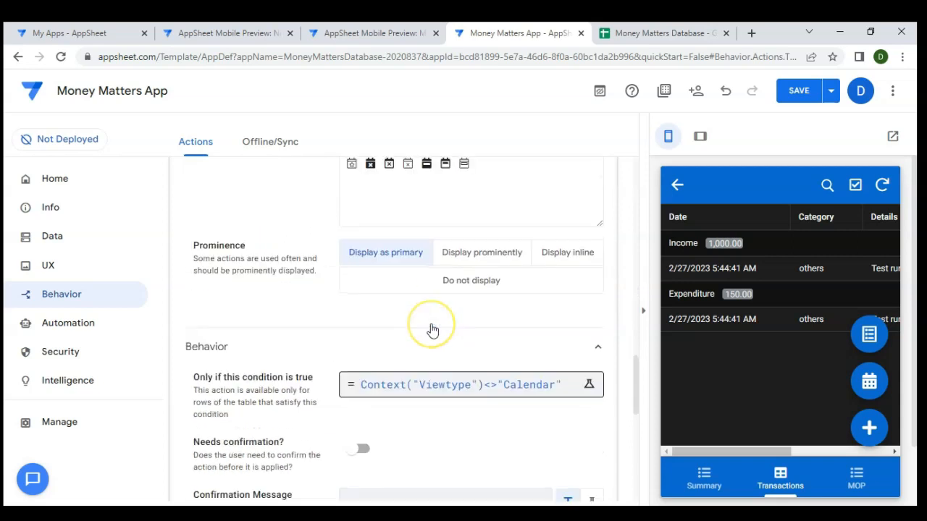
scroll(430, 327, "down", 1)
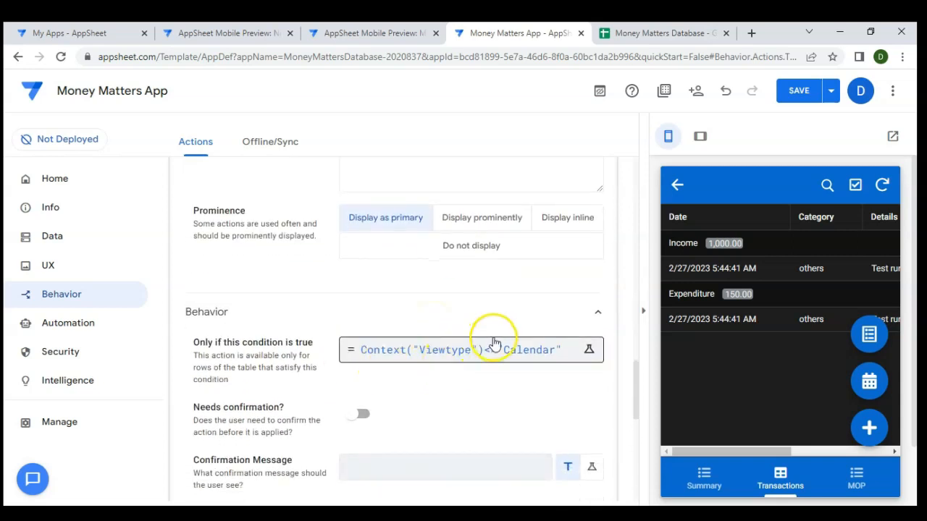
scroll(493, 333, "up", 9)
scroll(492, 337, "up", 1)
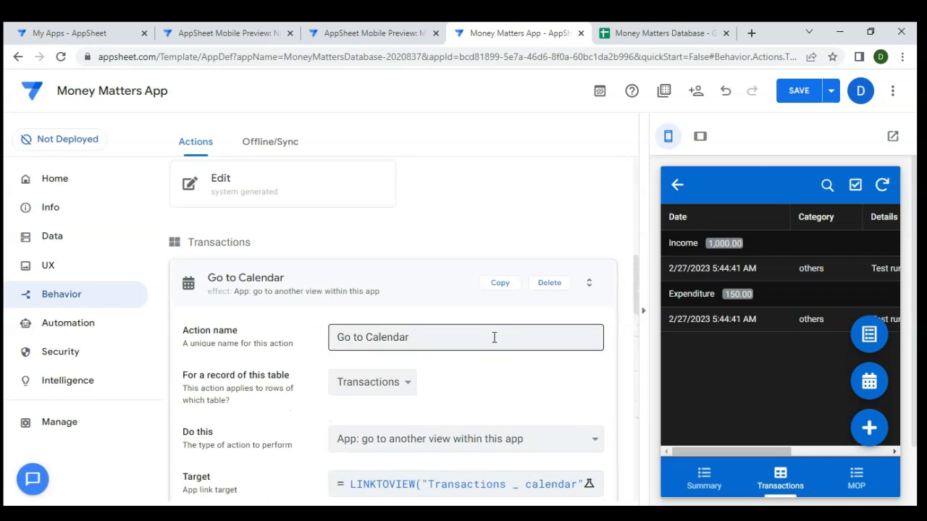
left_click(457, 284)
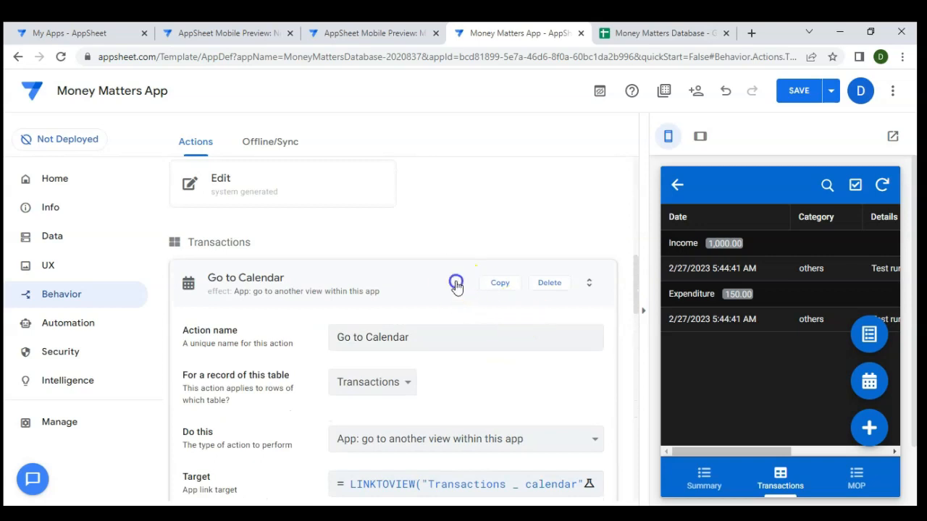
Save the app and switch the preview to the calendar and back to the transactions table
left_click(799, 90)
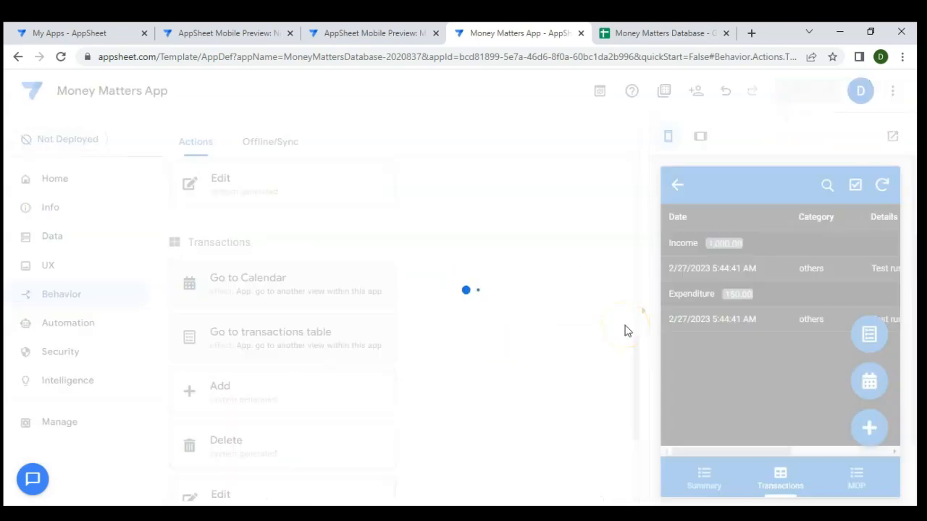
left_click(874, 384)
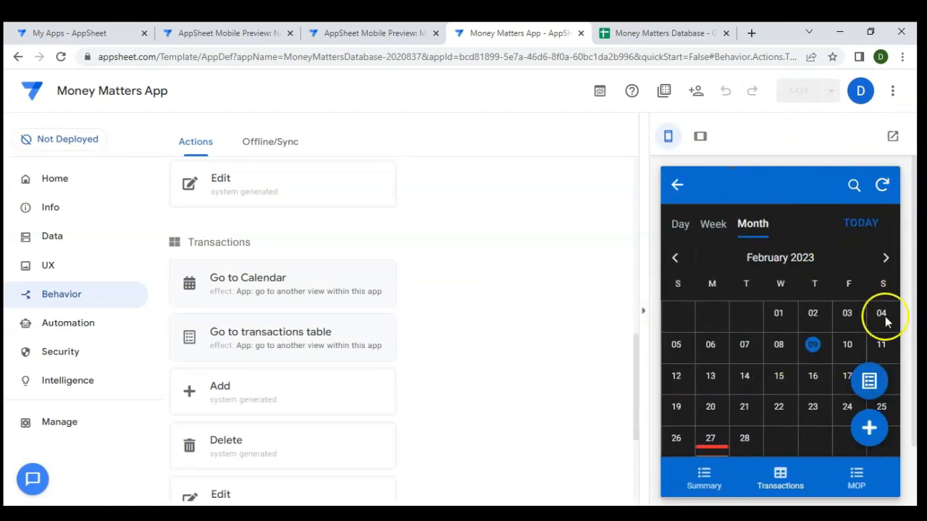
left_click(870, 383)
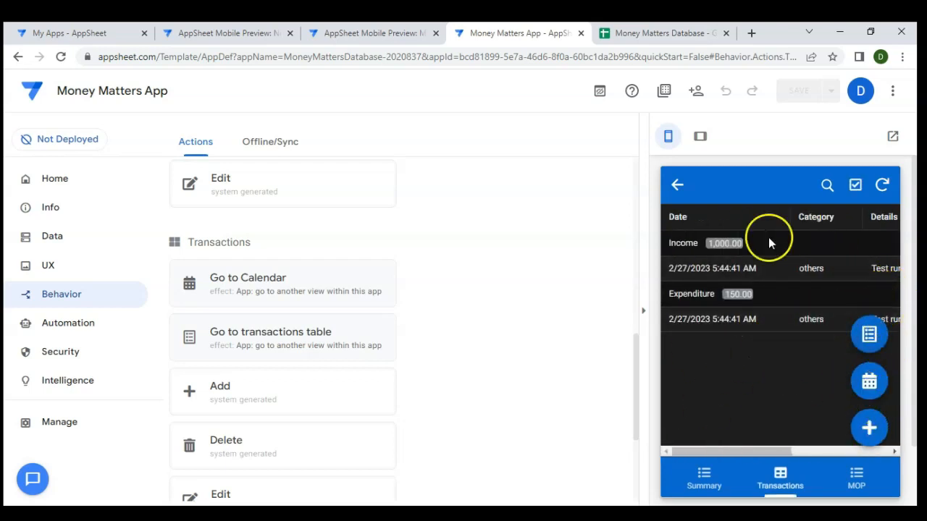
Set the Go to transactions table action's only-if condition to Context("Viewtype")<>"Table", reusing the copied expression, and save it
left_click(304, 341)
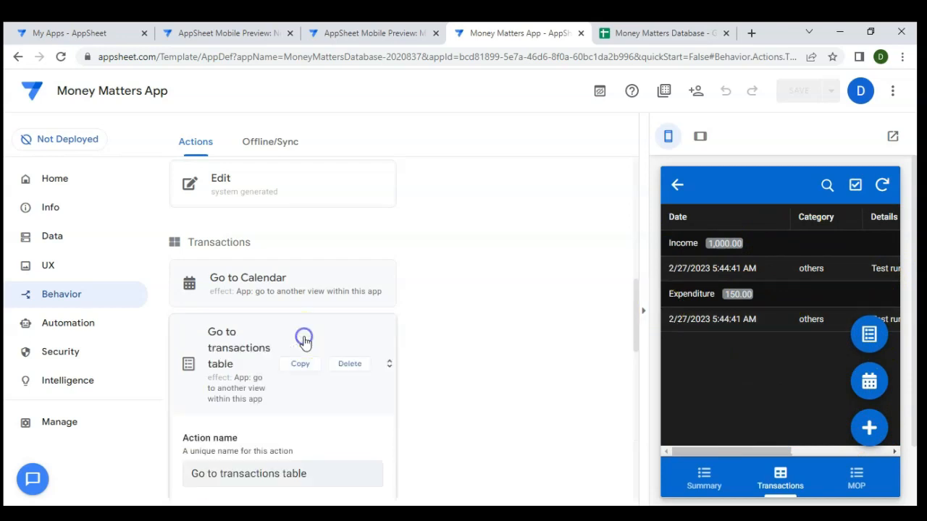
scroll(384, 354, "down", 6)
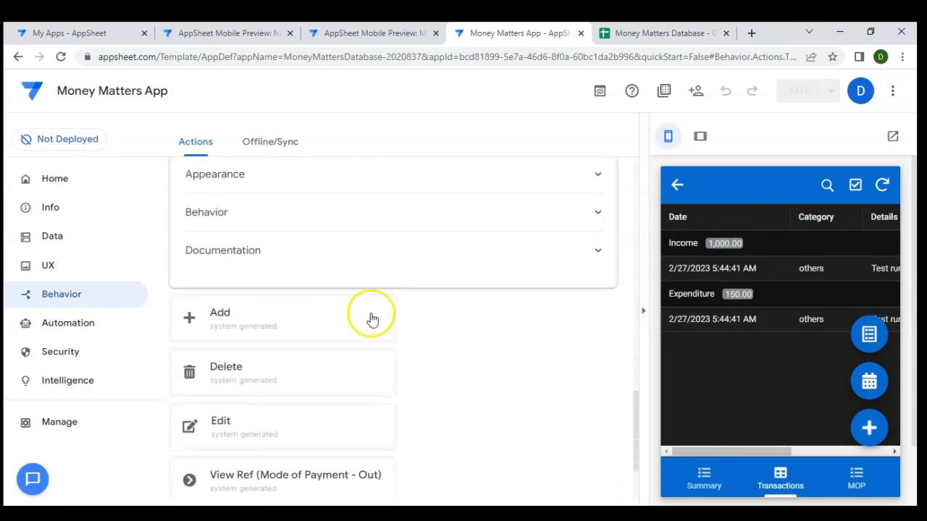
left_click(321, 208)
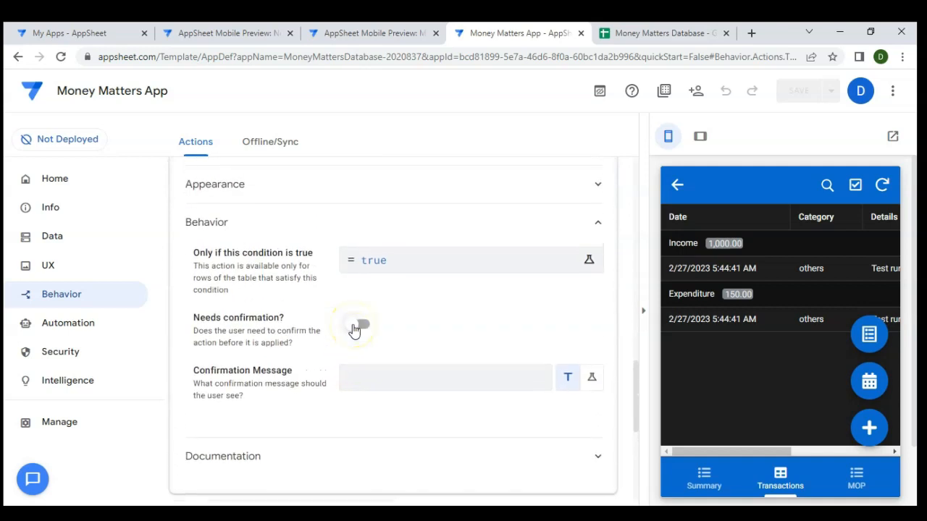
left_click(393, 262)
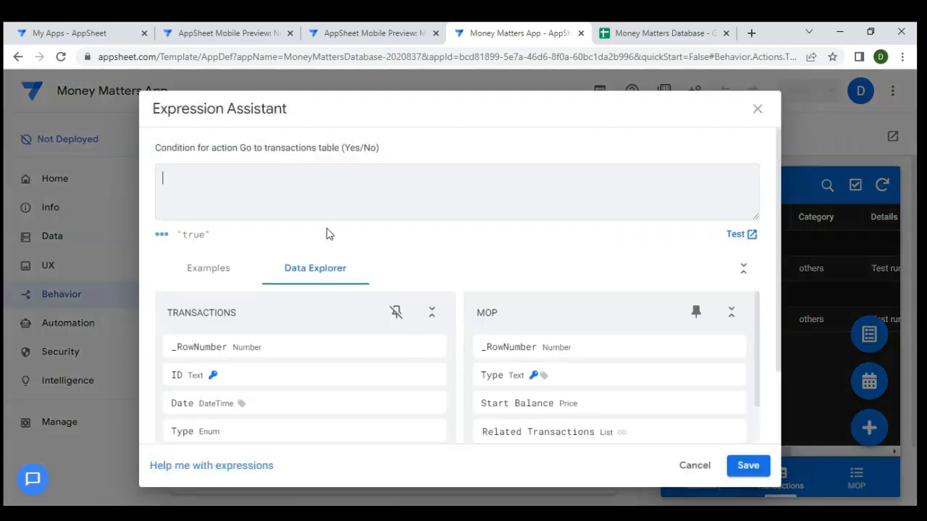
key("ctrl+v")
left_click(336, 180)
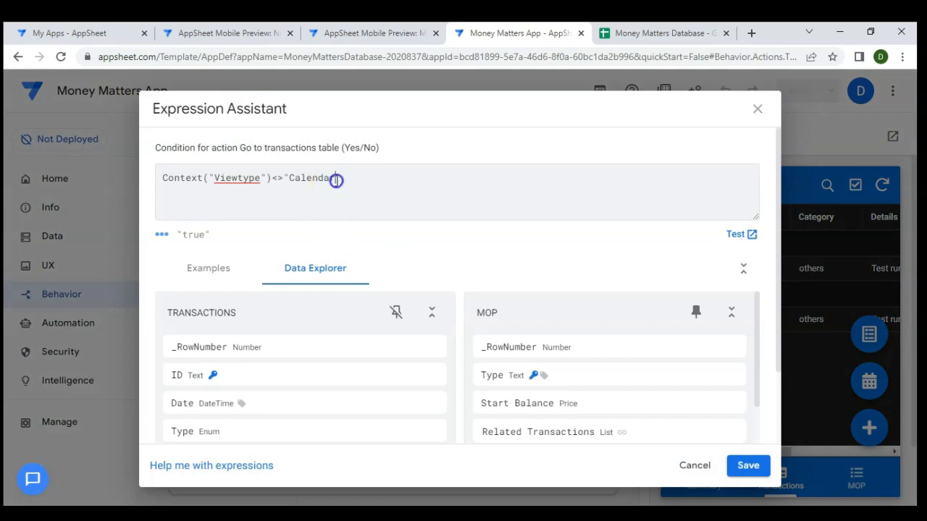
key("BackSpace")
key("BackSpace")
key("BackSpace")
key("BackSpace")
left_click(755, 467)
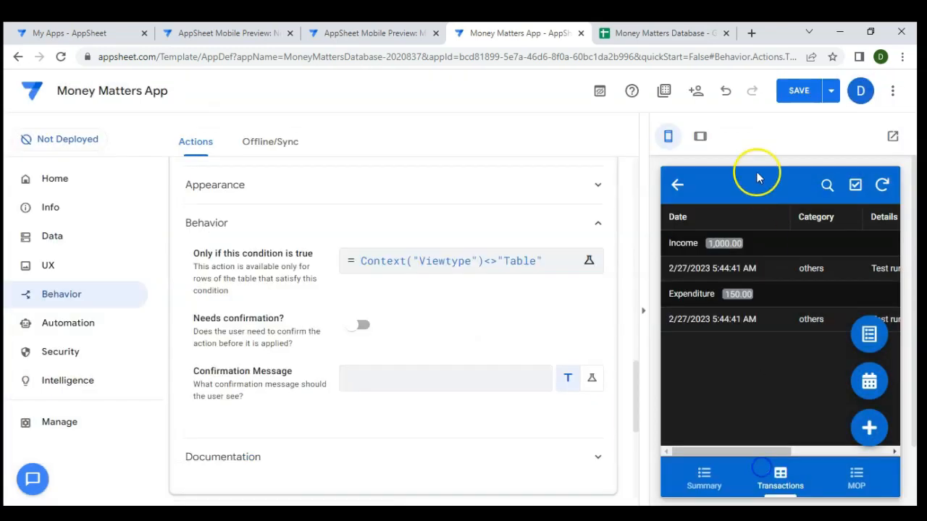
Save the app with the action collapsed, and test both navigation actions between the transactions table and the calendar in the preview
scroll(482, 269, "up", 7)
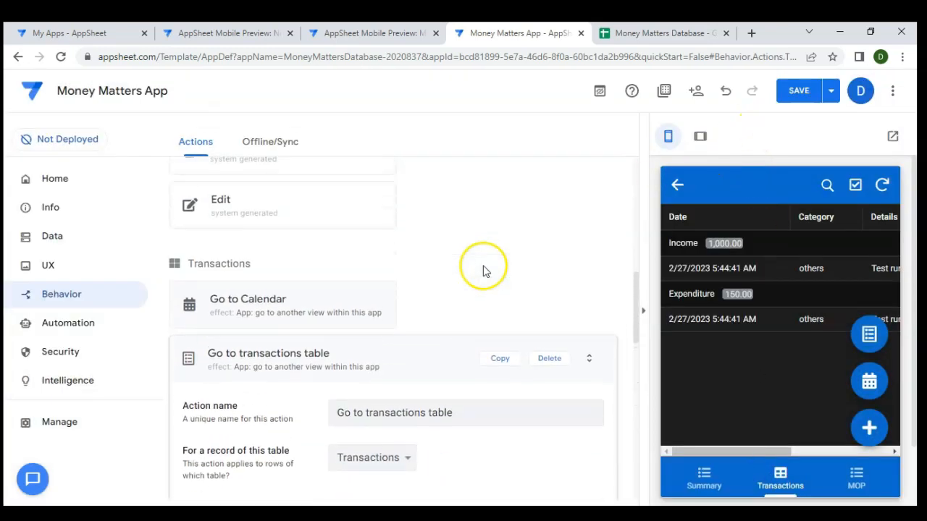
left_click(414, 362)
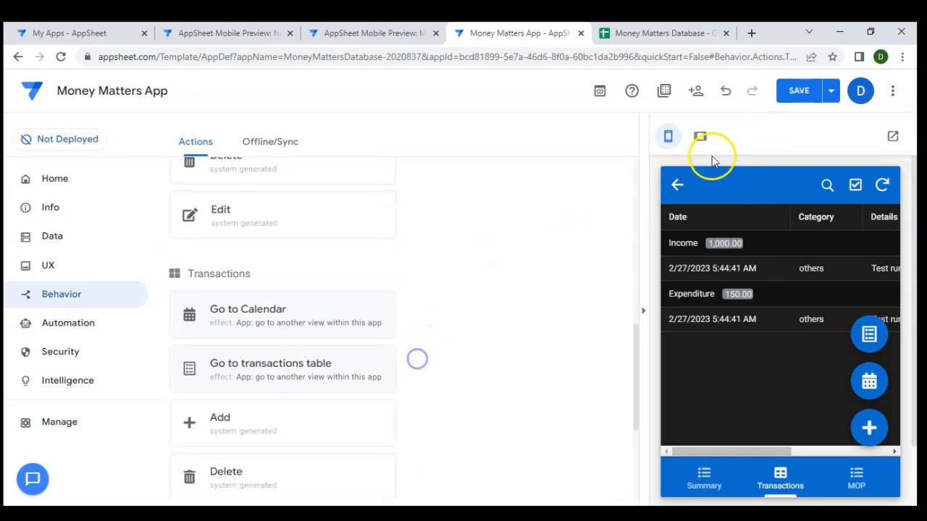
left_click(795, 98)
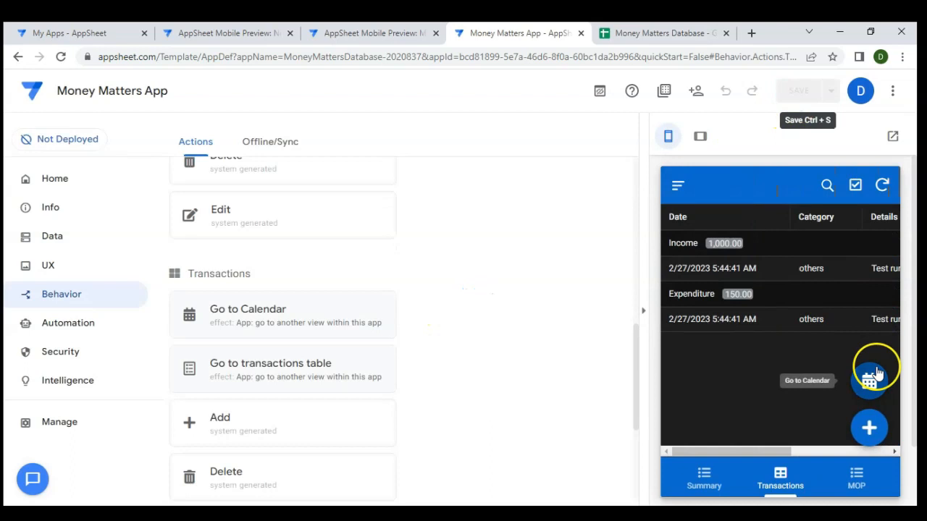
left_click(869, 378)
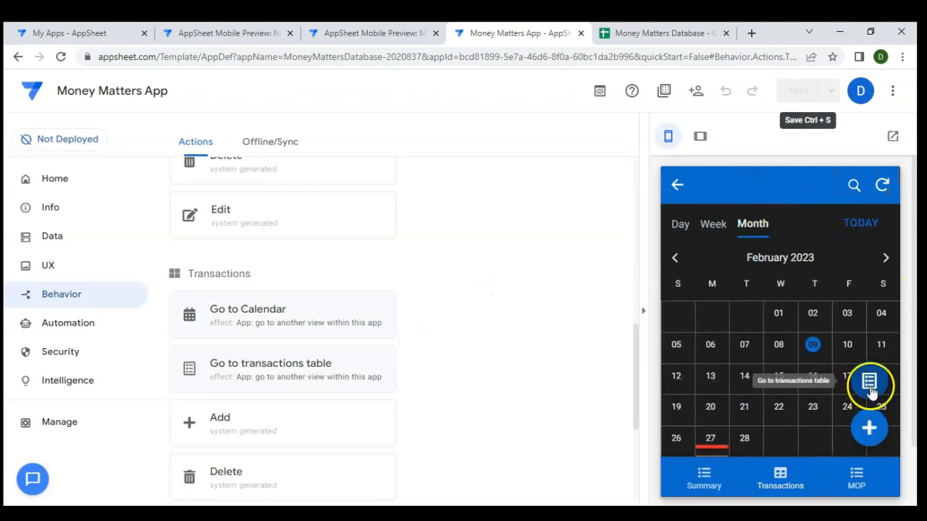
left_click(869, 384)
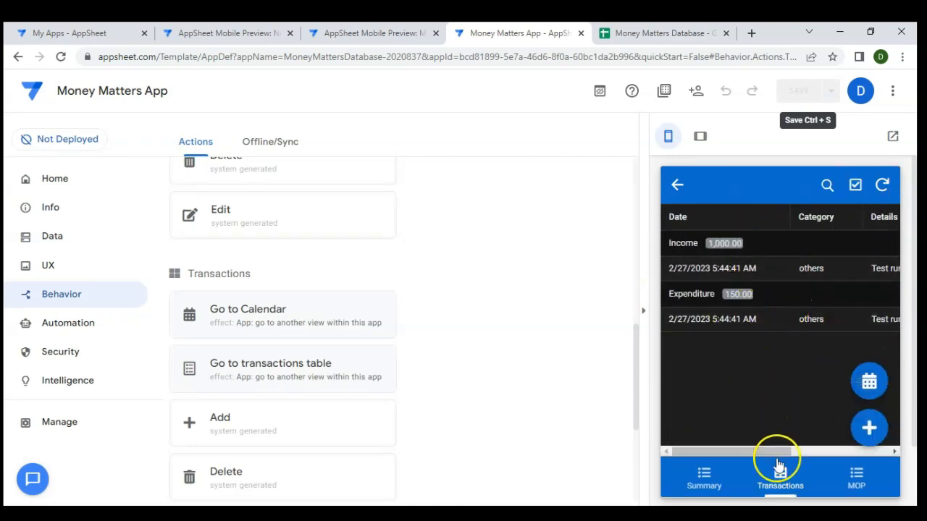
Open the MOP chart in the preview and examine the Cash record's balances and related transactions
left_click(849, 485)
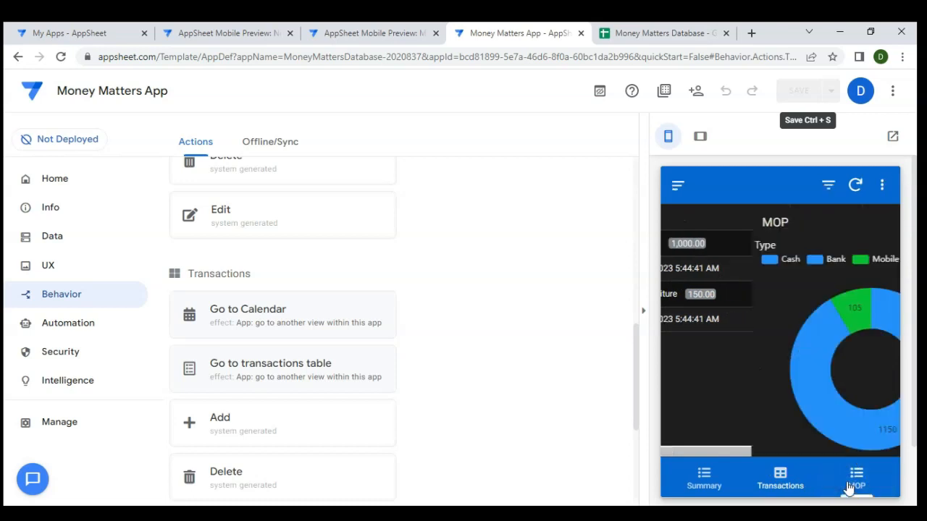
mouse_move(803, 443)
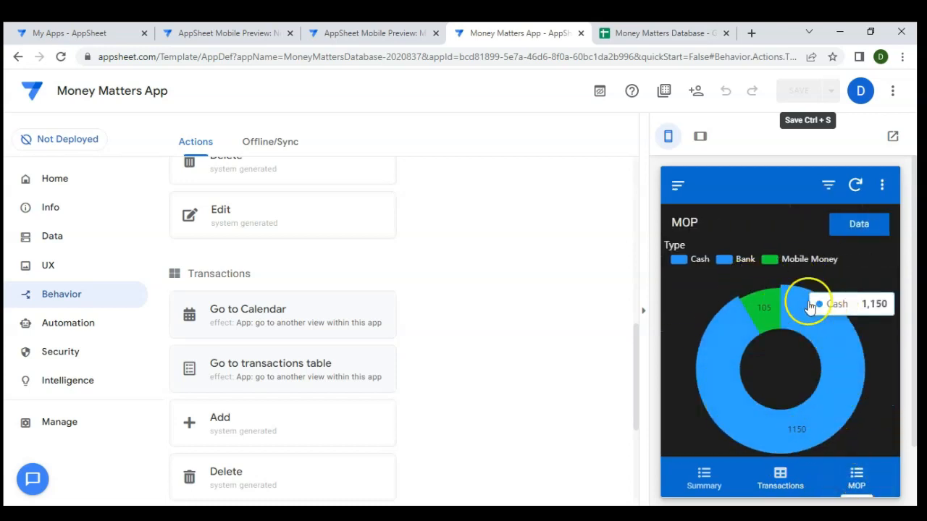
left_click(797, 322)
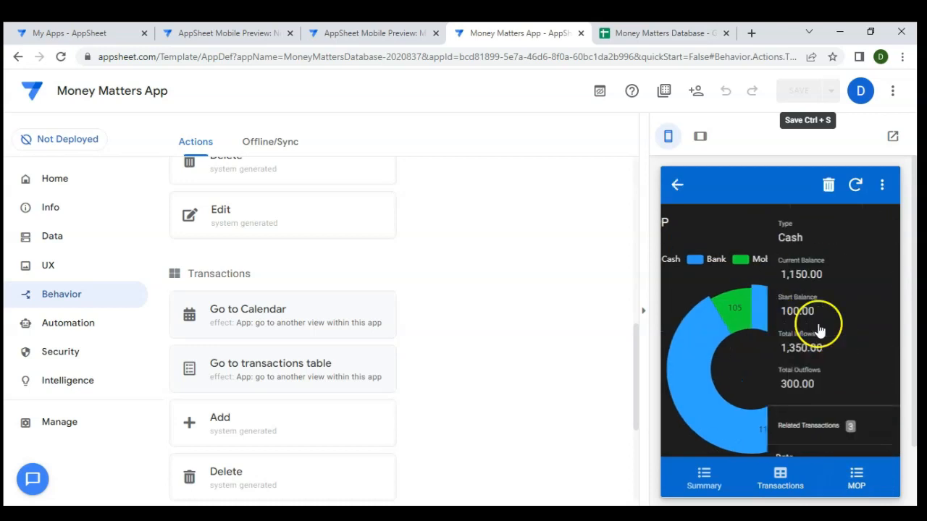
scroll(810, 341, "down", 5)
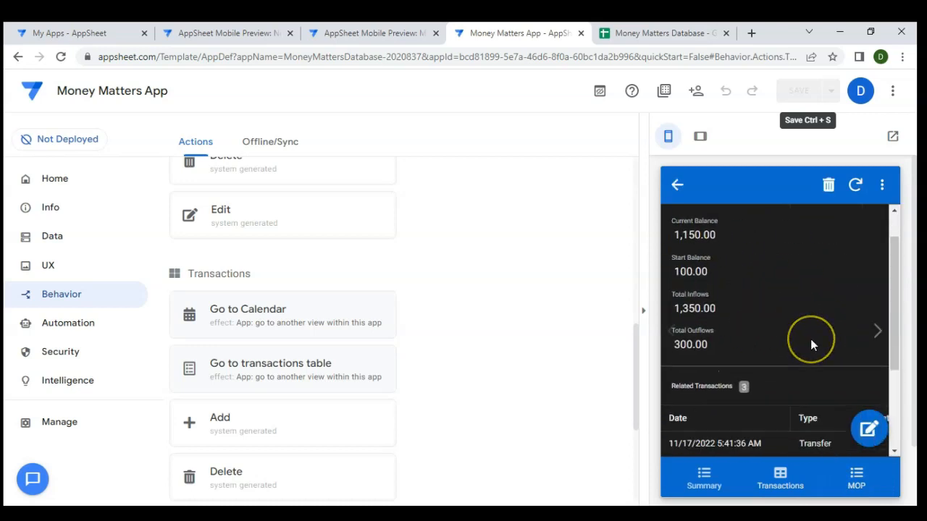
scroll(811, 340, "up", 5)
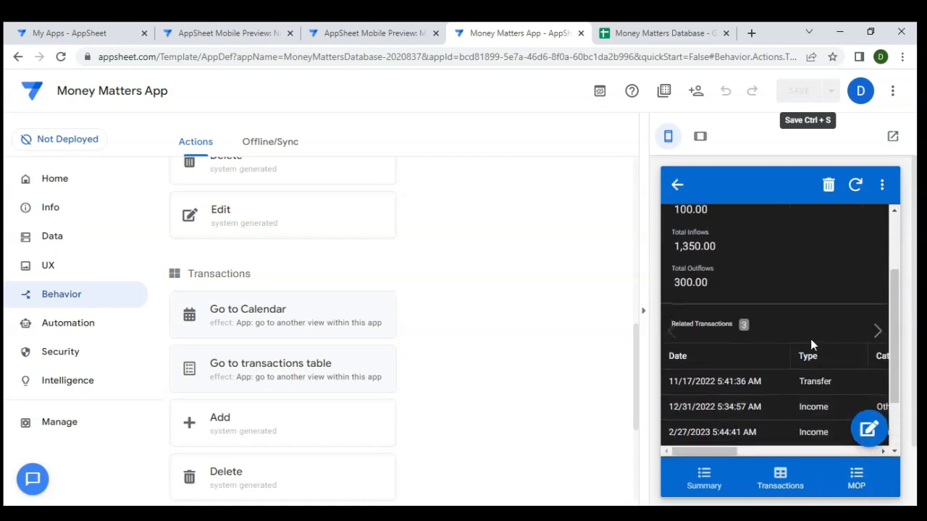
Page through the MOP records in the preview from Cash to Mobile Money, examining their balances and related transactions
left_click(874, 334)
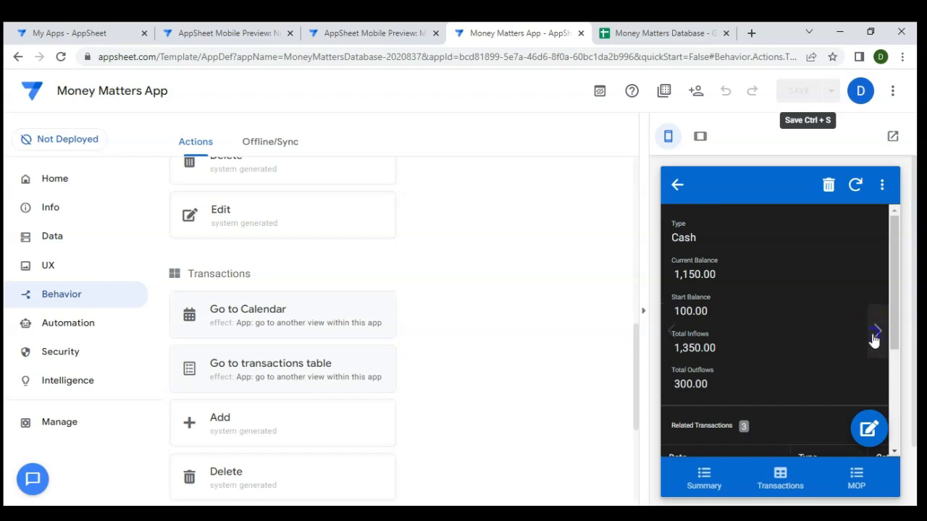
scroll(769, 348, "down", 3)
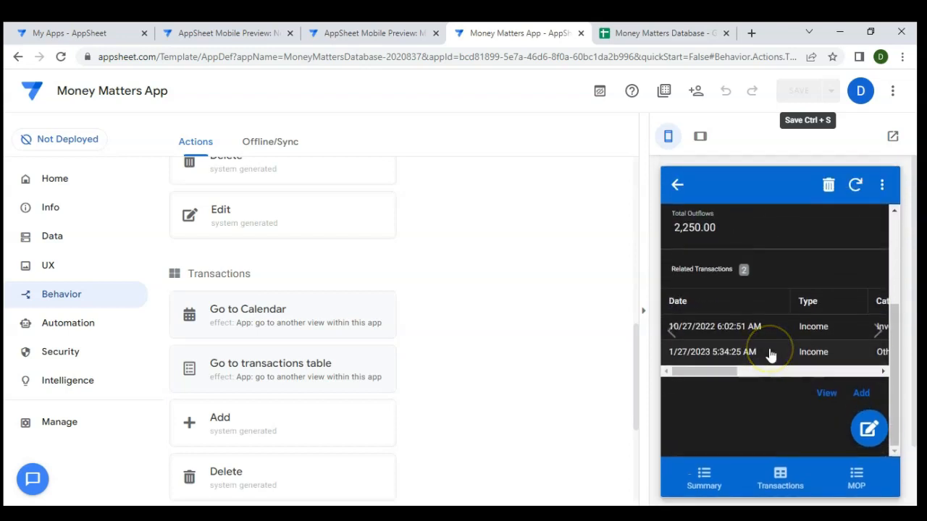
scroll(770, 352, "up", 3)
left_click(874, 335)
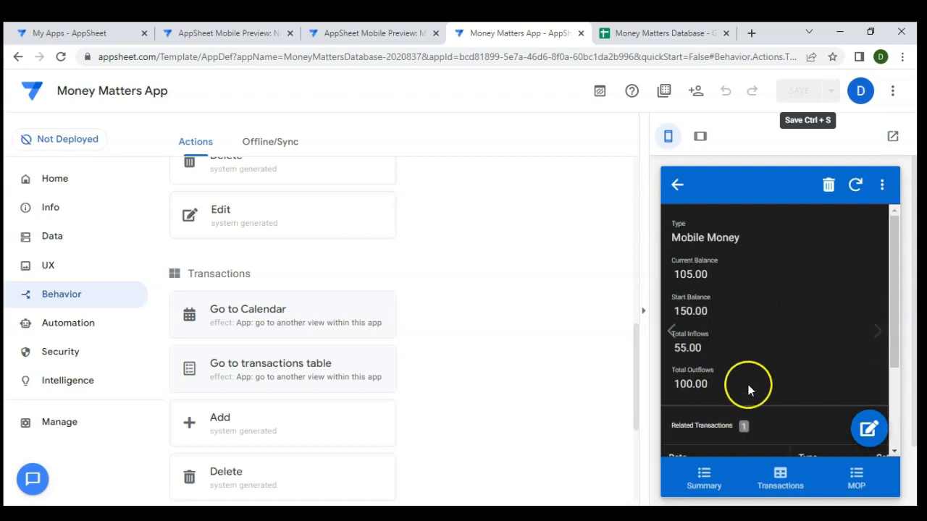
Switch to the finished sample app's mobile preview and open the Cash record from the Modes chart
left_click(385, 33)
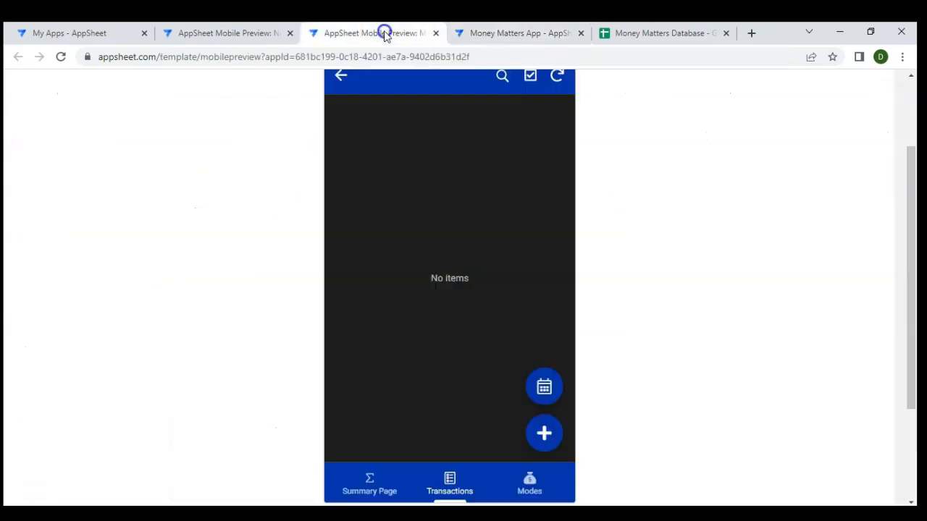
left_click(548, 514)
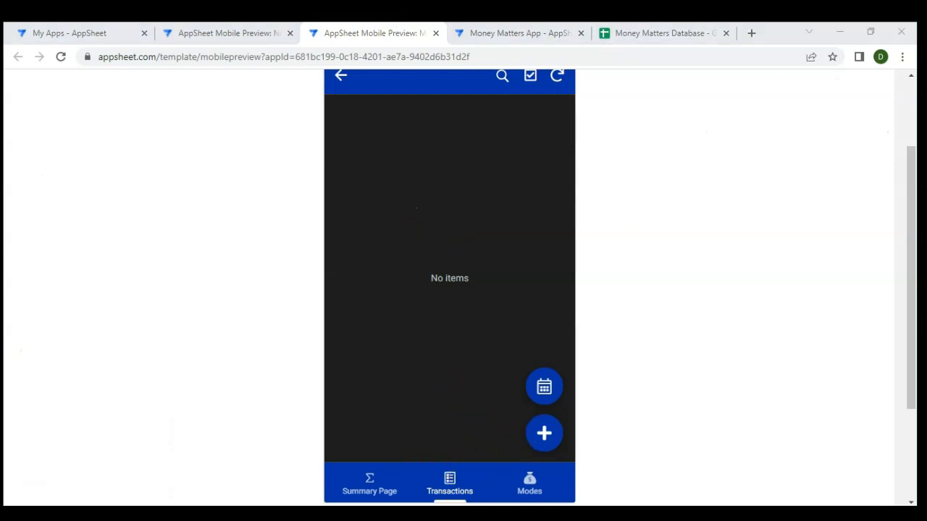
left_click(530, 482)
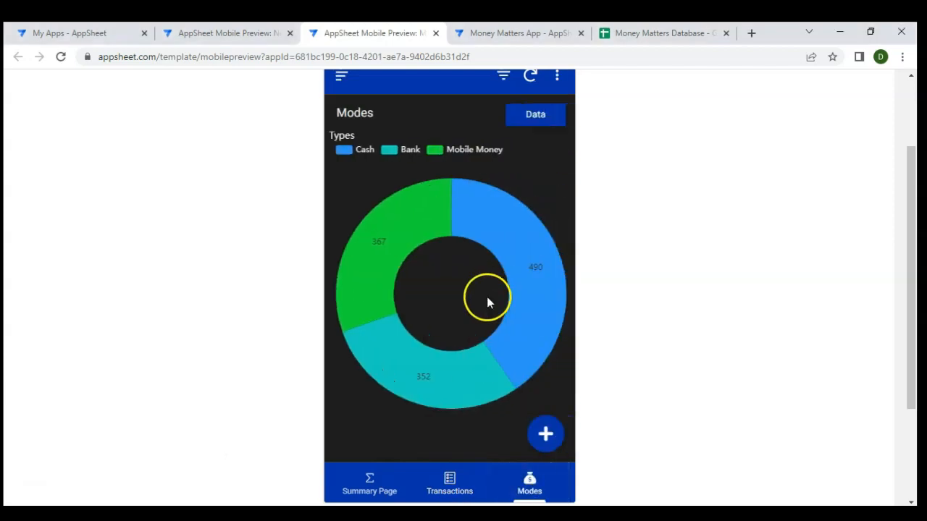
left_click(512, 252)
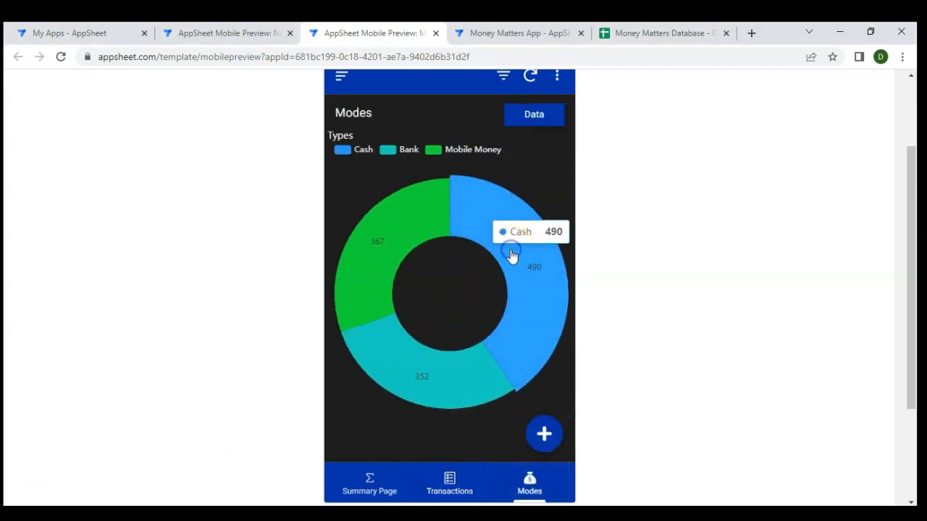
scroll(467, 224, "down", 1)
scroll(467, 224, "up", 1)
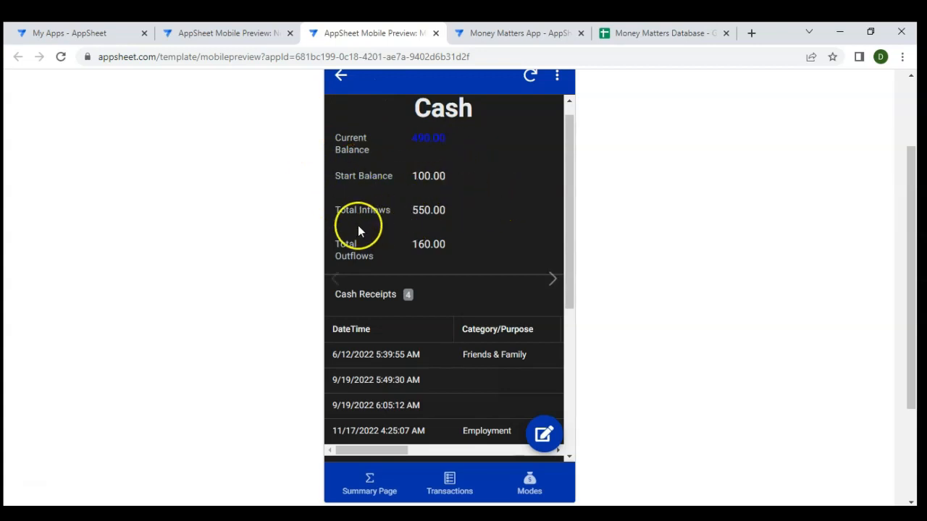
Examine the Cash Receipts and Cash Payments lists and their headings in the sample app's Cash record
scroll(420, 244, "down", 2)
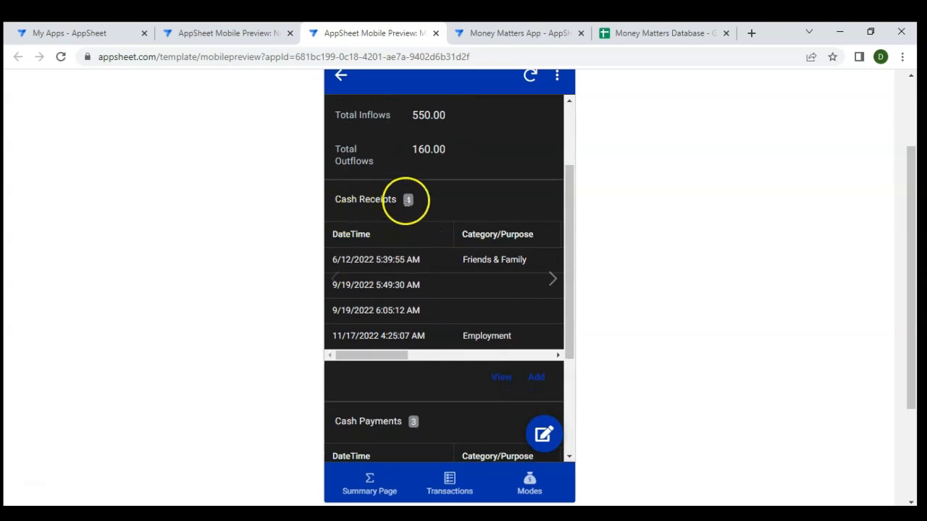
scroll(412, 254, "down", 3)
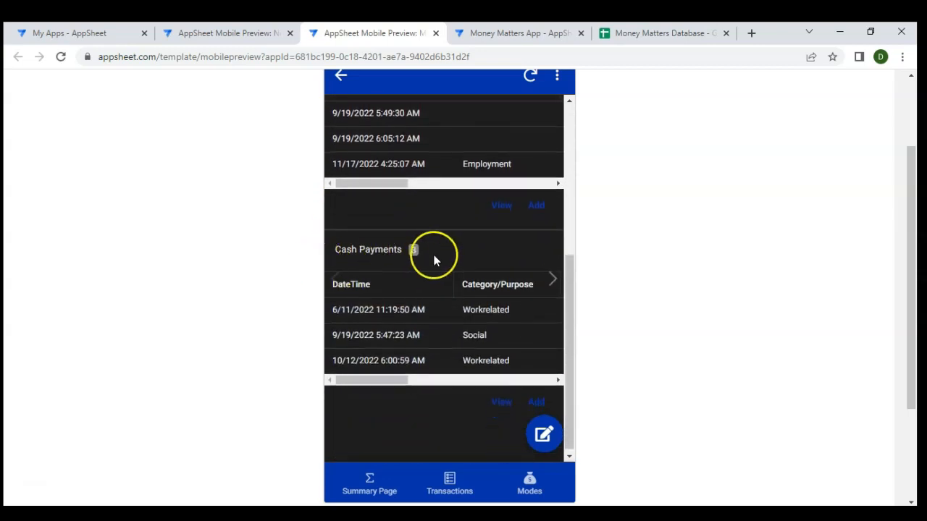
scroll(435, 261, "up", 2)
left_click(336, 113)
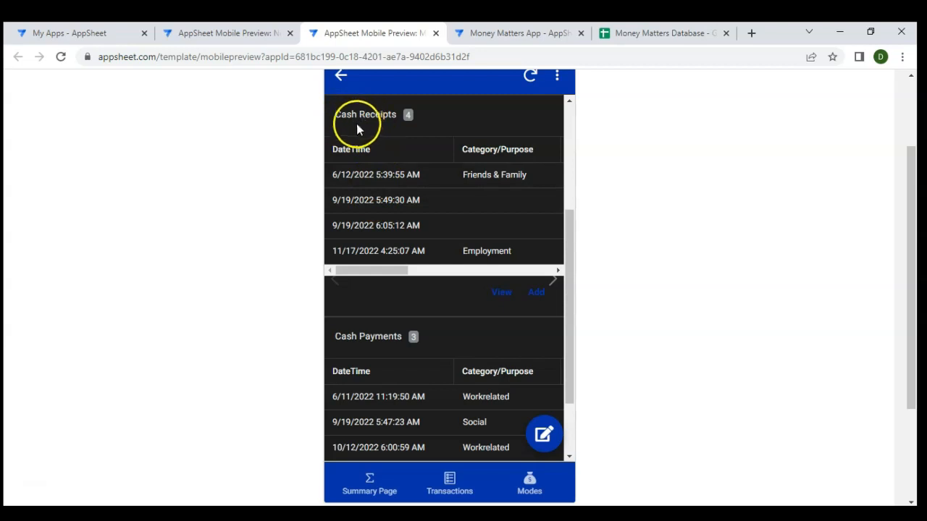
left_click_drag(335, 110, 392, 118)
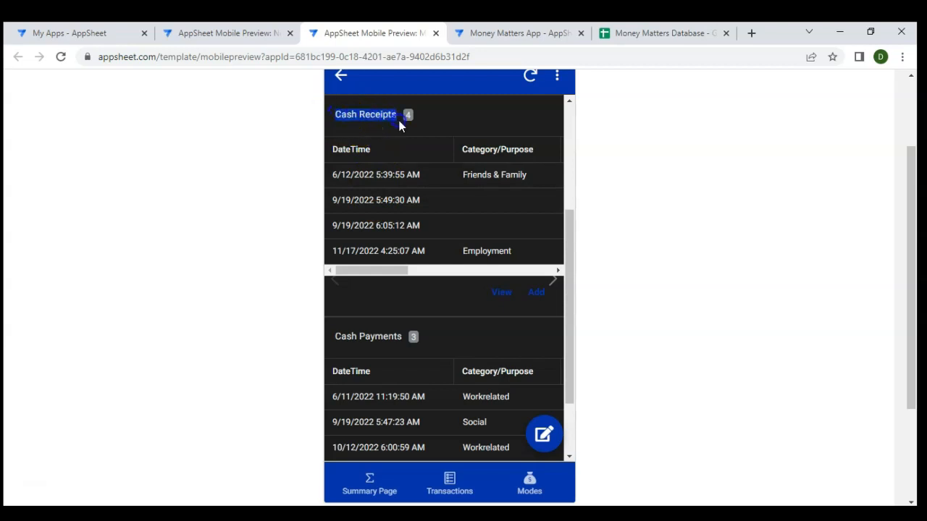
left_click_drag(334, 336, 413, 349)
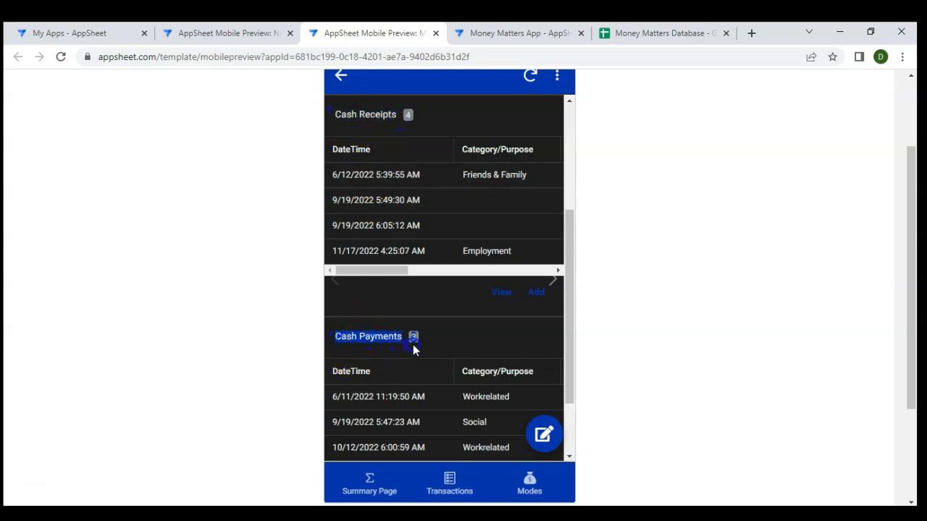
Return to the Money Matters App editor and open the column list of the Mobile Money record's MOP table
left_click(519, 33)
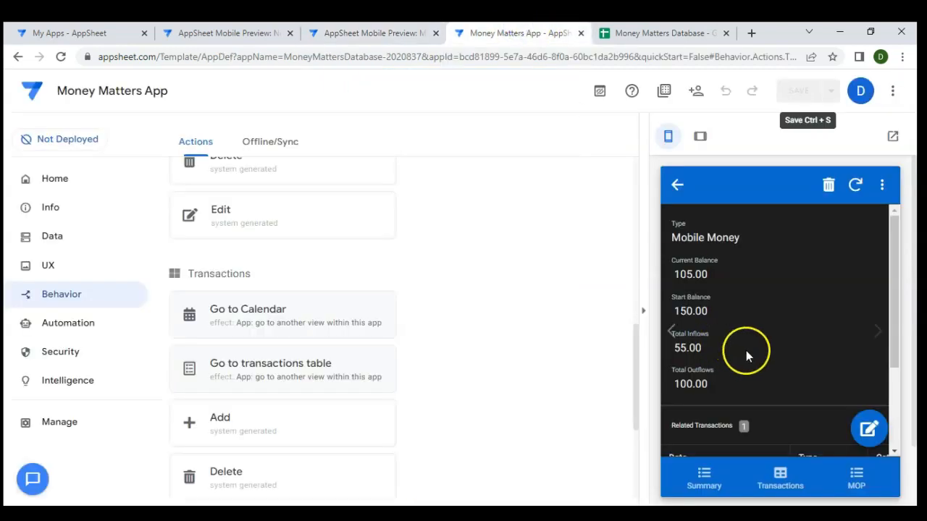
scroll(753, 289, "down", 3)
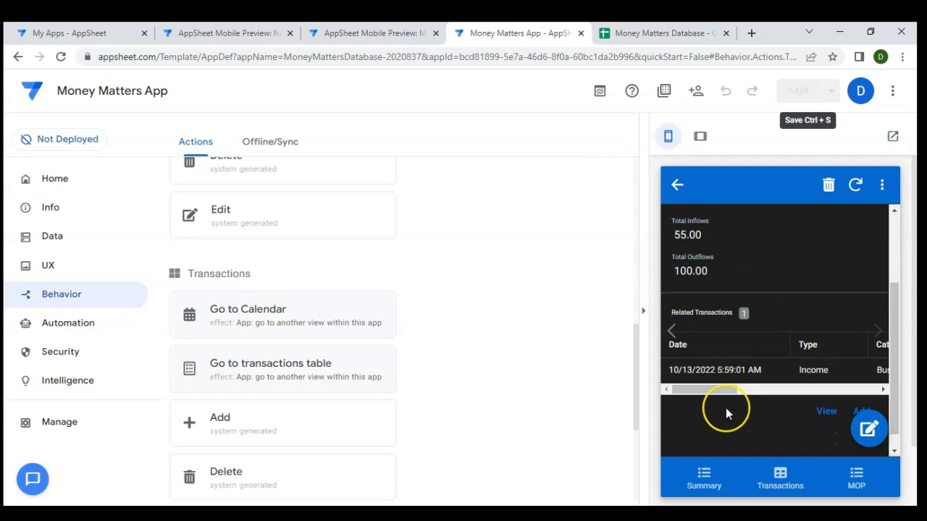
scroll(726, 410, "down", 1)
scroll(729, 466, "down", 2)
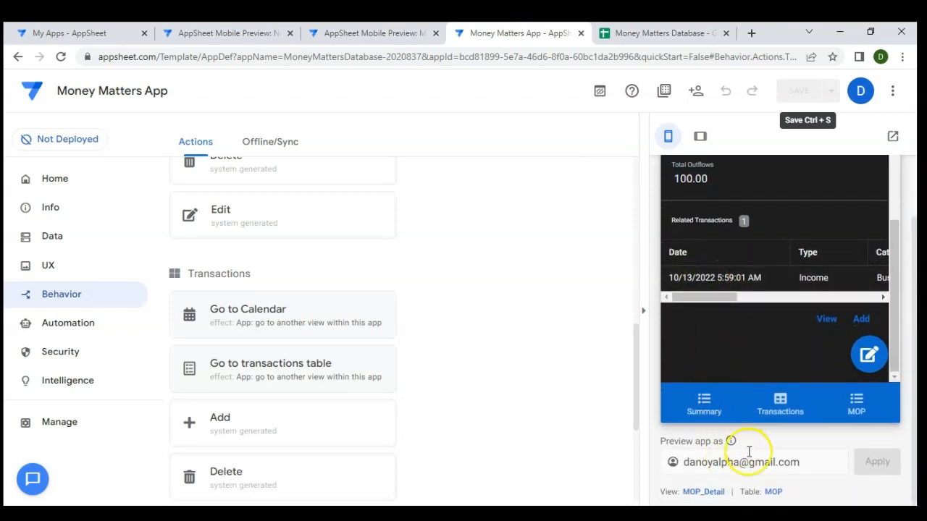
left_click(774, 493)
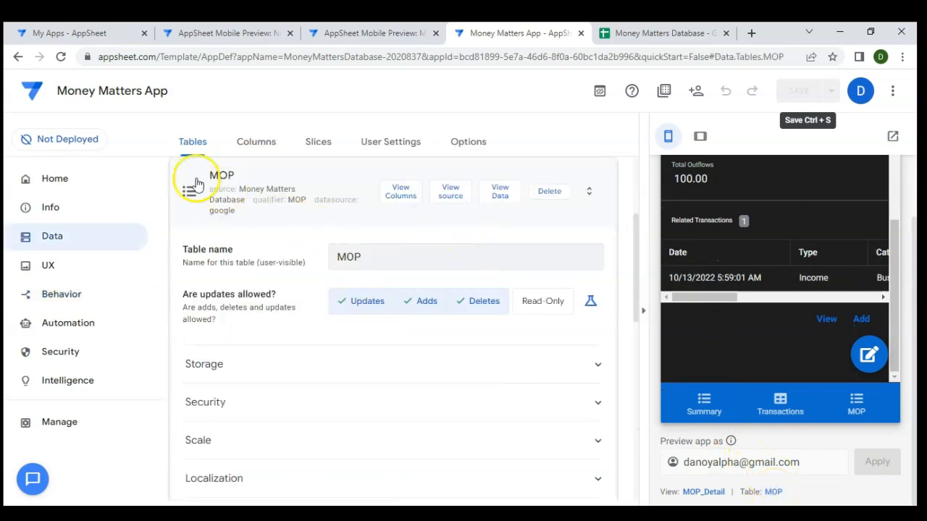
left_click(400, 191)
scroll(434, 276, "down", 3)
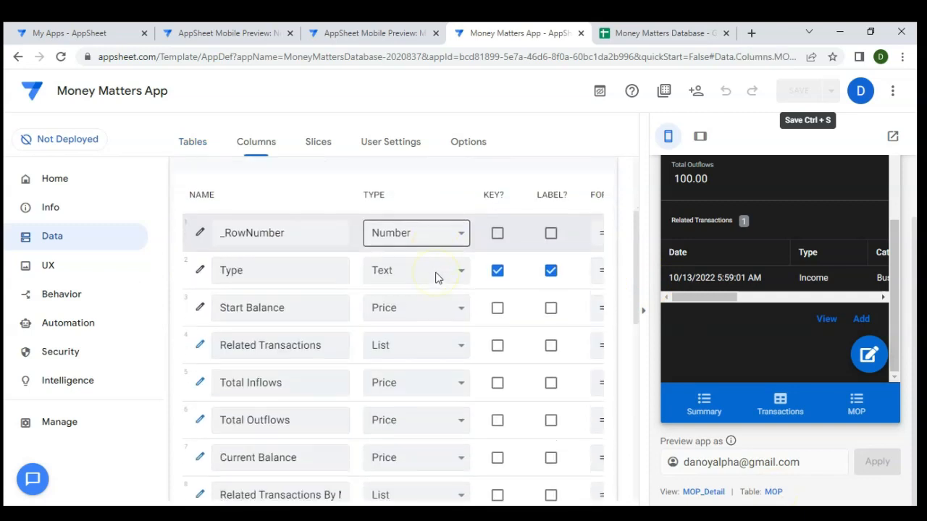
scroll(437, 278, "down", 2)
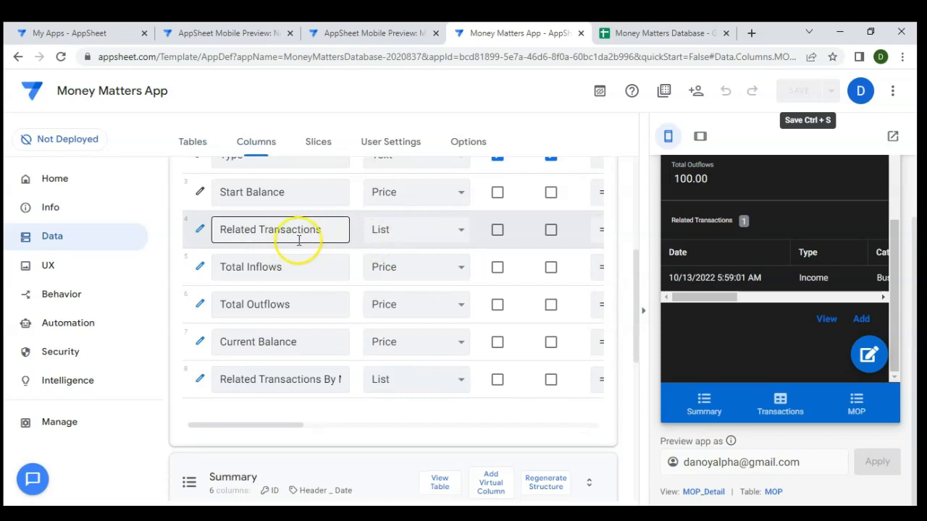
Set the display name of the MOP table's Related Transactions column to the expression [Type]&" Receipt" and finish editing the column
left_click(201, 233)
scroll(526, 282, "down", 5)
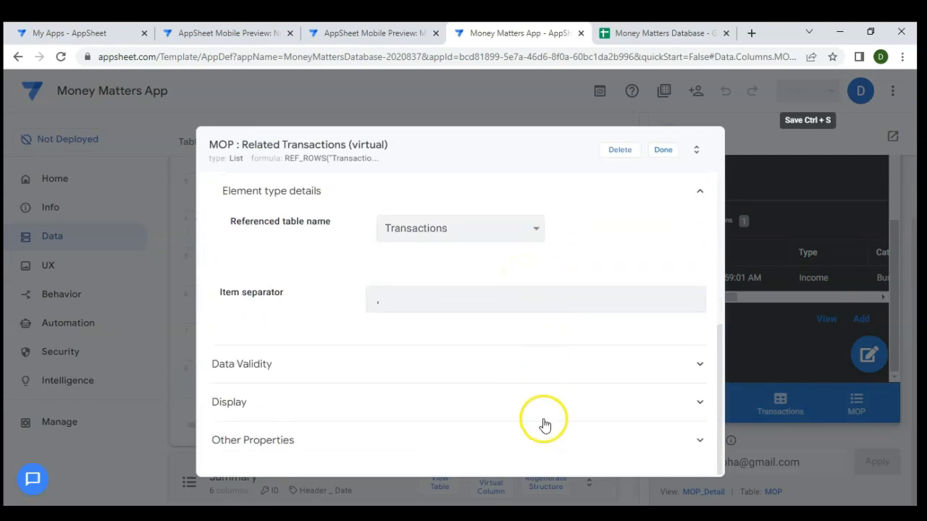
left_click(543, 424)
scroll(559, 384, "down", 2)
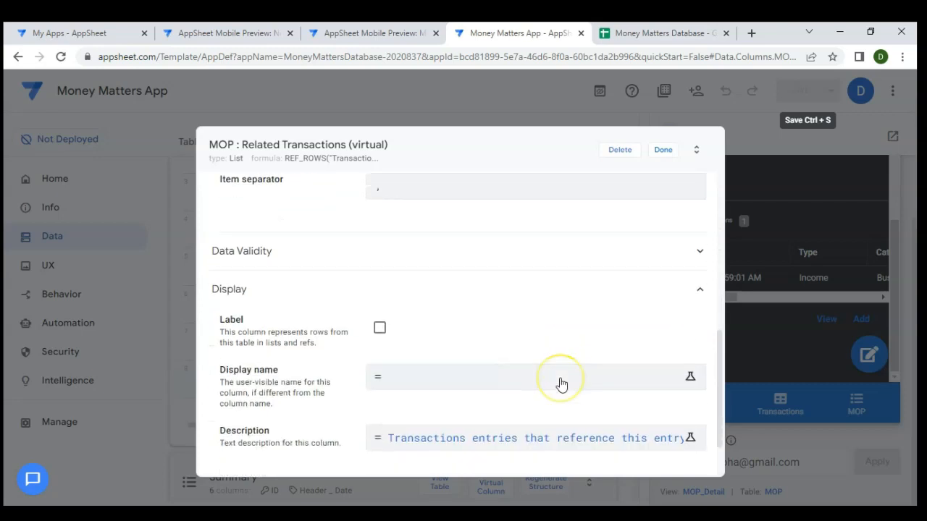
scroll(561, 384, "down", 1)
left_click(413, 319)
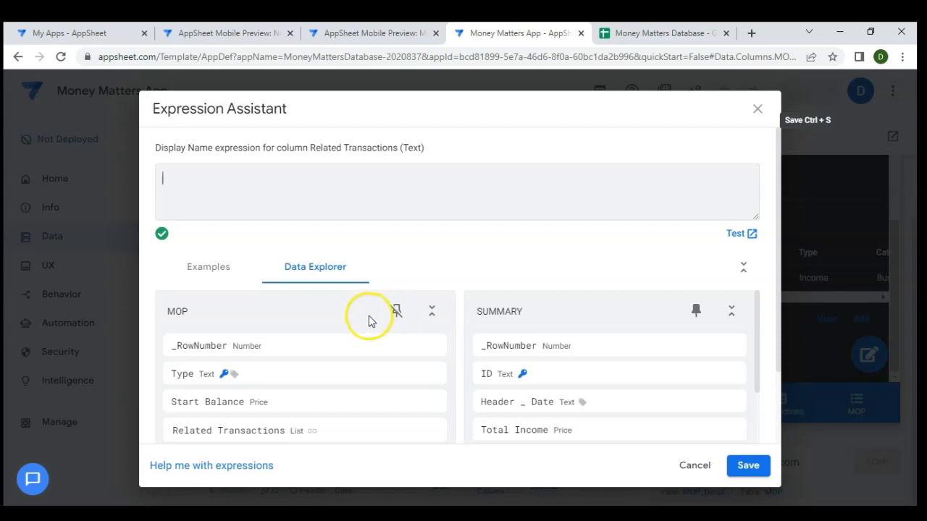
scroll(372, 321, "down", 2)
scroll(283, 318, "up", 1)
mouse_move(219, 316)
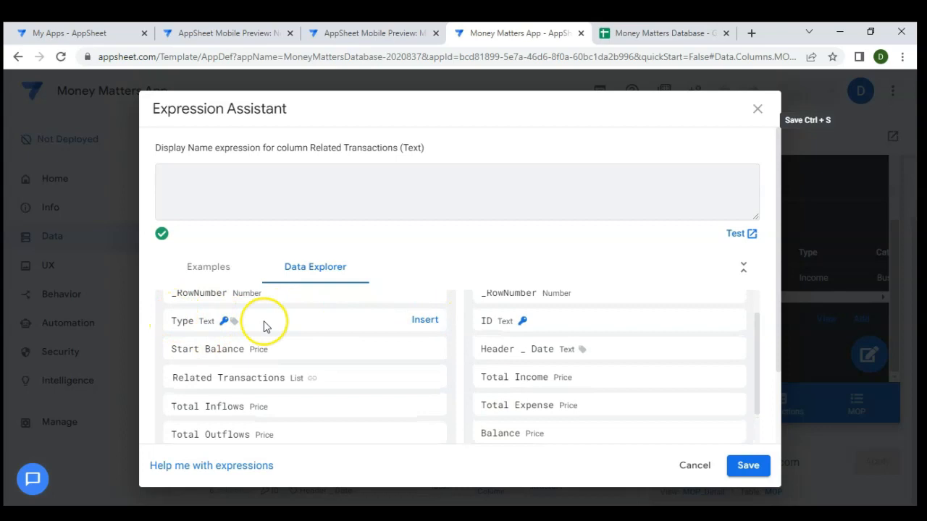
scroll(265, 326, "down", 2)
scroll(265, 325, "up", 1)
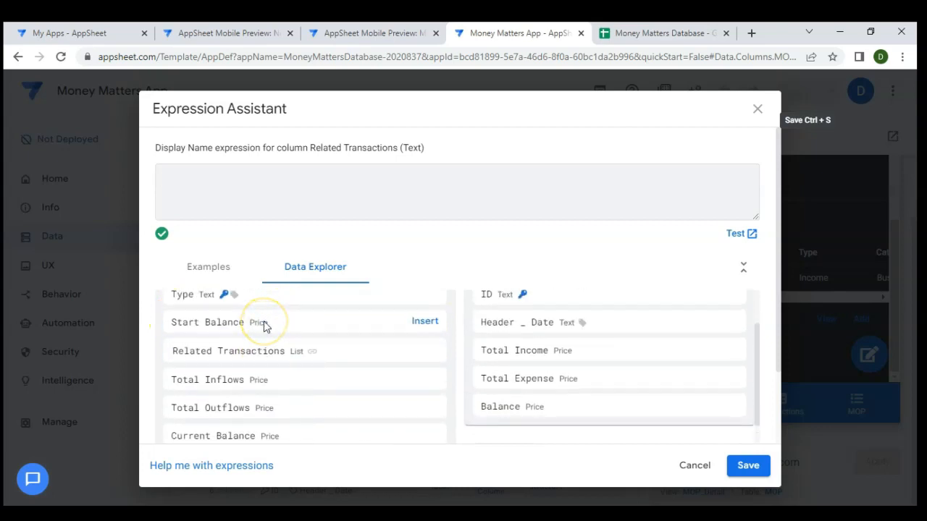
scroll(343, 326, "up", 1)
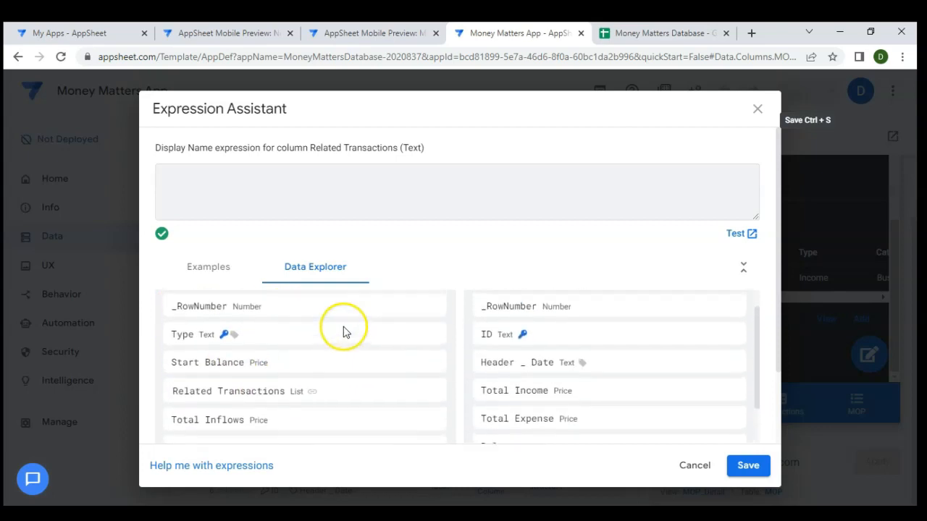
scroll(302, 275, "down", 1)
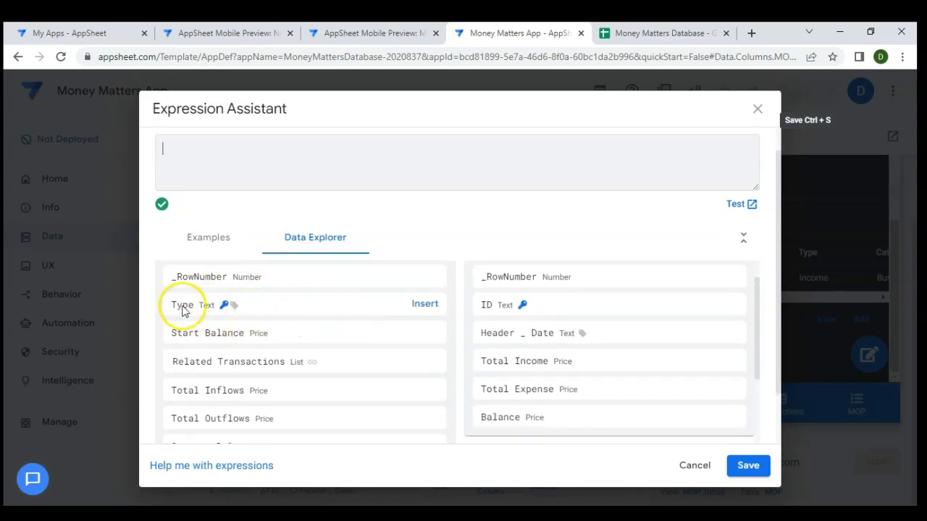
left_click(421, 305)
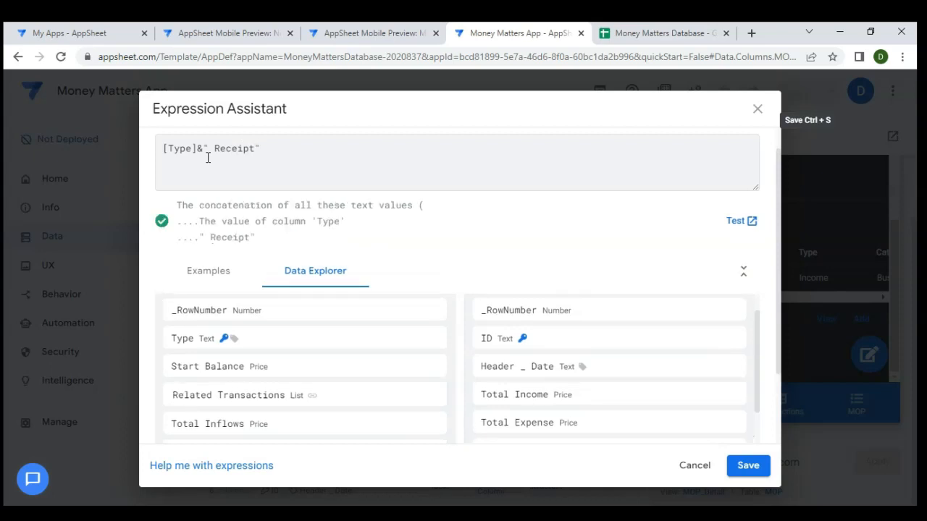
left_click(752, 467)
left_click(663, 151)
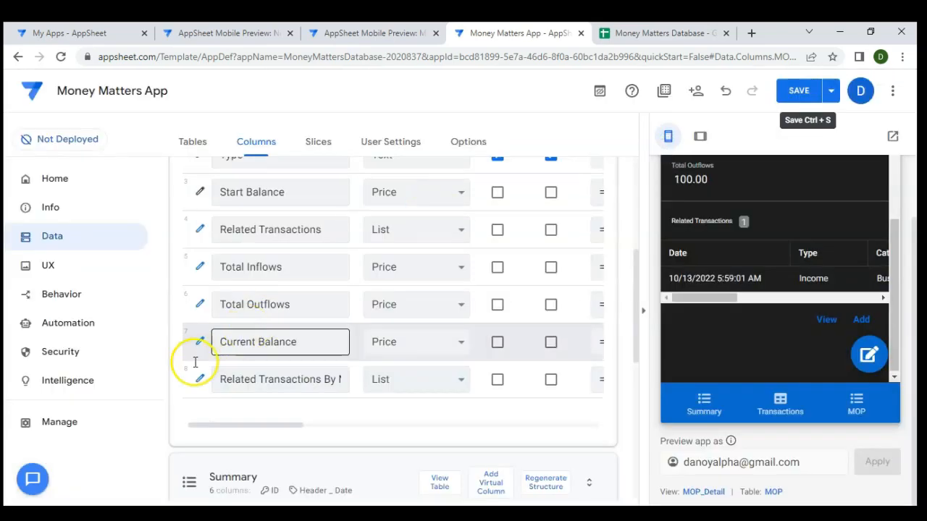
Set the display name of the Related Transactions By Mode of Payment - Out column to [Type]&" Payment" and save the app
left_click(199, 380)
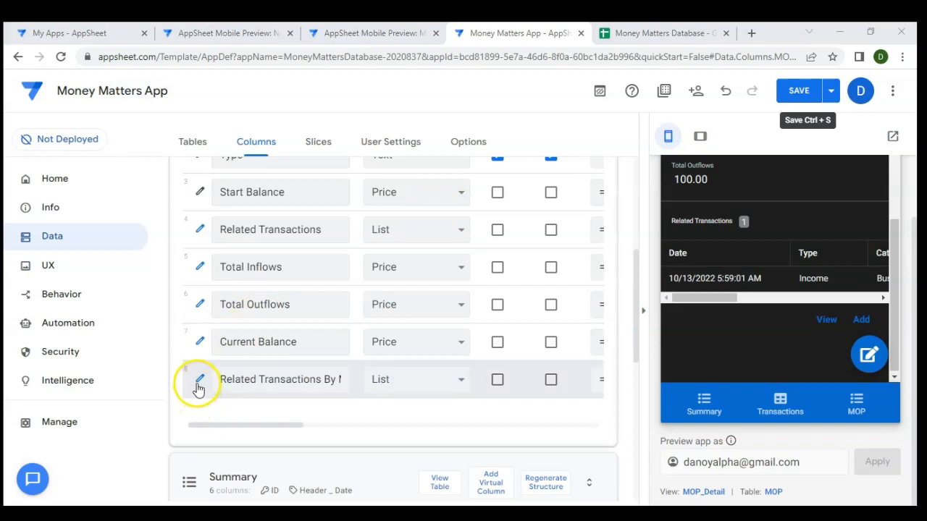
scroll(431, 296, "down", 5)
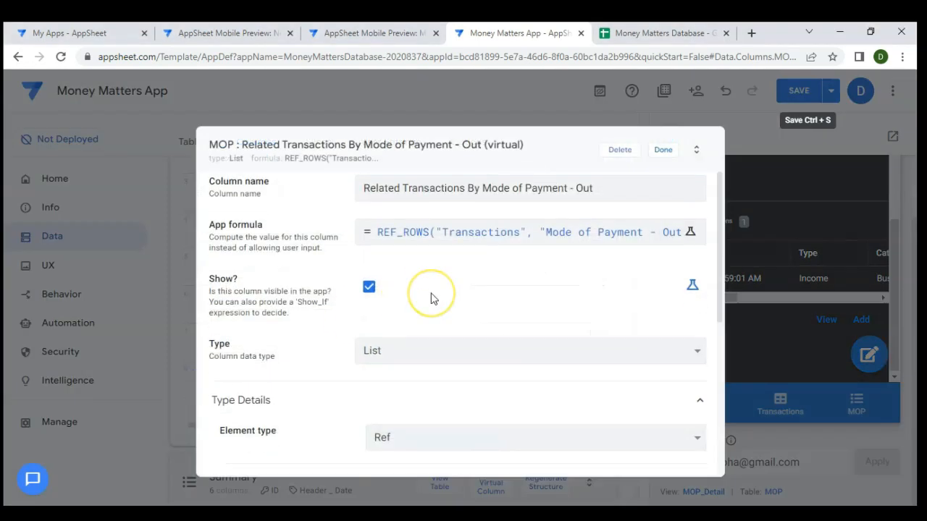
left_click(399, 409)
scroll(471, 368, "down", 3)
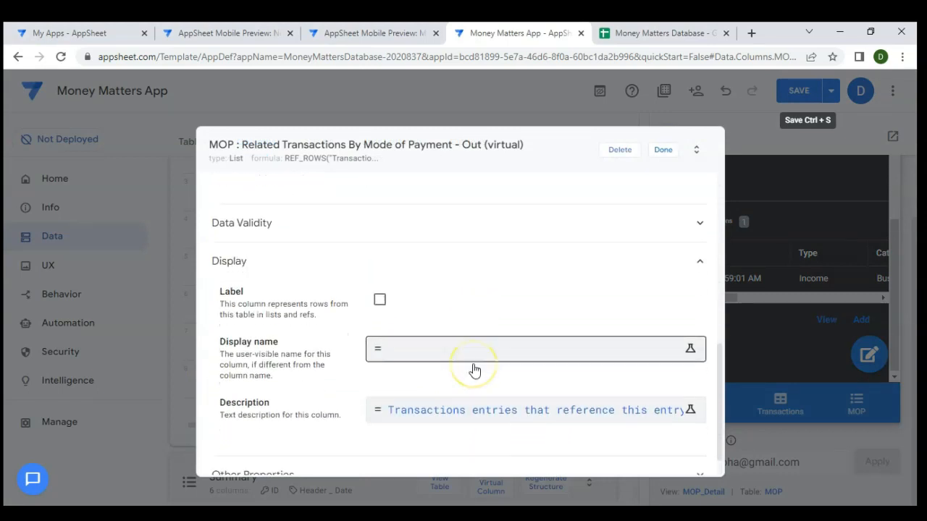
left_click(460, 312)
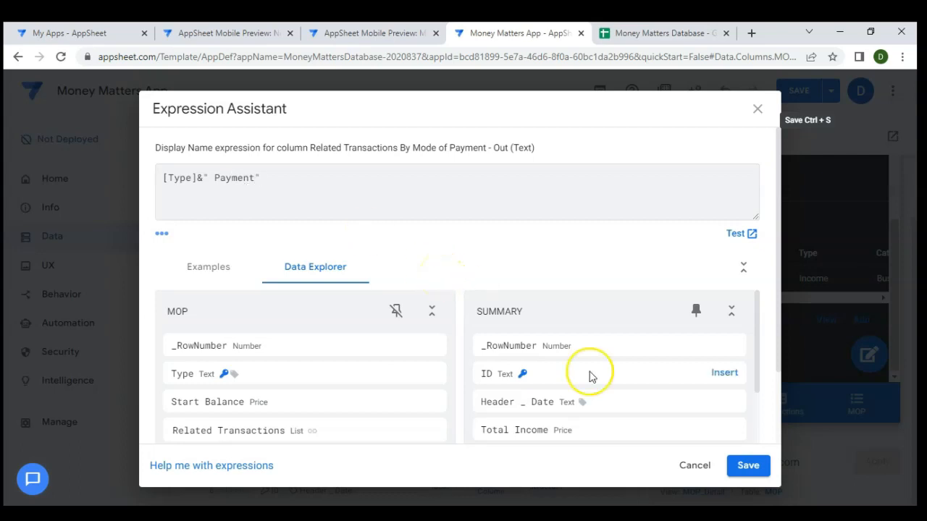
left_click(746, 467)
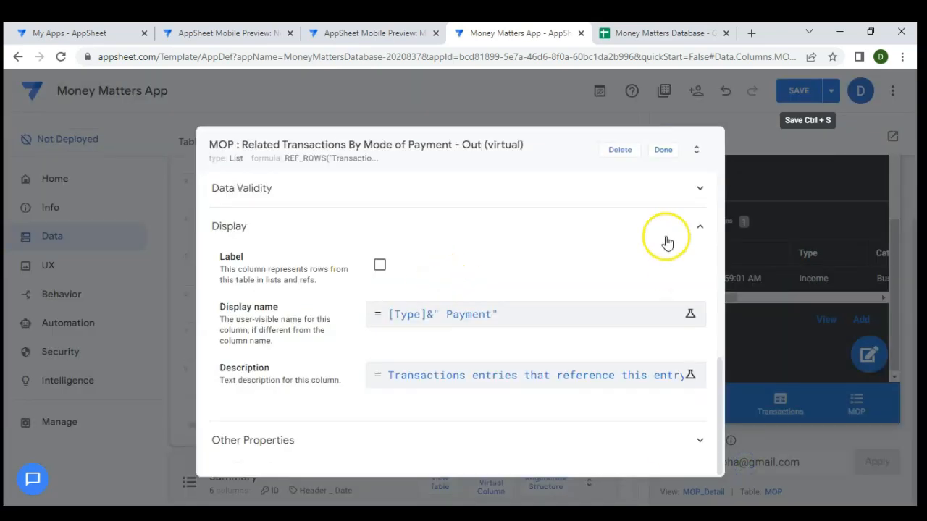
left_click(661, 153)
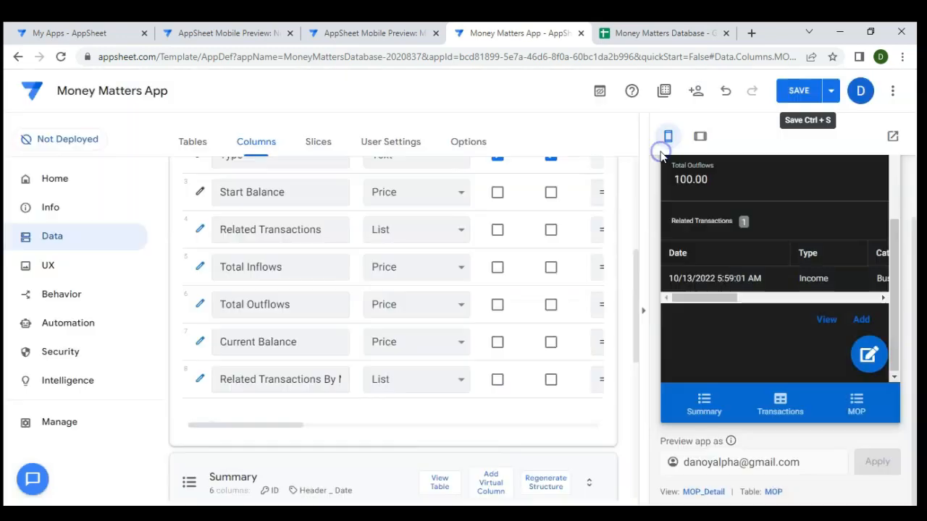
left_click(795, 93)
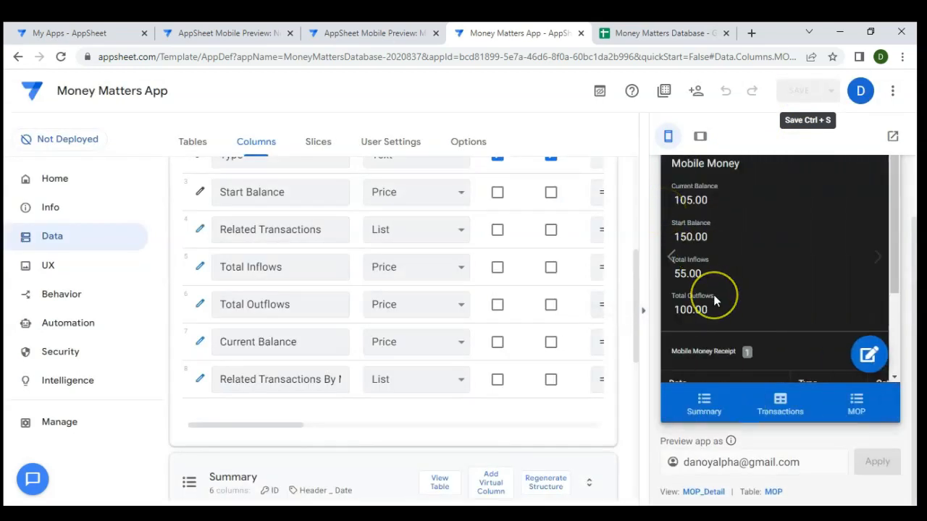
Examine the Mobile Money record in the preview for its balances and its receipt and payment lists
scroll(713, 297, "down", 2)
scroll(713, 294, "up", 3)
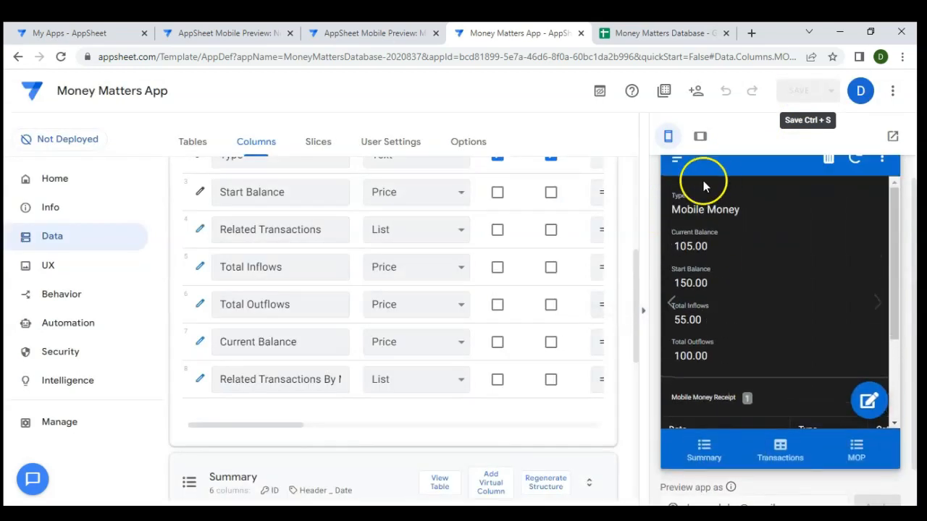
scroll(738, 258, "down", 2)
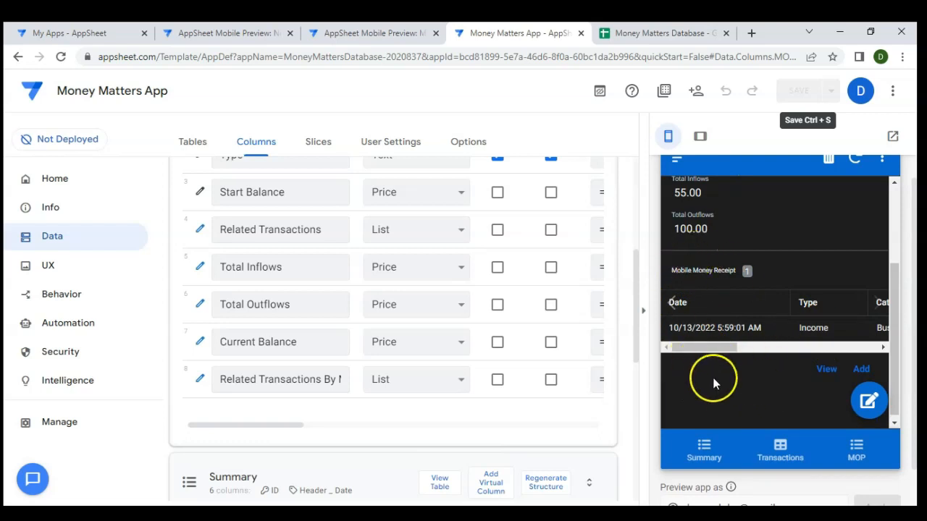
scroll(744, 297, "up", 2)
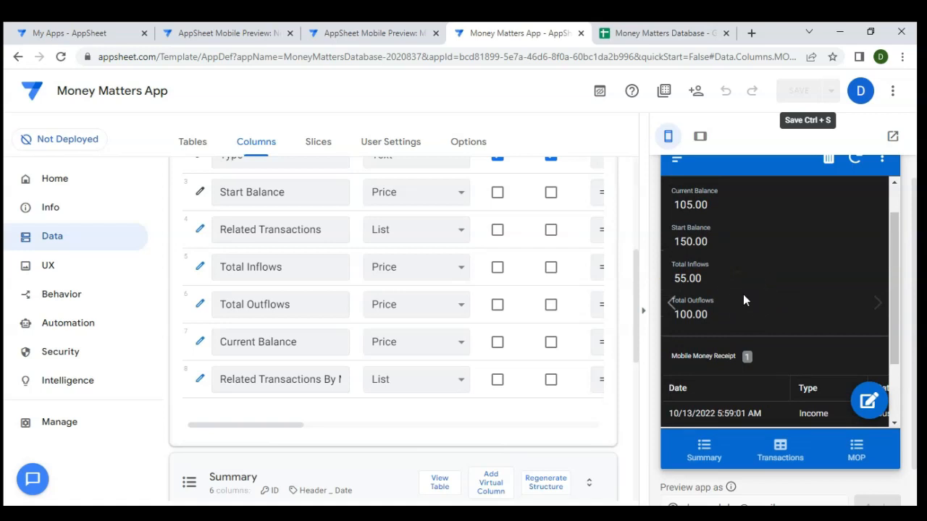
scroll(743, 294, "down", 1)
scroll(743, 294, "up", 2)
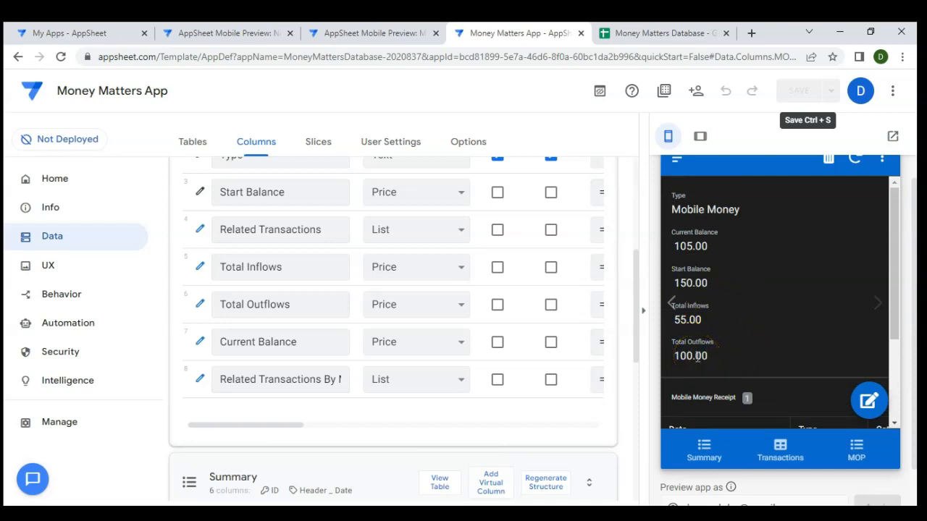
scroll(745, 359, "down", 3)
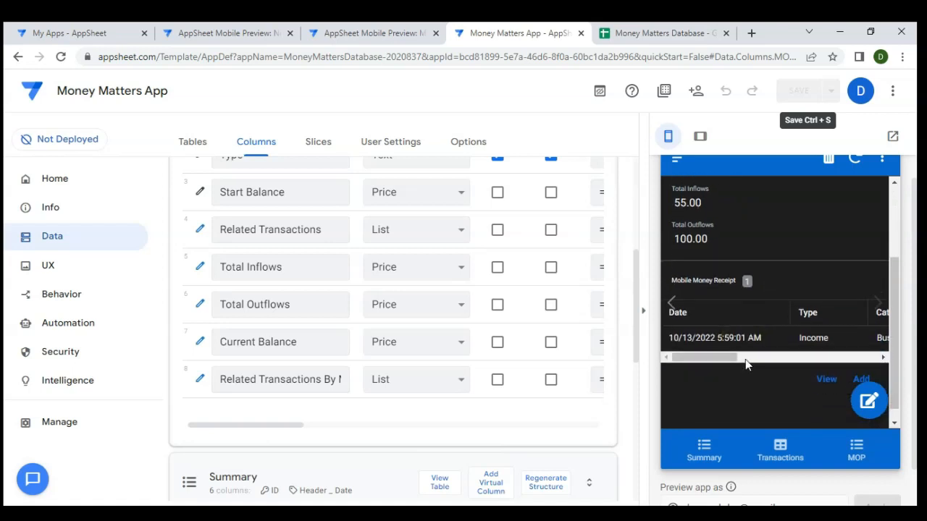
scroll(747, 425, "down", 1)
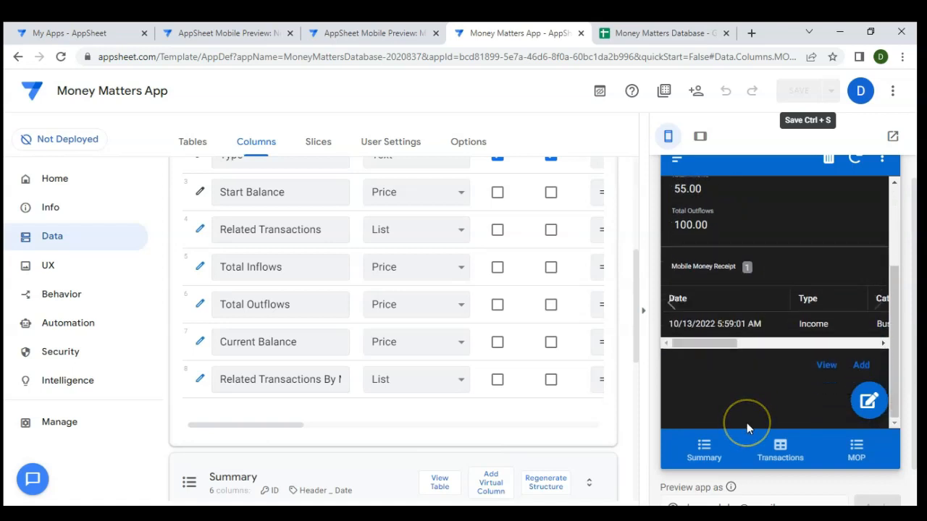
scroll(746, 424, "down", 2)
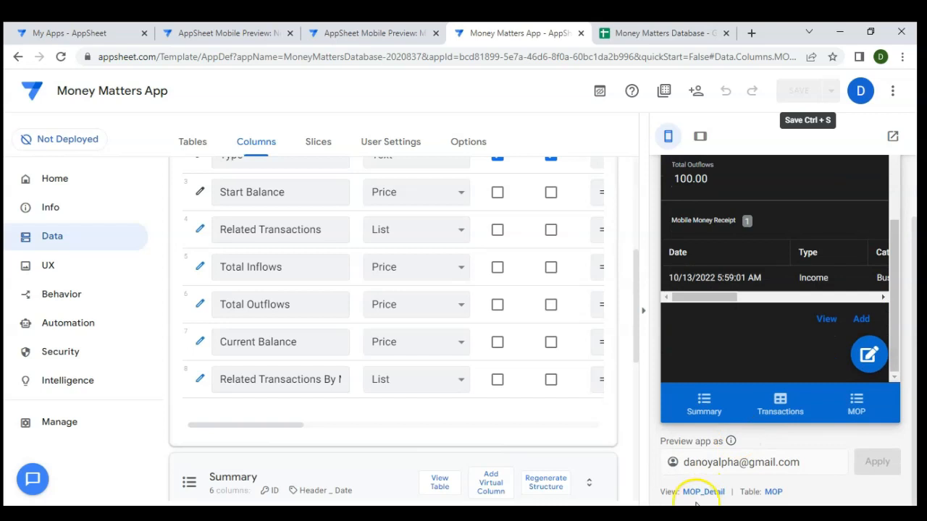
Add Related Transactions By Mode of Payment - Out to the MOP_Detail view's column order and check the Cash record's lists in the preview
left_click(702, 494)
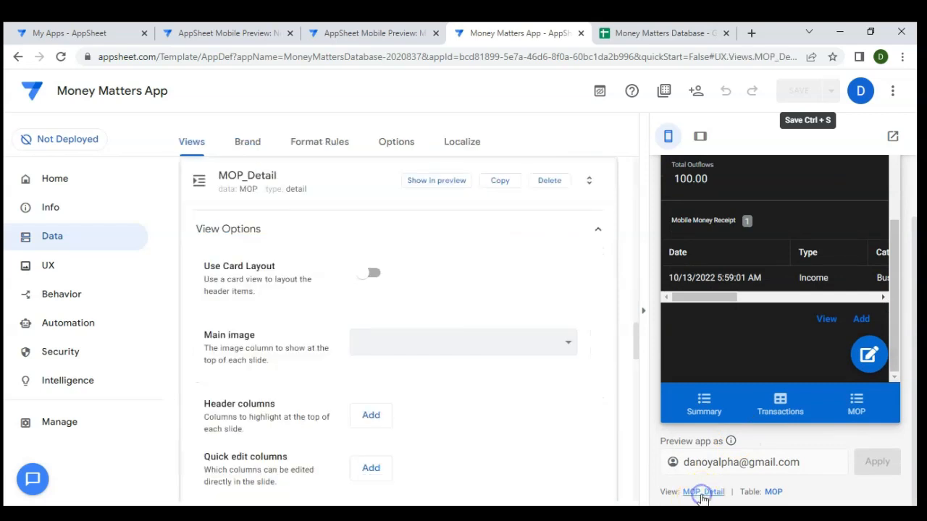
scroll(317, 313, "down", 4)
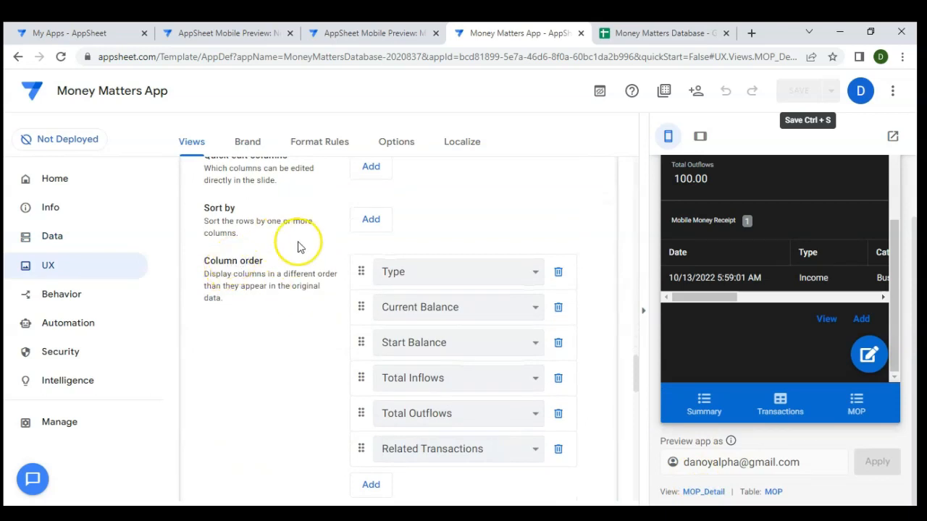
scroll(284, 316, "down", 1)
scroll(284, 315, "down", 2)
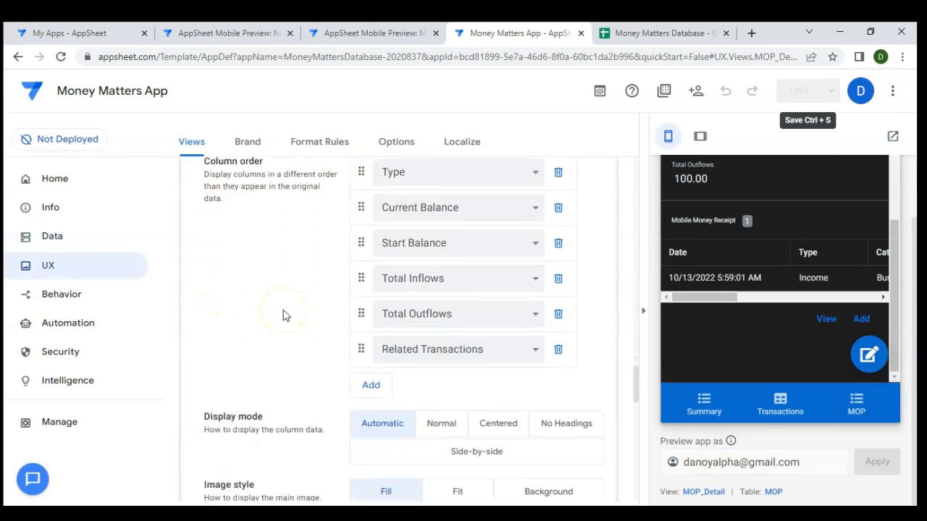
left_click(367, 336)
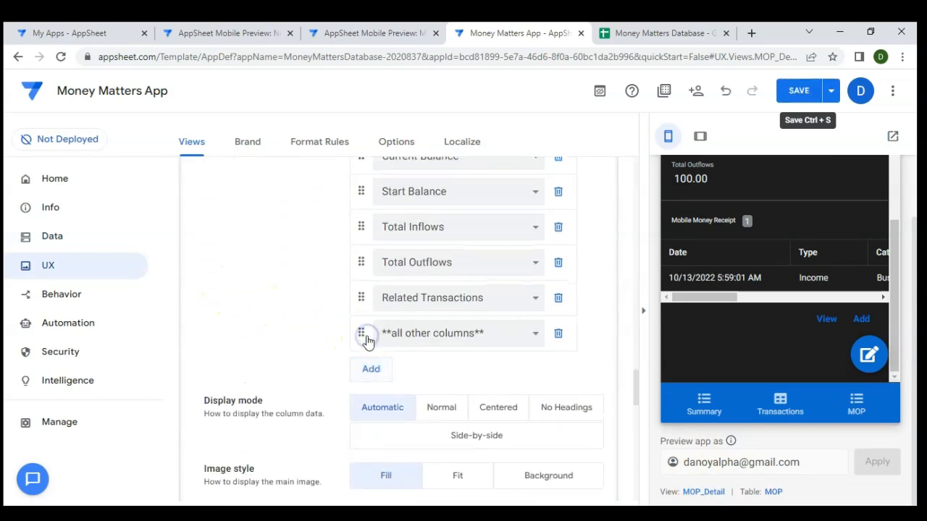
left_click(416, 334)
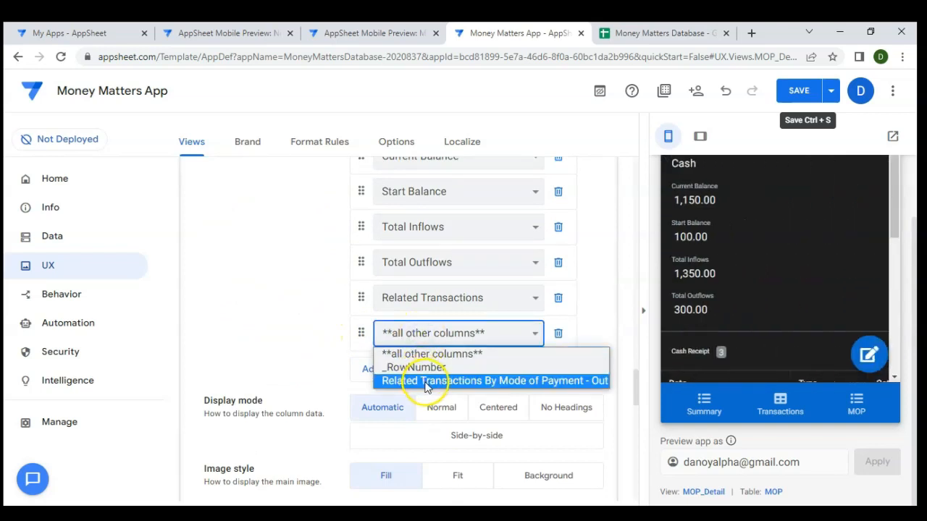
left_click(425, 381)
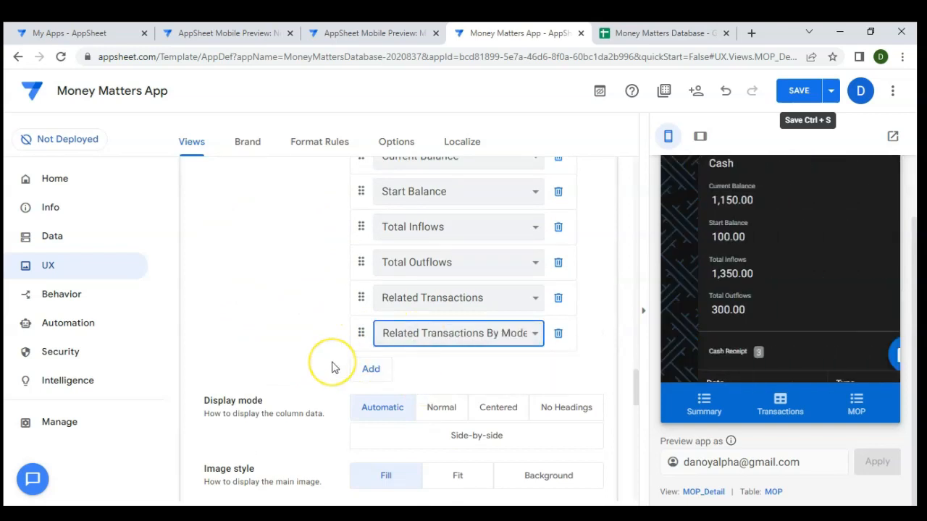
scroll(332, 367, "up", 2)
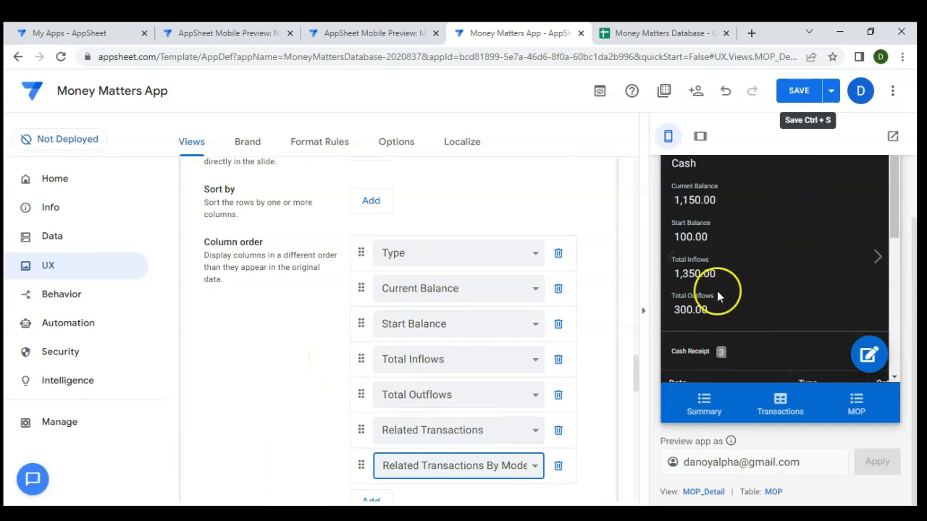
scroll(720, 297, "down", 2)
scroll(719, 297, "down", 2)
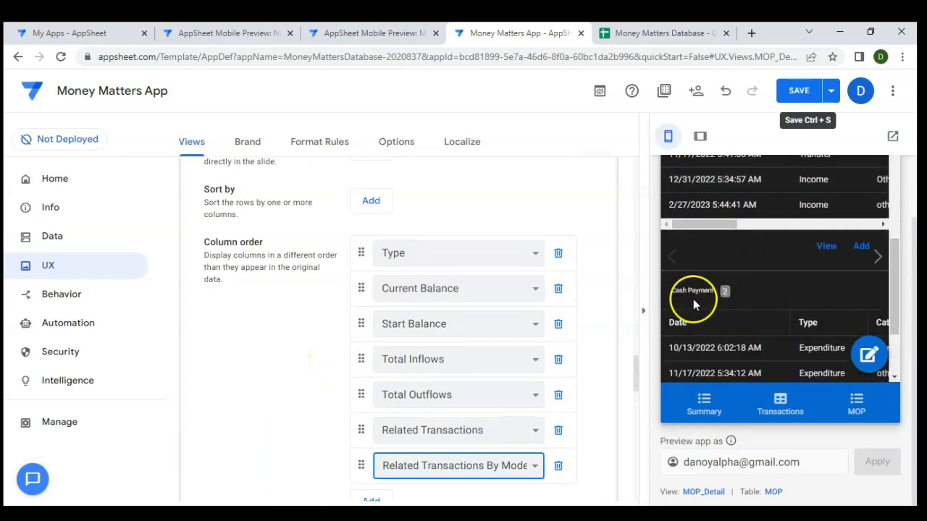
scroll(772, 262, "up", 5)
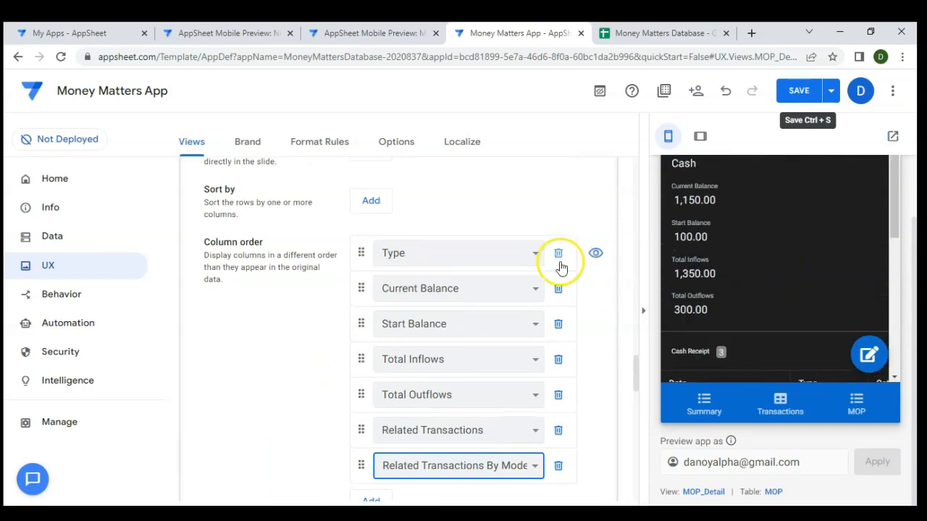
Add Type as a header column of the MOP_Detail view
scroll(561, 268, "up", 2)
scroll(718, 243, "up", 2)
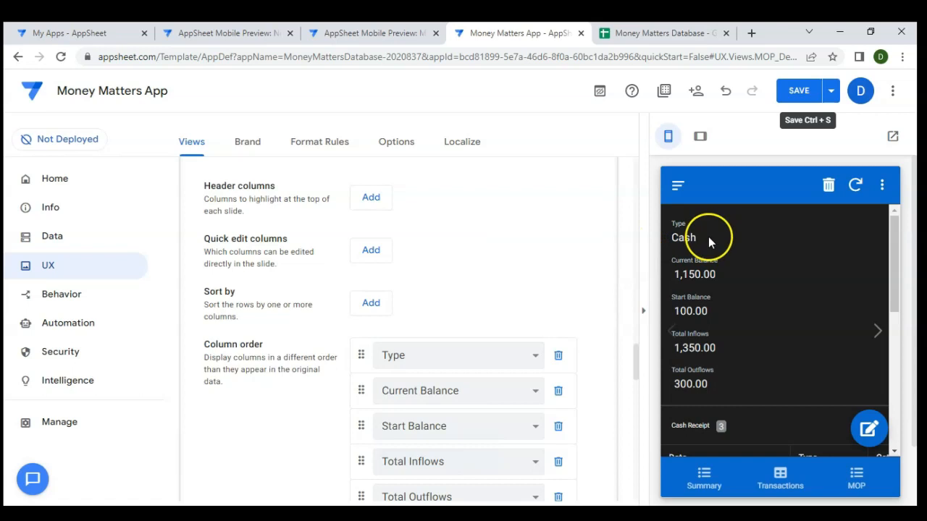
left_click(366, 203)
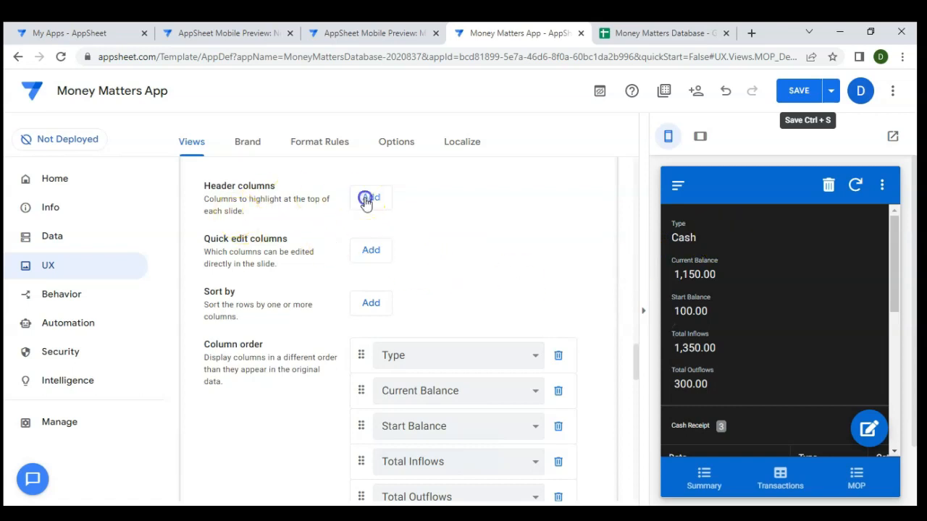
left_click(439, 207)
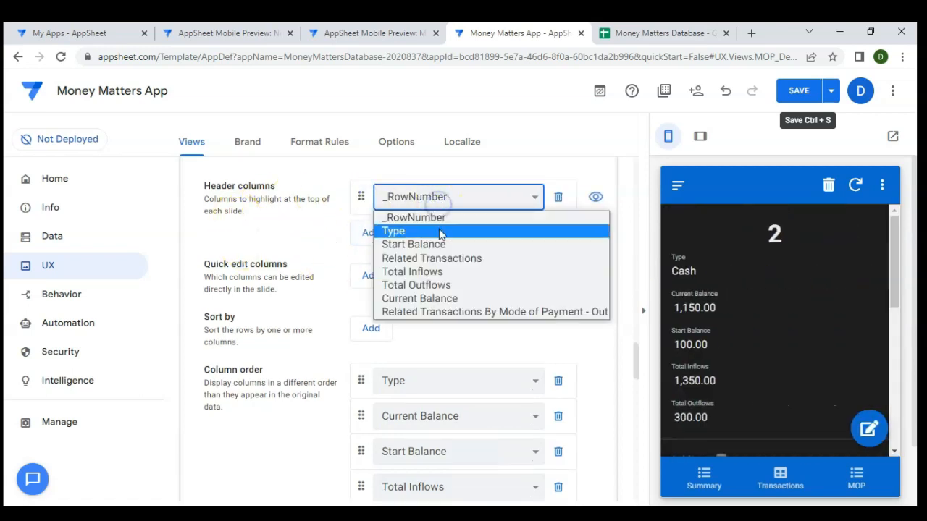
left_click(439, 231)
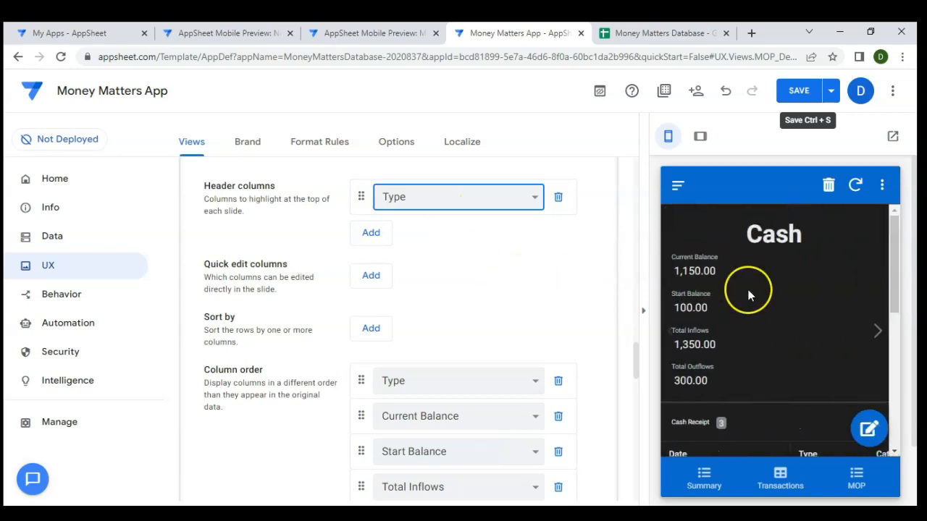
Review the headers and the receipt and payment lists of the Cash, Bank and Mobile Money records in the preview
scroll(748, 289, "down", 5)
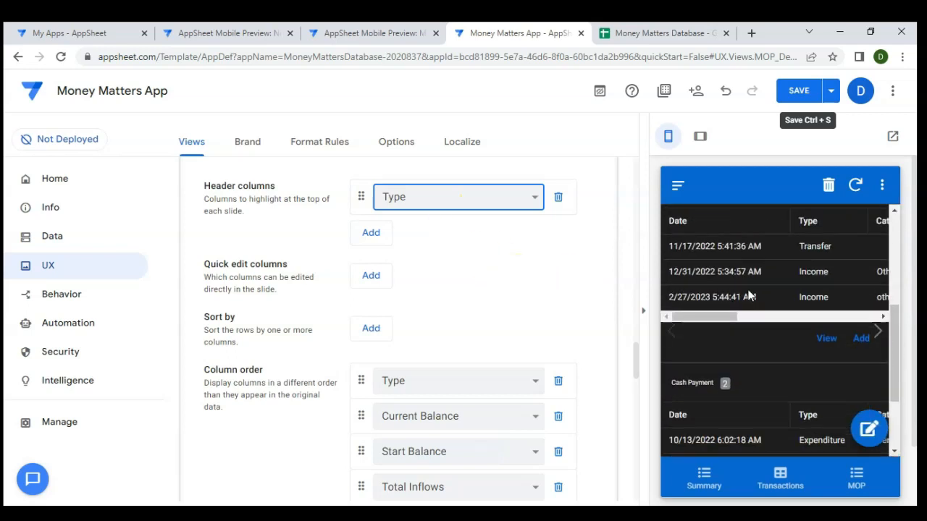
scroll(748, 296, "down", 1)
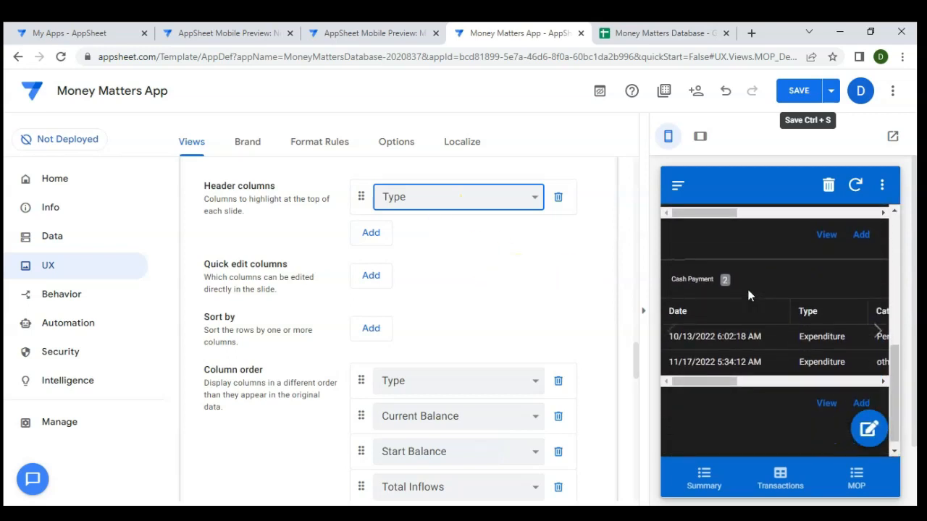
left_click(875, 334)
scroll(770, 311, "down", 4)
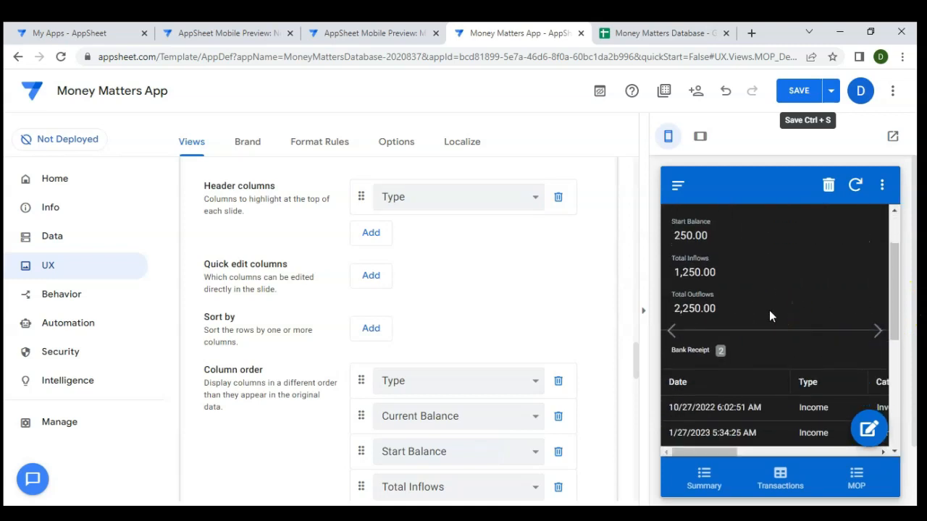
left_click(876, 326)
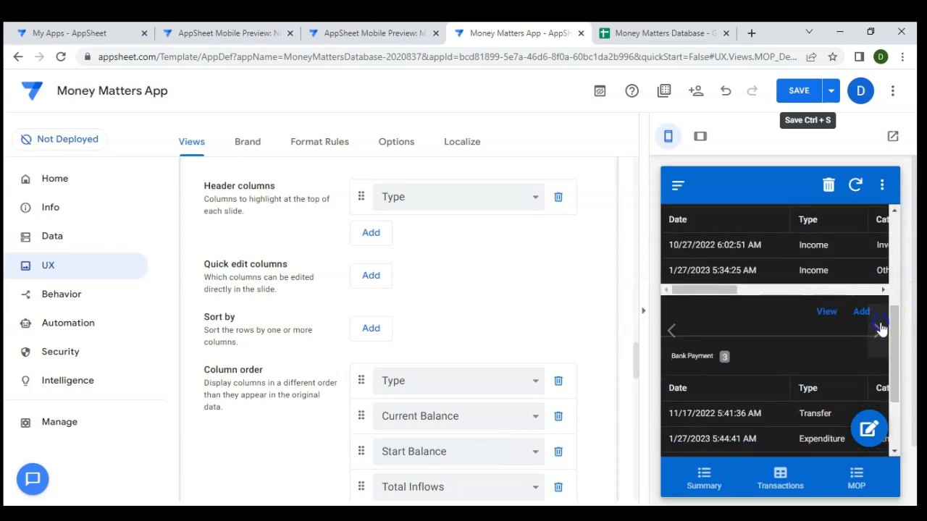
left_click(768, 349)
scroll(768, 349, "down", 6)
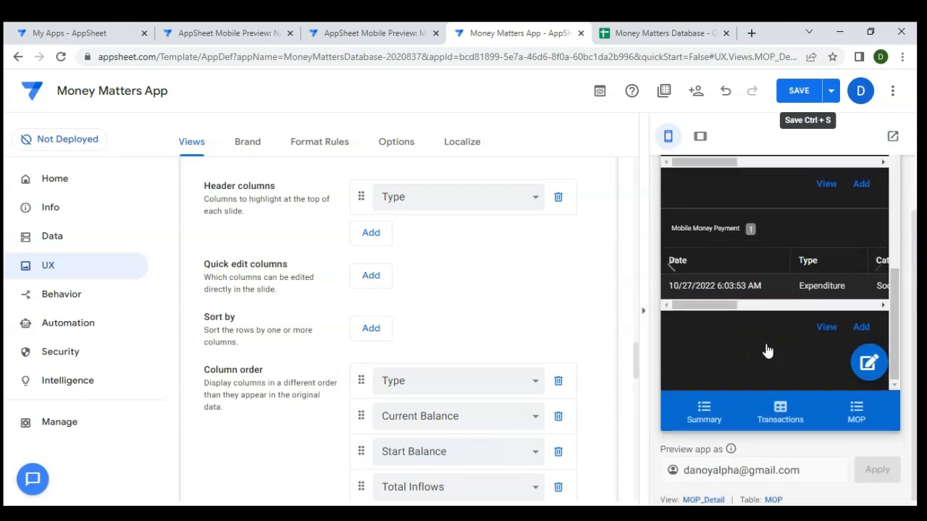
Show the Transactions view in the preview and save the app
left_click(782, 469)
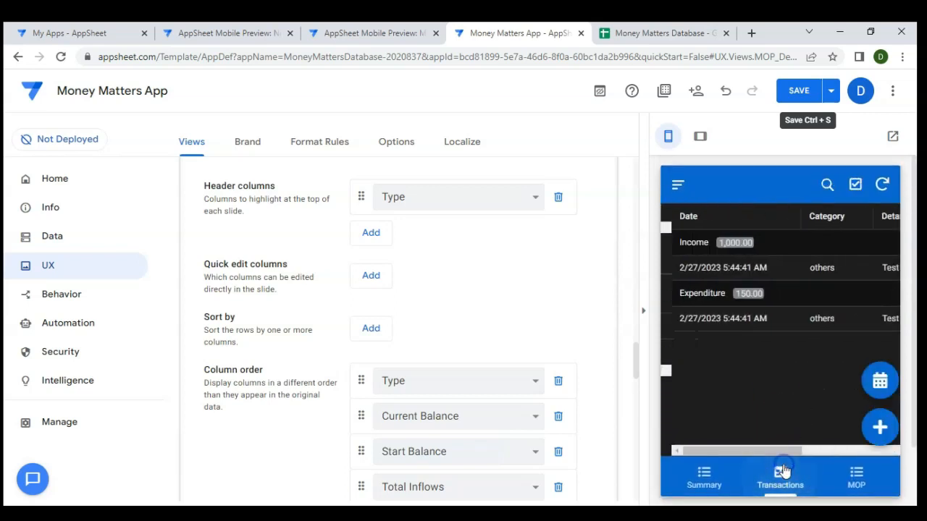
left_click(776, 328)
left_click(794, 91)
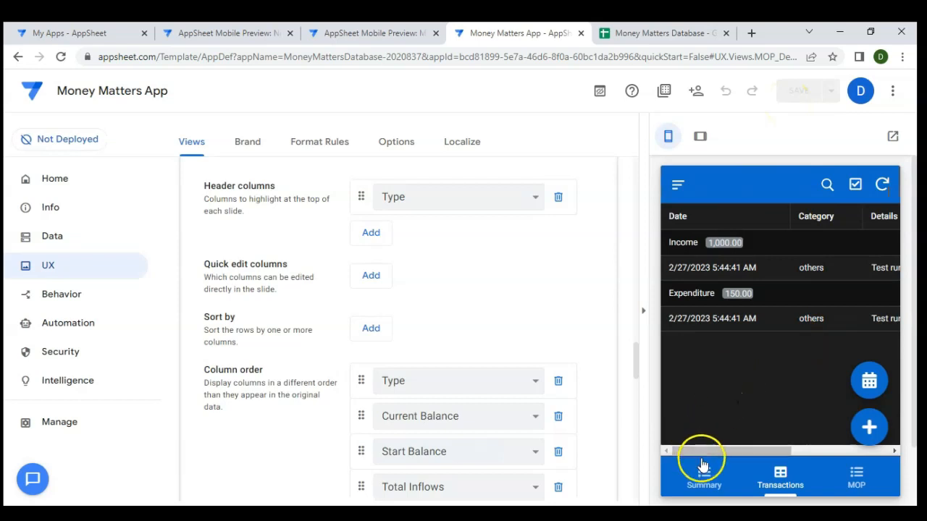
Check the preview's navigation menu and set the position of the Transactions _ calendar view to ref
left_click(853, 490)
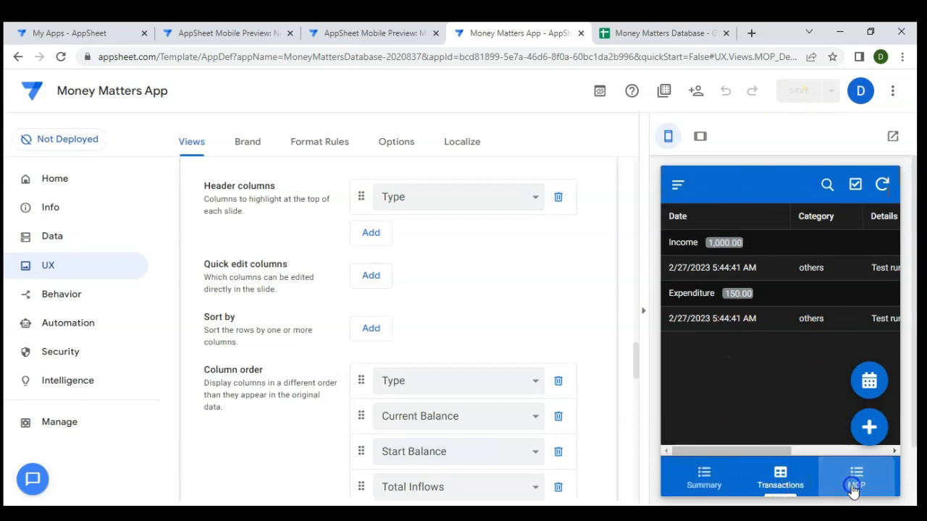
left_click(796, 486)
left_click(678, 186)
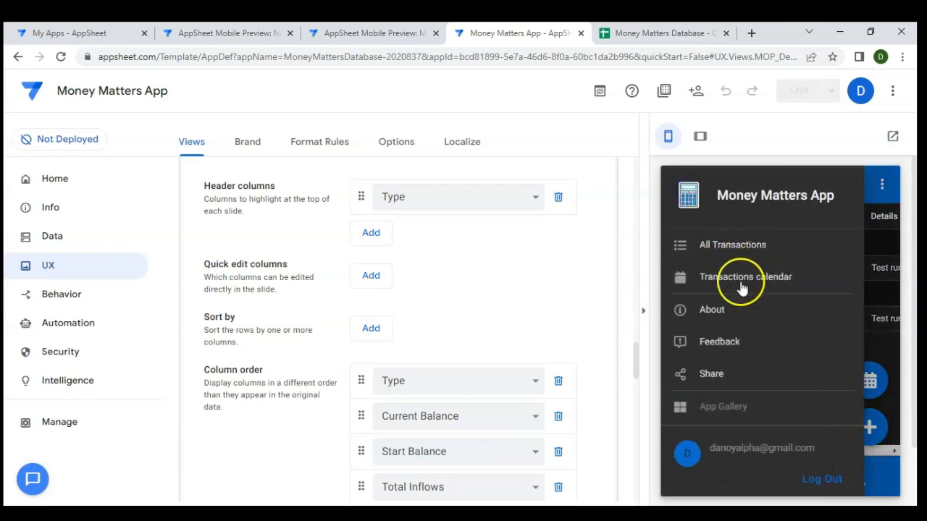
scroll(532, 292, "up", 5)
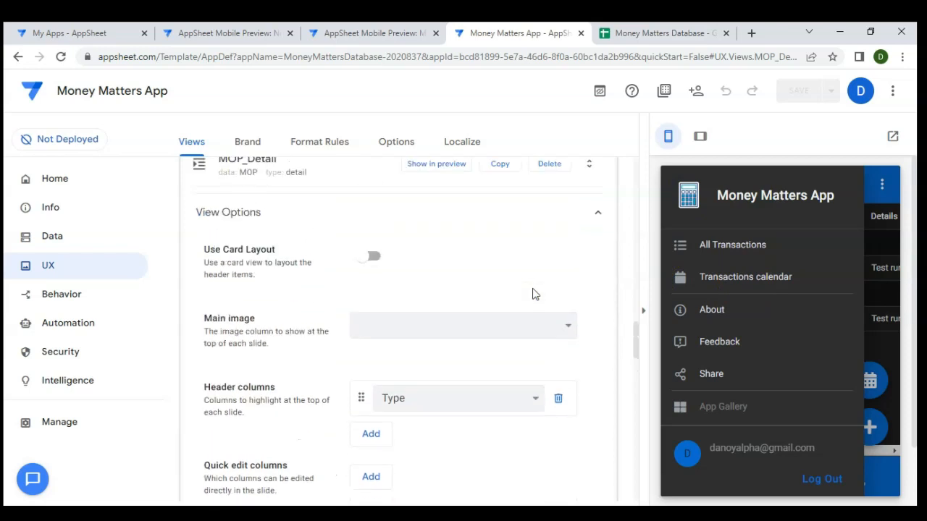
left_click(352, 313)
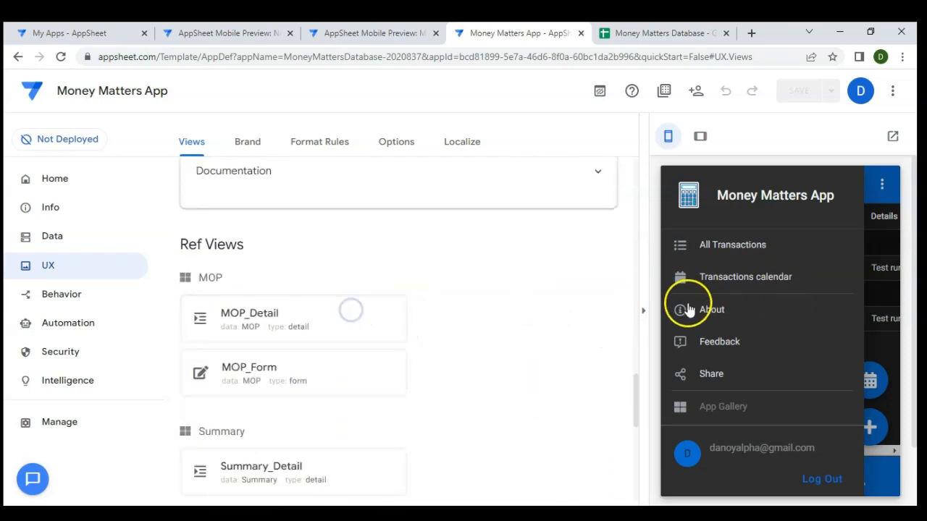
scroll(562, 297, "up", 10)
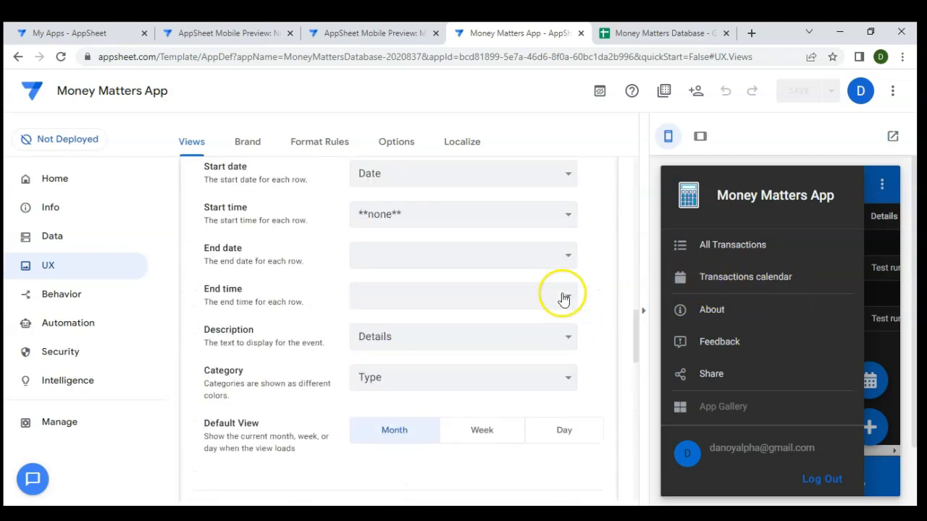
scroll(563, 298, "up", 5)
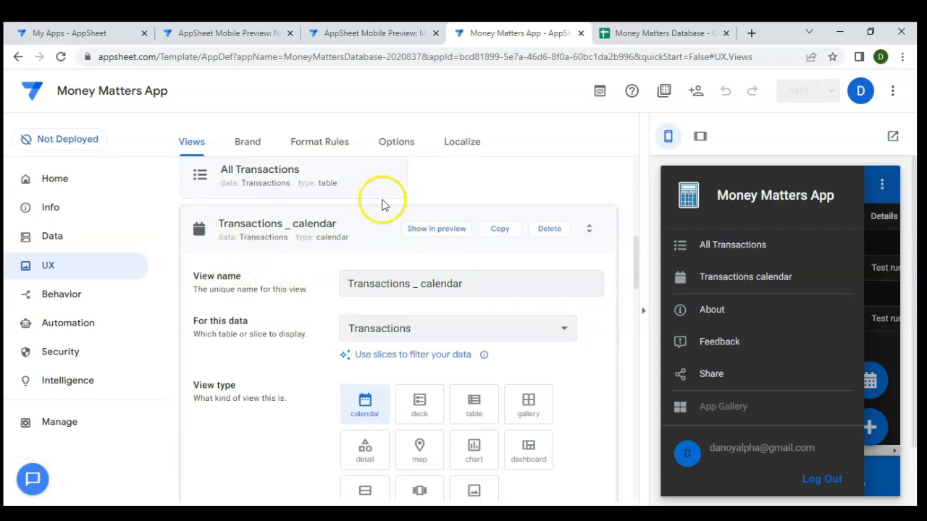
scroll(253, 327, "down", 4)
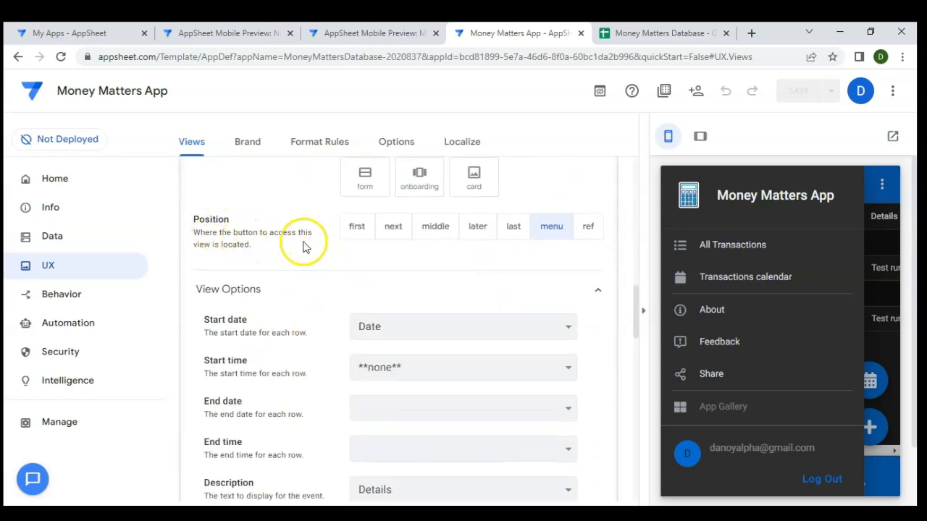
left_click(579, 227)
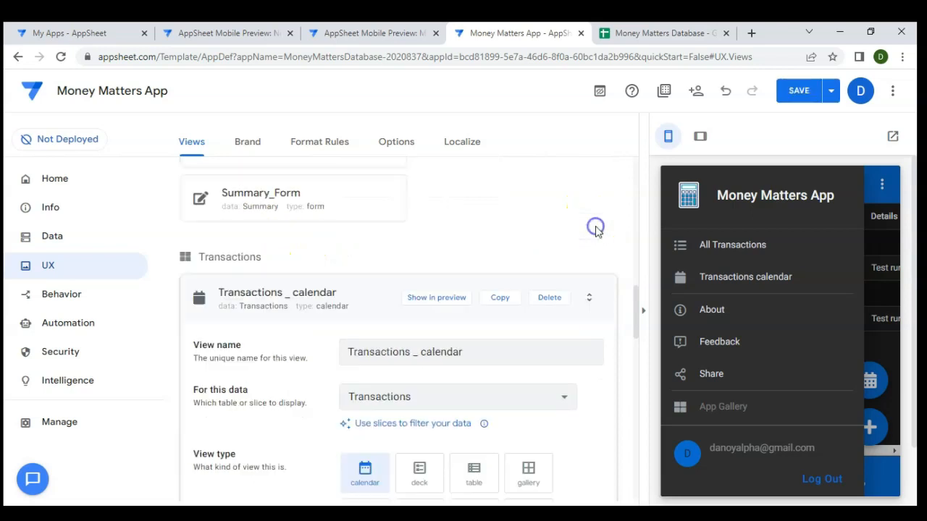
Close the preview's navigation menu and test the actions that switch between the Transactions table and the calendar
left_click(868, 185)
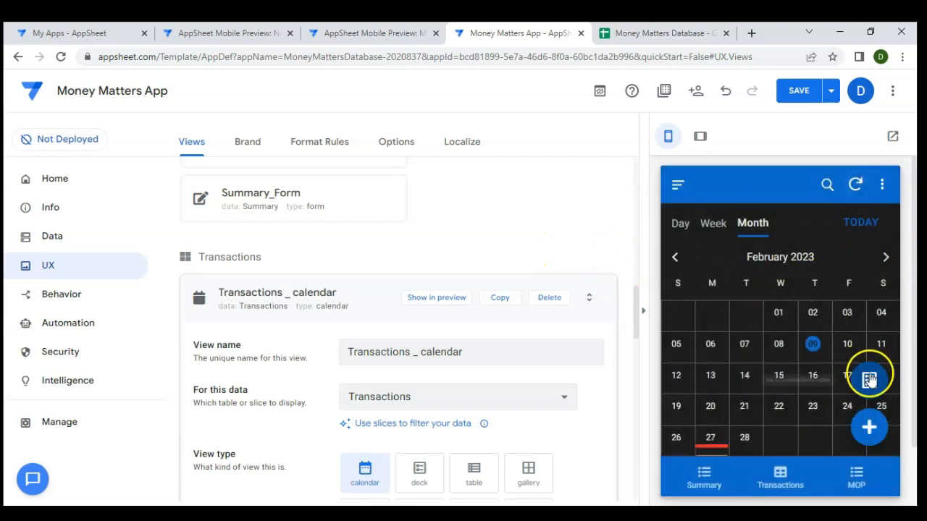
left_click(870, 380)
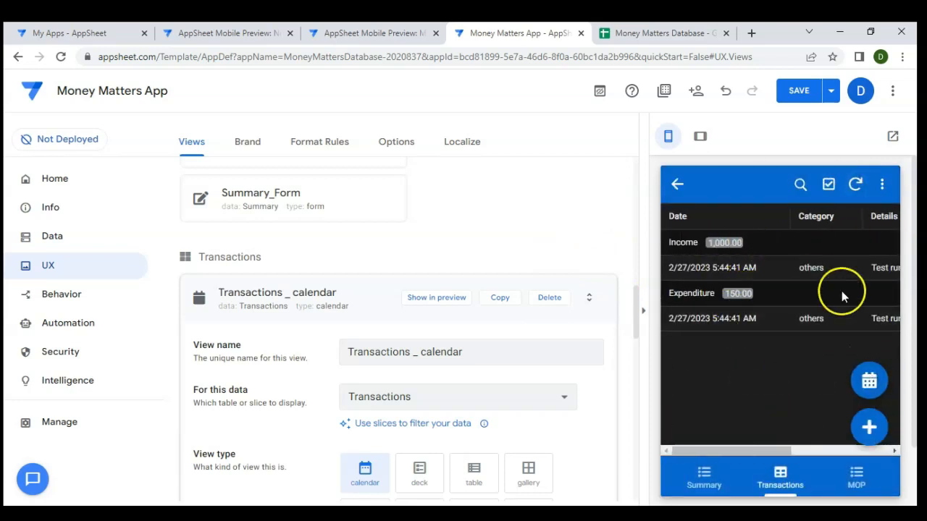
left_click(871, 377)
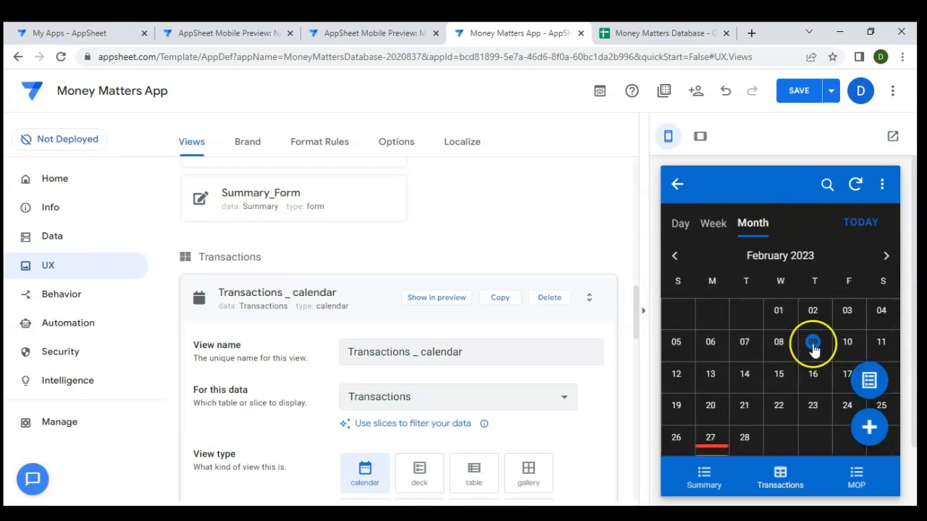
left_click(869, 379)
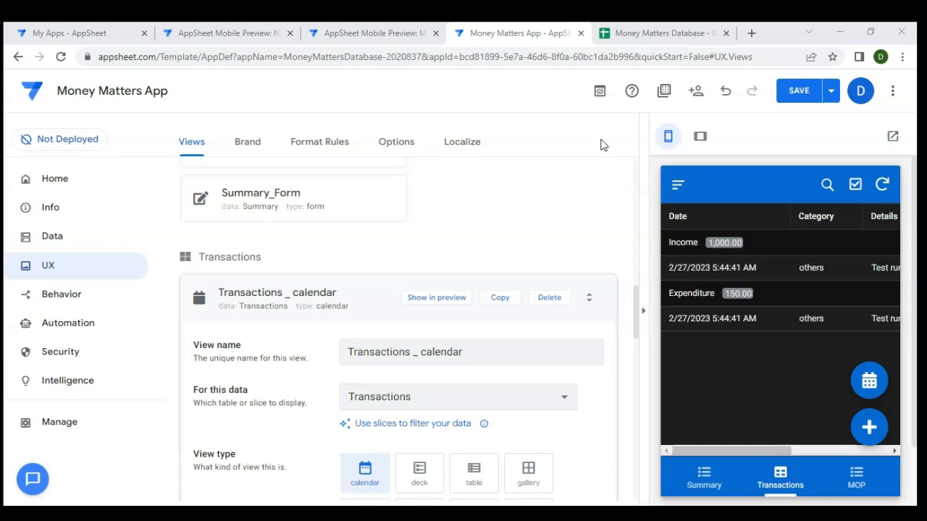
left_click(426, 238)
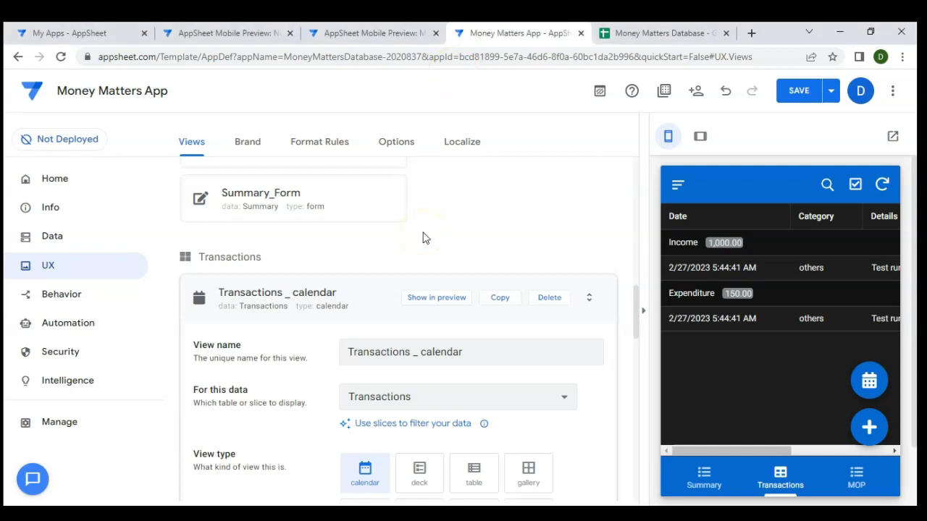
Show the Owned by me app list in the AppSheet Mobile Preview and return to the Money Matters App editor
left_click(357, 34)
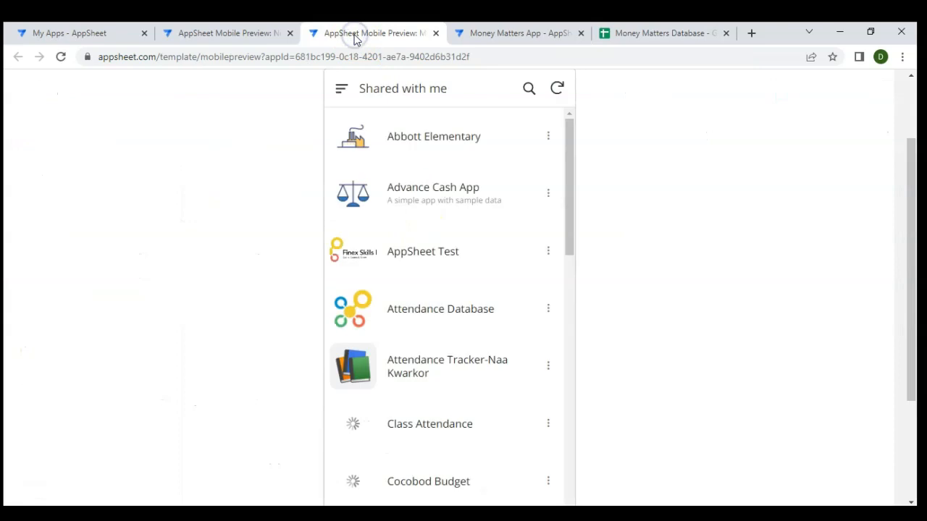
left_click(342, 90)
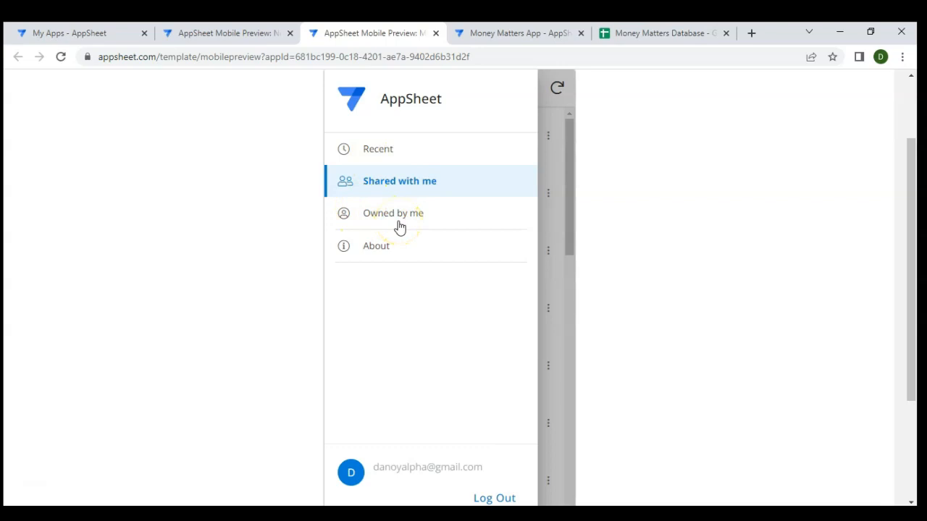
left_click(423, 191)
left_click(362, 216)
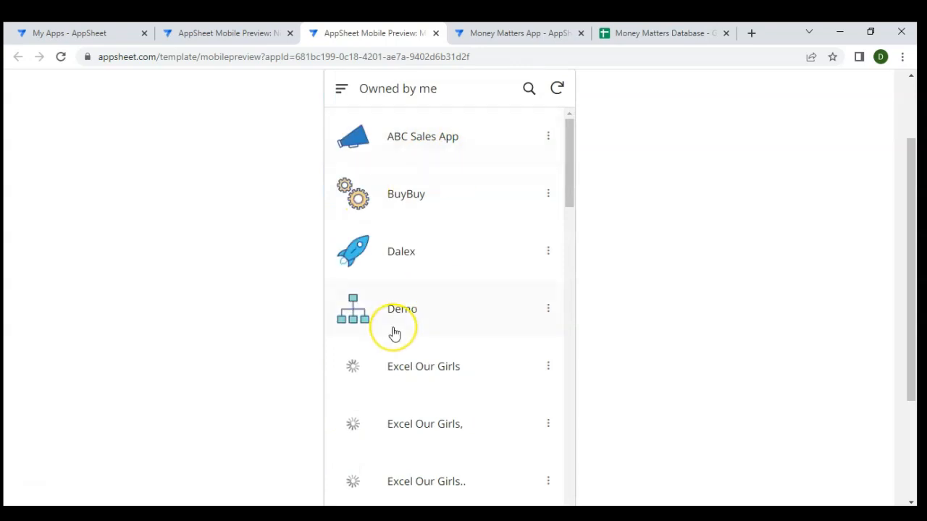
left_click(404, 227)
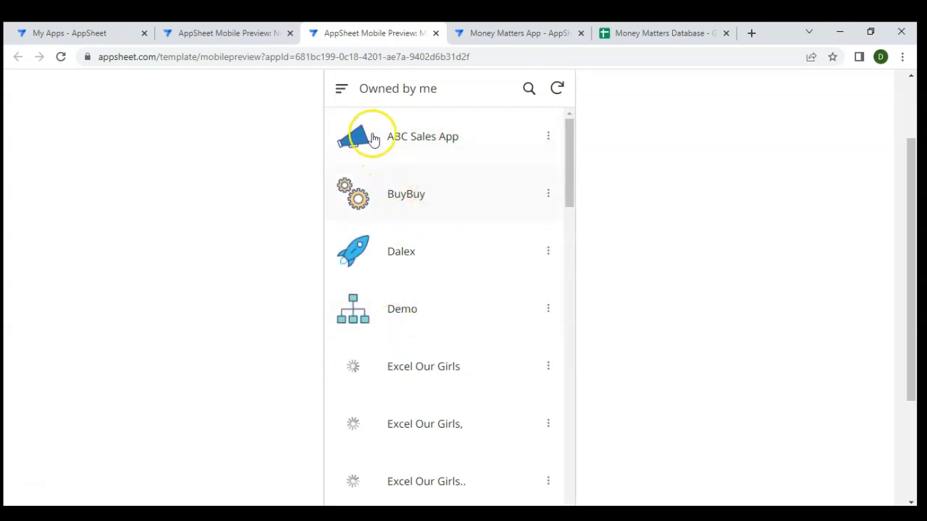
left_click(495, 34)
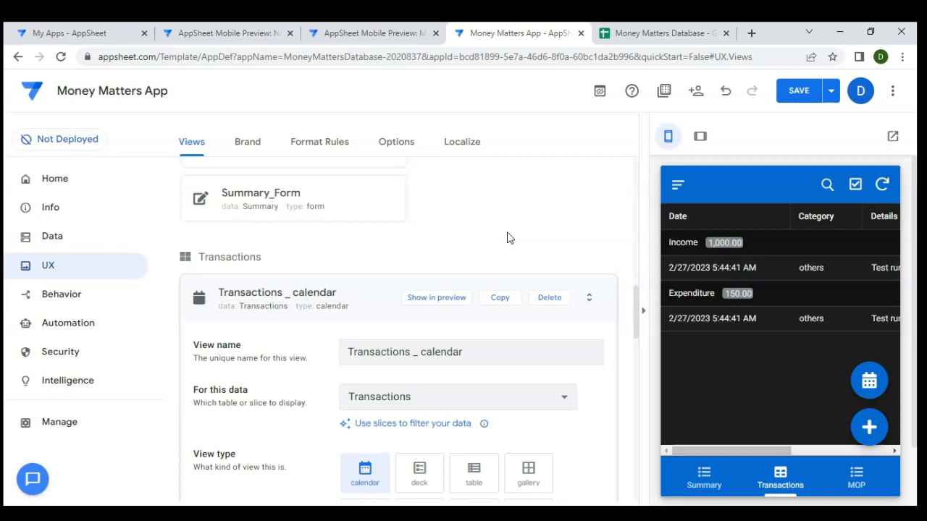
left_click(489, 242)
left_click(155, 366)
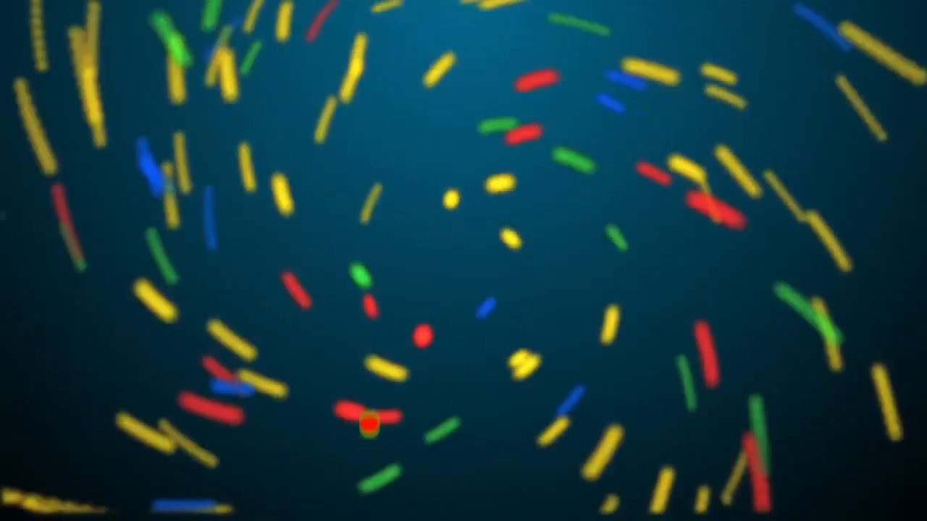